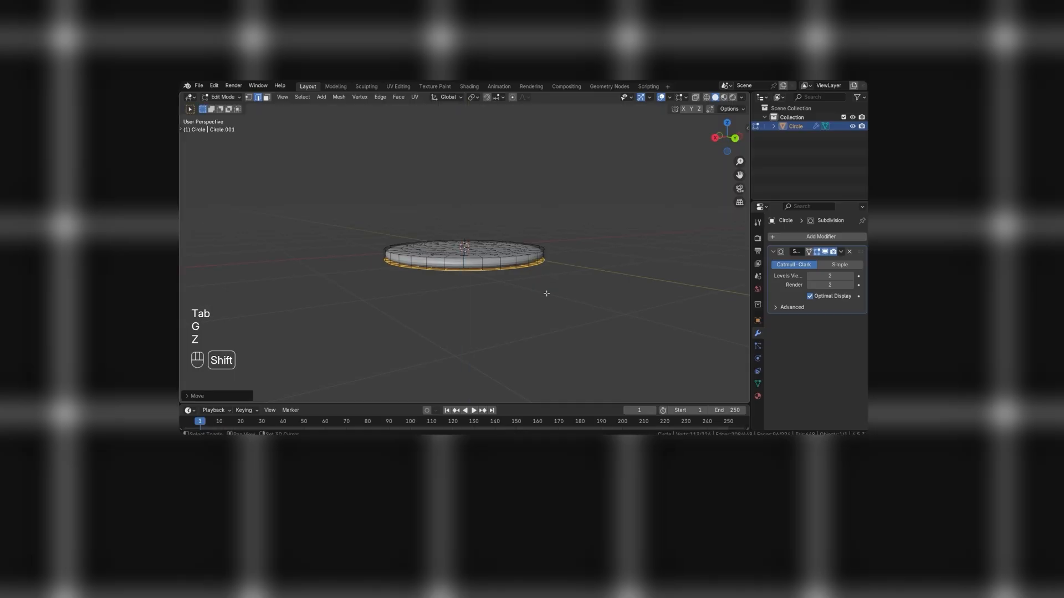
Step: Add an edge loop around the side wall of the subdivided thin disc
middle_drag(546, 292, 548, 275)
scroll(565, 263, up, 2)
key(ctrl+r)
click(585, 252)
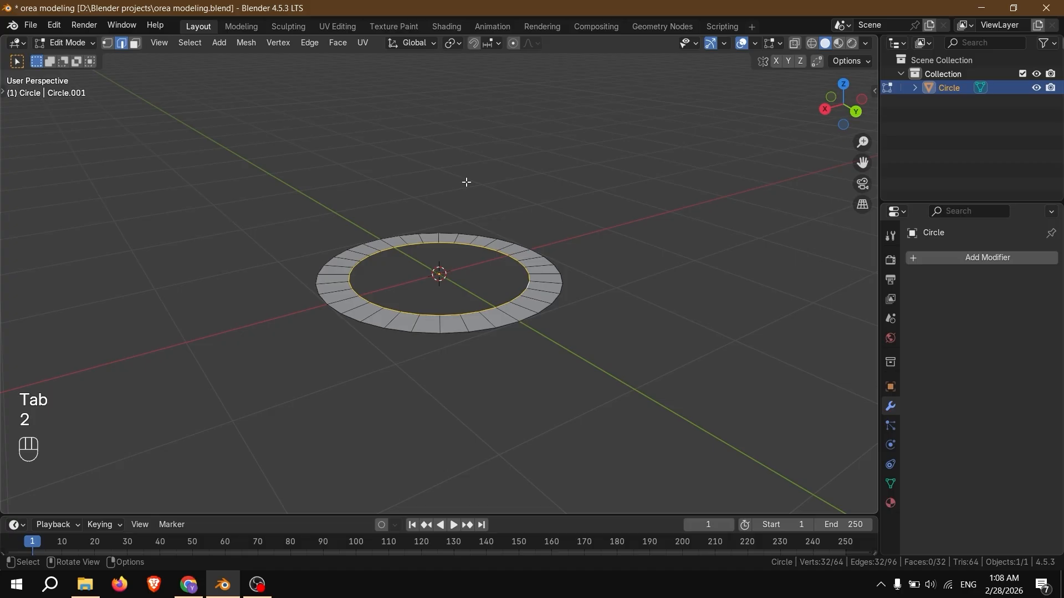
Step: Grid fill the ring's inner opening and scale the filled patch up slightly
key(ctrl+f)
click(476, 322)
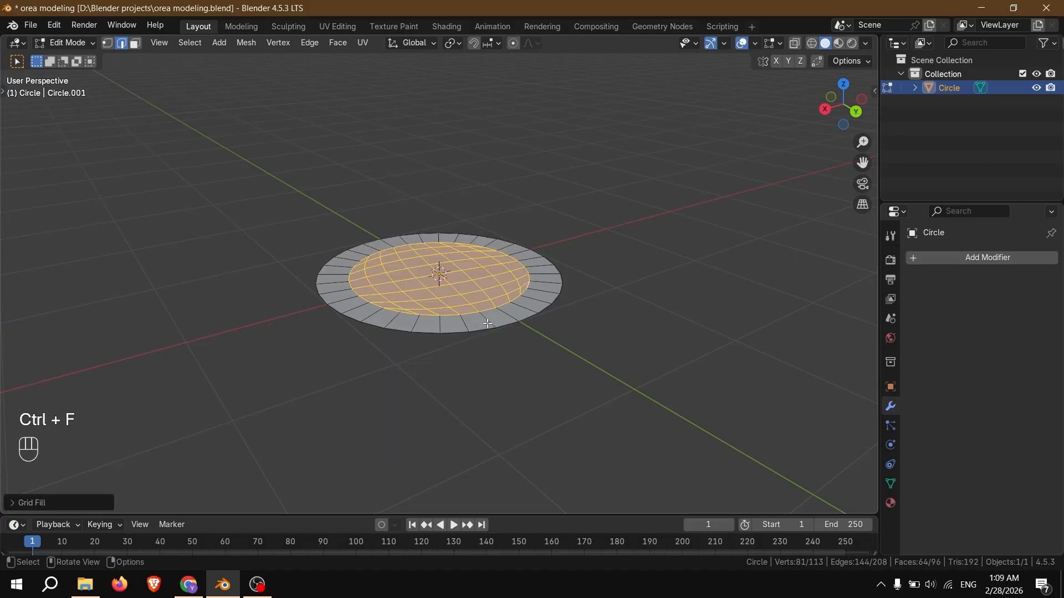
key(s)
click(598, 363)
Step: Try adding a level-2 subdivision modifier to the flat disc, and undo it
key(Tab)
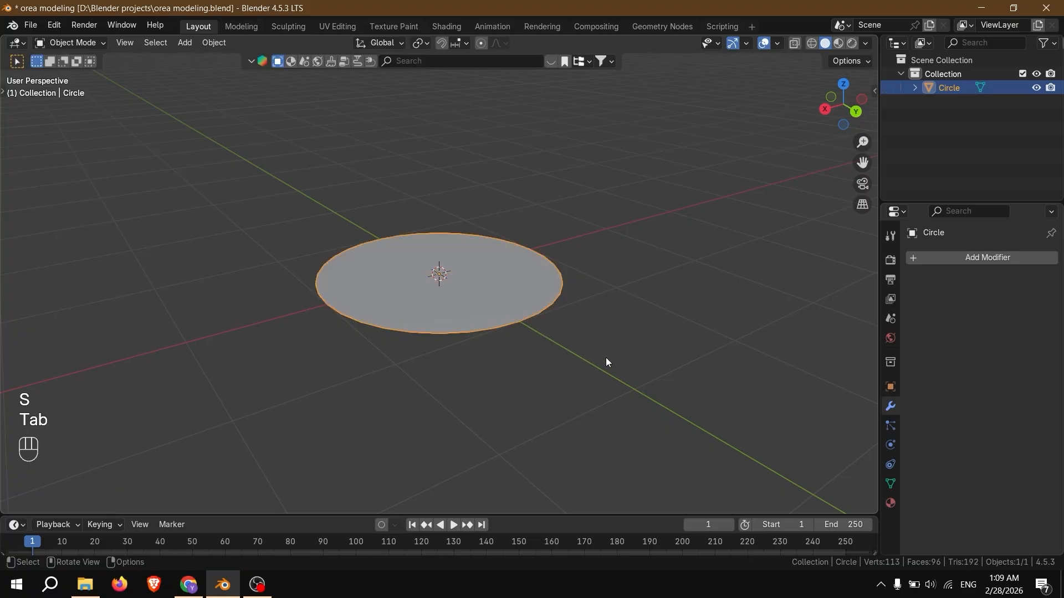
key(ctrl+2)
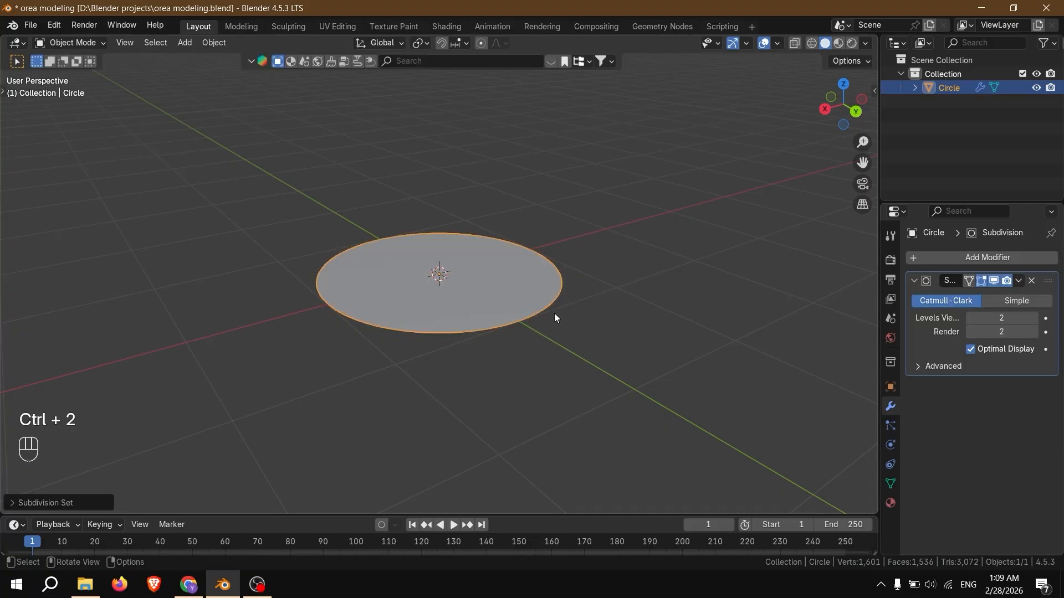
key(e)
key(ctrl+z)
Step: Extrude the whole flat mesh downward into a thin disc and add a level-2 subdivision modifier to it
middle_drag(553, 317, 551, 287)
key(Tab)
key(a)
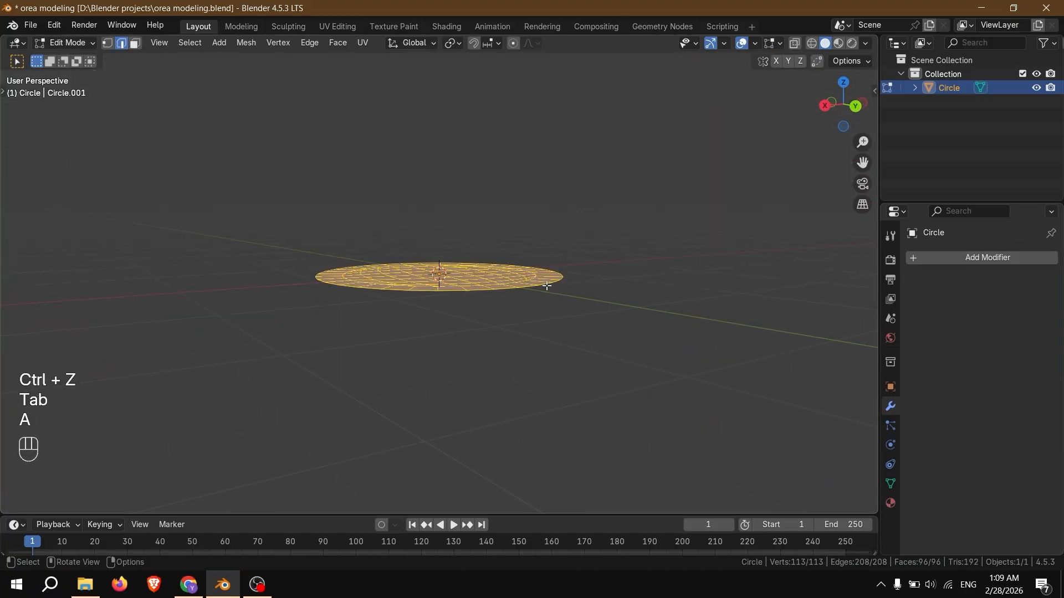
key(e)
click(767, 379)
key(Tab)
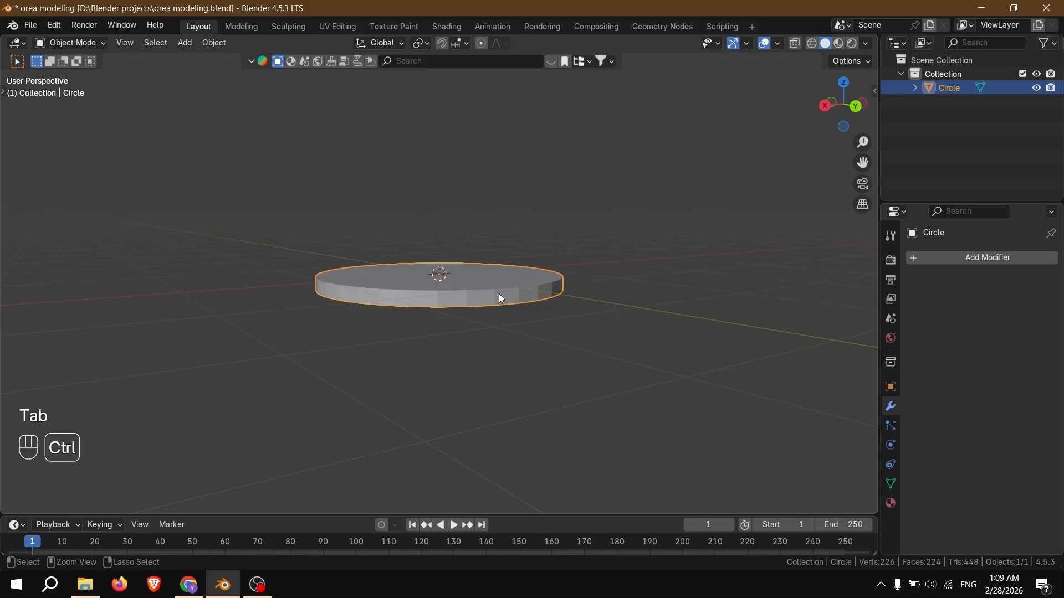
key(ctrl+2)
Step: Move the disc's selected underside slightly down along the Z axis
key(Tab)
key(g)
key(z)
shift+click(573, 338)
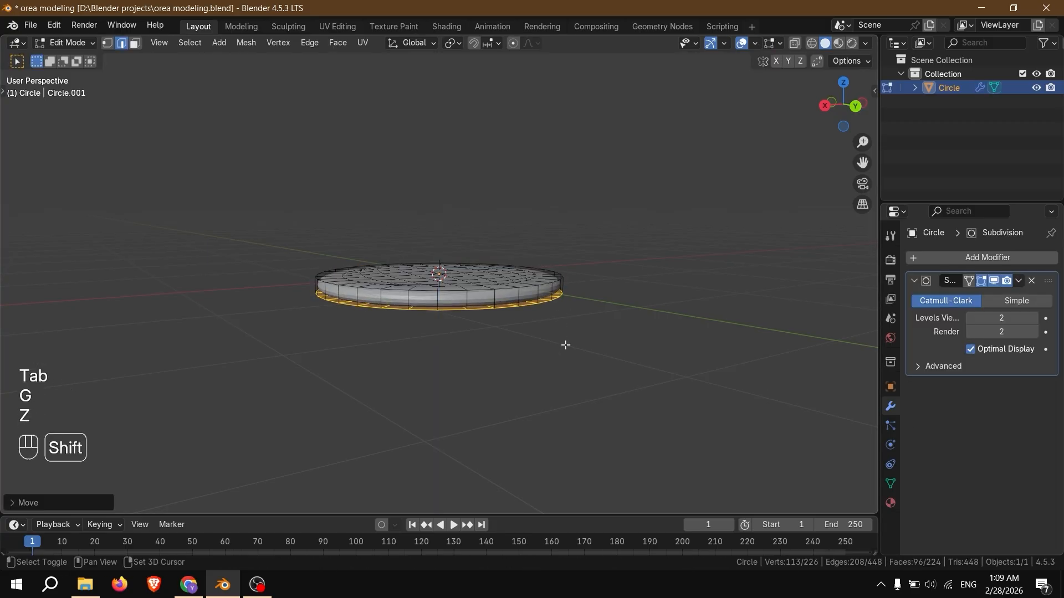
Step: Insert a horizontal edge loop around the disc's side wall
middle_drag(565, 345, 568, 324)
scroll(588, 310, up, 2)
key(ctrl+r)
click(624, 281)
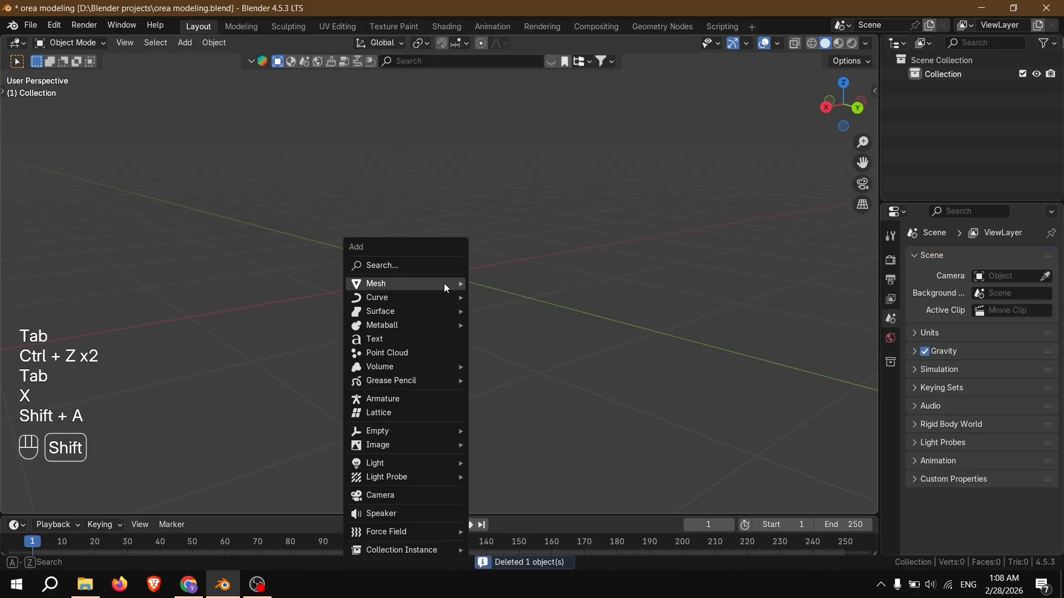
Step: Add a mesh circle to the empty scene and open it for vertex editing
mouse_move(444, 283)
click(505, 314)
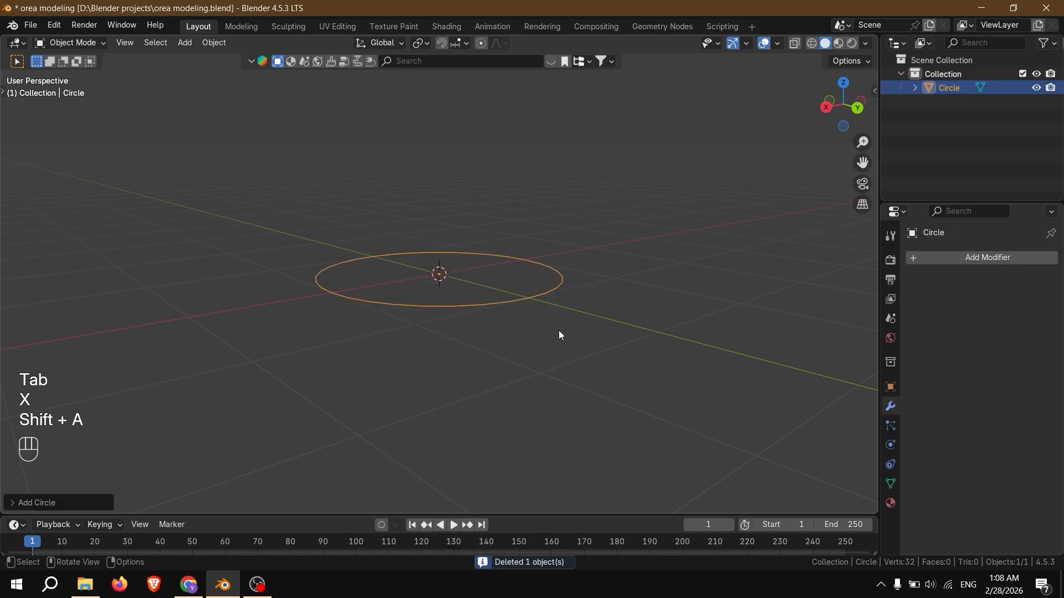
key(Tab)
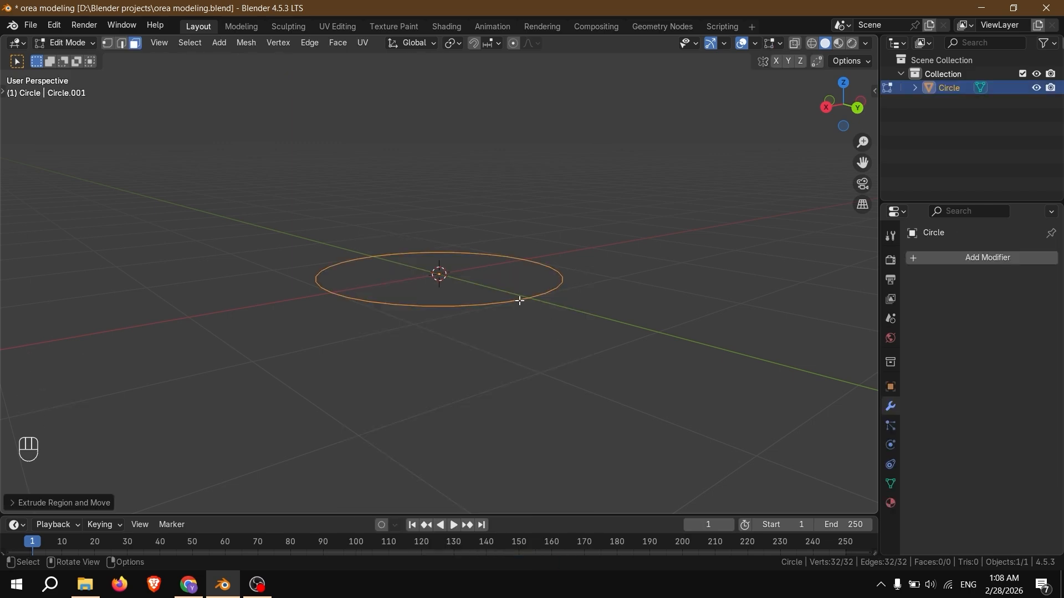
key(1)
Step: Extrude the circle's vertices inward by scaling to form a flat ring, and save the file
middle_drag(581, 327, 573, 347)
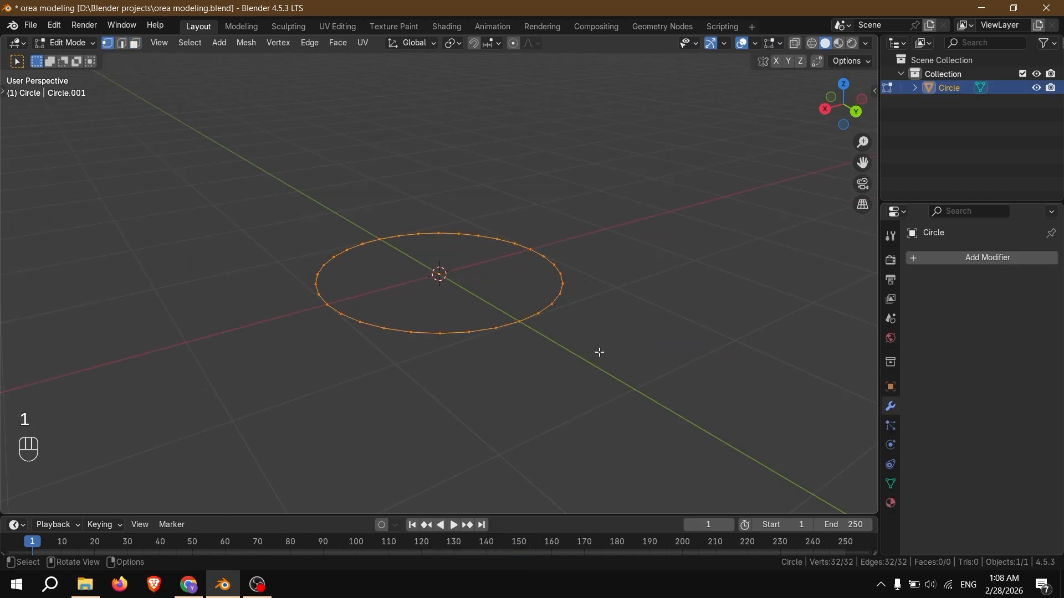
key(e)
key(s)
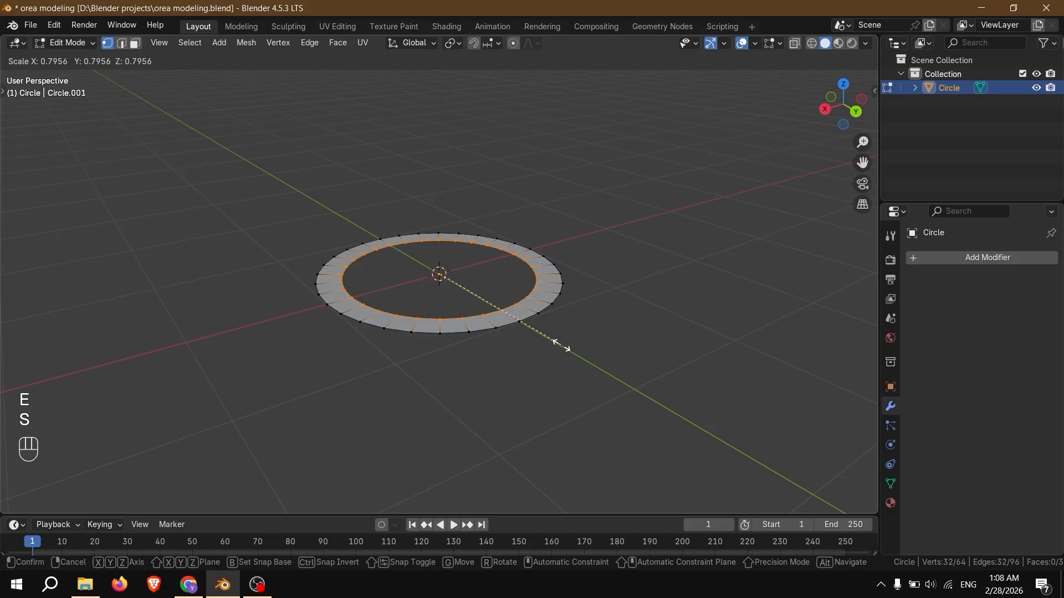
click(553, 339)
key(Tab)
key(ctrl+s)
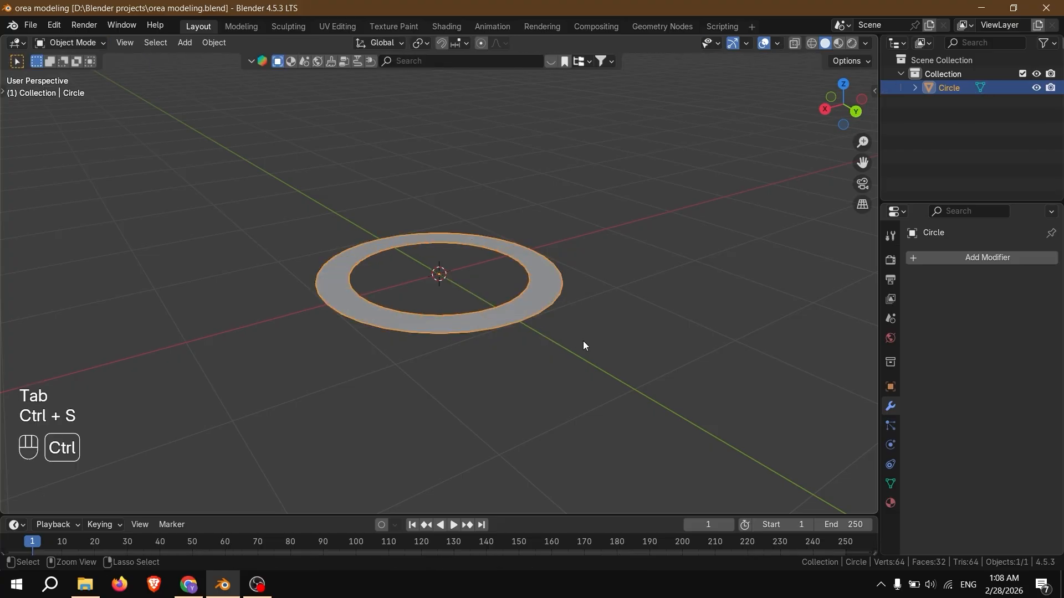
Step: Grid fill the ring's inner edge loop and scale the filled patch up by about 1.06
key(Tab)
key(2)
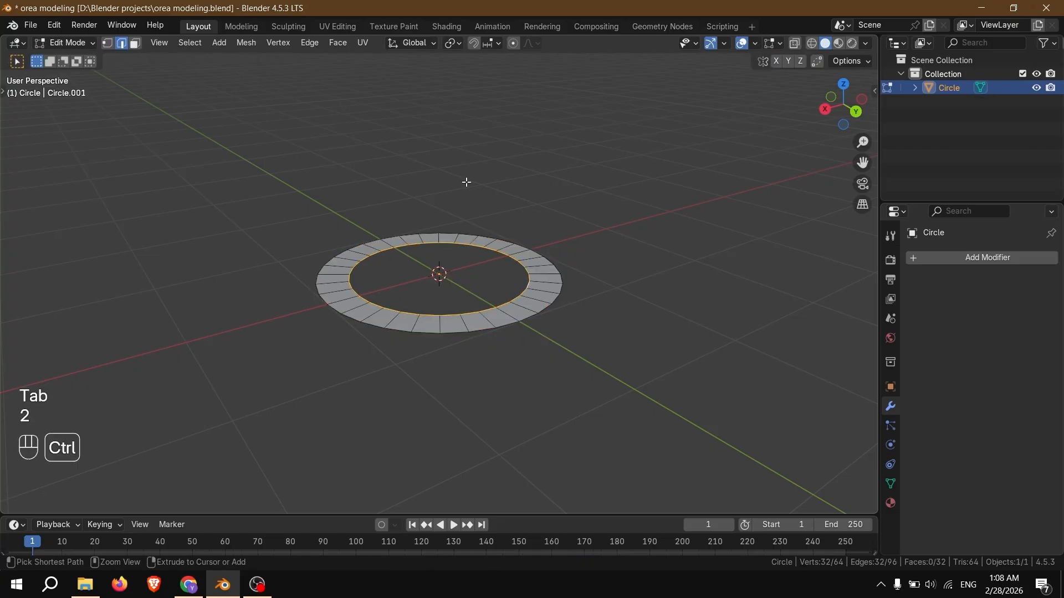
key(ctrl+f)
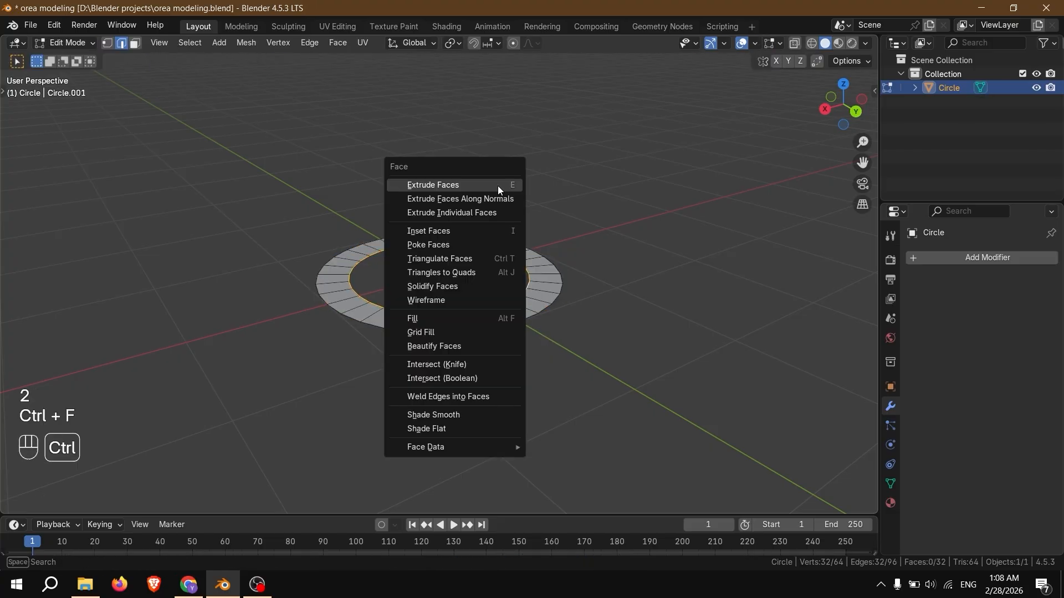
click(454, 332)
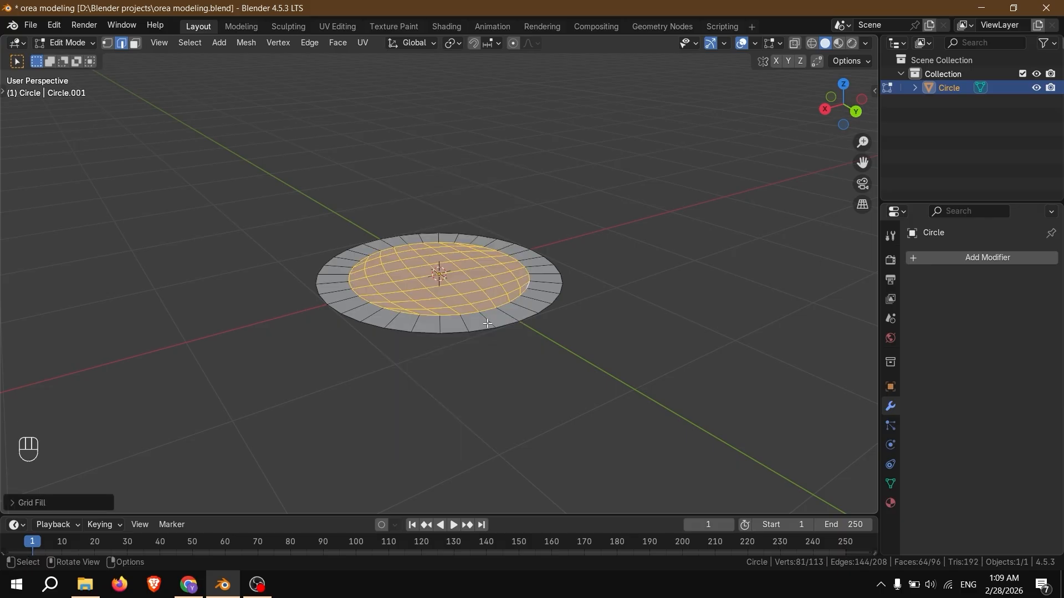
key(s)
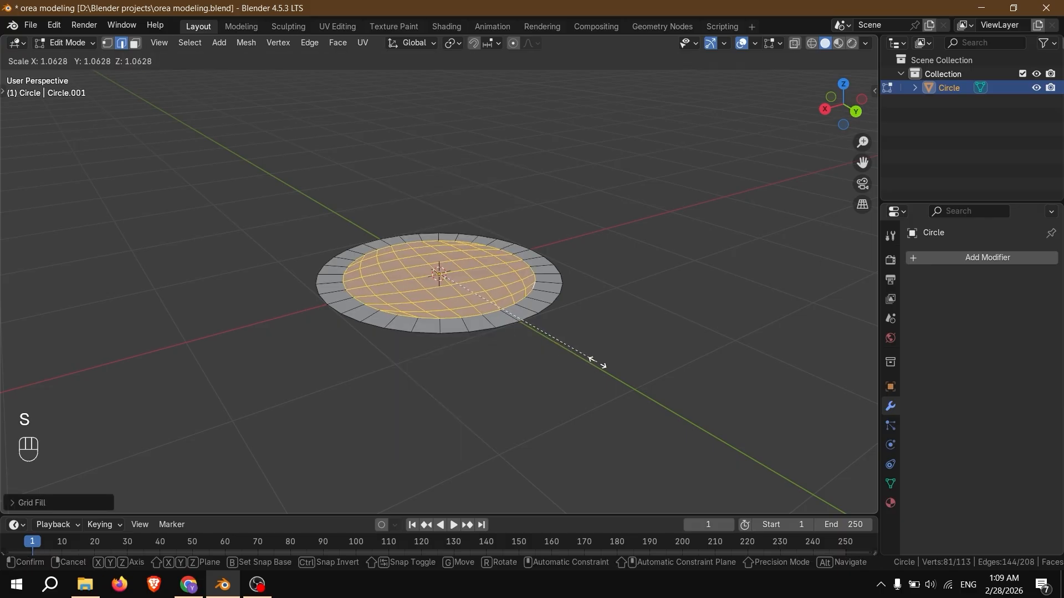
click(599, 365)
Step: Try a level-2 subdivision modifier on the still-flat disc, undo it, and return to mesh editing
key(Tab)
key(ctrl+2)
key(e)
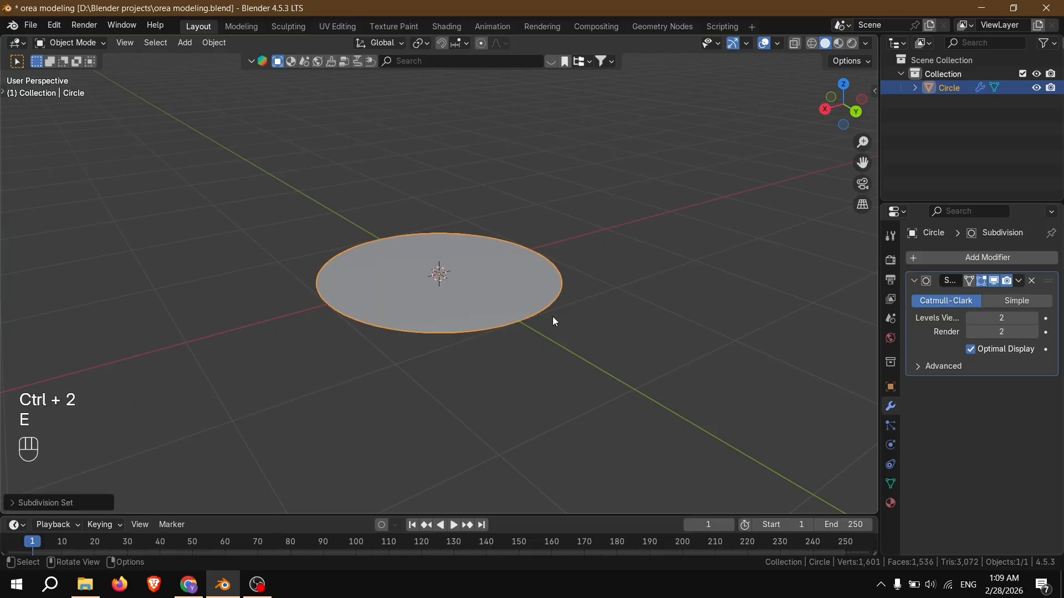
middle_drag(553, 317, 550, 287)
key(ctrl+z)
key(Tab)
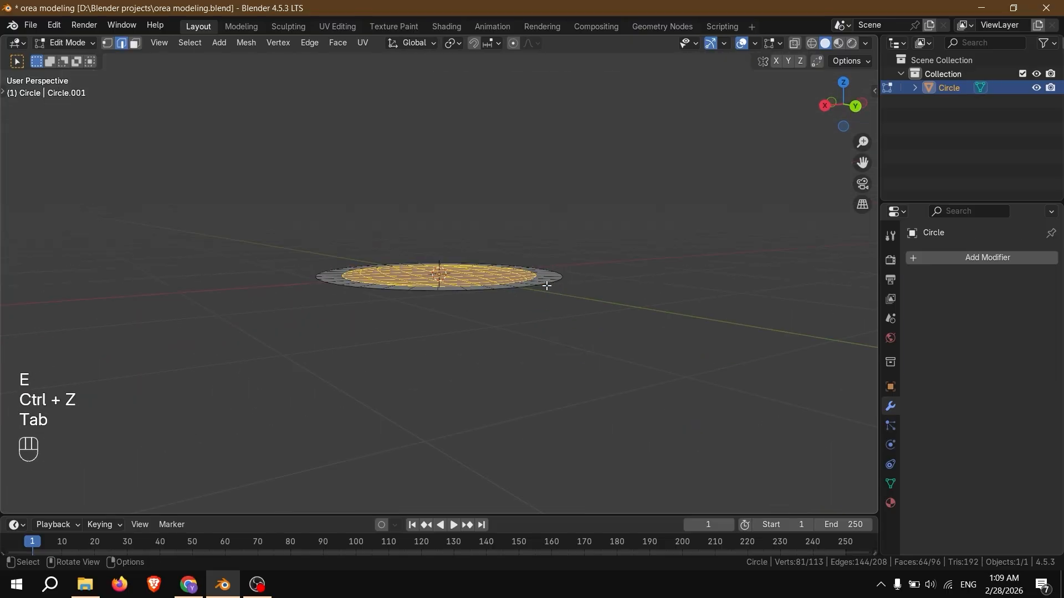
Step: Select the whole mesh, extrude it downward into a thin disc, and add a level-2 subdivision modifier
key(a)
key(e)
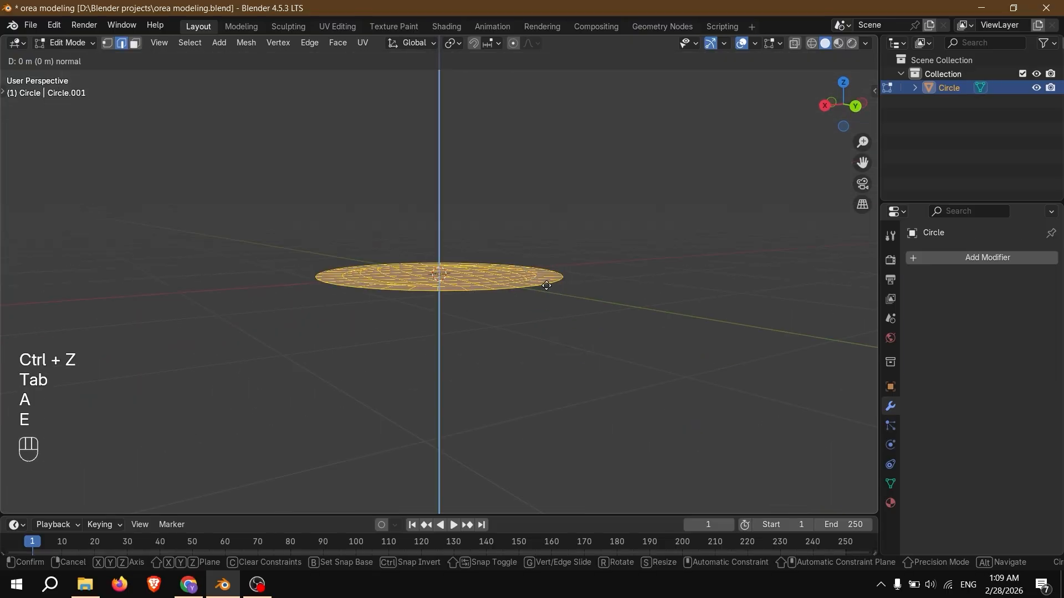
click(550, 305)
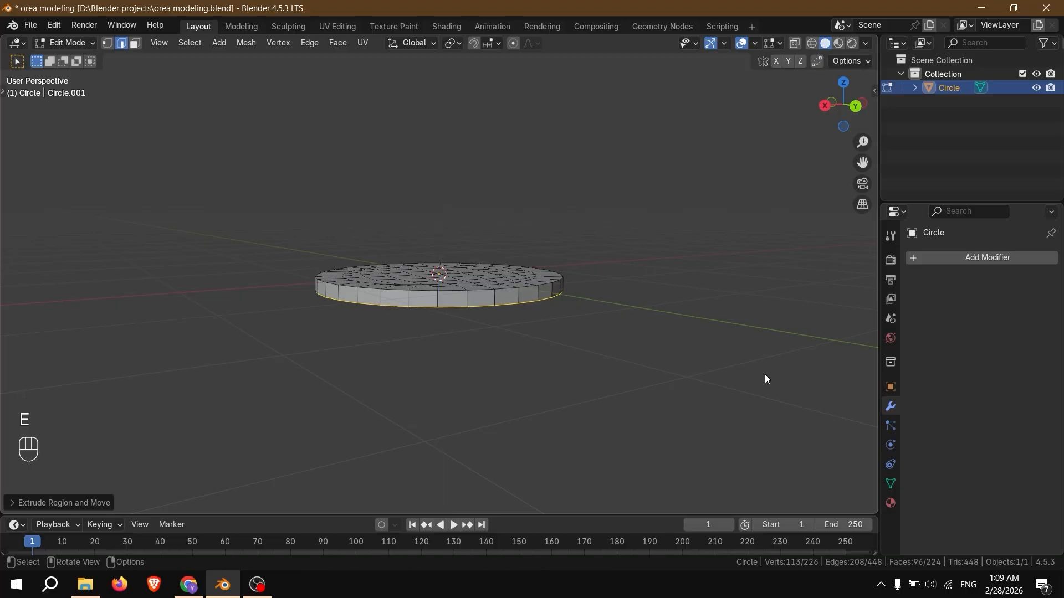
key(Tab)
key(ctrl+2)
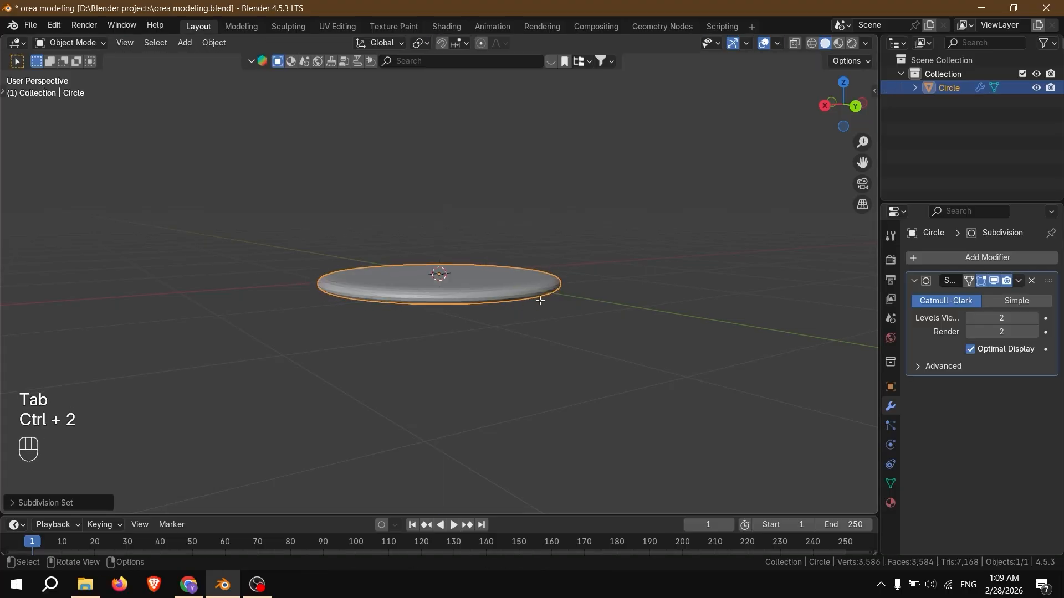
Step: Move the disc's selected underside down about 0.01 m along the Z axis
key(Tab)
key(g)
key(z)
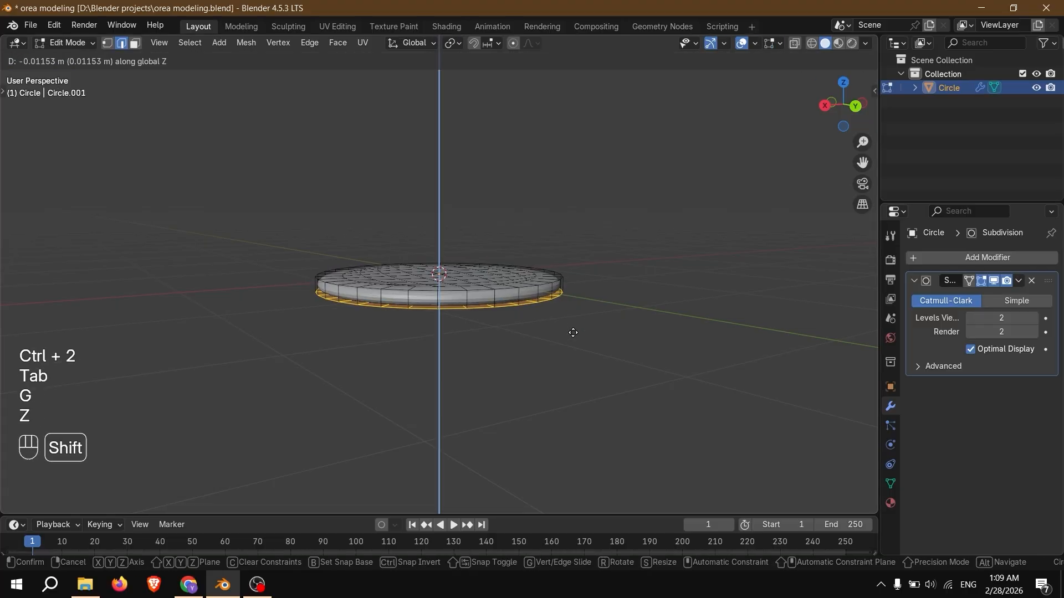
click(572, 334)
Step: Add a horizontal edge loop around the disc's side wall and return to object mode
middle_drag(565, 347, 624, 282)
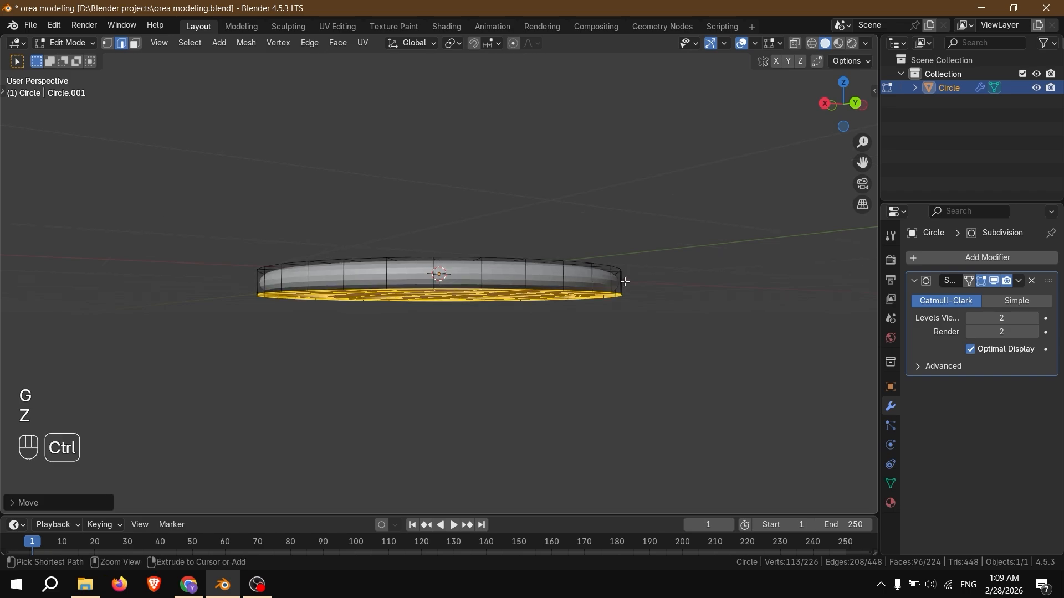
key(ctrl+r)
click(626, 282)
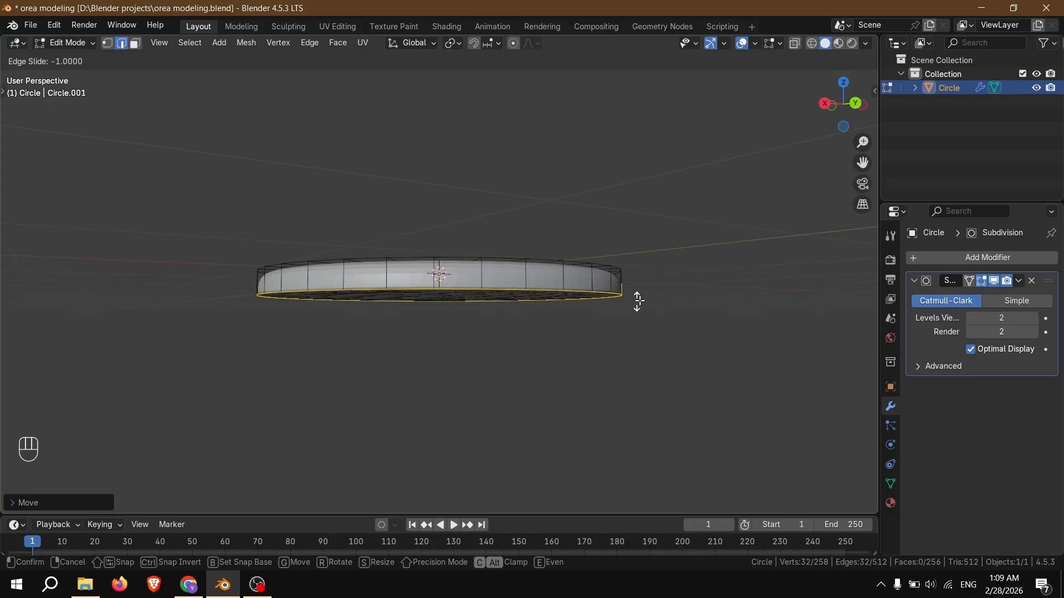
right_click(666, 245)
key(Tab)
middle_drag(666, 245, 639, 296)
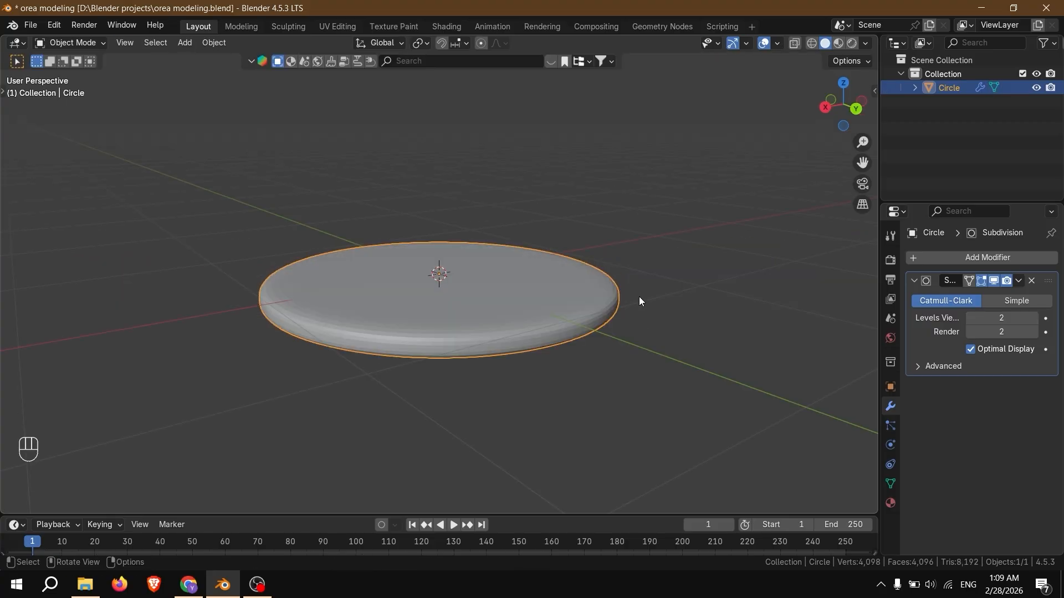
Step: Create a new material for the disc, keeping its default name
click(889, 503)
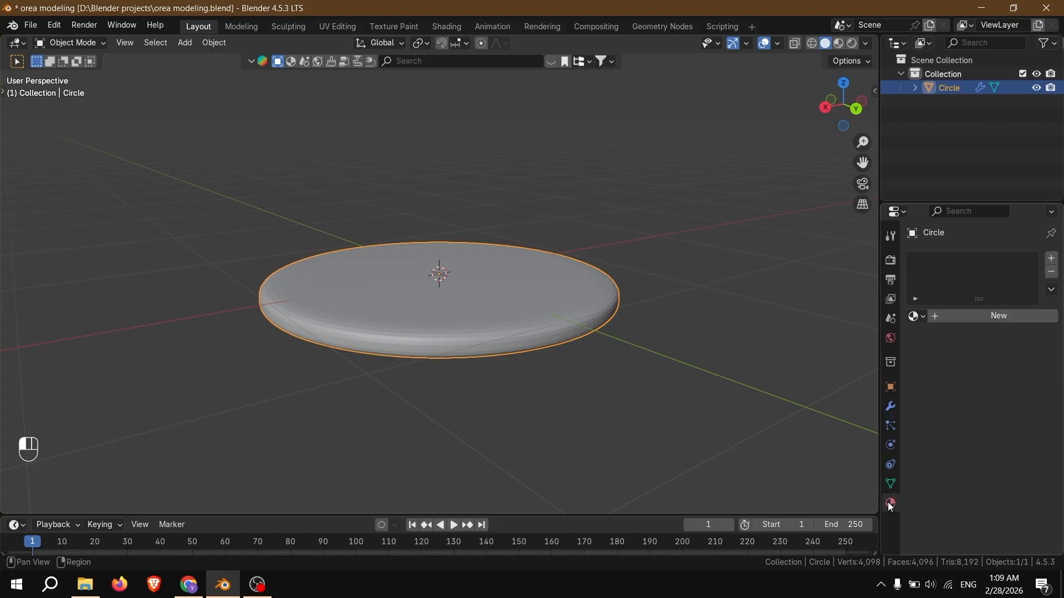
click(987, 323)
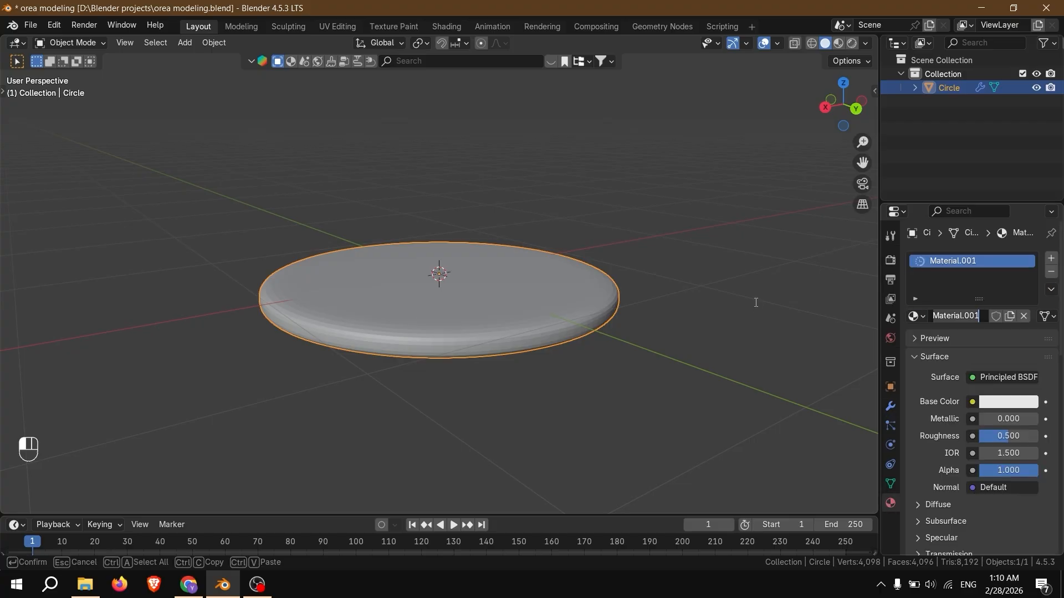
key(Return)
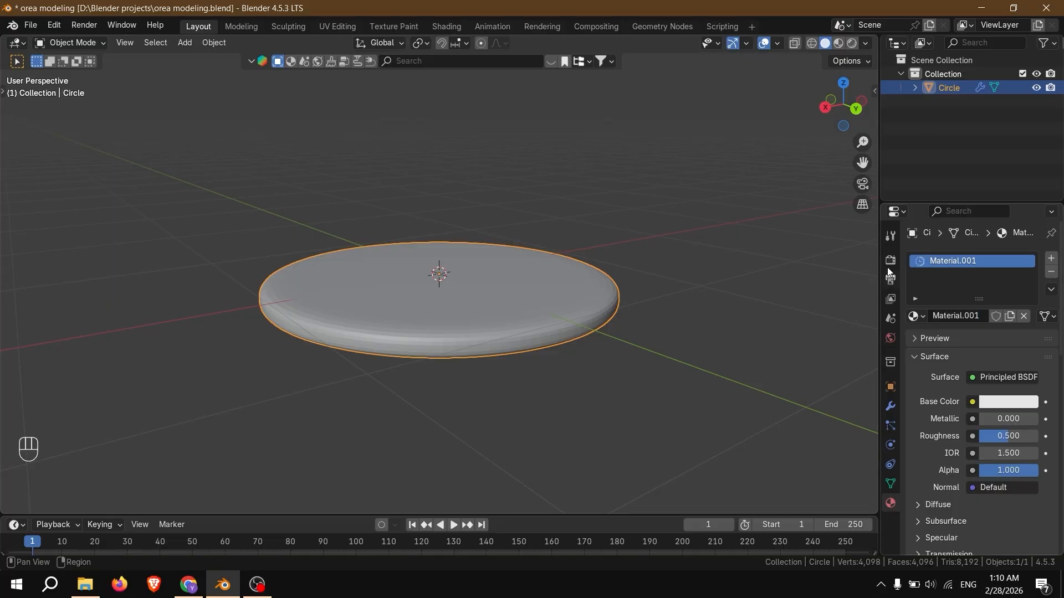
Step: Set the render engine to Cycles with GPU Compute as the device
click(890, 260)
click(1012, 257)
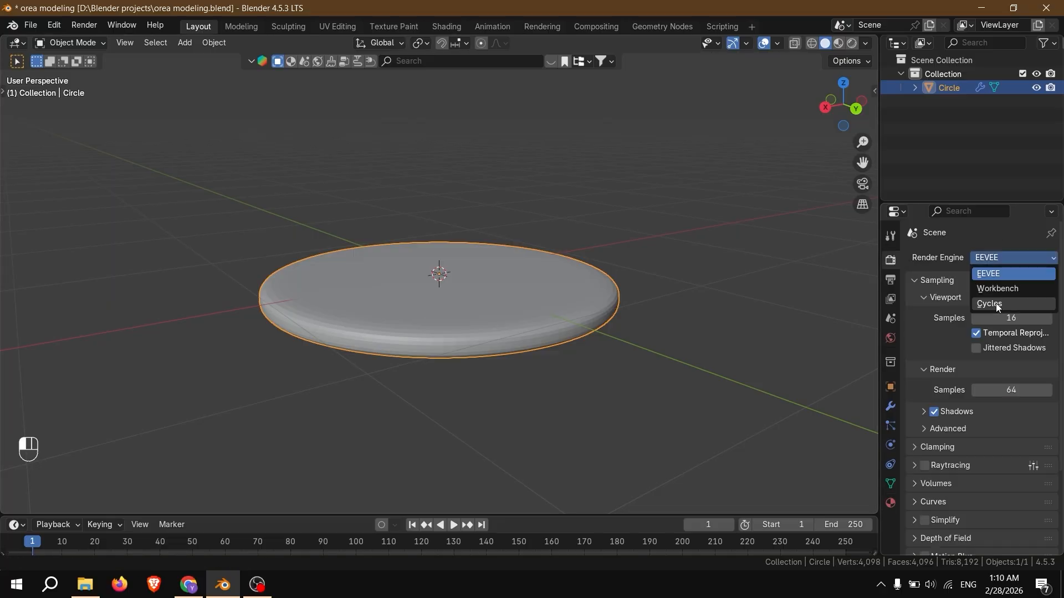
click(996, 304)
click(992, 292)
click(987, 323)
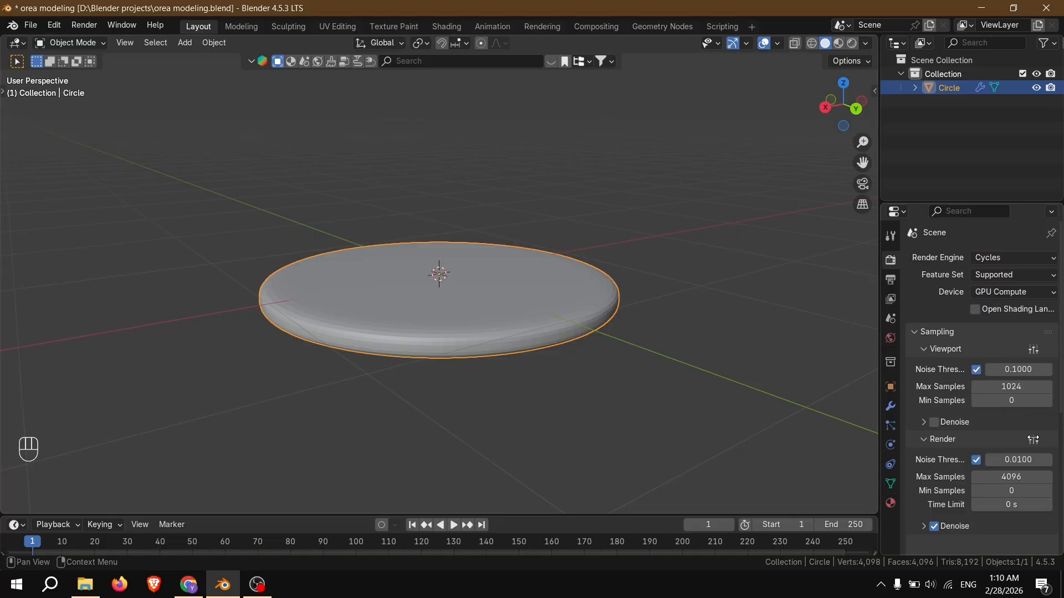
Step: Set the maximum samples to 50 for the viewport and 100 for the final render
click(1014, 390)
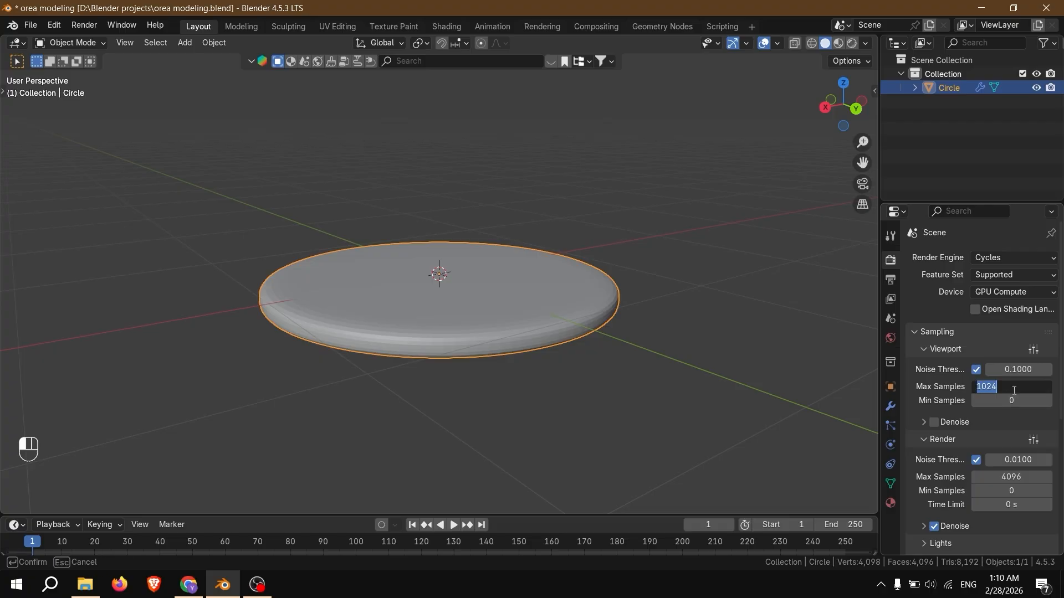
text(50)
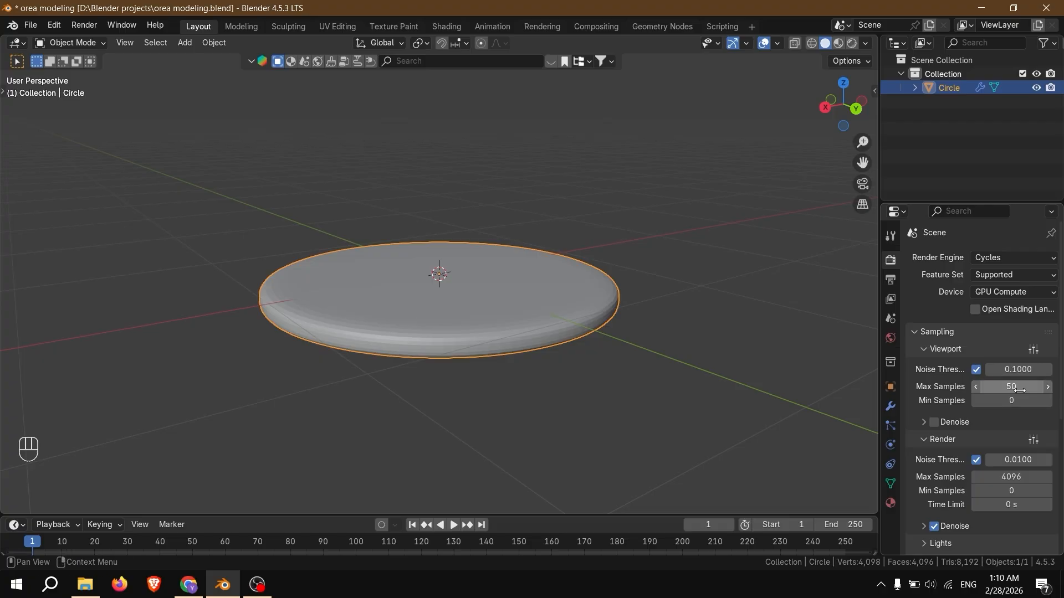
key(Return)
click(1016, 476)
text(100)
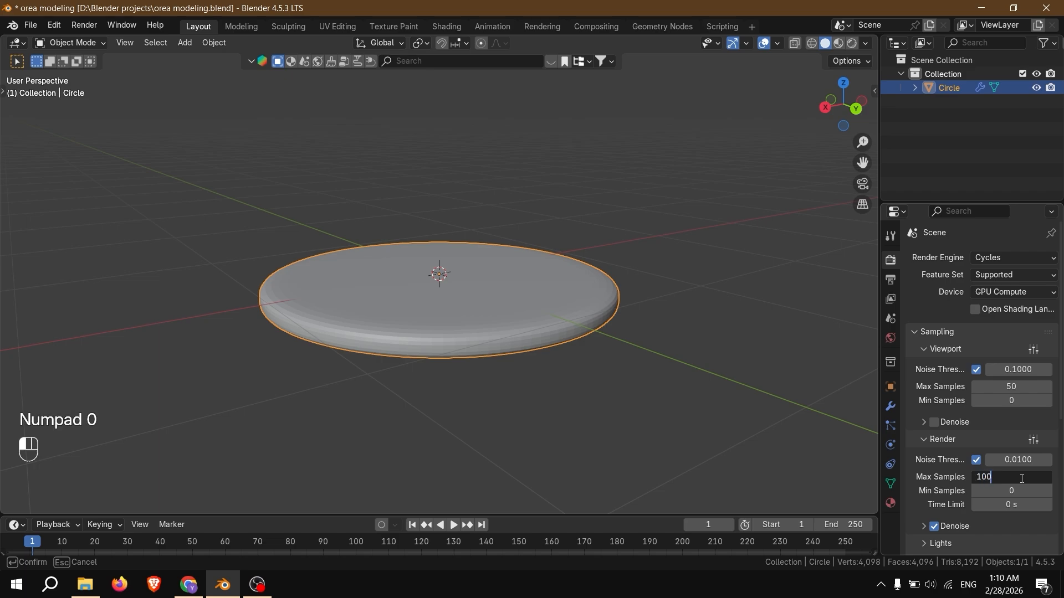
key(Return)
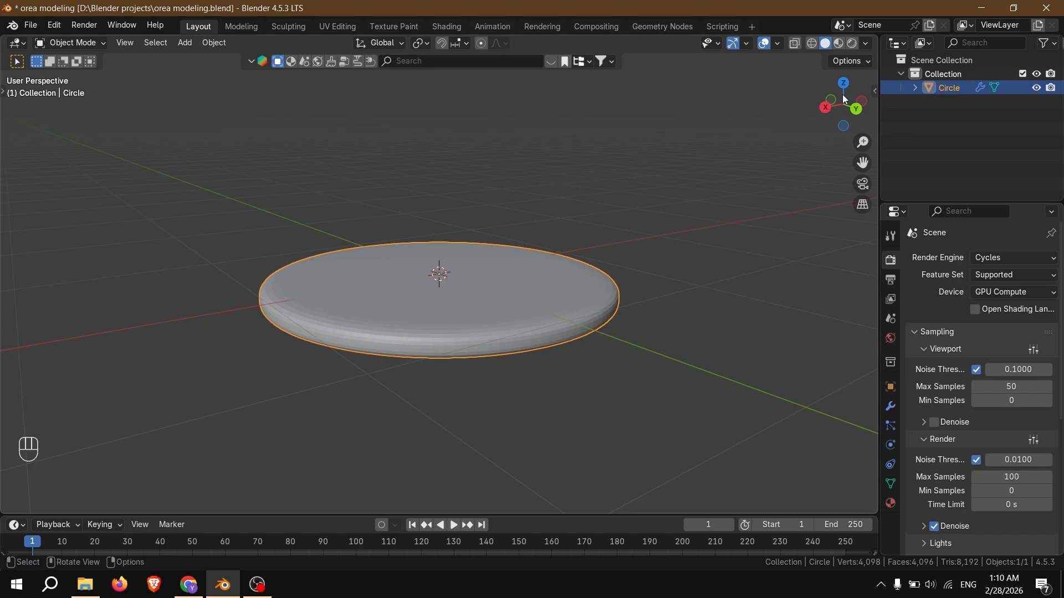
Step: Split the 3D viewport vertically, make one half a Shader Editor, and show the other half in Material Preview shading
drag(877, 41, 442, 161)
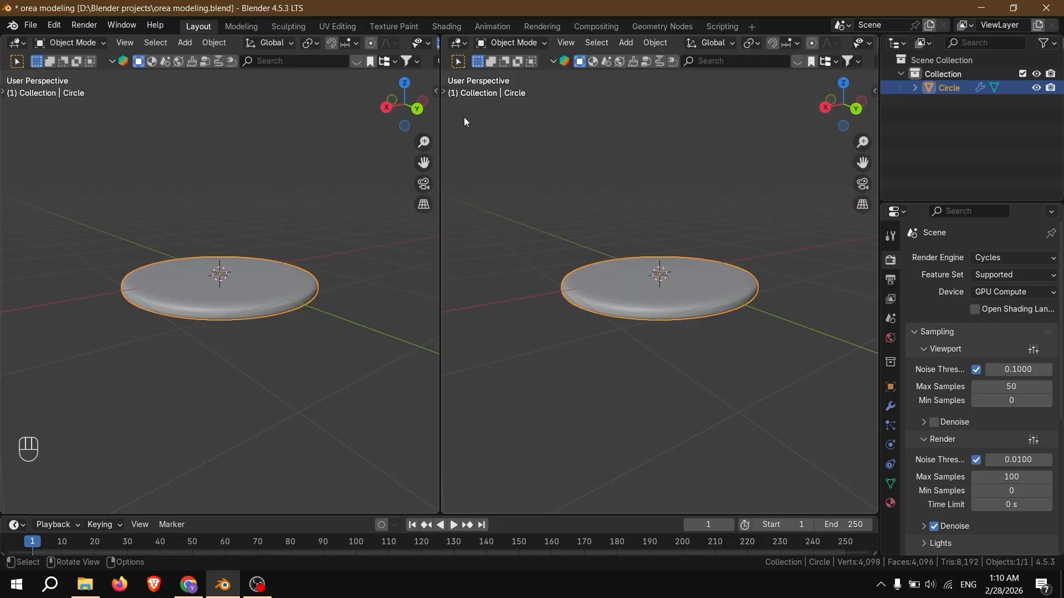
click(460, 47)
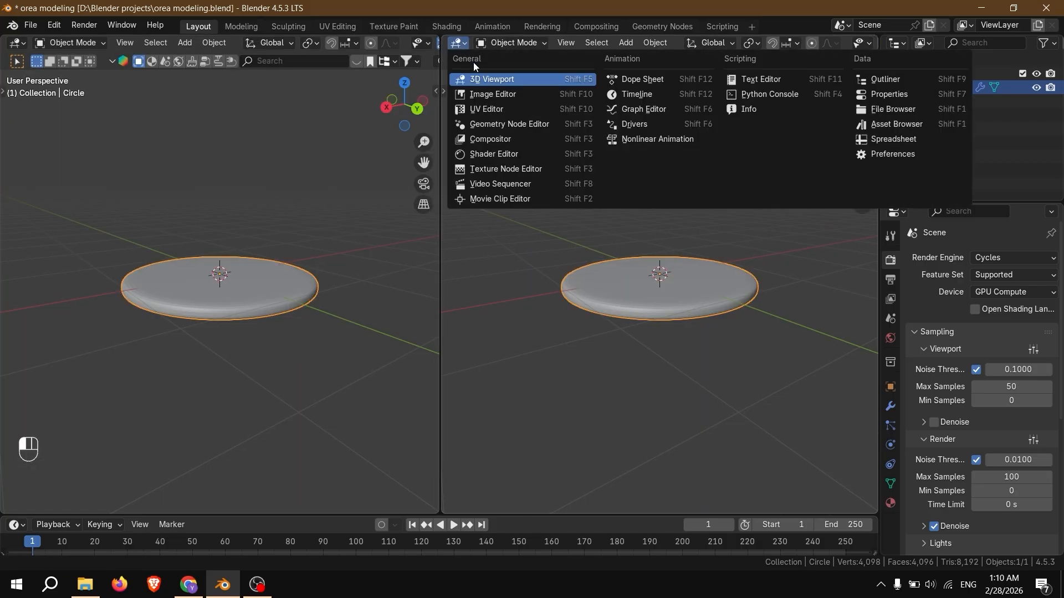
click(510, 155)
key(n)
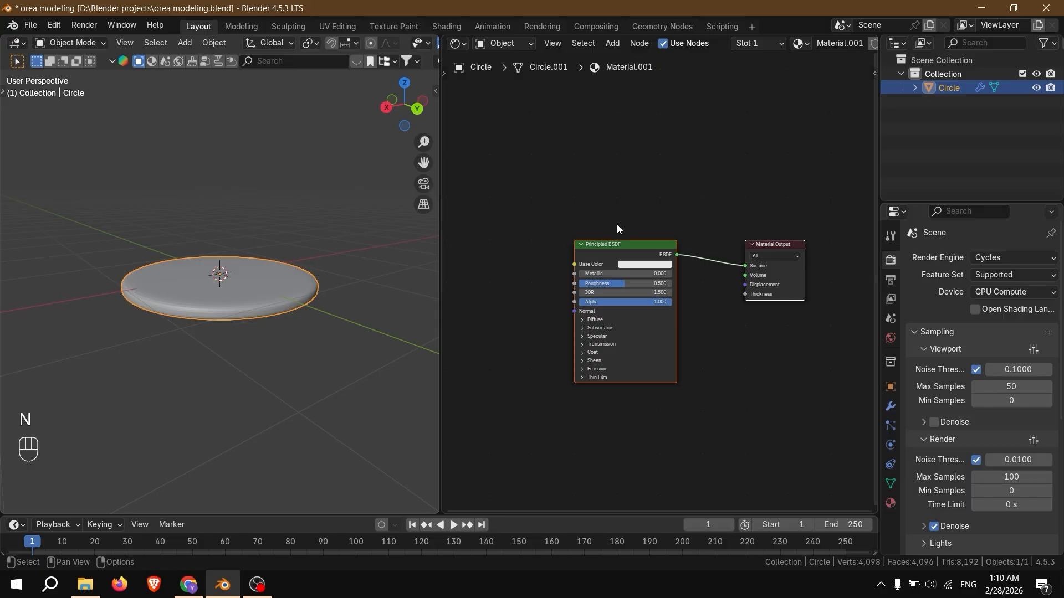
key(z)
click(251, 397)
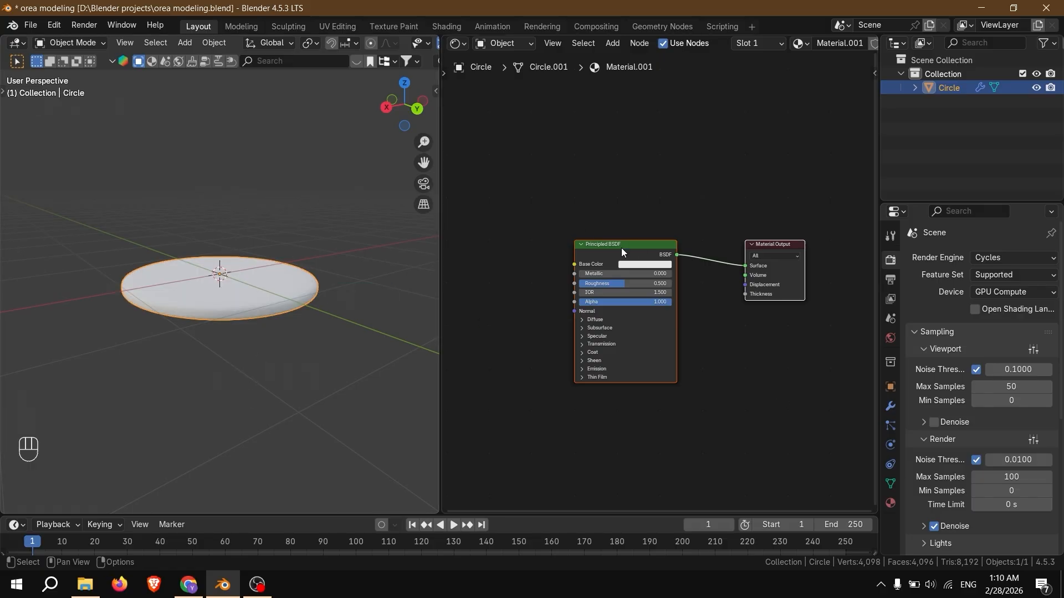
Step: Move the Principled BSDF node aside, add a Displacement node and connect it to the Material Output's Displacement input
drag(633, 244, 553, 216)
key(shift+a)
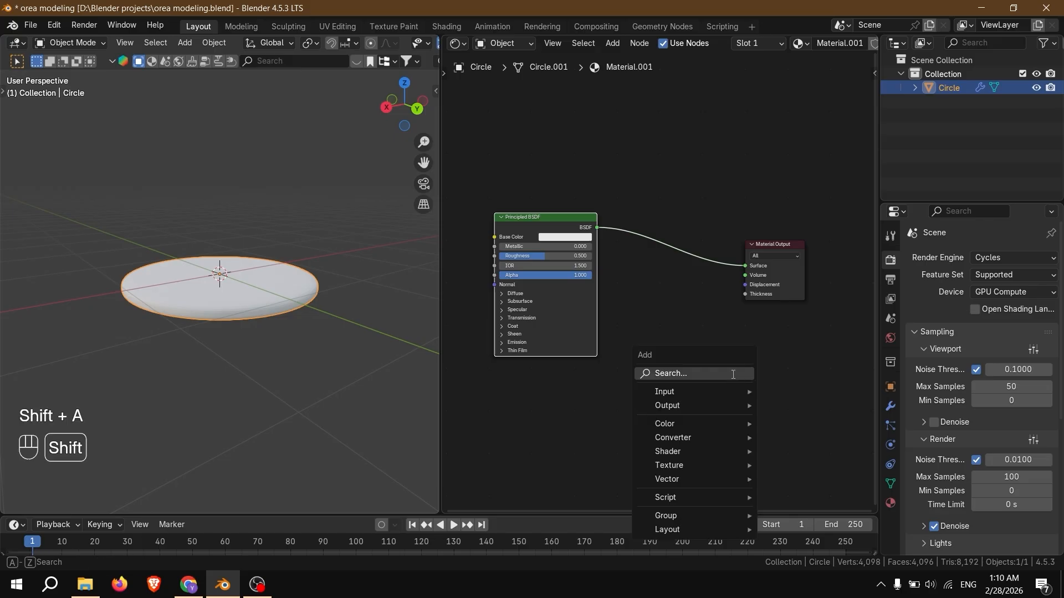
text(dis)
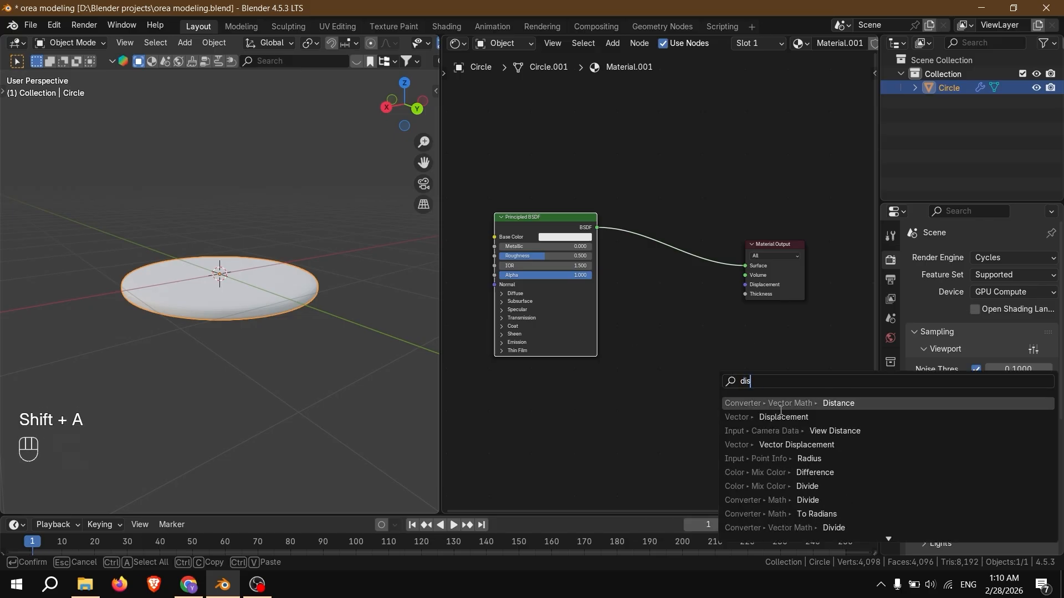
click(781, 416)
drag(650, 412, 745, 284)
middle_drag(652, 369, 635, 367)
middle_drag(548, 357, 580, 361)
middle_drag(486, 184, 612, 227)
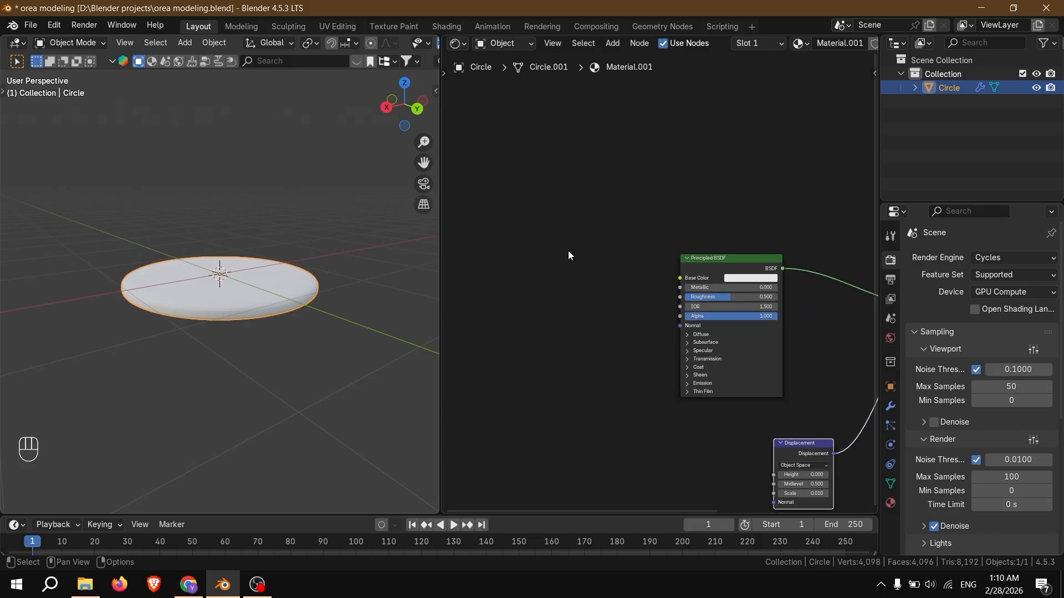
Step: Add an Image Texture node with Vector_Oreo.svg.png, connect its Color to the Displacement node's Height, and save the file
key(shift+a)
text(image te)
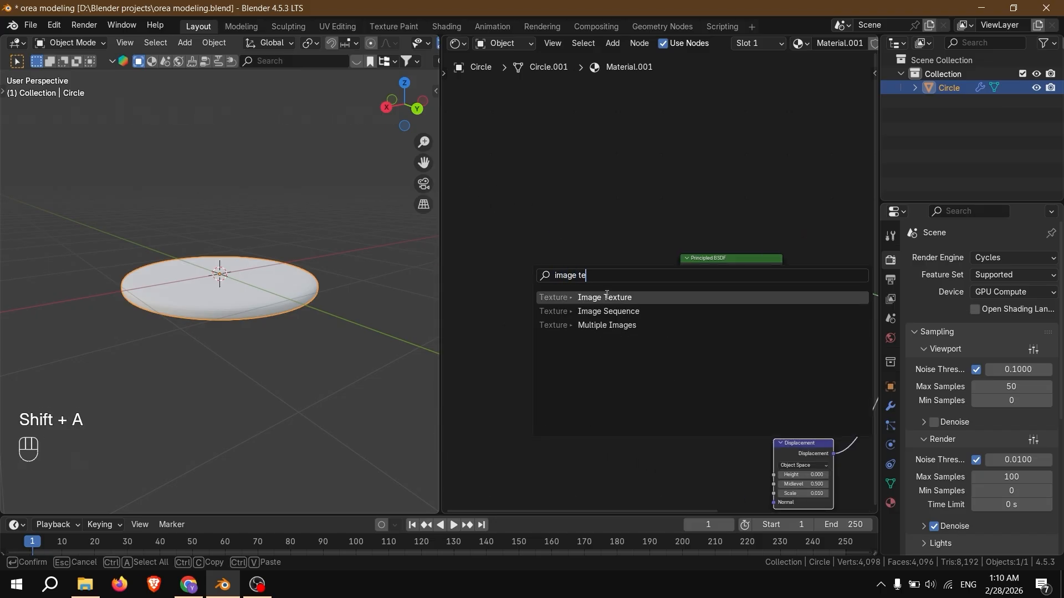
key(Return)
click(525, 288)
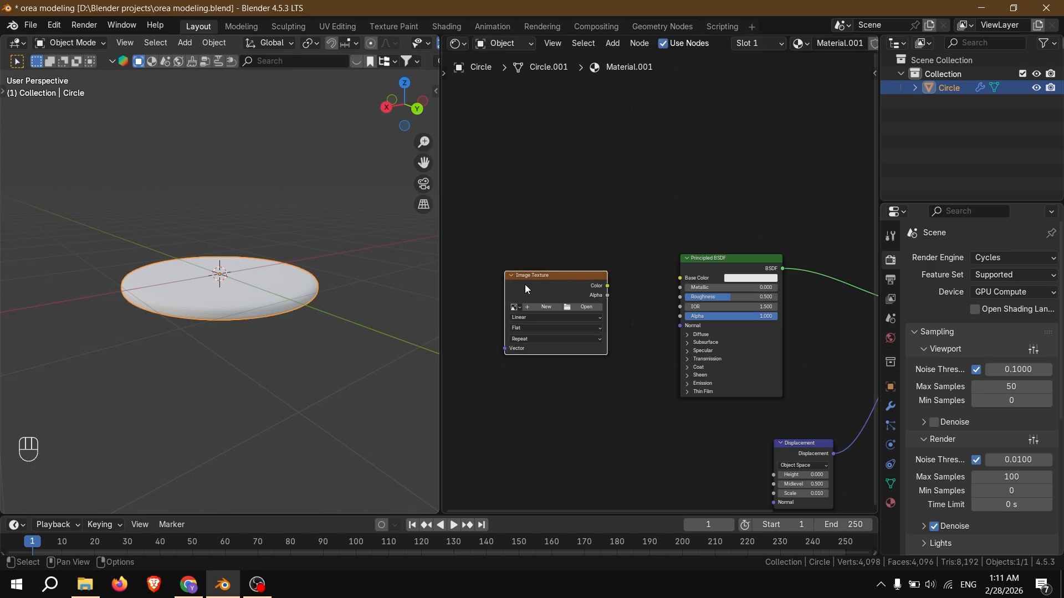
click(581, 307)
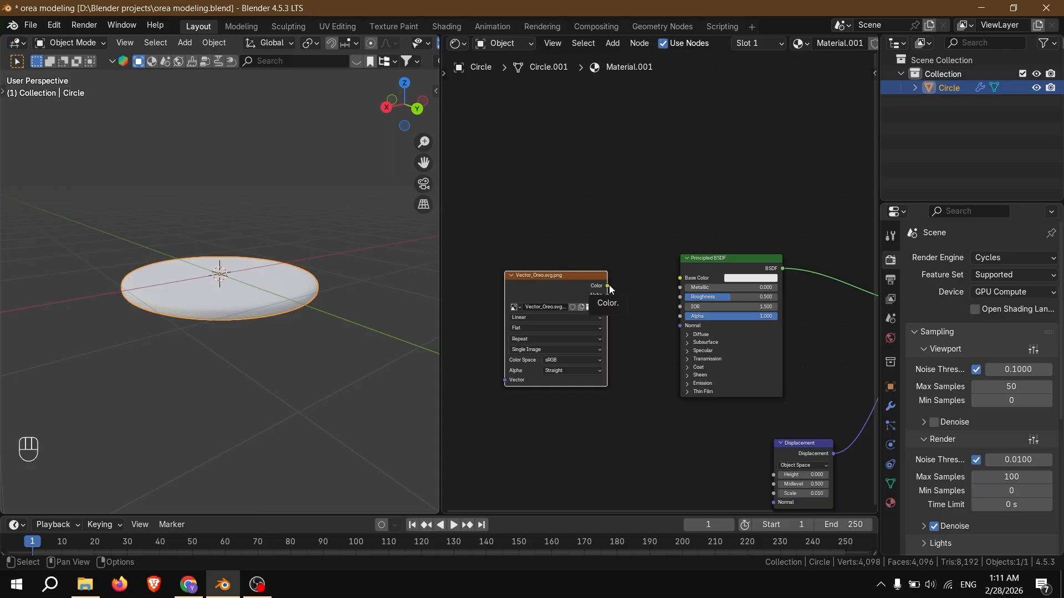
drag(608, 285, 775, 476)
key(ctrl+s)
Step: Set the Principled BSDF base color to a dark brown using hue 0.030, full saturation and a lowered value
click(750, 279)
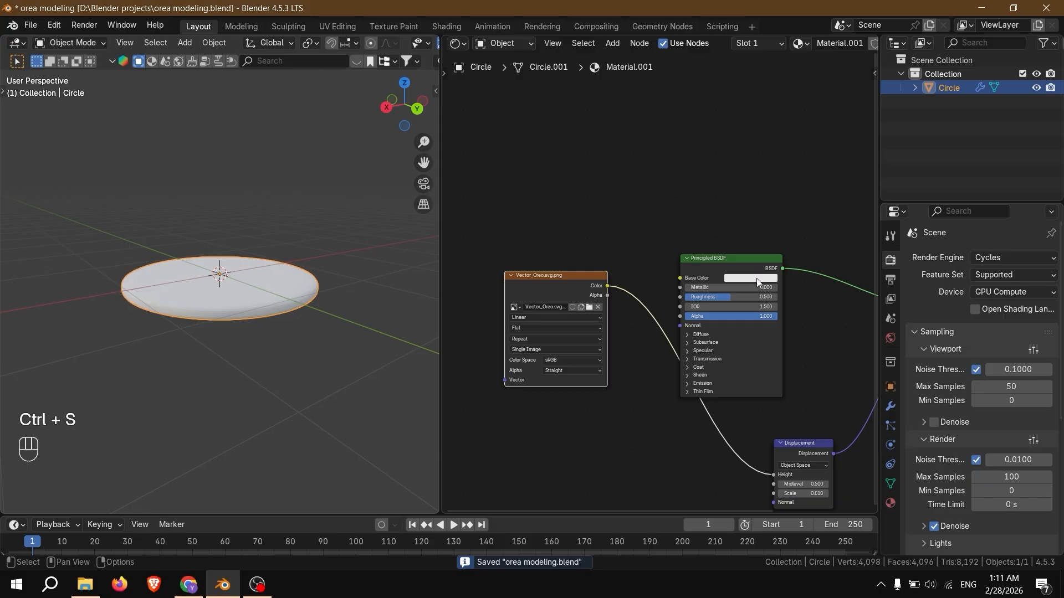
click(756, 278)
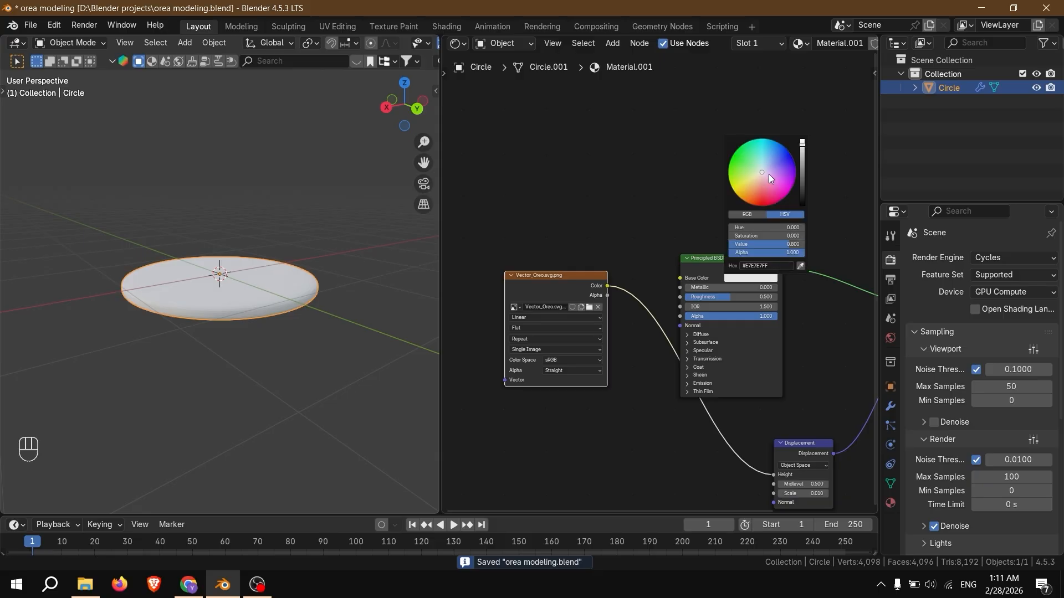
mouse_move(769, 174)
mouse_down()
mouse_move(762, 206)
mouse_move(760, 191)
mouse_move(745, 202)
mouse_up()
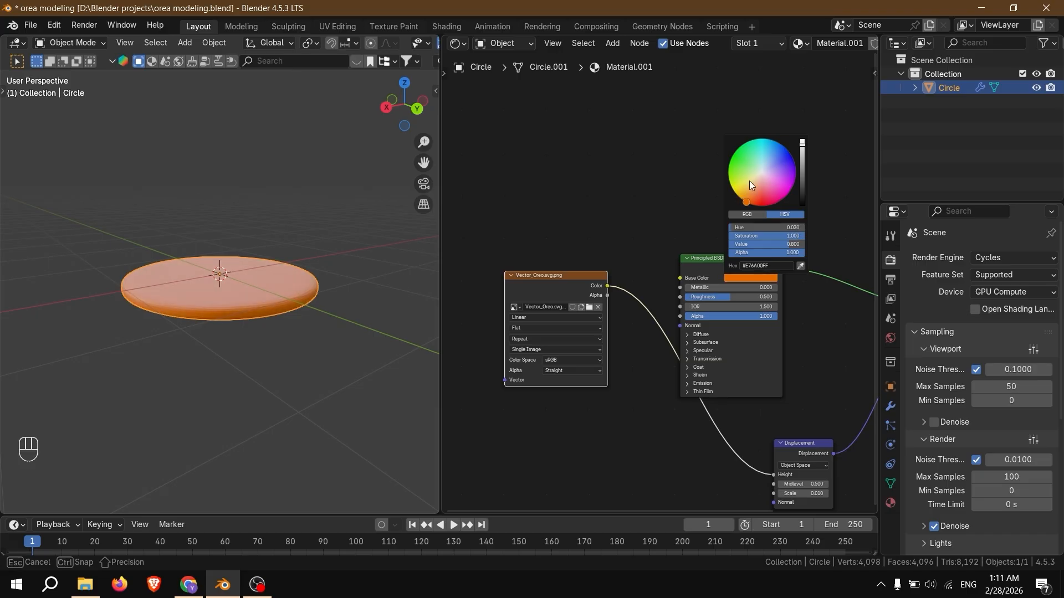
drag(802, 149, 802, 179)
Step: Apply Shade Auto Smooth to the disc
right_click(262, 288)
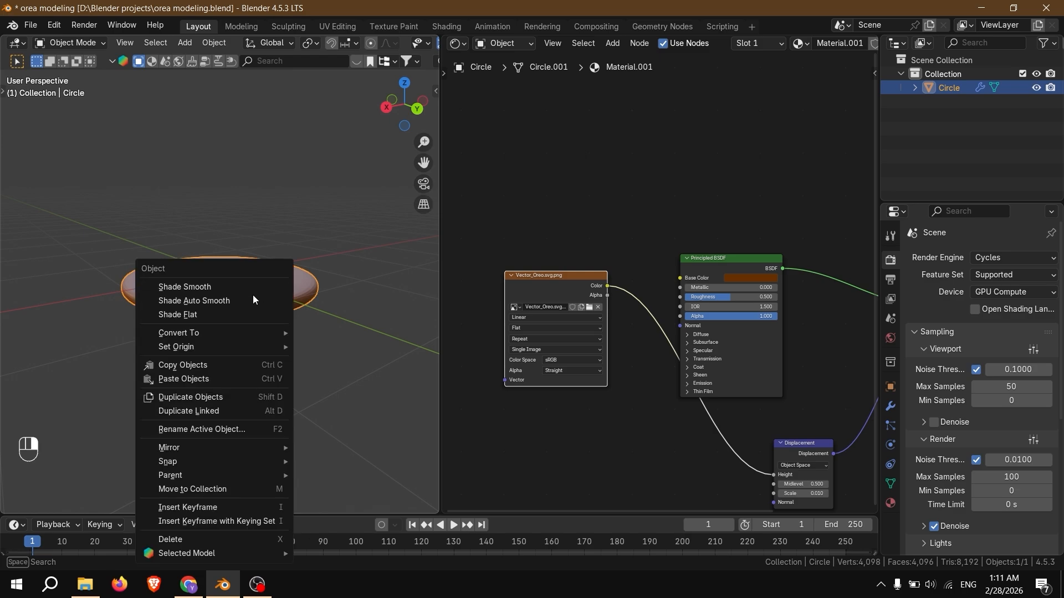
click(247, 300)
scroll(270, 291, up, 2)
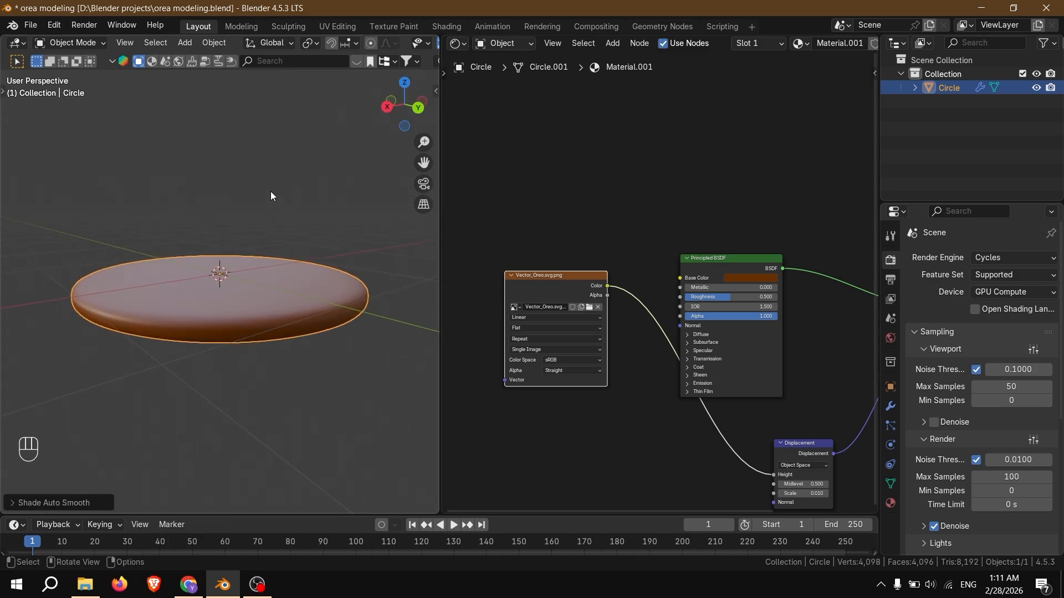
Step: Enter edit mode on the disc and display only its face normals, leaving vertex and split normals off
key(Tab)
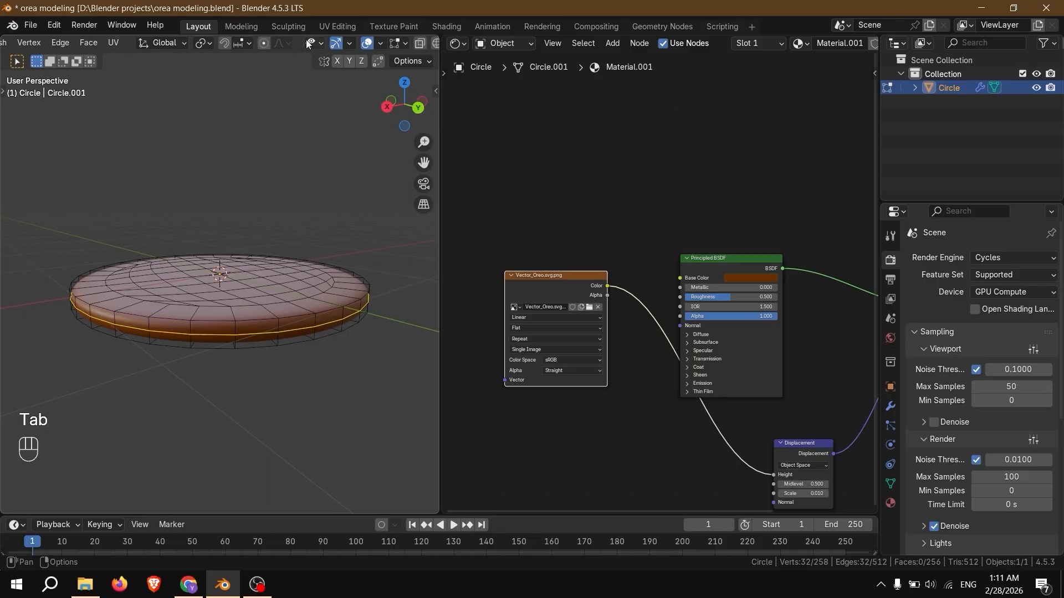
click(343, 44)
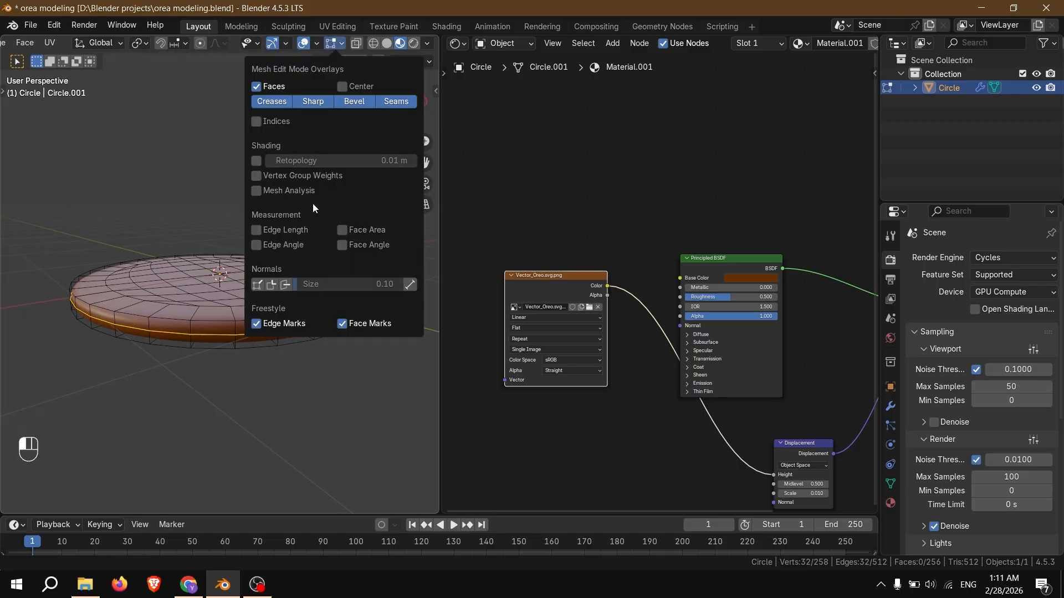
click(263, 285)
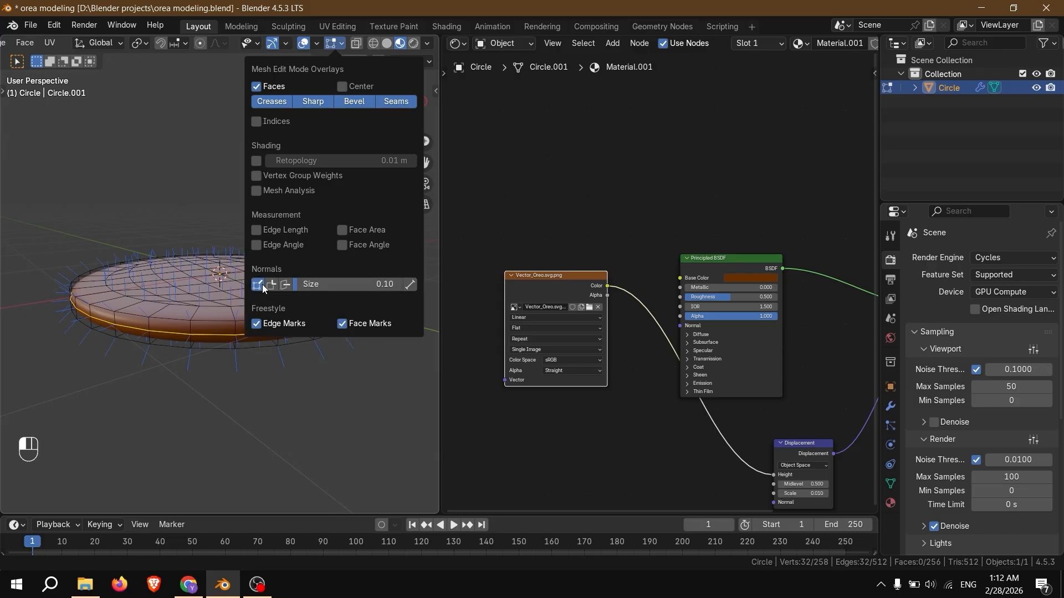
click(271, 285)
click(282, 286)
click(271, 285)
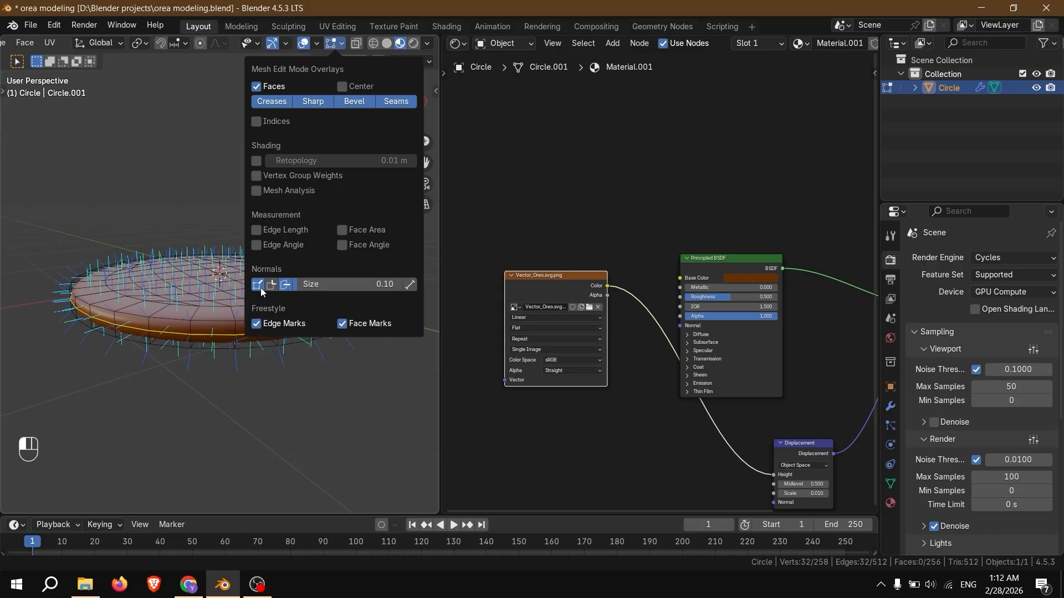
click(257, 285)
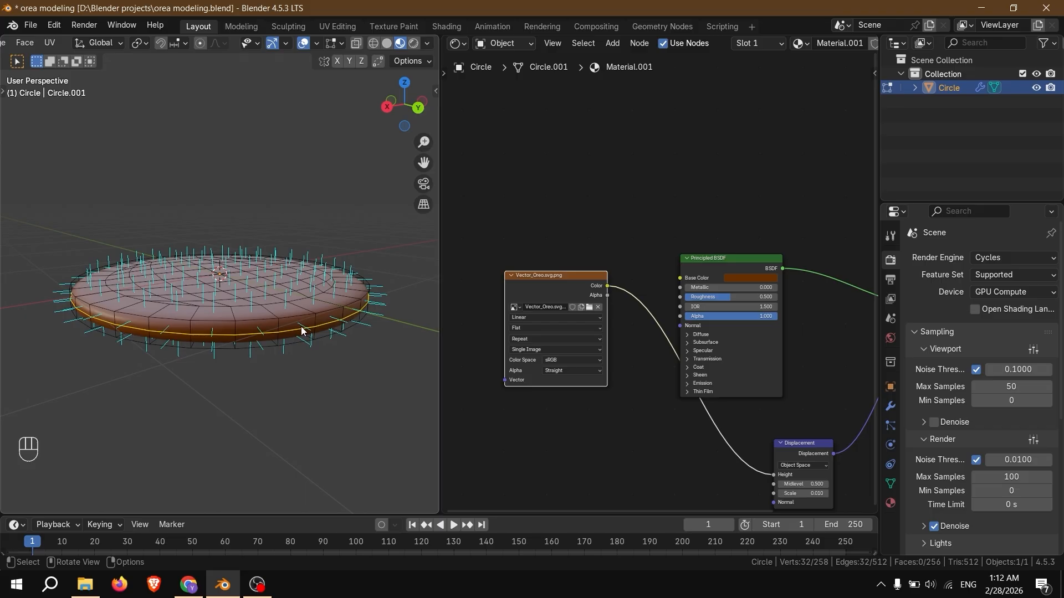
Step: Select the whole disc mesh, recalculate its normals to the outside, return to object mode and save the file
key(Tab)
key(Tab)
key(a)
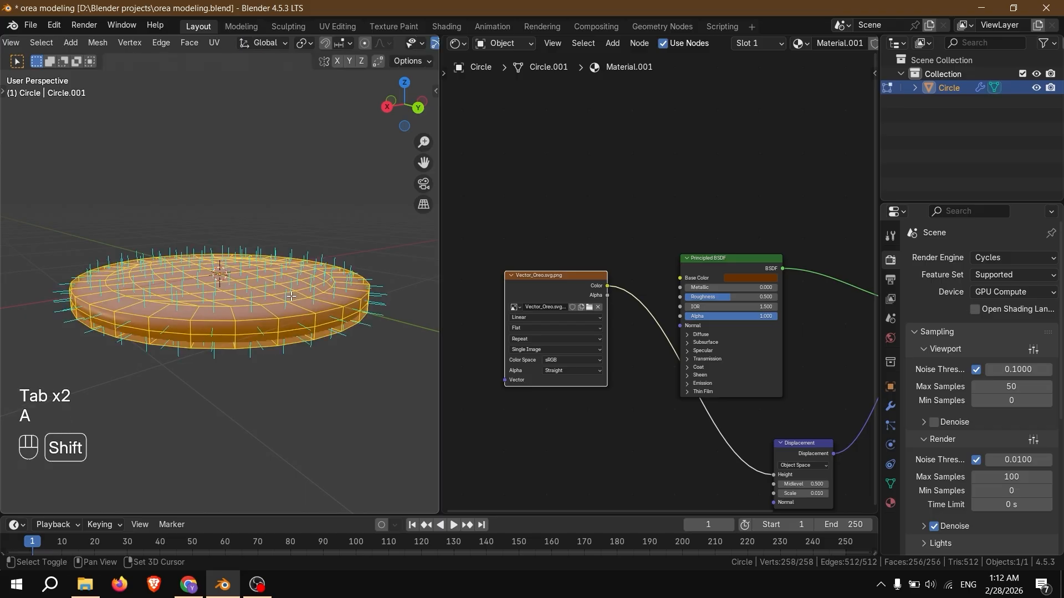
key(shift+n)
key(Tab)
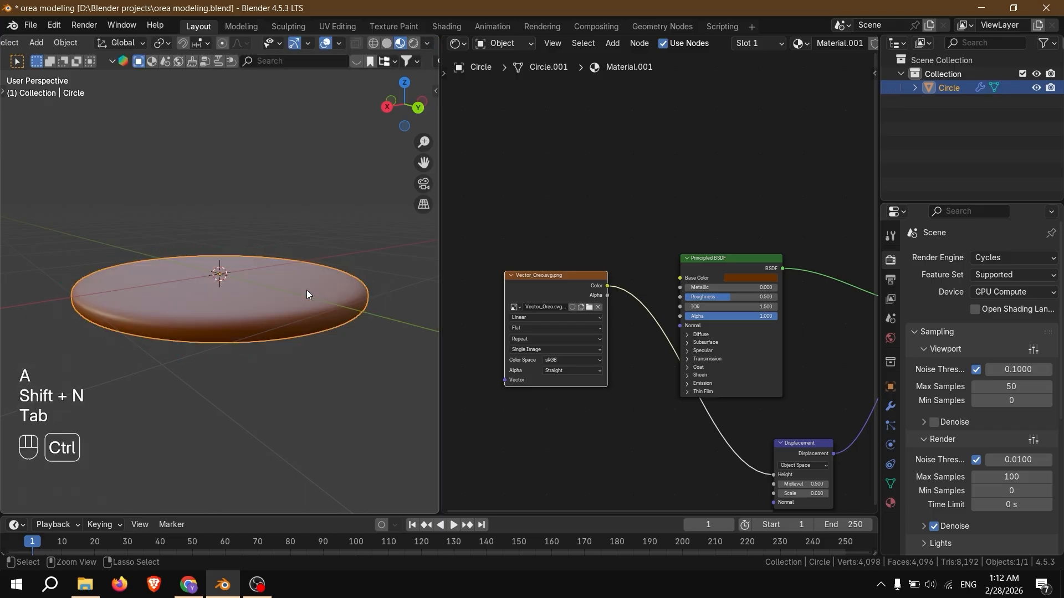
key(ctrl+z)
key(Tab)
key(ctrl+s)
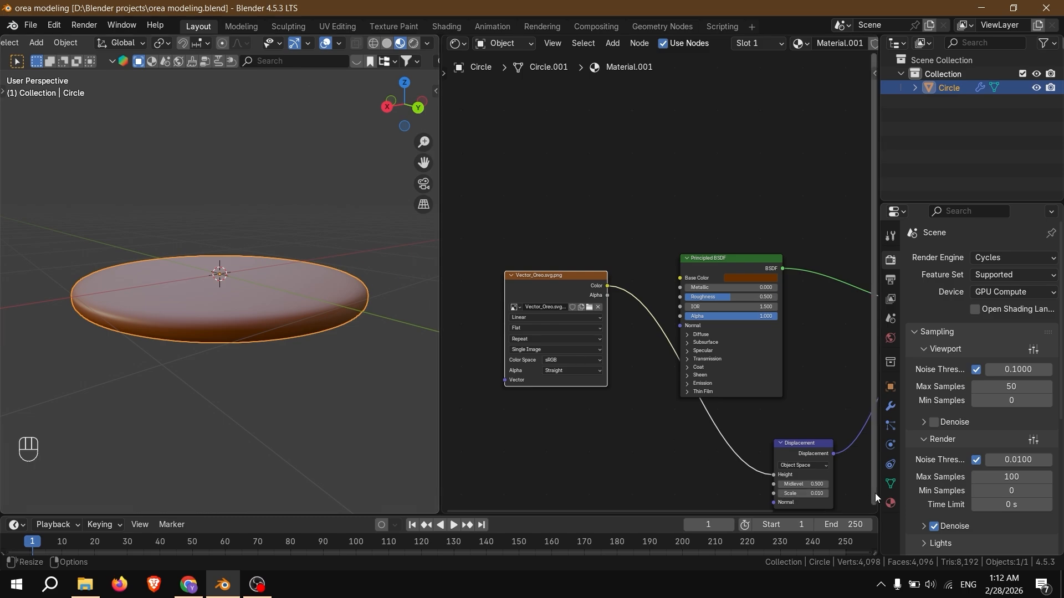
Step: Set the material's surface displacement method to Displacement and Bump
click(890, 502)
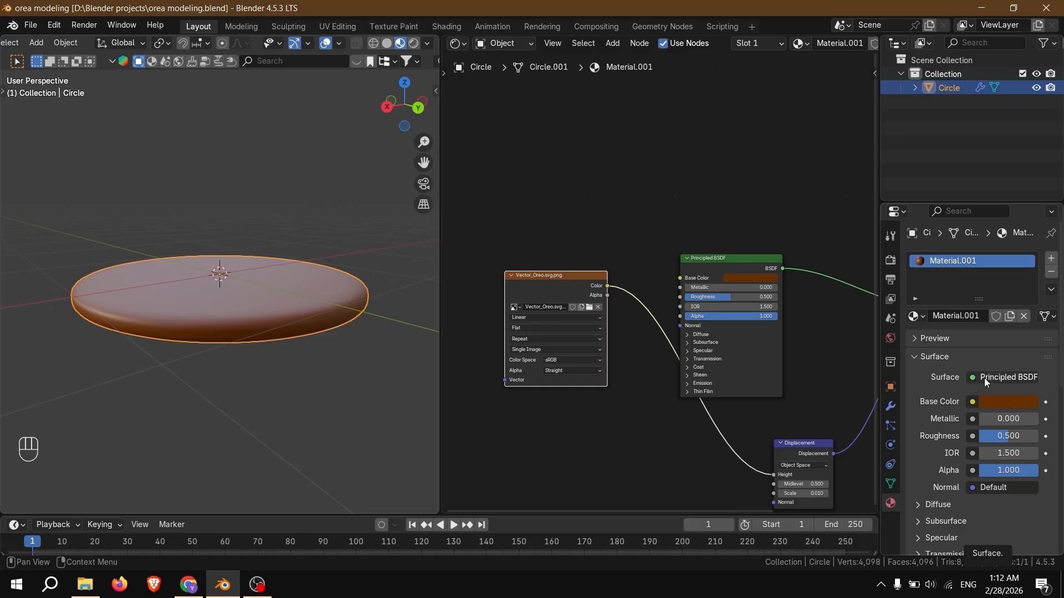
scroll(1009, 400, down, 10)
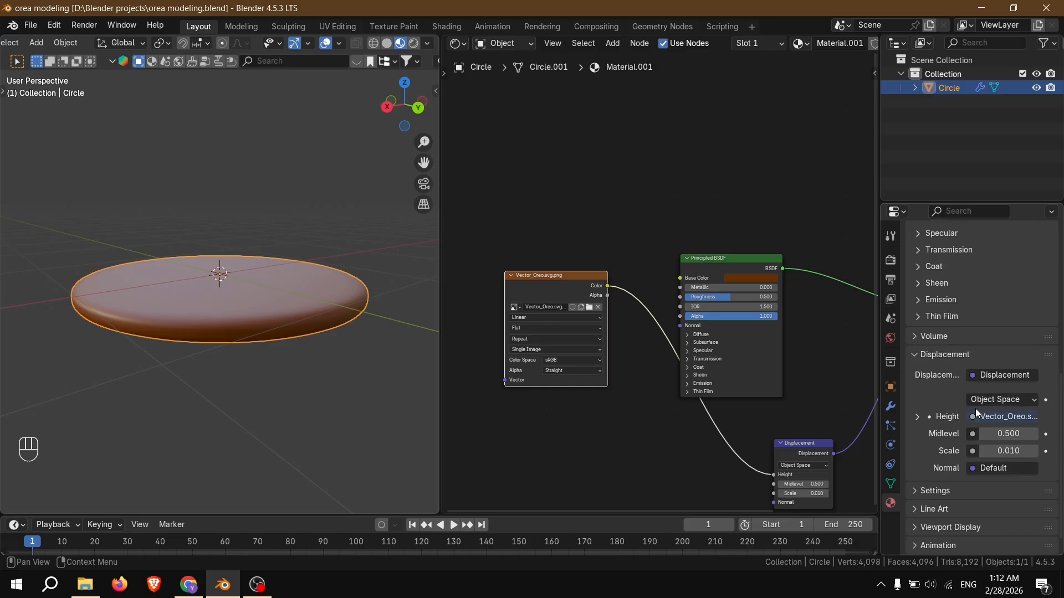
scroll(973, 350, down, 1)
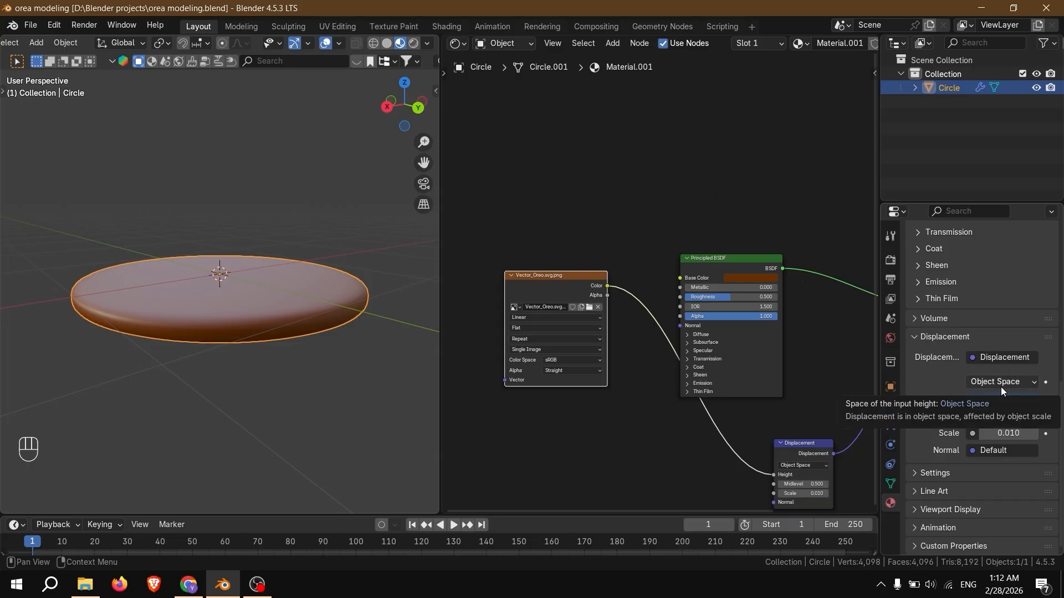
click(959, 473)
scroll(960, 453, down, 5)
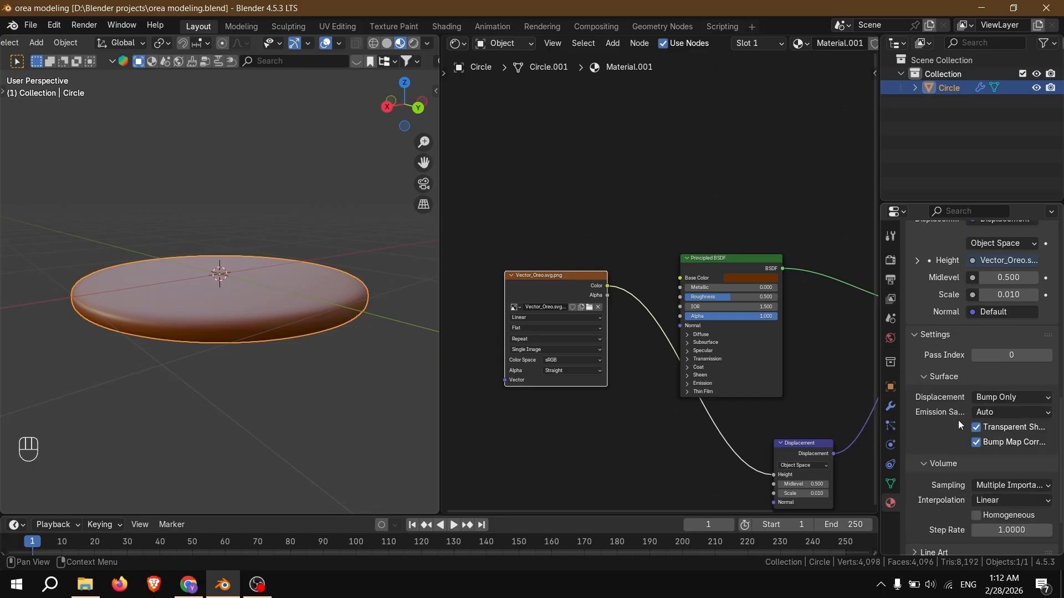
click(1002, 398)
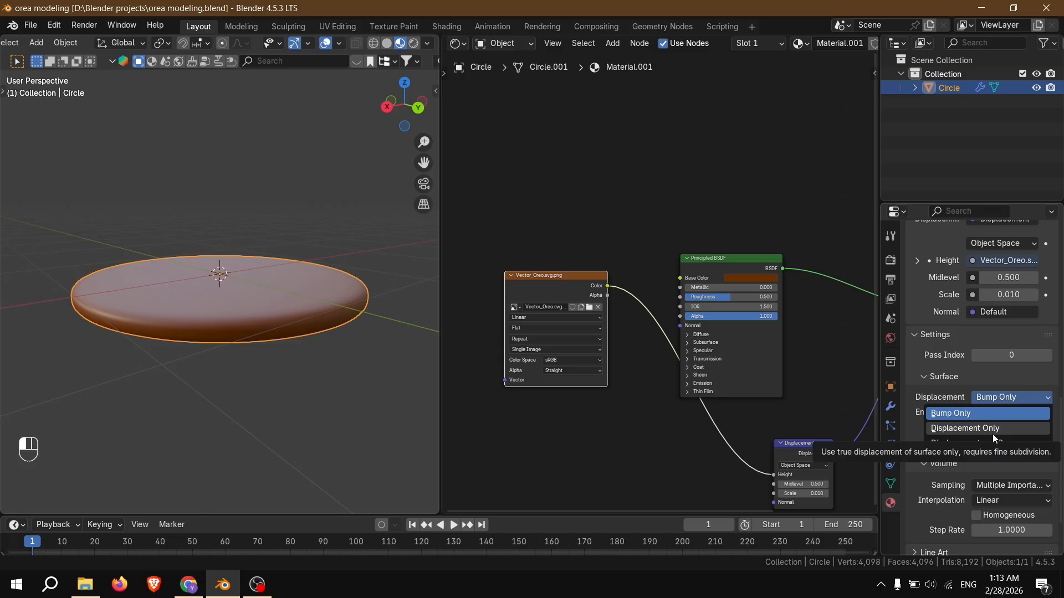
click(992, 441)
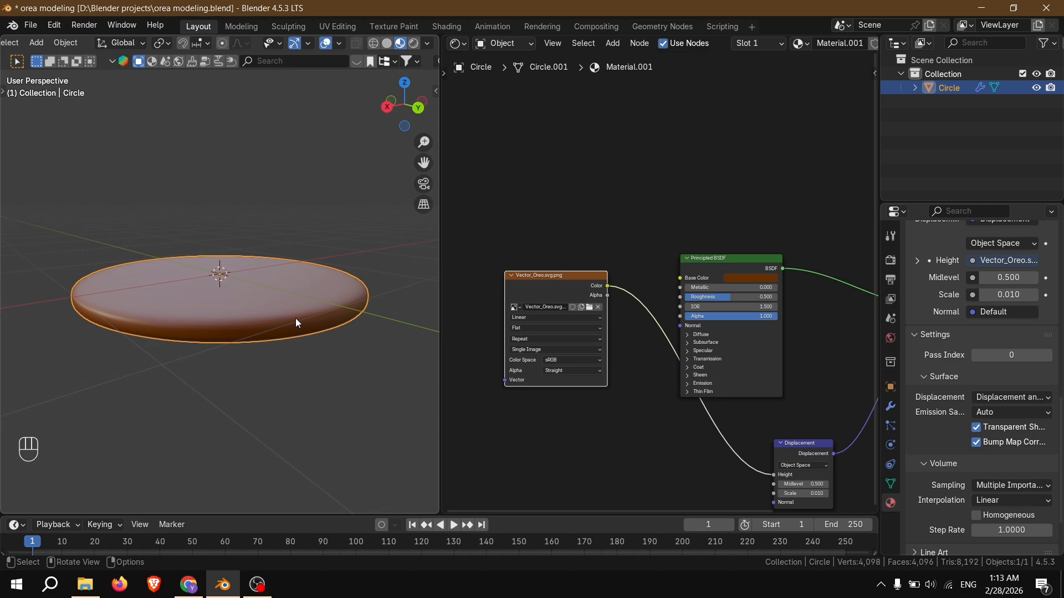
Step: In edit mode, select a face near the center of the disc's underside and grow the selection outward six times
key(Tab)
middle_drag(296, 319, 221, 275)
click(232, 285)
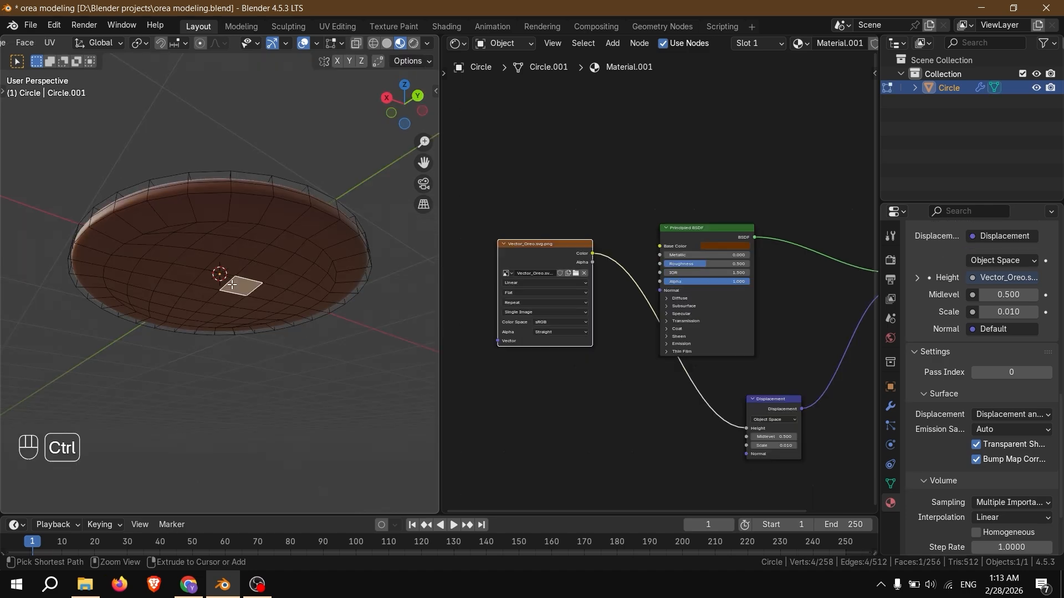
key(ctrl+l)
click(231, 284)
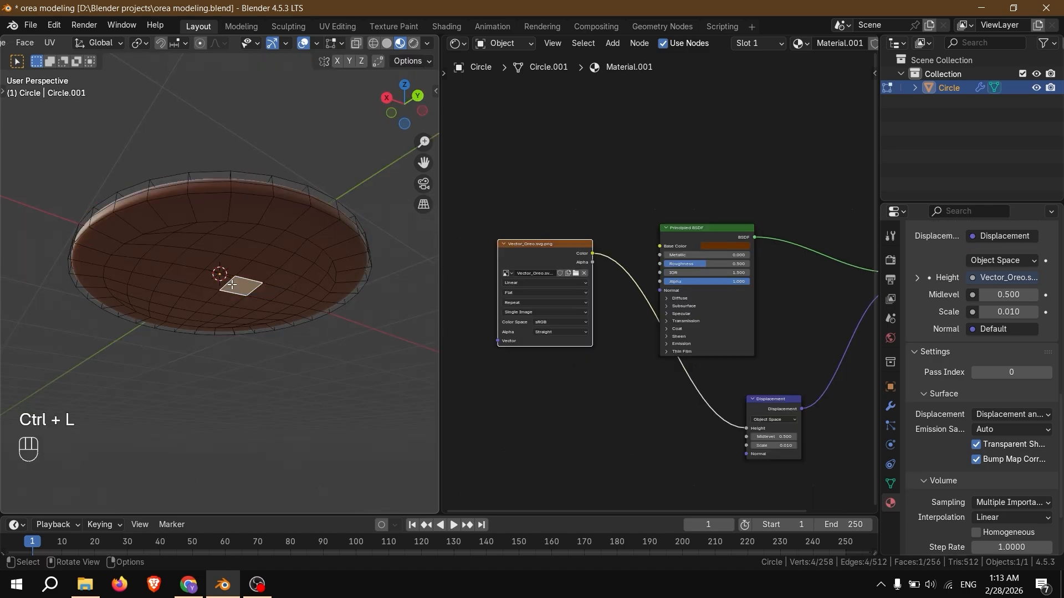
key(ctrl+KP_Add)
key(ctrl+KP_Add)
key(ctrl+KP_Add)
key(ctrl+KP_Add)
key(ctrl+KP_Add)
key(ctrl+KP_Add)
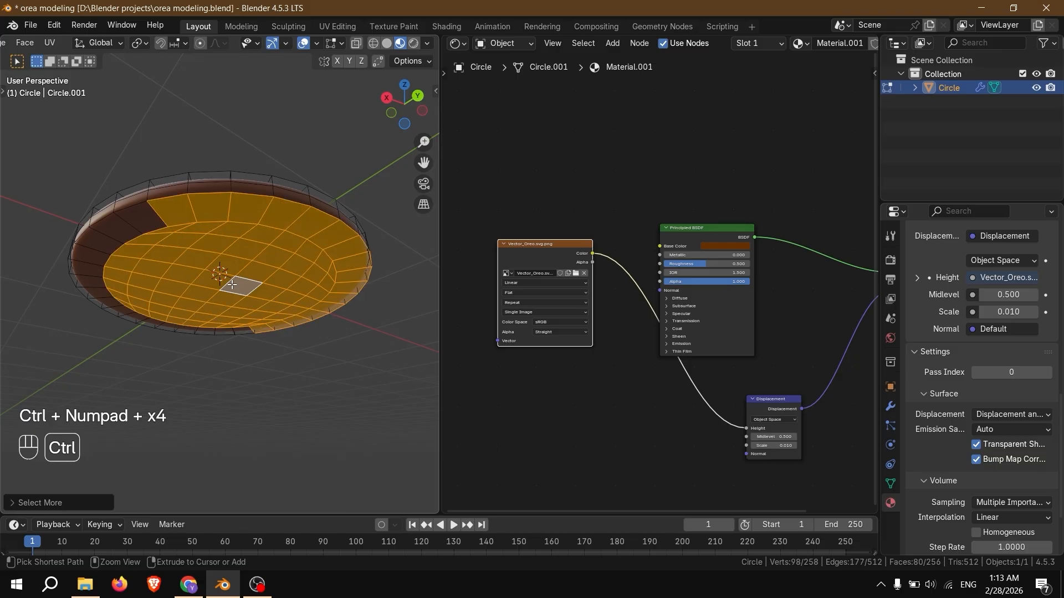
Step: Shrink the overgrown face selection and add the outer face loop so the disc's entire underside is selected
key(ctrl+z)
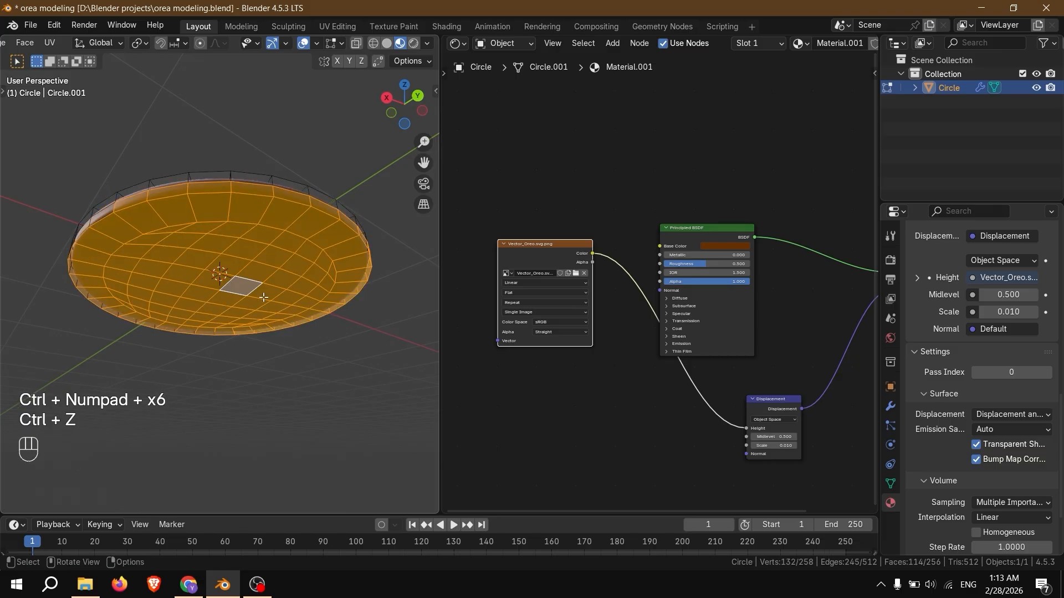
middle_drag(256, 276, 300, 339)
key(ctrl+KP_Subtract)
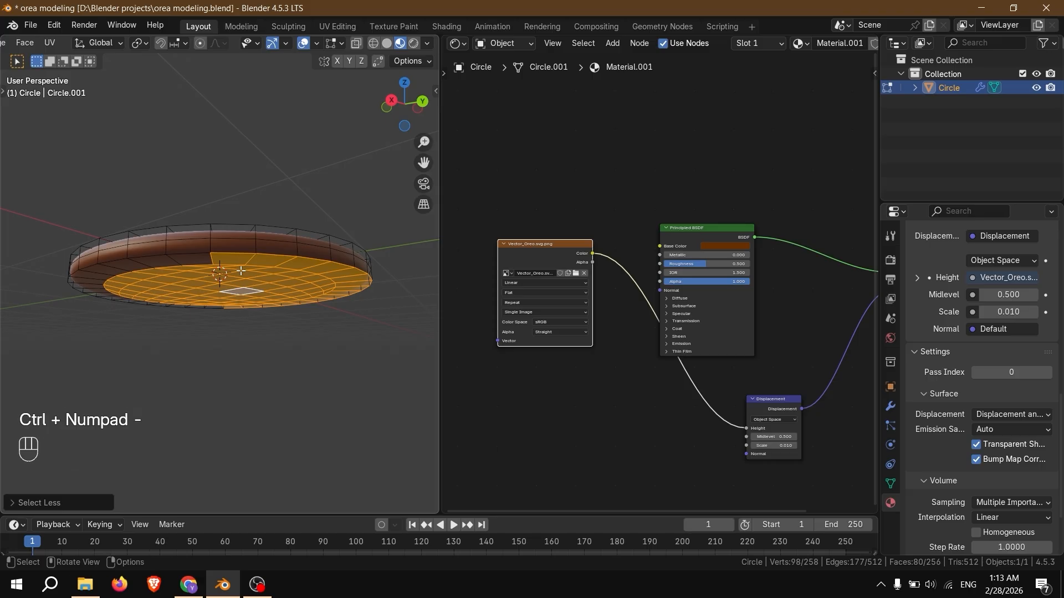
alt+shift+click(172, 263)
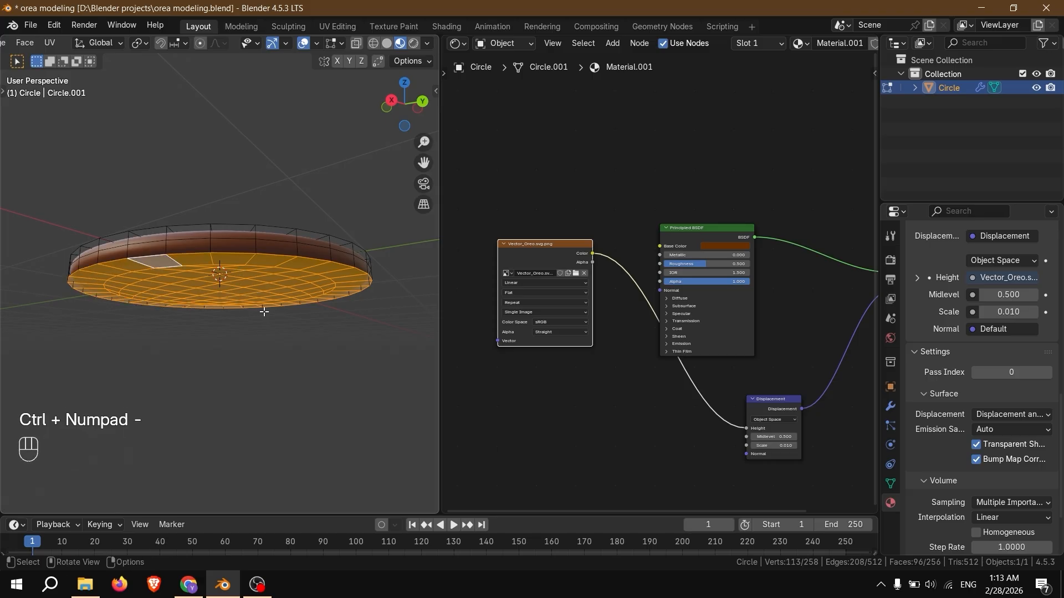
Step: Move the selected underside of the disc along the Z axis
middle_drag(172, 263, 292, 319)
key(g)
key(z)
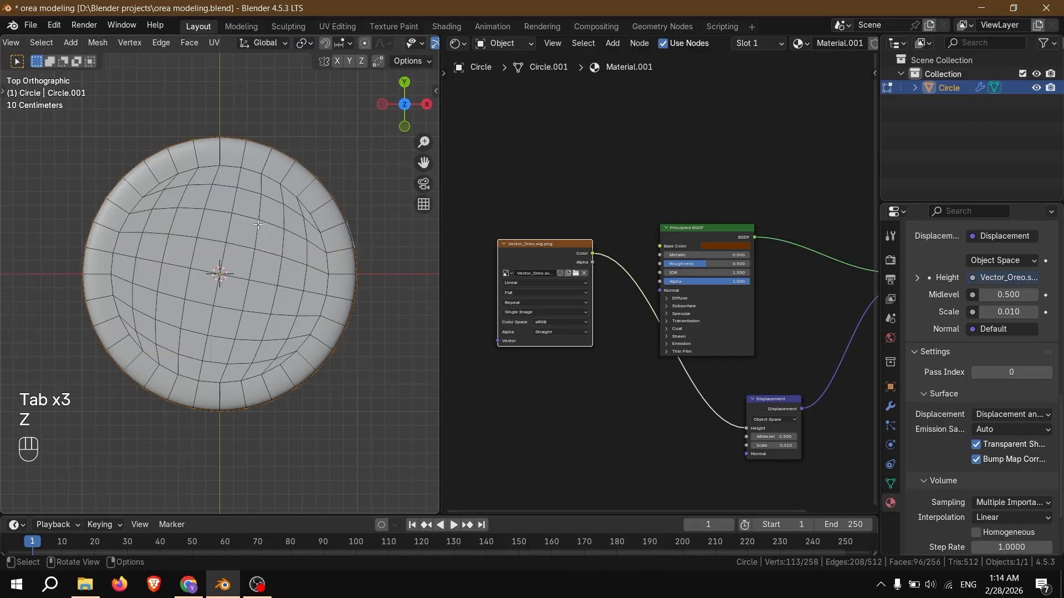
Step: Select the whole disc mesh and project its UVs from the top orthographic view
key(a)
key(u)
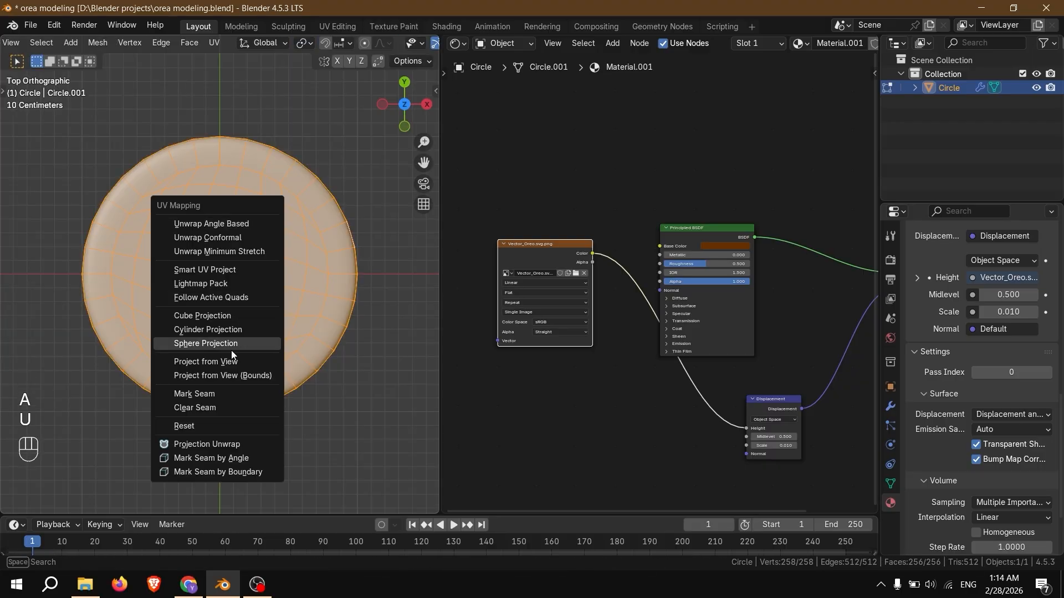
click(225, 366)
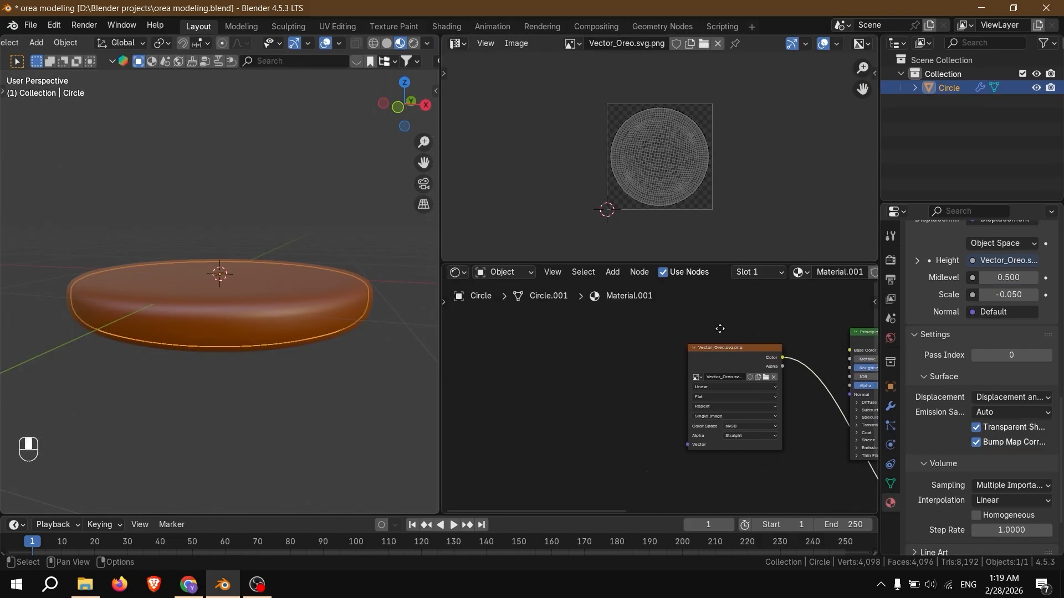
Step: Add a Color Ramp node to the material and place it in the empty space beside the image texture node
key(shift+a)
text(c)
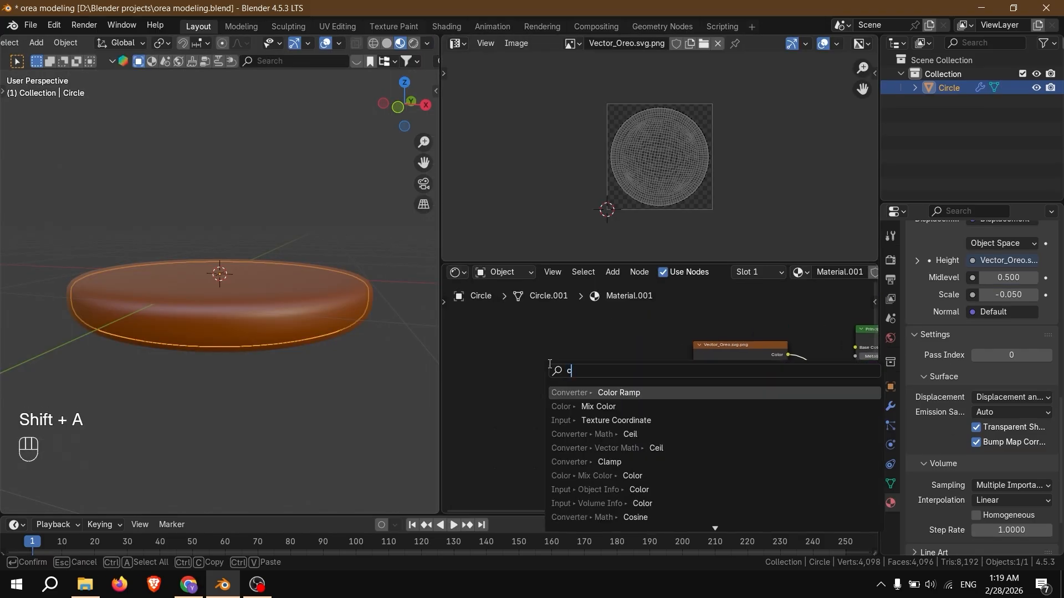
text(olor ramp)
key(Return)
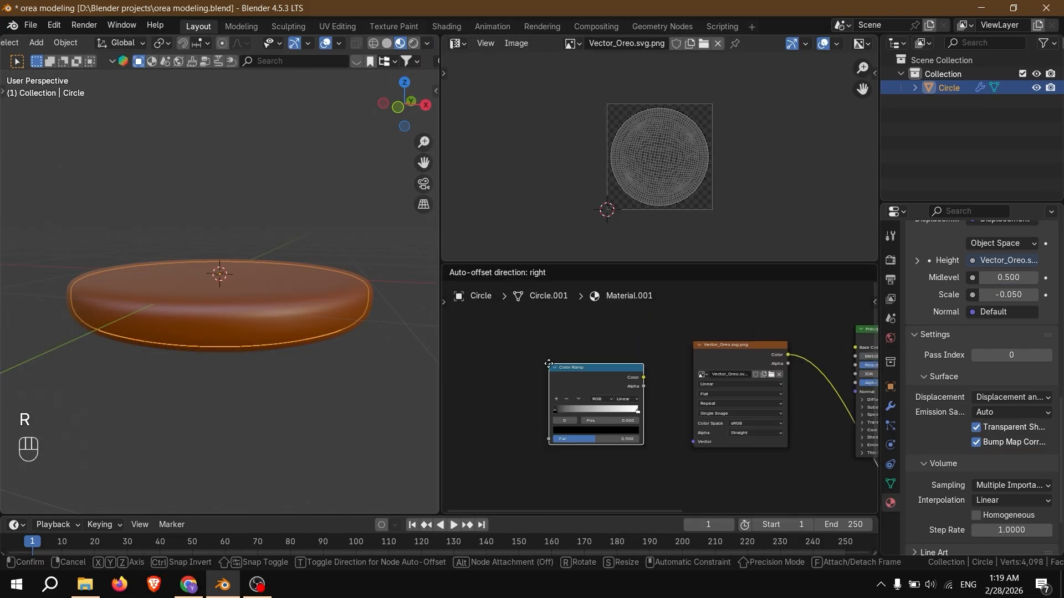
click(528, 353)
drag(601, 355, 584, 328)
scroll(613, 353, up, 1)
middle_drag(612, 353, 577, 349)
drag(563, 343, 521, 353)
Step: Add a Noise Texture node to the material and place it in free space near the Color Ramp
key(shift+a)
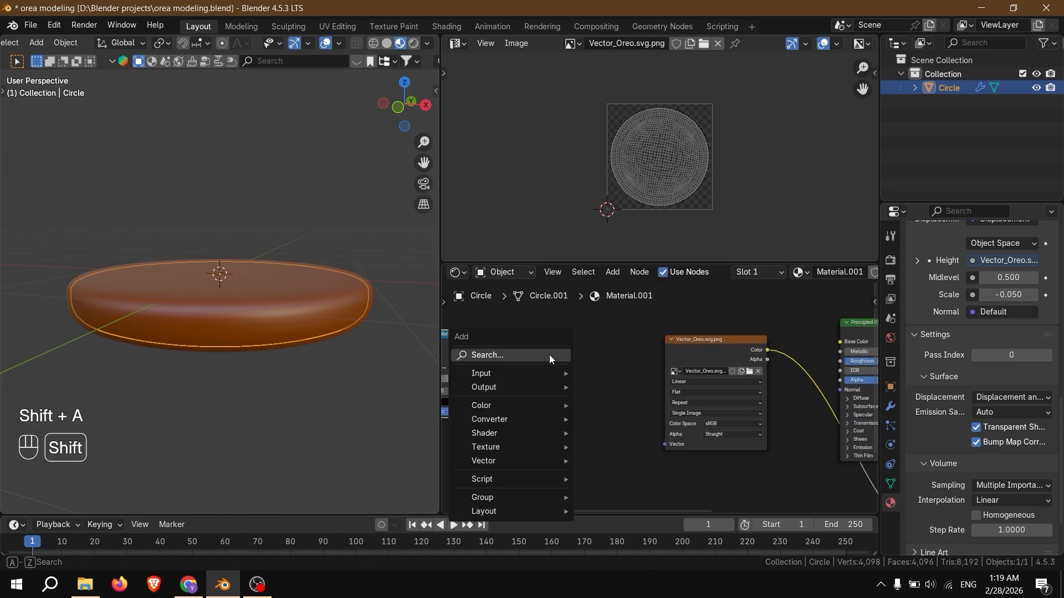
text(noise texture)
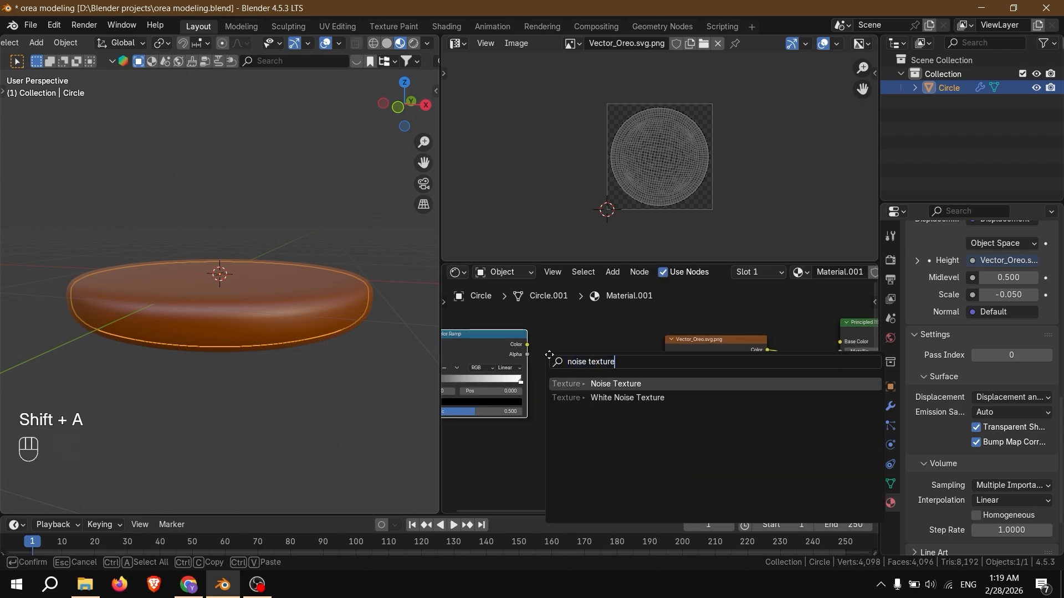
key(Return)
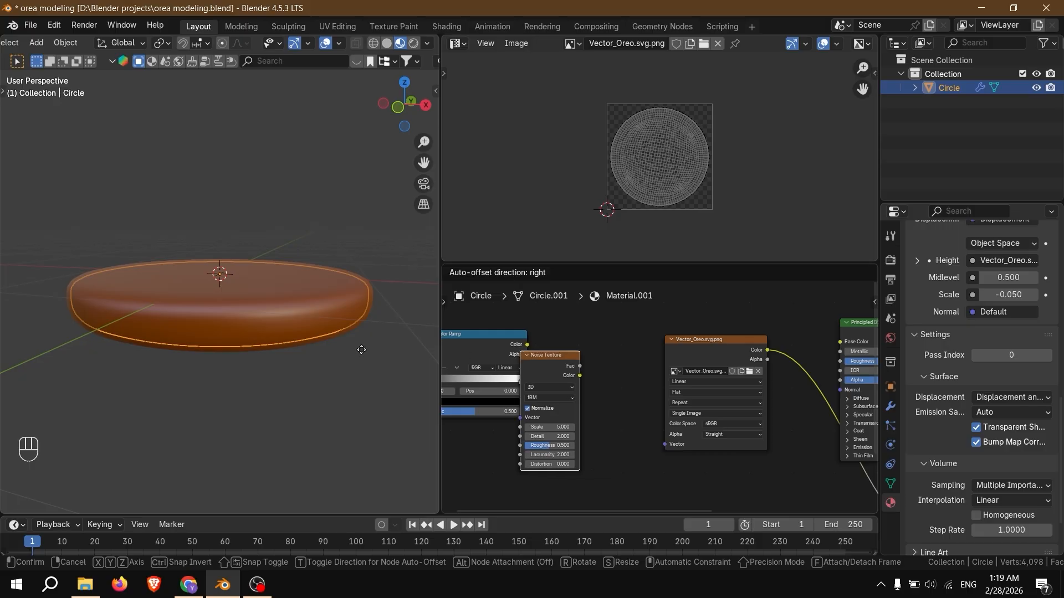
click(613, 344)
scroll(711, 408, down, 2)
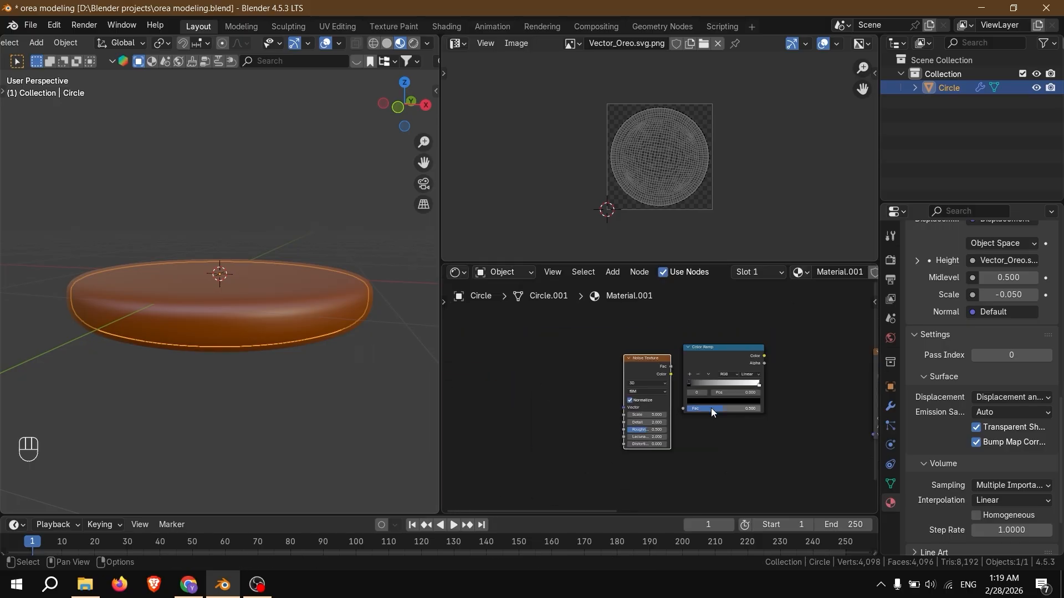
middle_drag(711, 408, 610, 341)
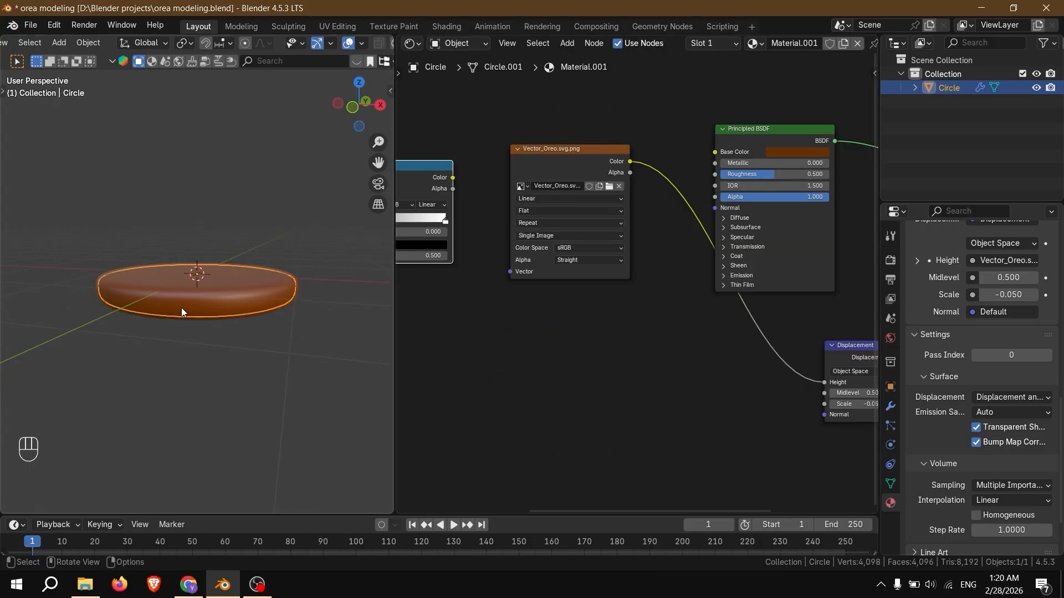
Step: Preview the disc from above in Rendered viewport shading
key(z)
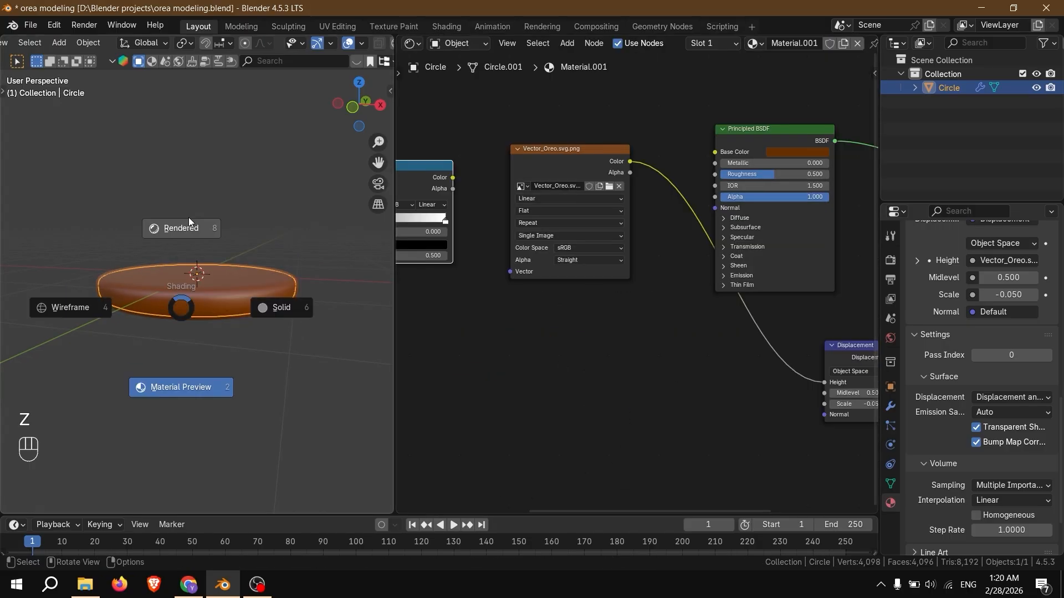
click(215, 227)
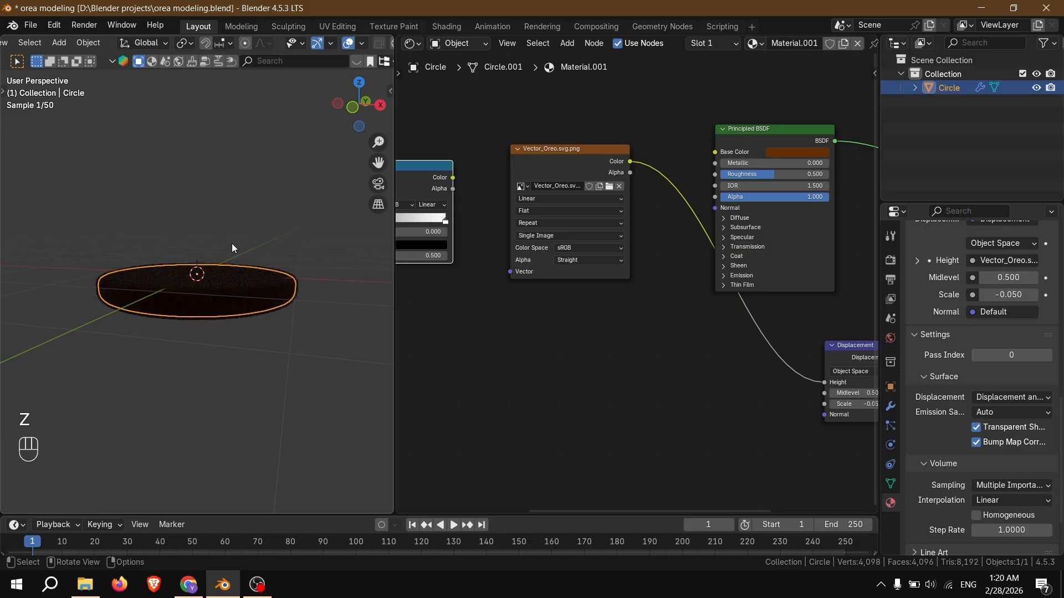
mouse_move(224, 284)
middle_down()
mouse_move(234, 288)
mouse_move(211, 275)
middle_up()
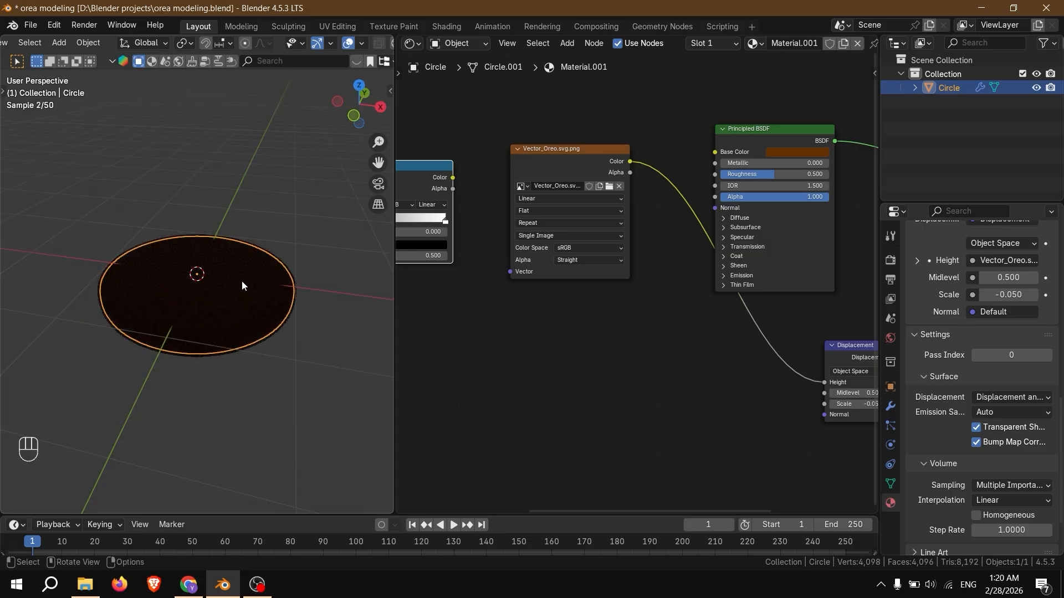
scroll(284, 45, down, 4)
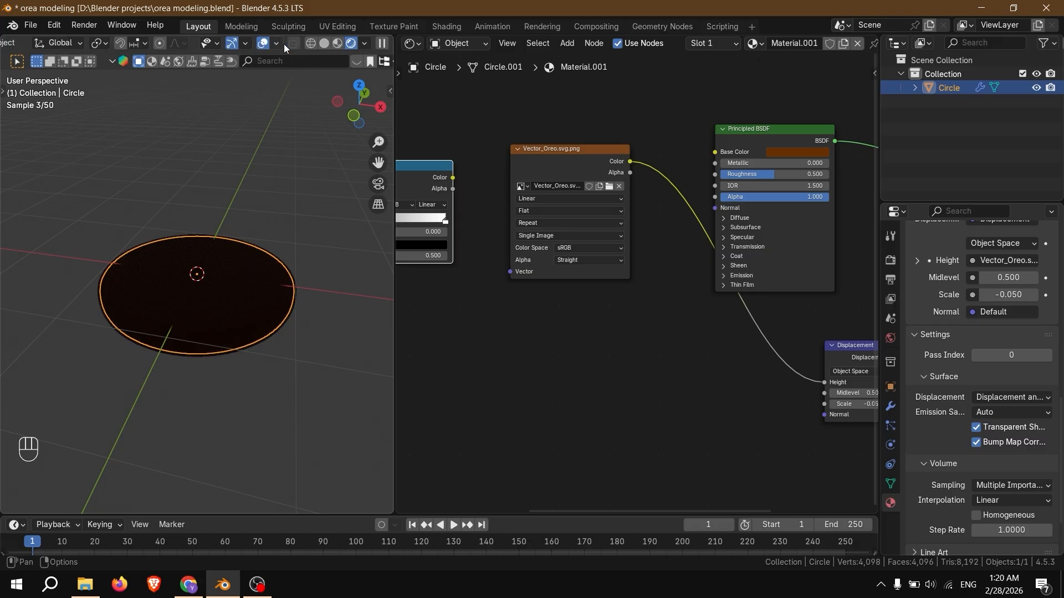
Step: Open the world settings and link an environment texture to the background color
click(890, 259)
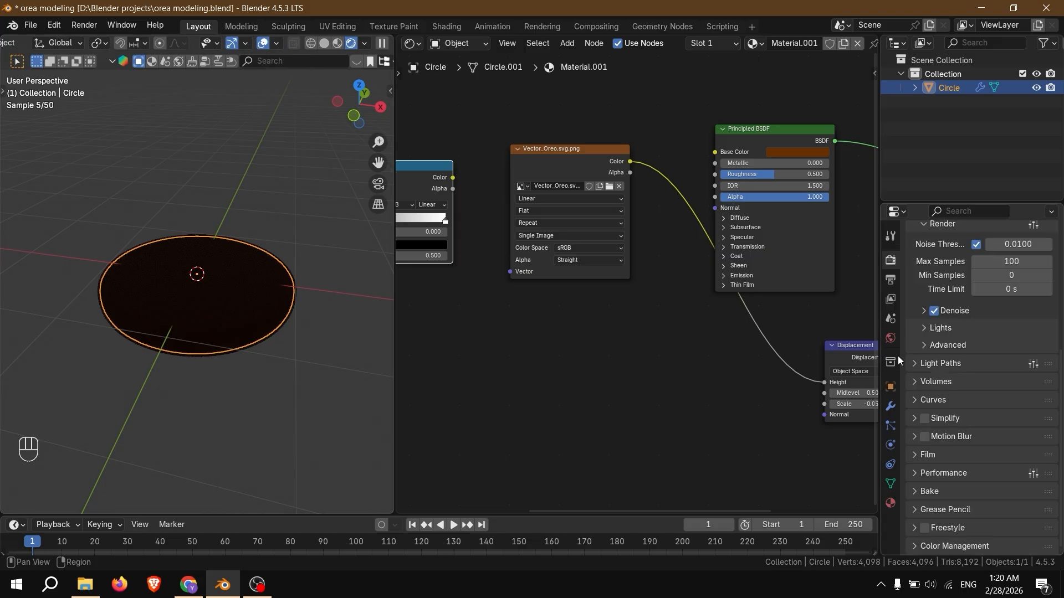
click(890, 338)
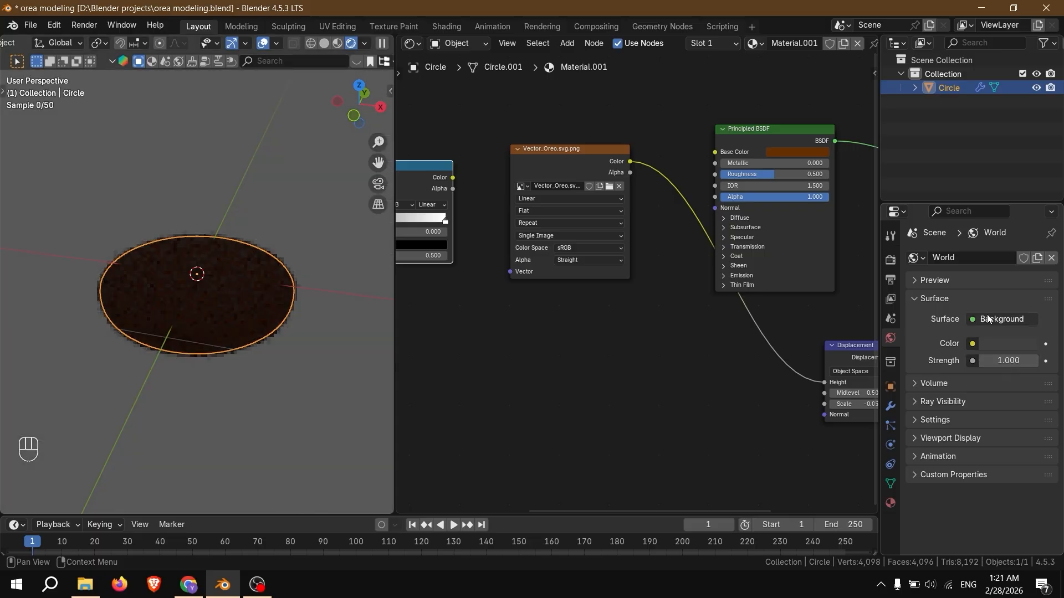
click(989, 320)
click(987, 342)
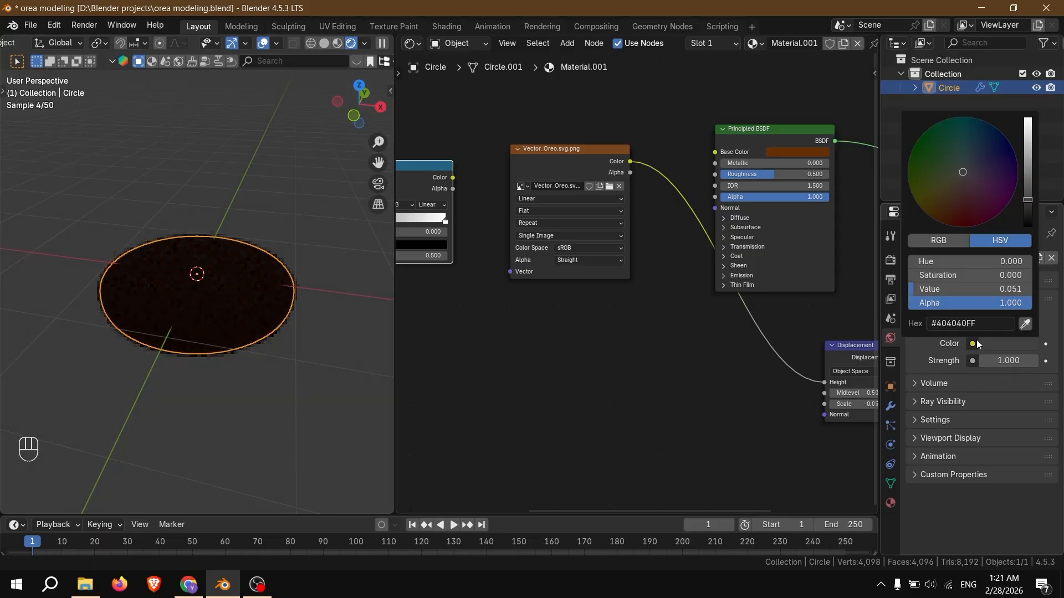
click(972, 344)
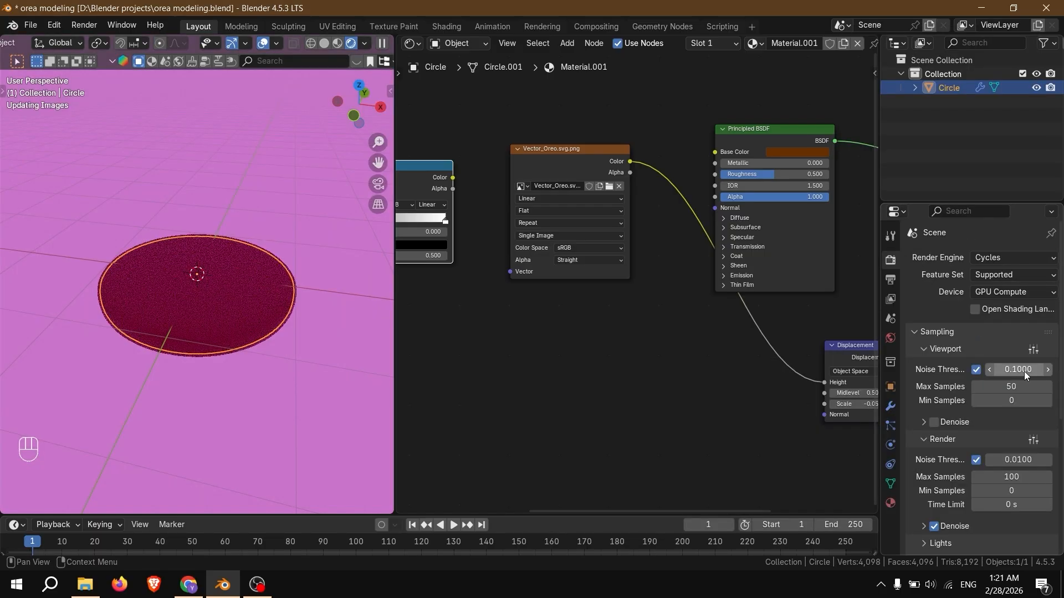
Step: Enable the transparent film background in the Cycles render settings
scroll(1024, 373, down, 6)
click(916, 455)
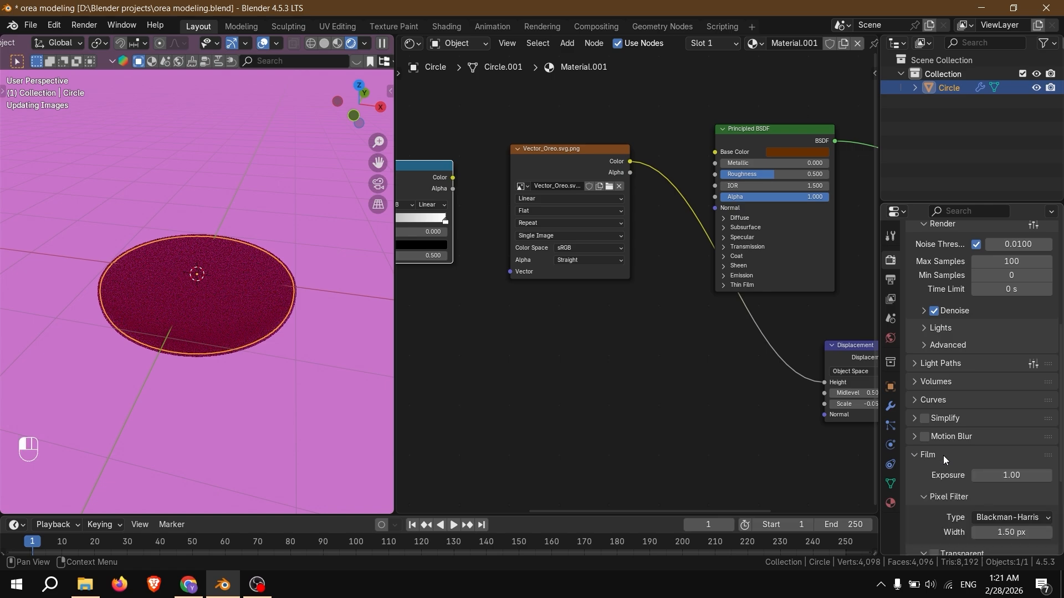
scroll(955, 477, down, 5)
click(932, 445)
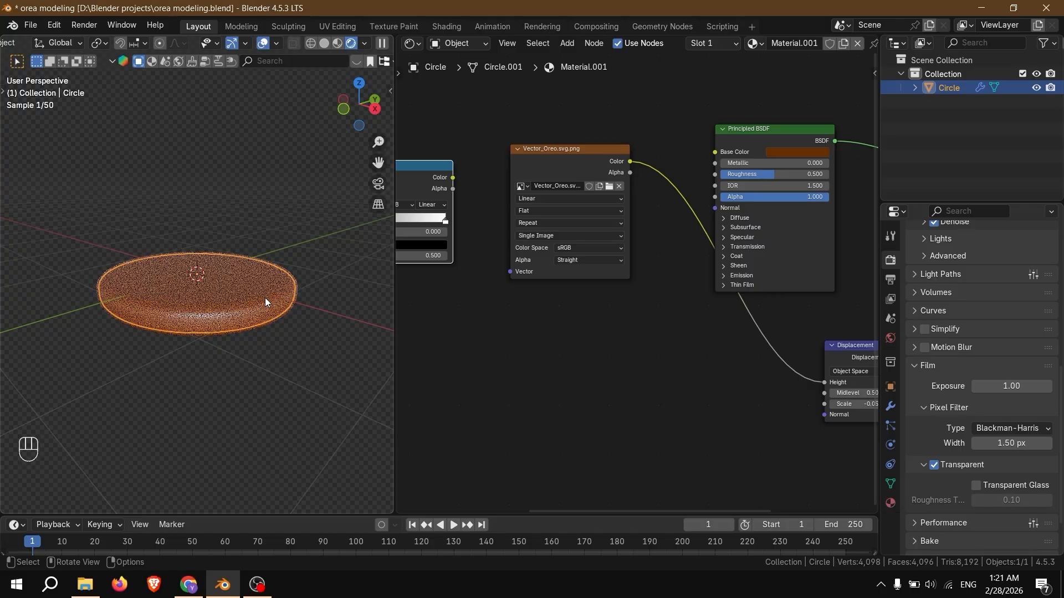
Step: Switch the viewport back to Material Preview shading and view the disc from slightly above
key(z)
click(267, 430)
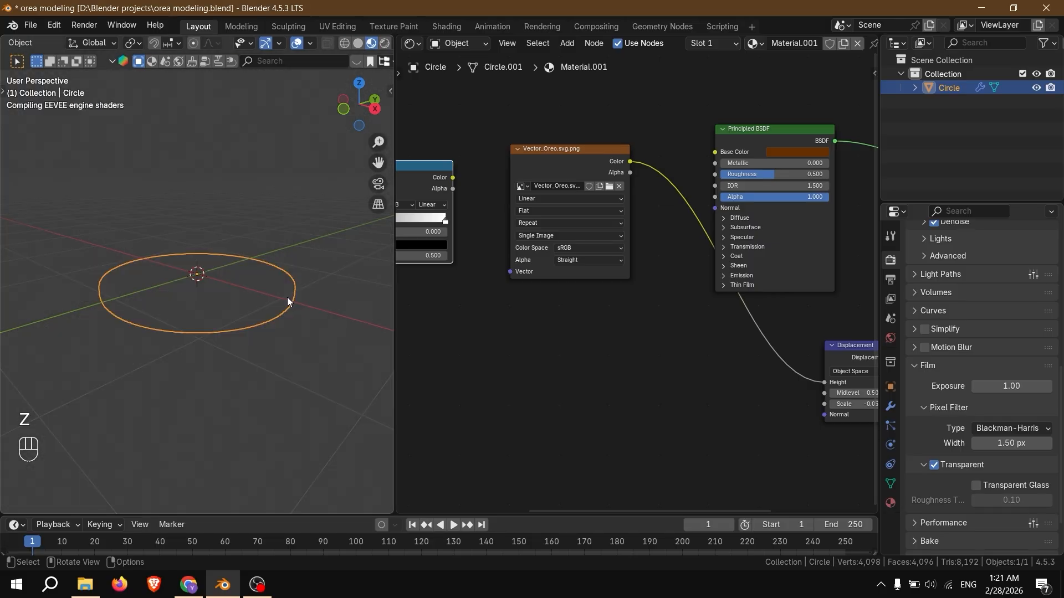
middle_drag(274, 305, 295, 318)
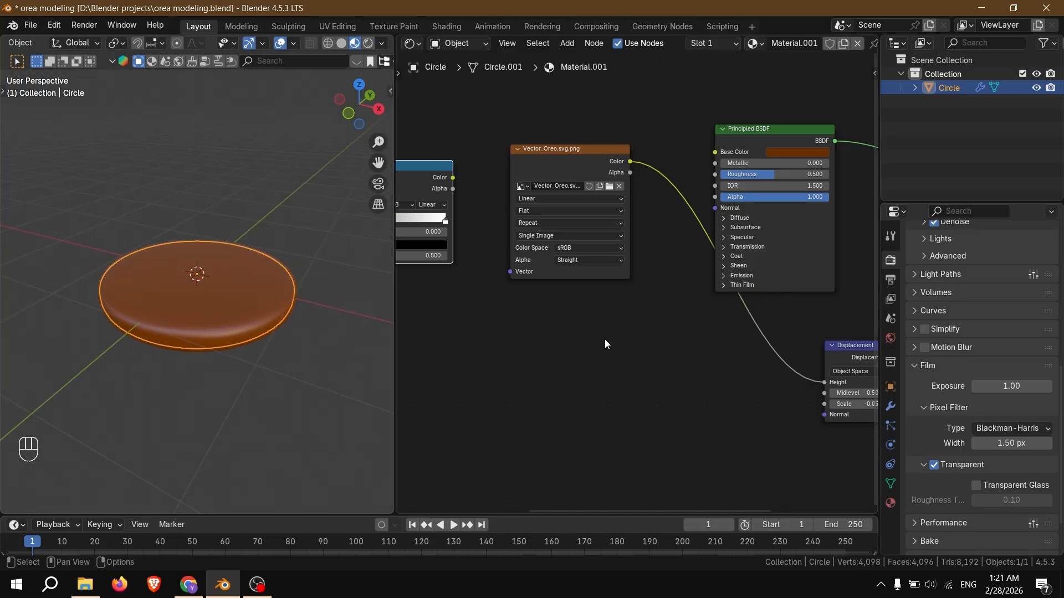
Step: Try a different midlevel on the Displacement node and undo the change
middle_drag(710, 421, 647, 408)
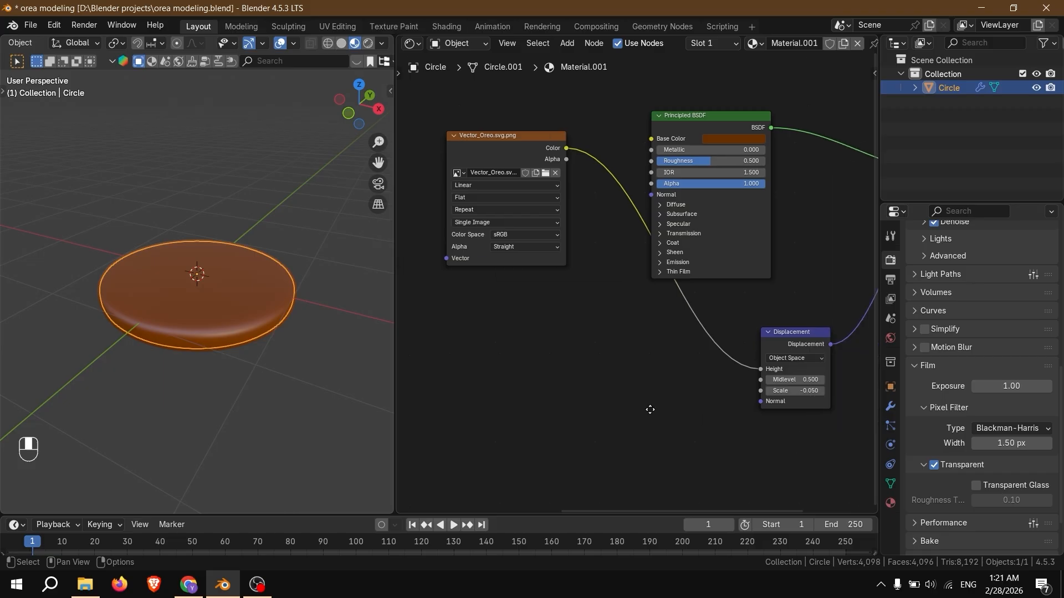
drag(792, 381, 865, 380)
key(ctrl+z)
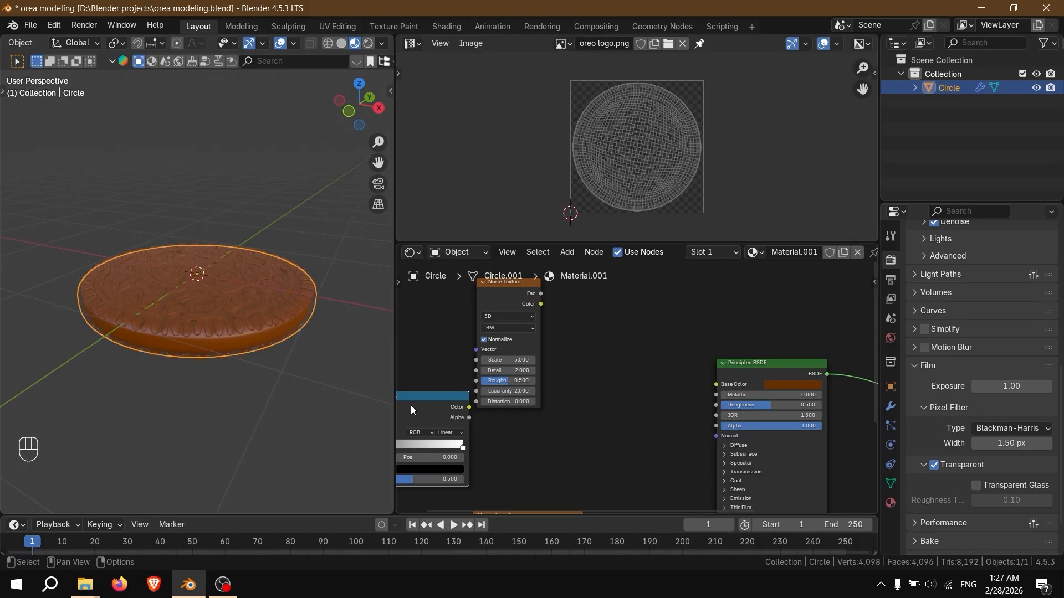
Step: Feed the Noise Texture's Fac output through the Color Ramp into the Principled BSDF's base color
scroll(572, 464, down, 1)
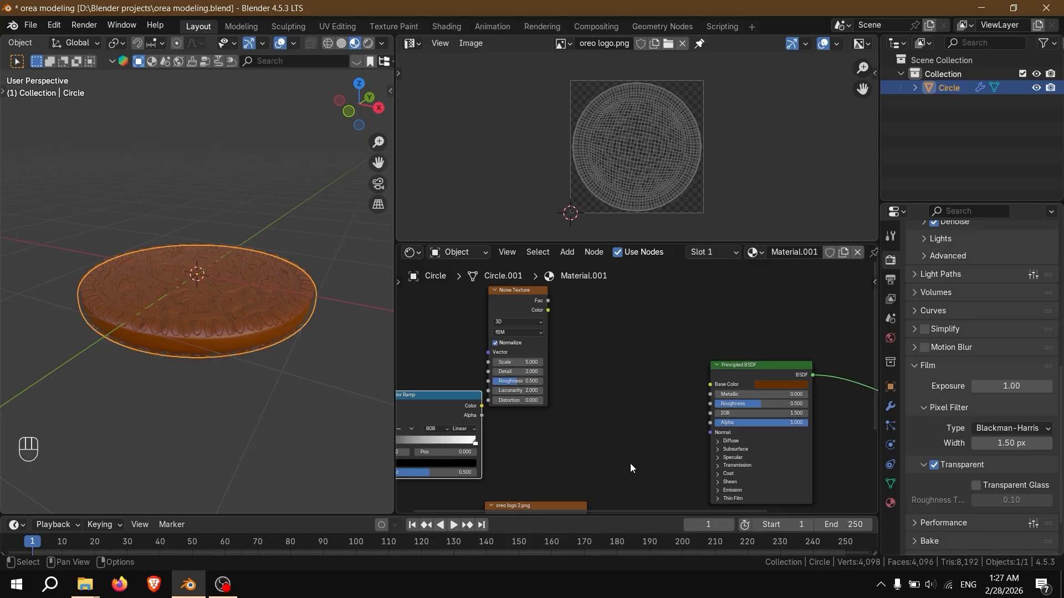
scroll(630, 464, down, 1)
drag(548, 328, 651, 408)
scroll(597, 388, up, 1)
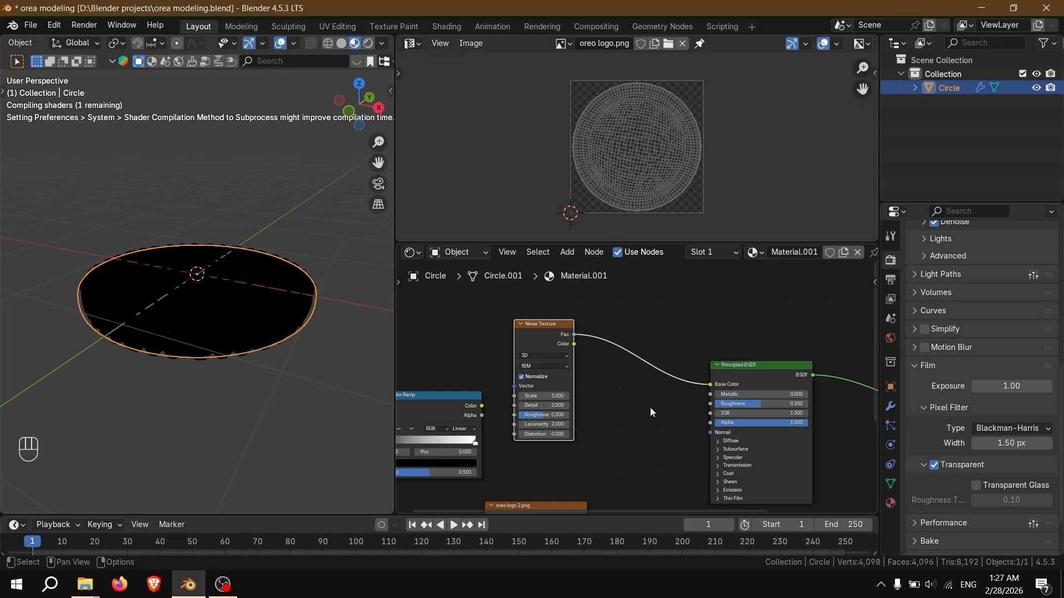
scroll(639, 433, down, 1)
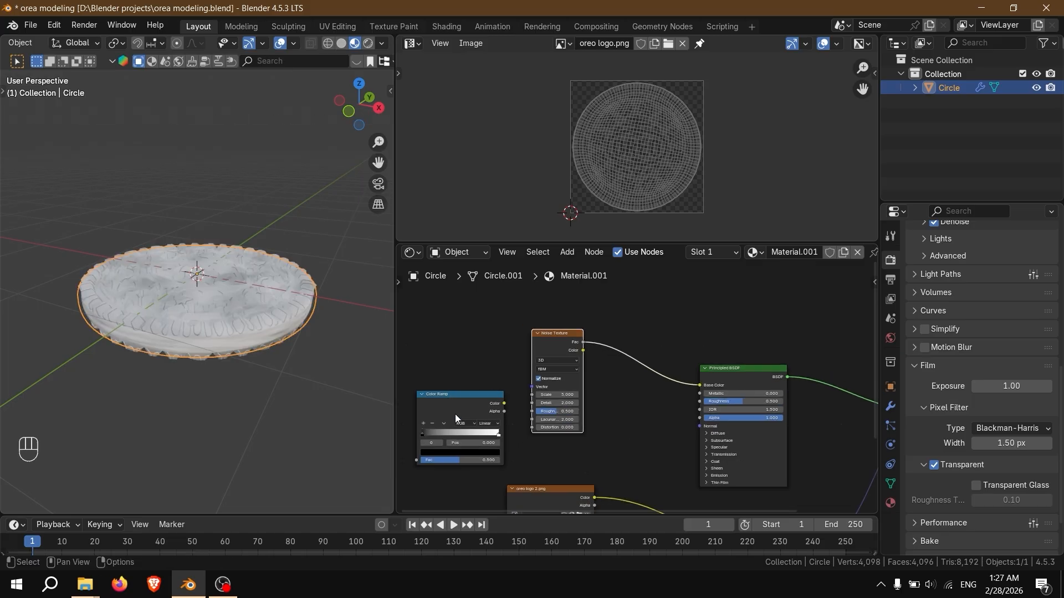
drag(454, 413, 638, 357)
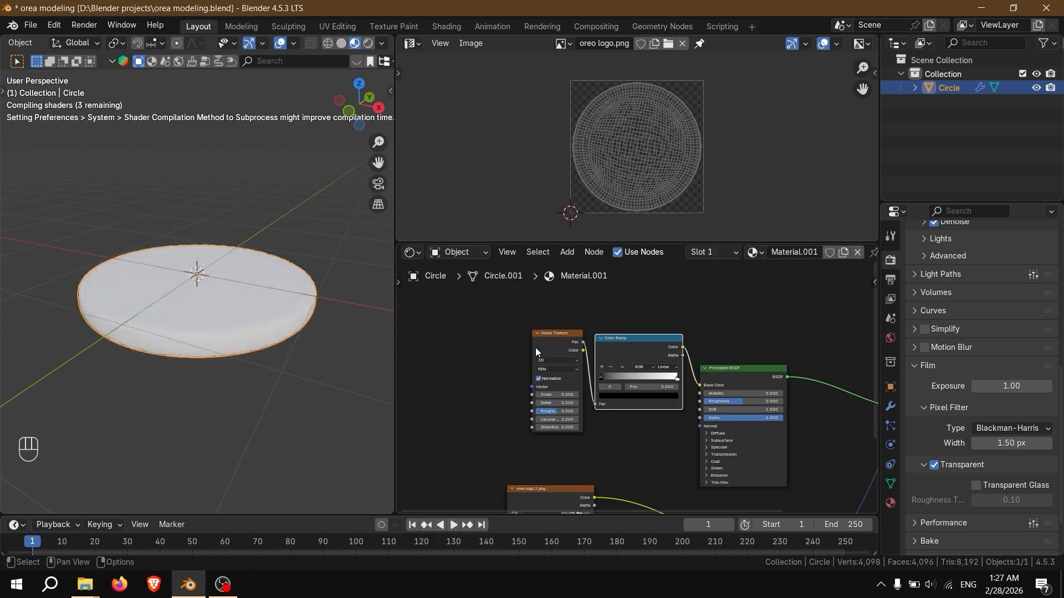
drag(540, 338, 528, 334)
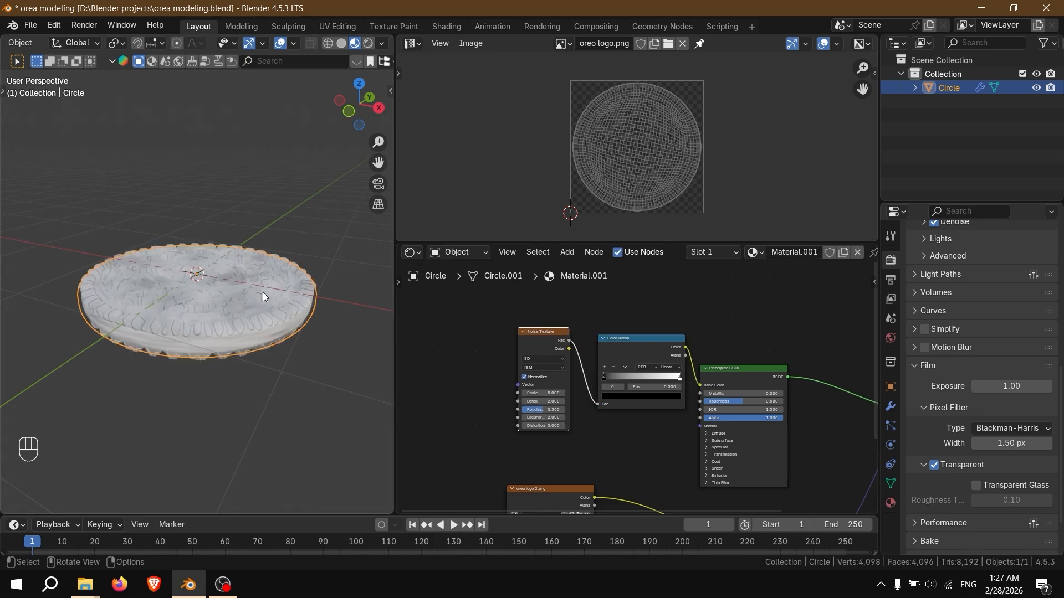
Step: Set the Noise Texture's scale to 120
scroll(566, 430, up, 3)
click(493, 396)
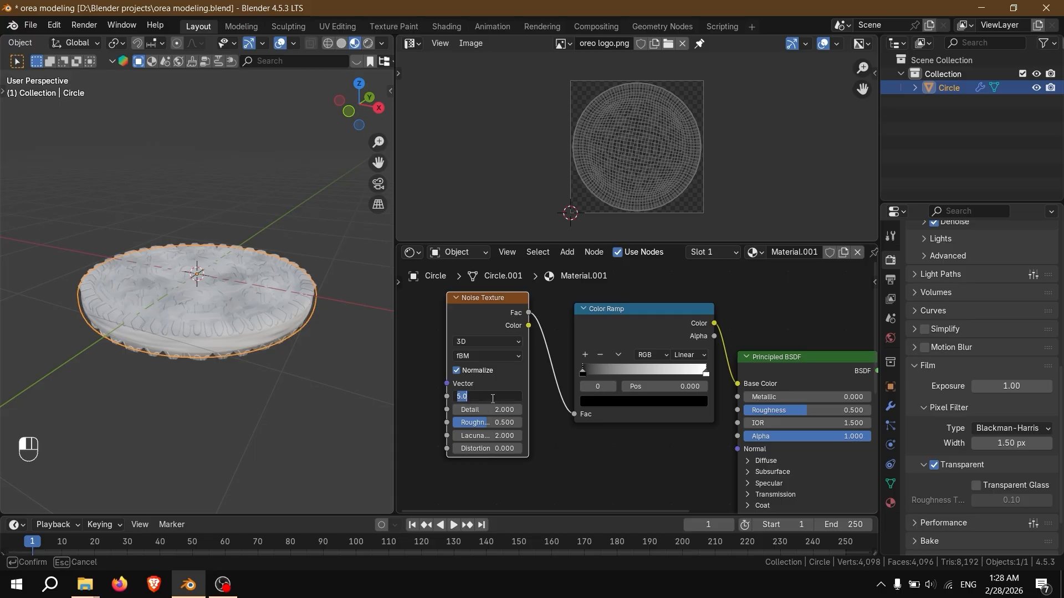
text(120)
key(Return)
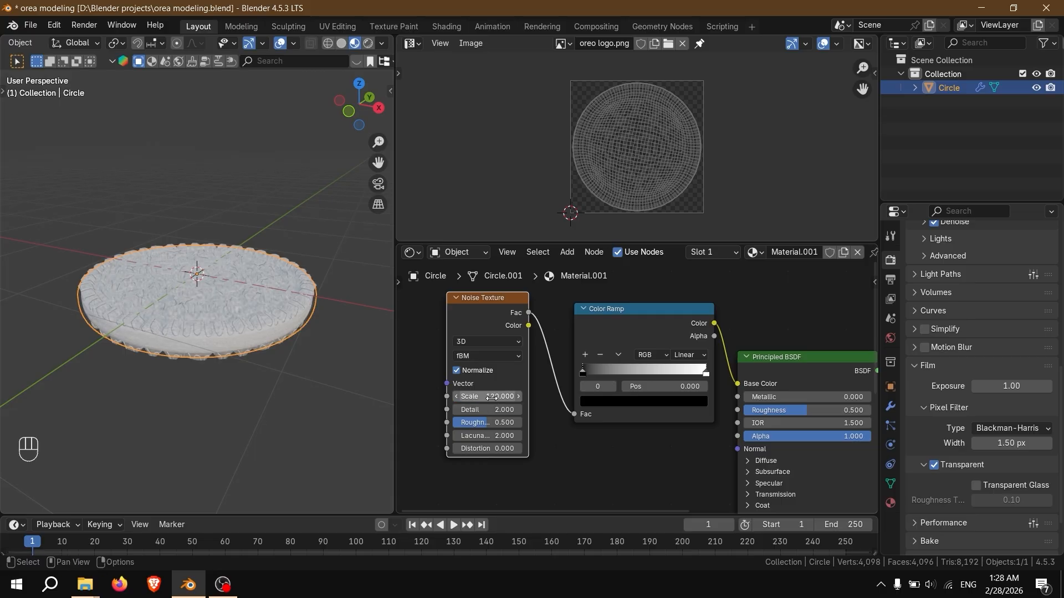
Step: Set the Displacement node's scale to -0.02
scroll(635, 413, down, 2)
middle_drag(643, 409, 587, 292)
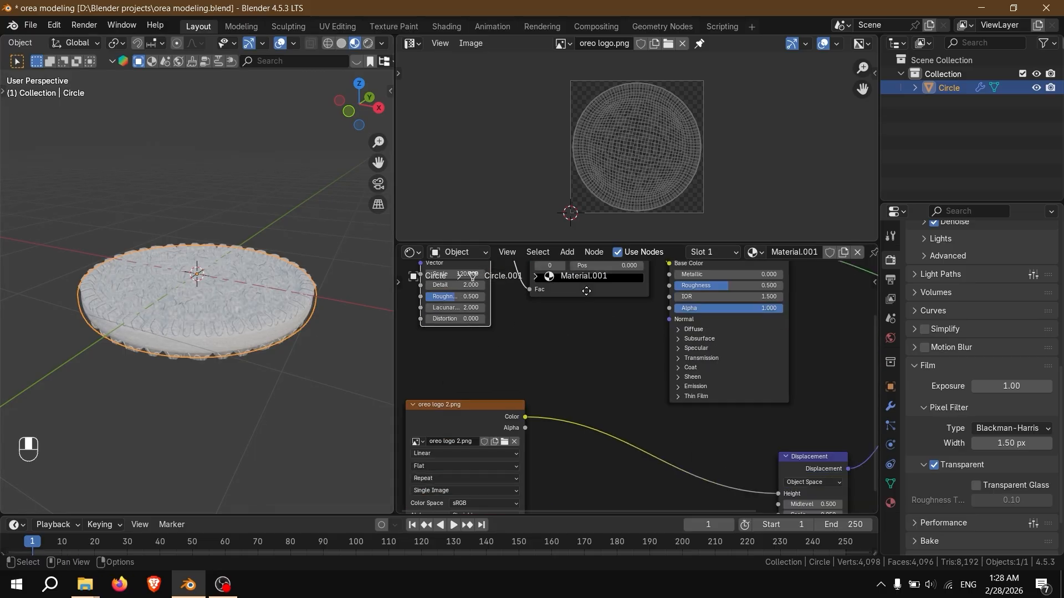
scroll(616, 359, down, 2)
scroll(615, 378, down, 3)
middle_drag(615, 378, 613, 416)
middle_drag(666, 448, 588, 343)
scroll(638, 386, up, 7)
drag(699, 417, 721, 419)
click(722, 419)
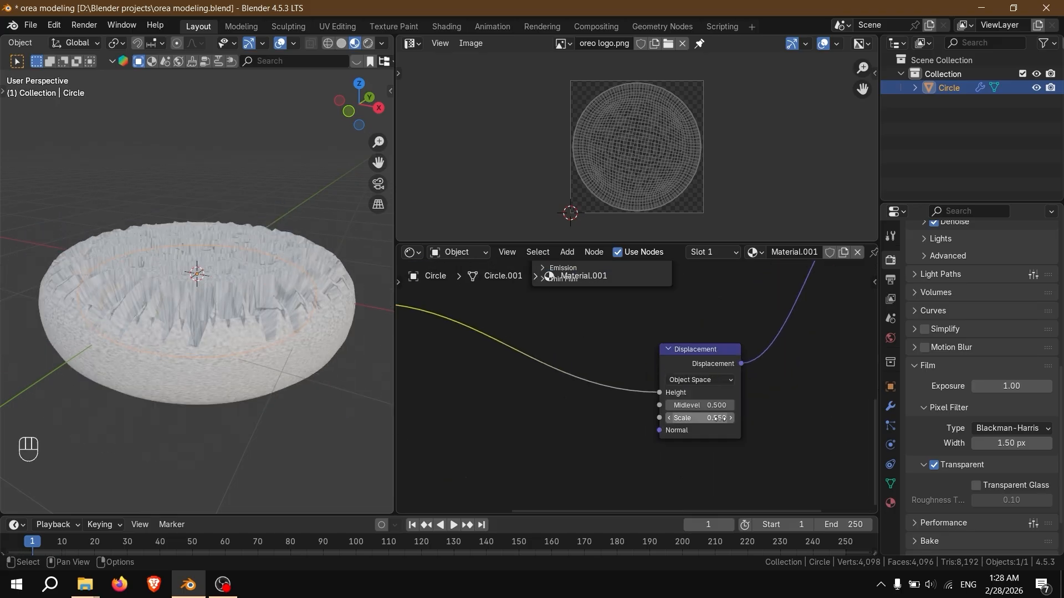
text(-0.0)
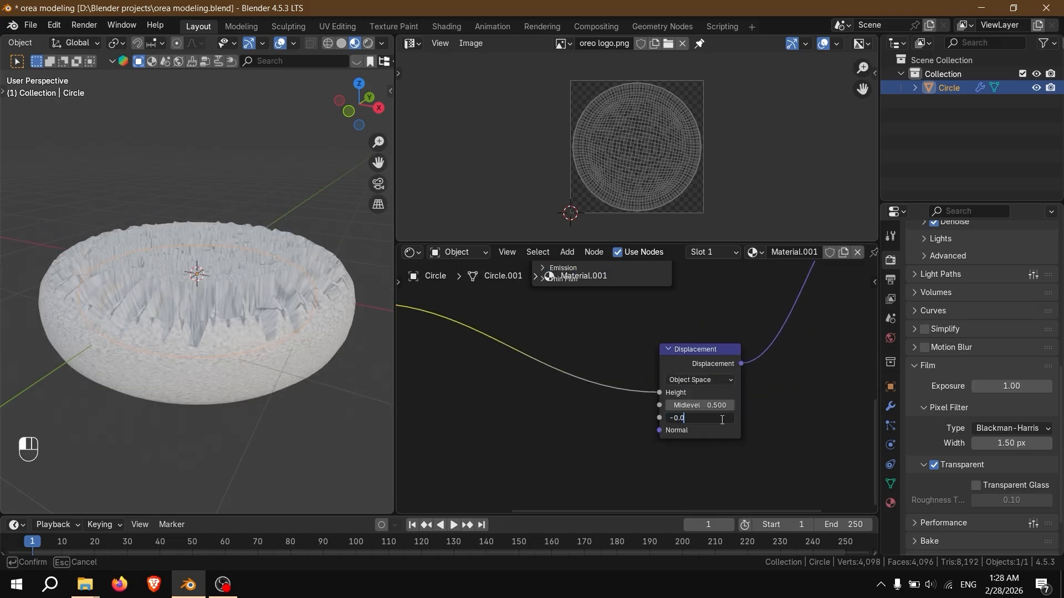
text(2)
key(Return)
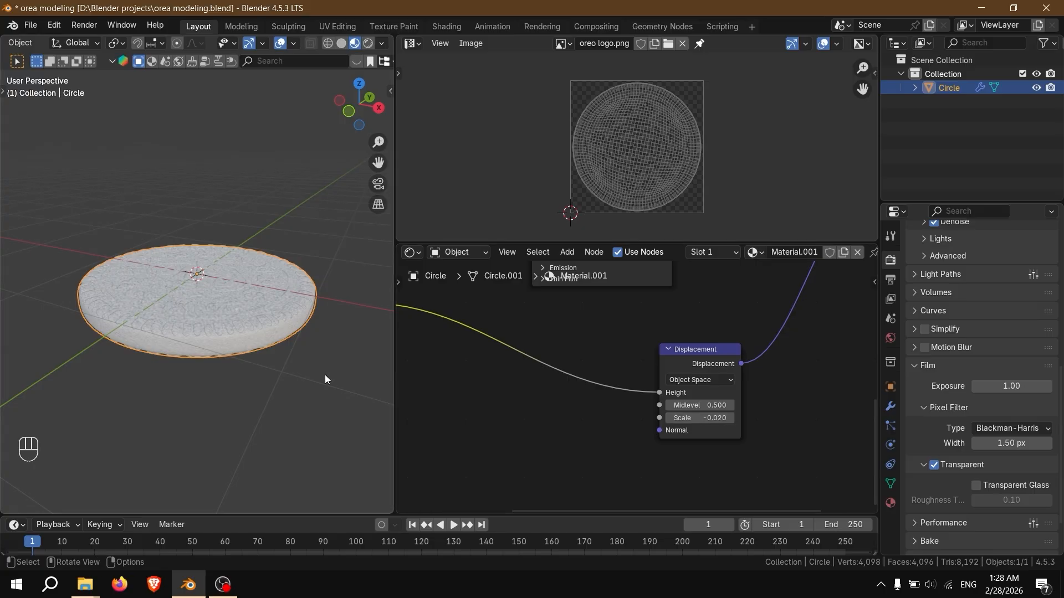
Step: Insert a Bump node on the link between the Color Ramp and the Principled BSDF
scroll(285, 349, up, 5)
scroll(261, 297, down, 6)
middle_drag(530, 367, 569, 503)
scroll(536, 407, down, 6)
middle_drag(536, 407, 551, 440)
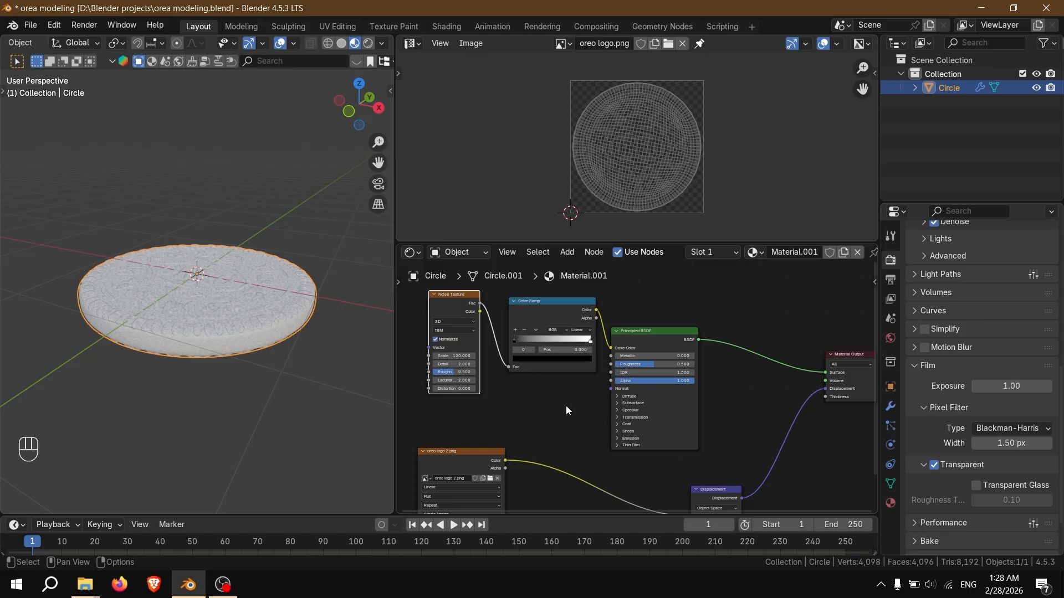
scroll(566, 406, up, 3)
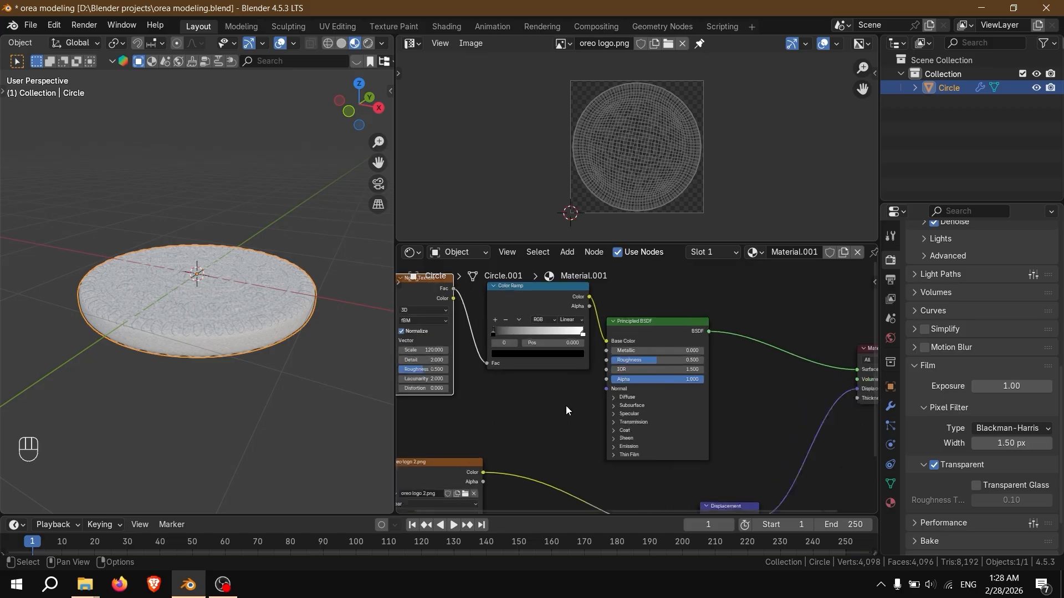
scroll(501, 313, down, 6)
drag(465, 299, 492, 325)
click(584, 316)
key(shift+a)
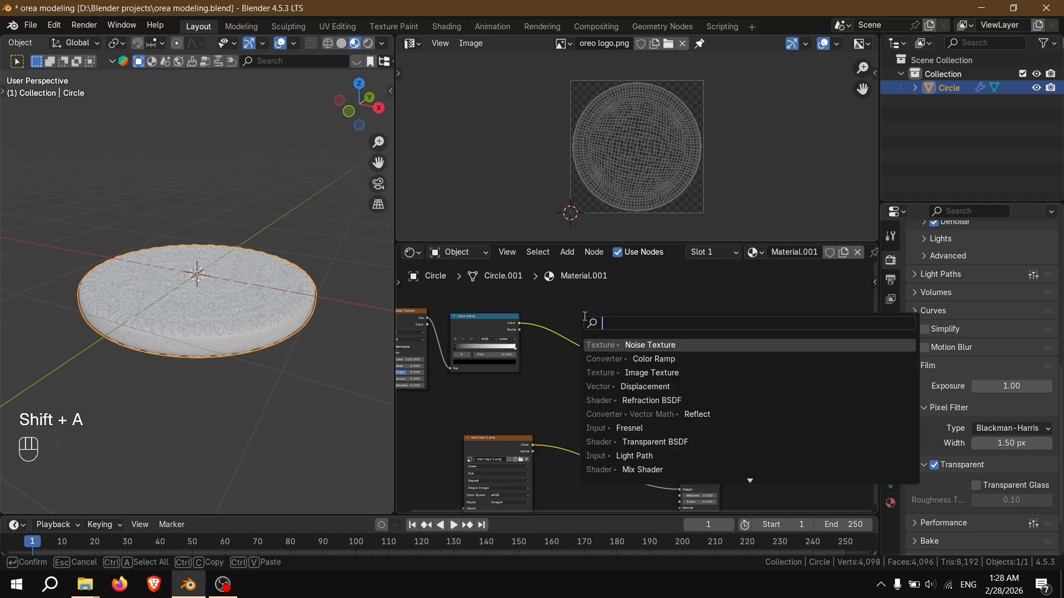
text(bump)
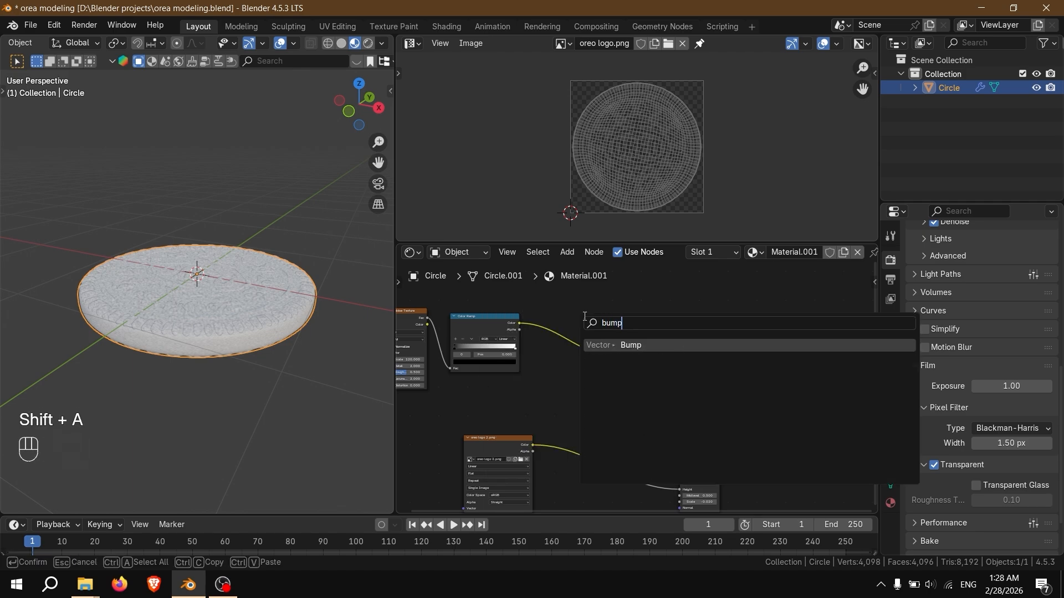
key(Return)
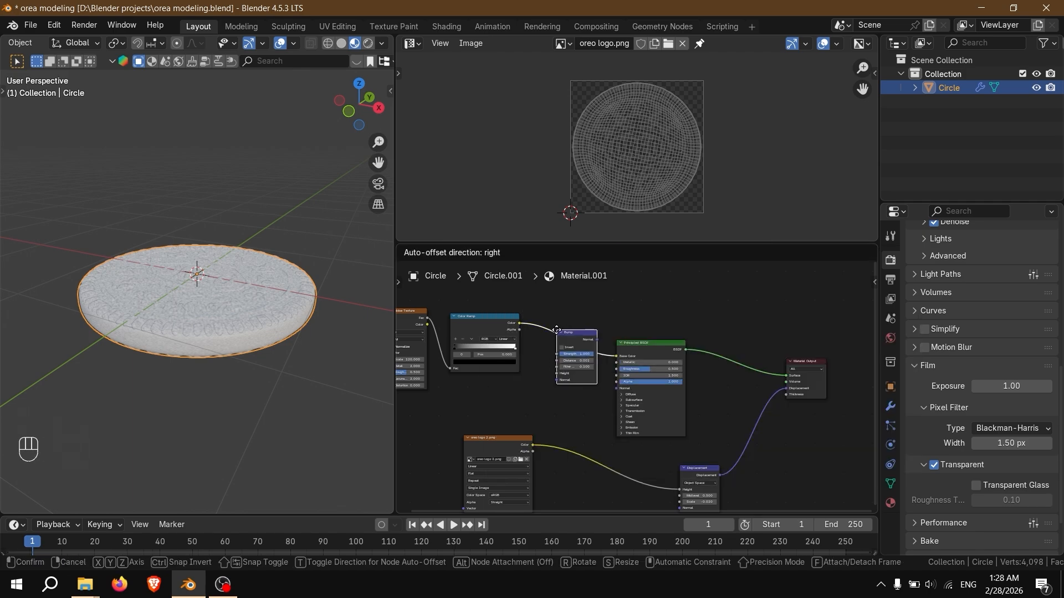
click(558, 326)
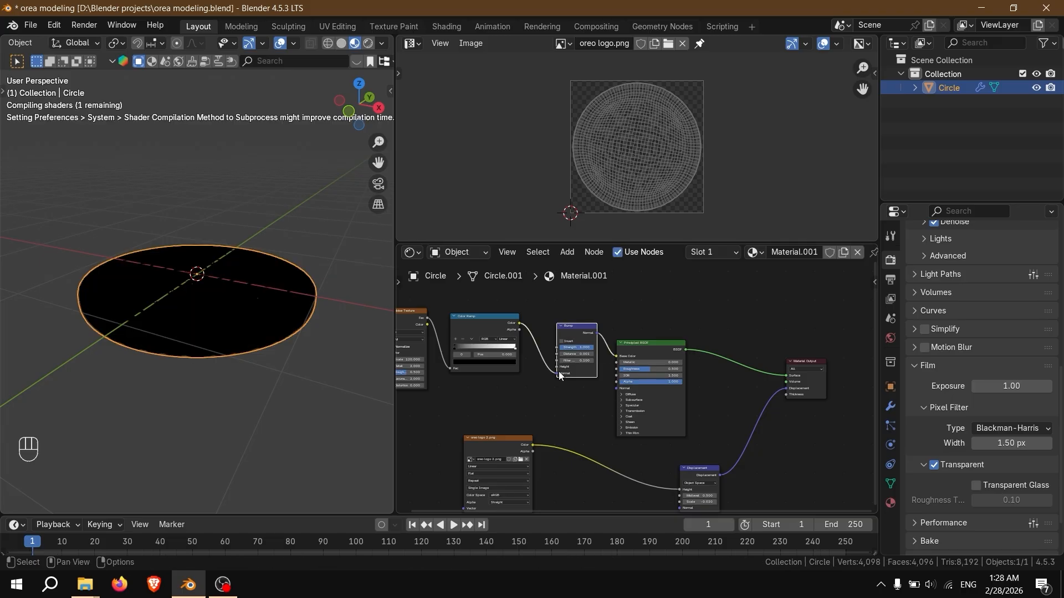
Step: Rewire the Color Ramp's Color into the Bump node's Height, and the Bump's Normal output into the Principled BSDF's Alpha
drag(556, 374, 479, 327)
click(478, 327)
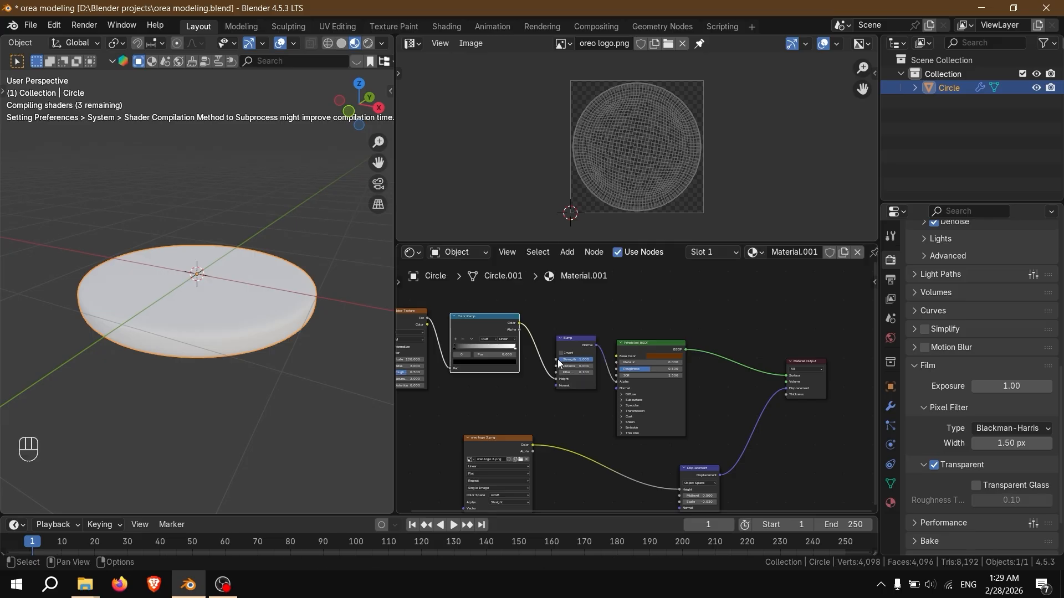
scroll(557, 360, up, 1)
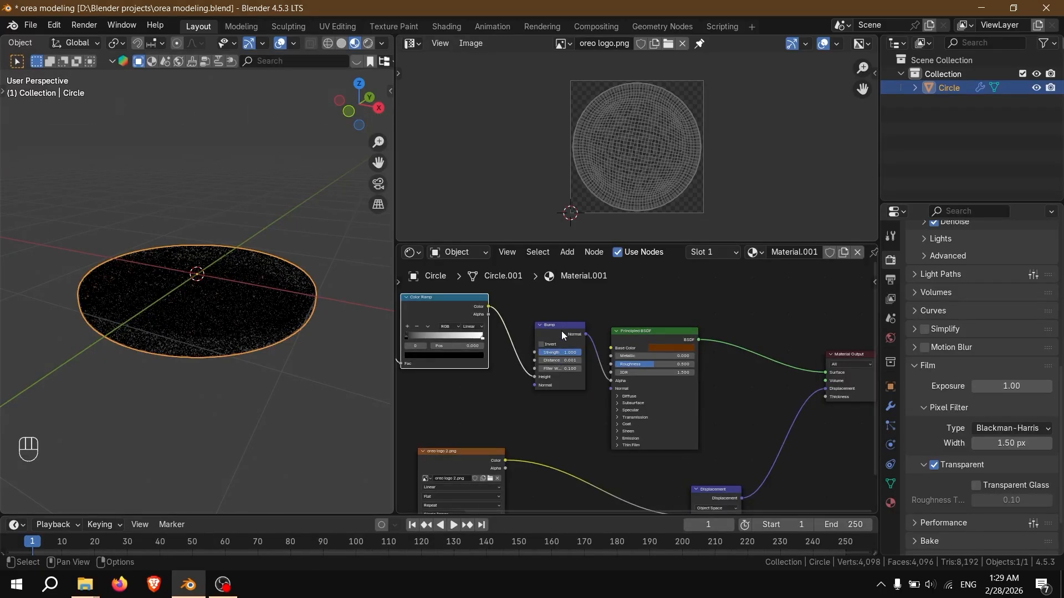
Step: Move the Bump and Color Ramp nodes lower to tidy the node layout
drag(561, 334, 563, 369)
click(563, 369)
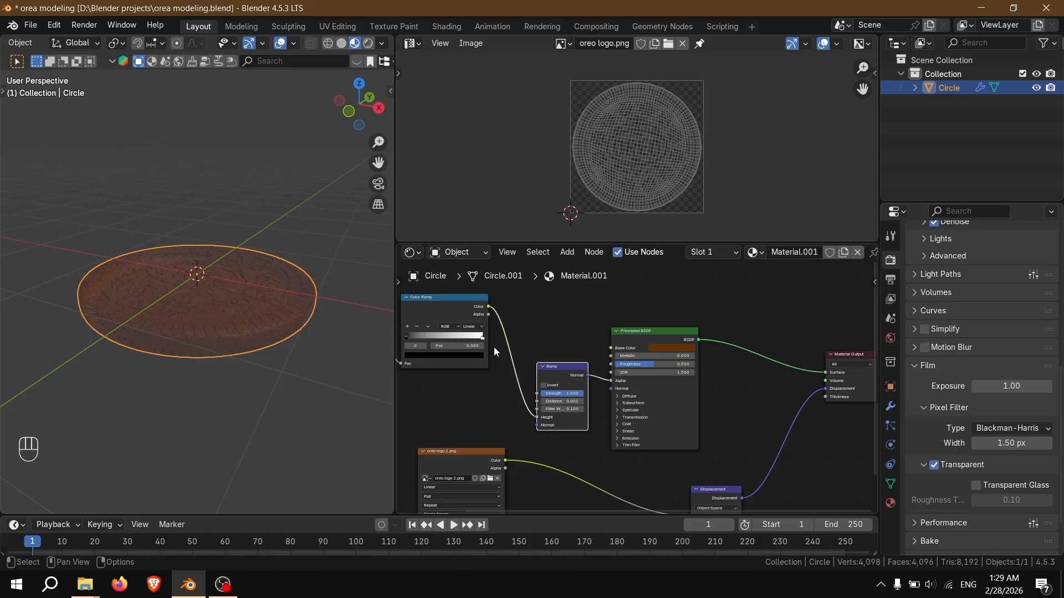
key(Home)
click(527, 335)
drag(526, 332, 526, 372)
scroll(486, 334, up, 1)
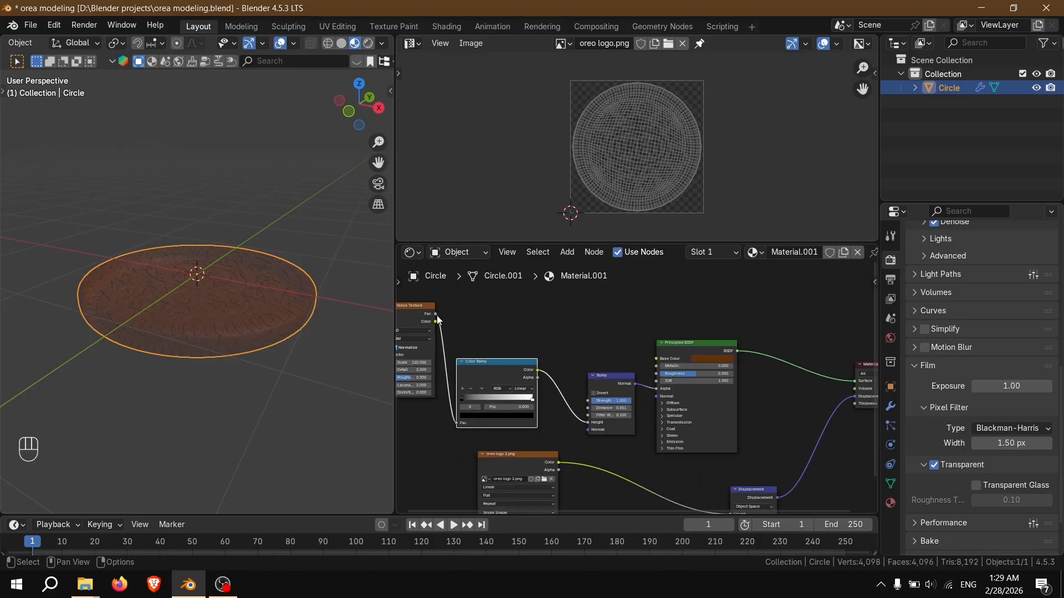
Step: Connect the Noise Texture's Fac output directly to the Principled BSDF's Base Color
middle_drag(437, 315, 460, 318)
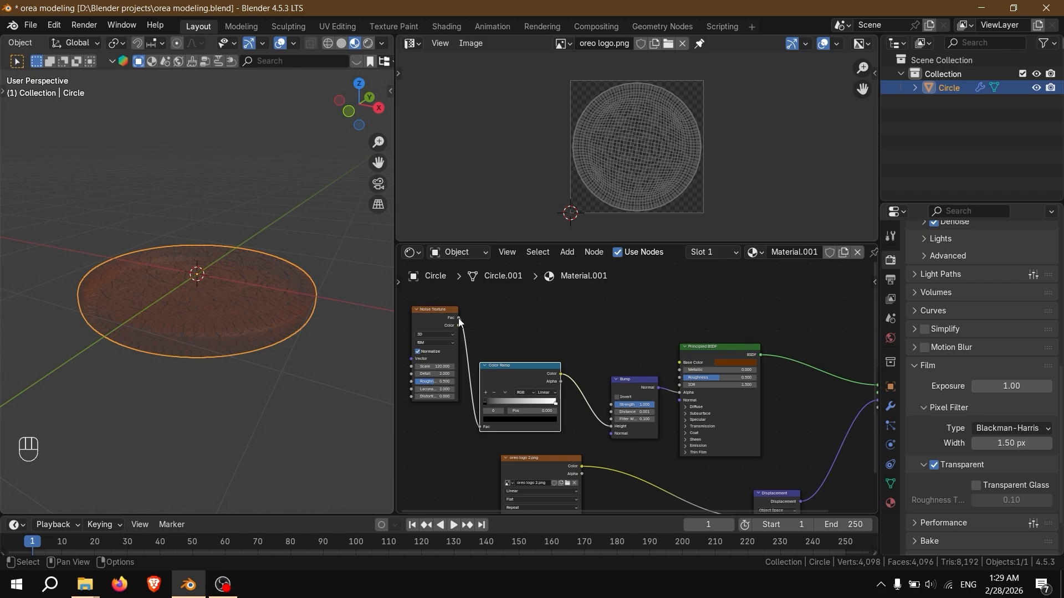
drag(458, 318, 675, 361)
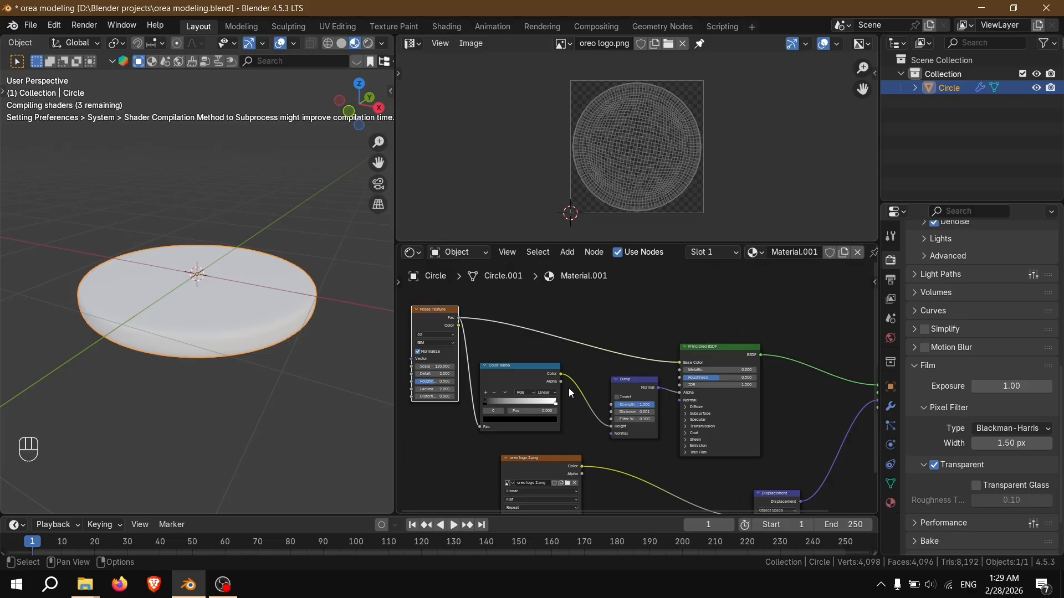
scroll(576, 396, up, 2)
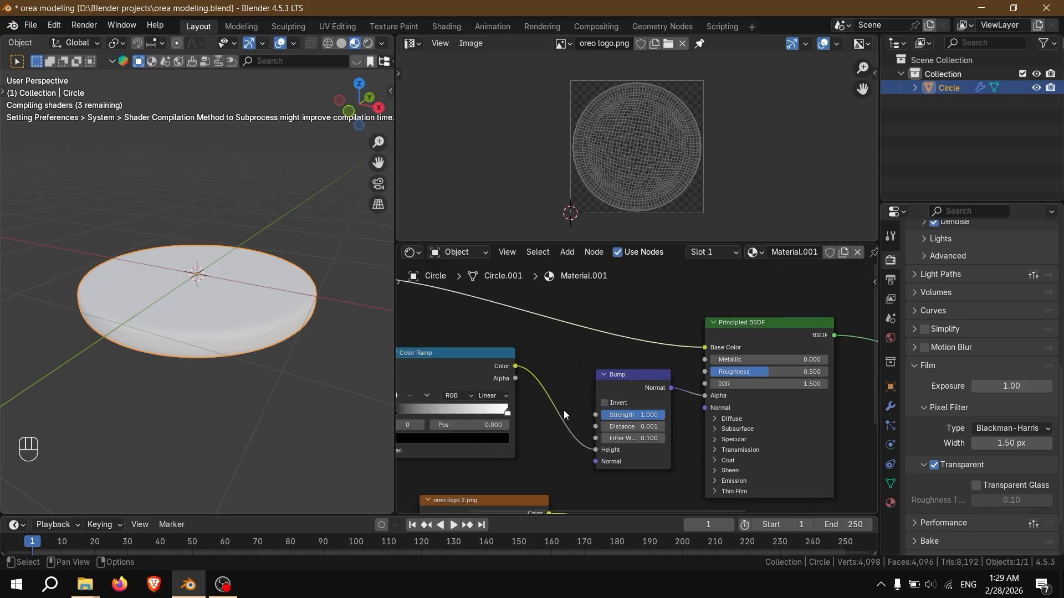
Step: Move the Color Ramp's black stop to position 0.549 and its white stop to position 0.665
scroll(563, 410, down, 2)
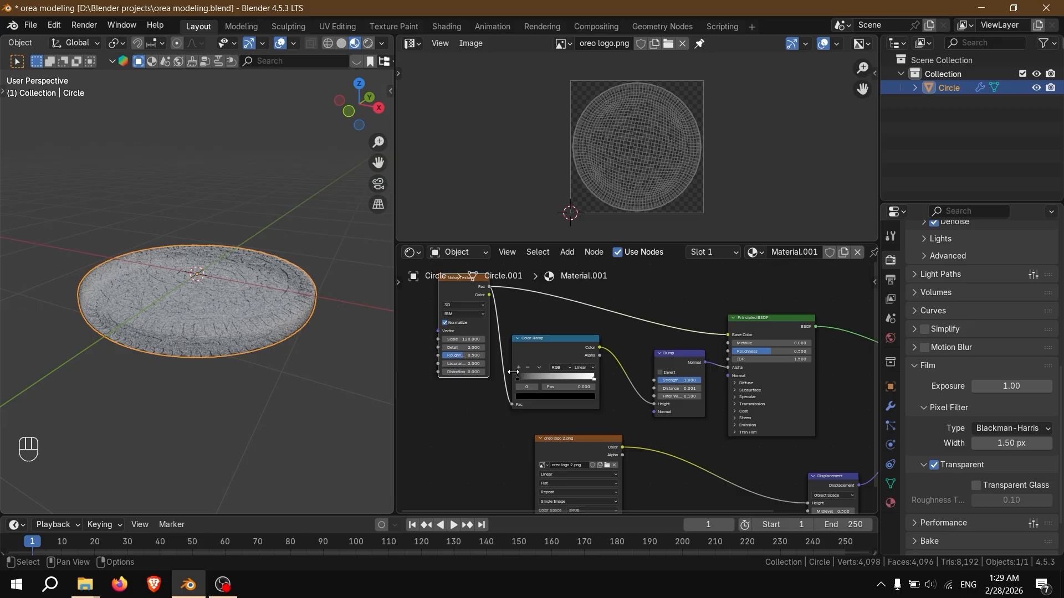
drag(517, 376, 558, 381)
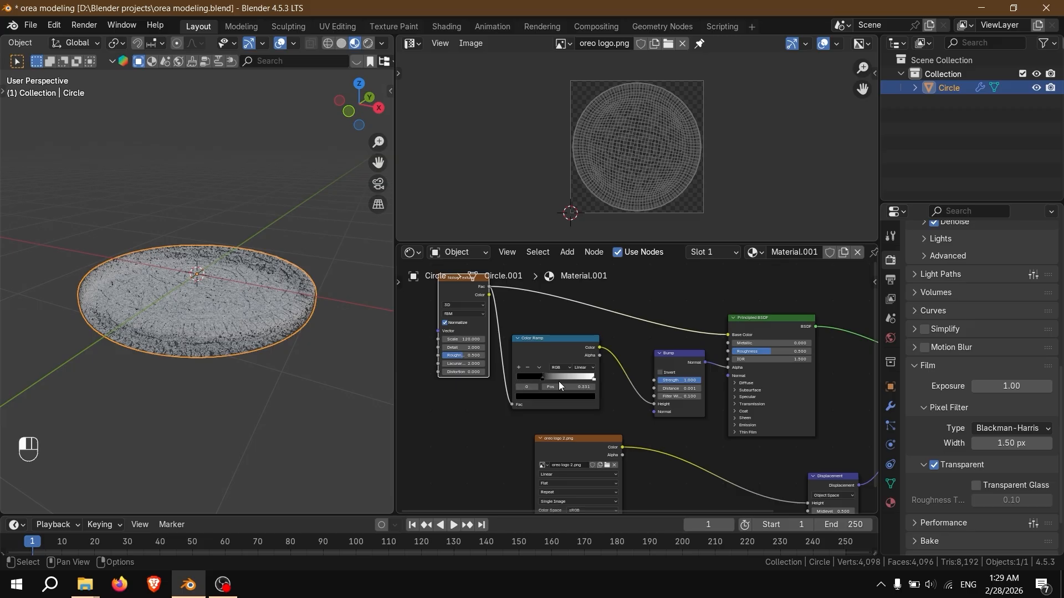
click(593, 377)
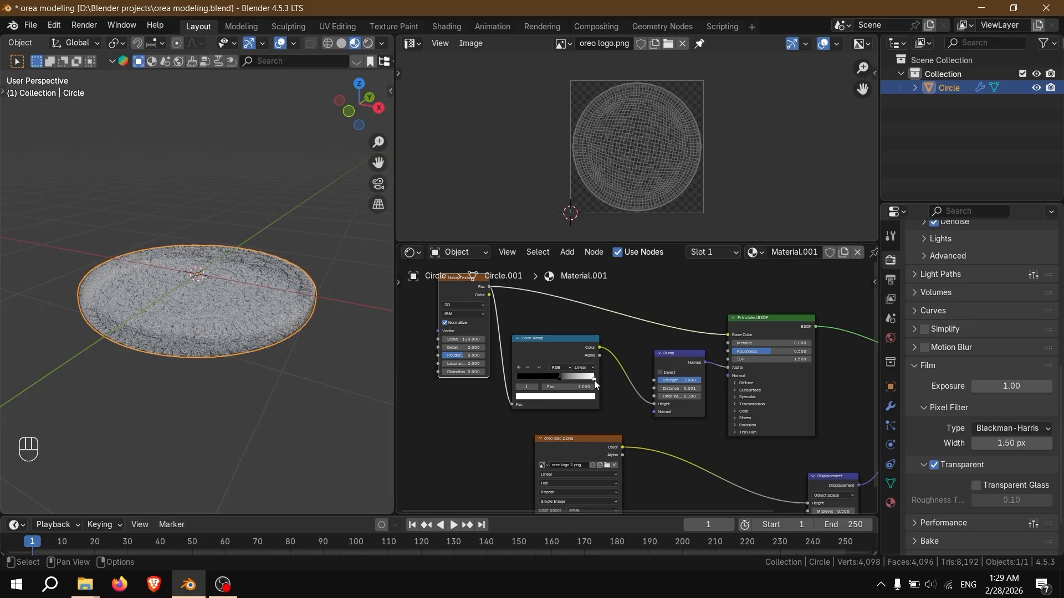
drag(592, 380, 536, 374)
scroll(601, 382, up, 3)
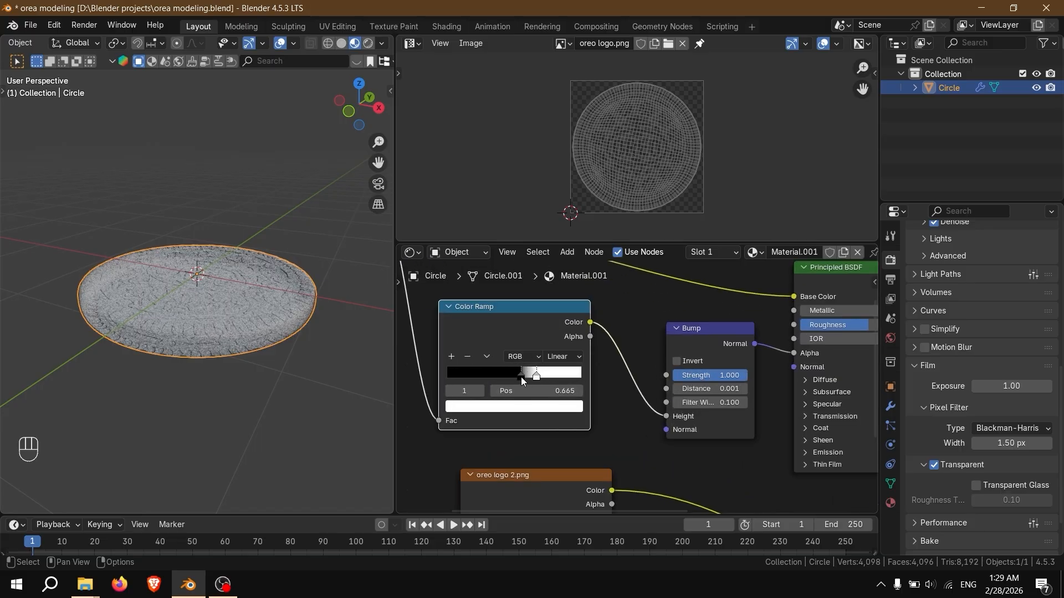
Step: Lighten the Color Ramp's black stop to the dark grey #353535
click(521, 376)
click(520, 406)
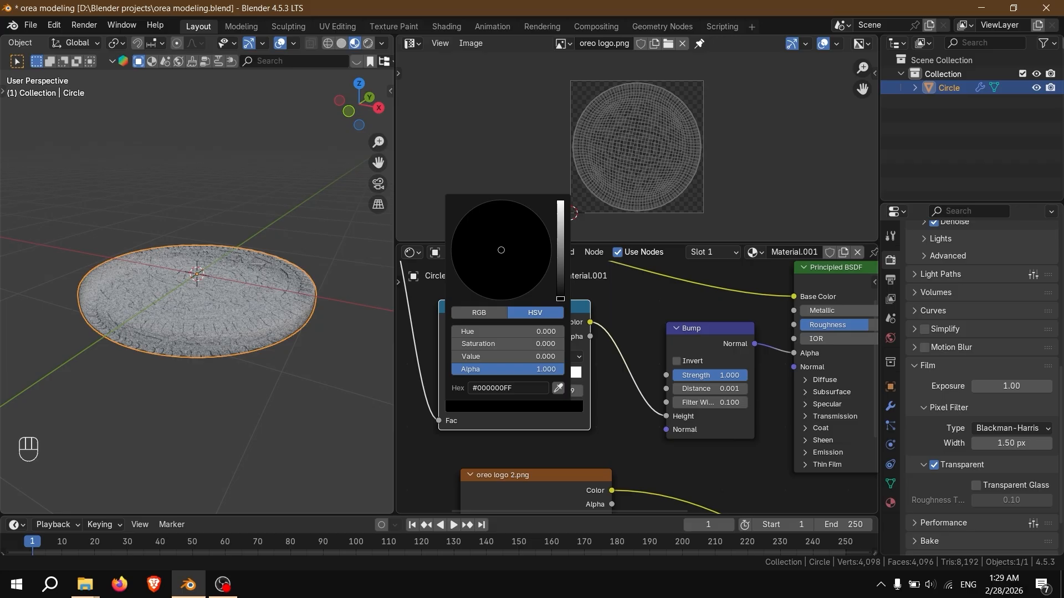
drag(560, 299, 560, 279)
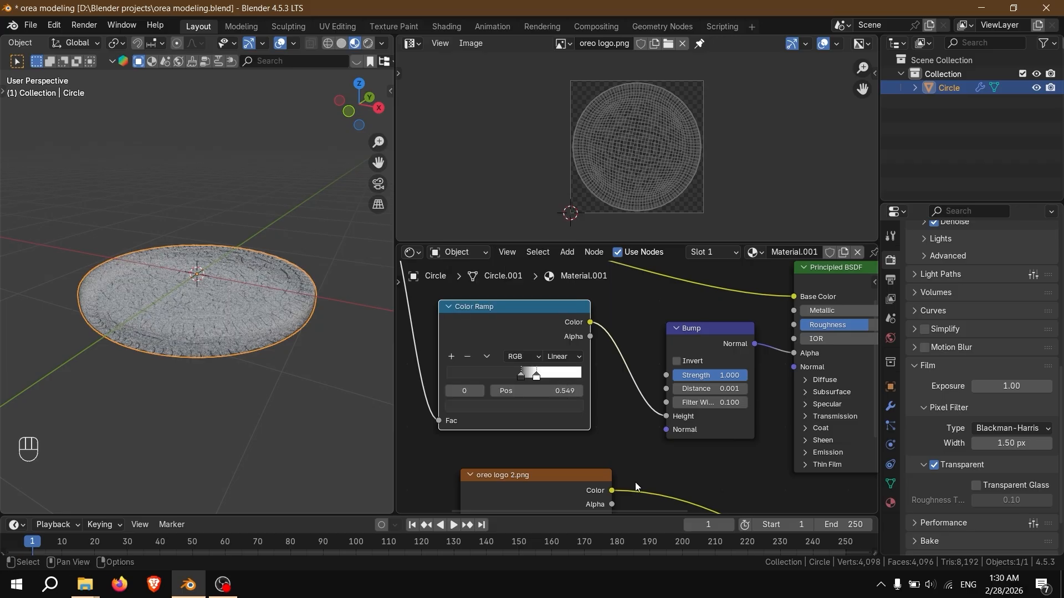
scroll(635, 482, down, 2)
scroll(545, 424, down, 3)
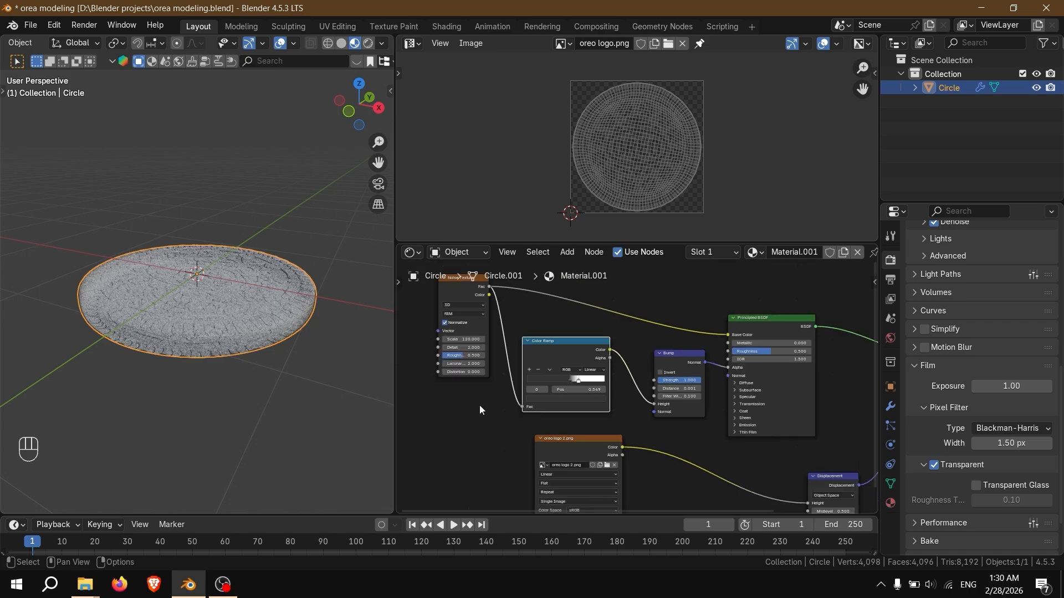
Step: Try cutting the link between the Noise Texture and the Principled BSDF's Base Color, and undo the cut
middle_drag(485, 407, 510, 421)
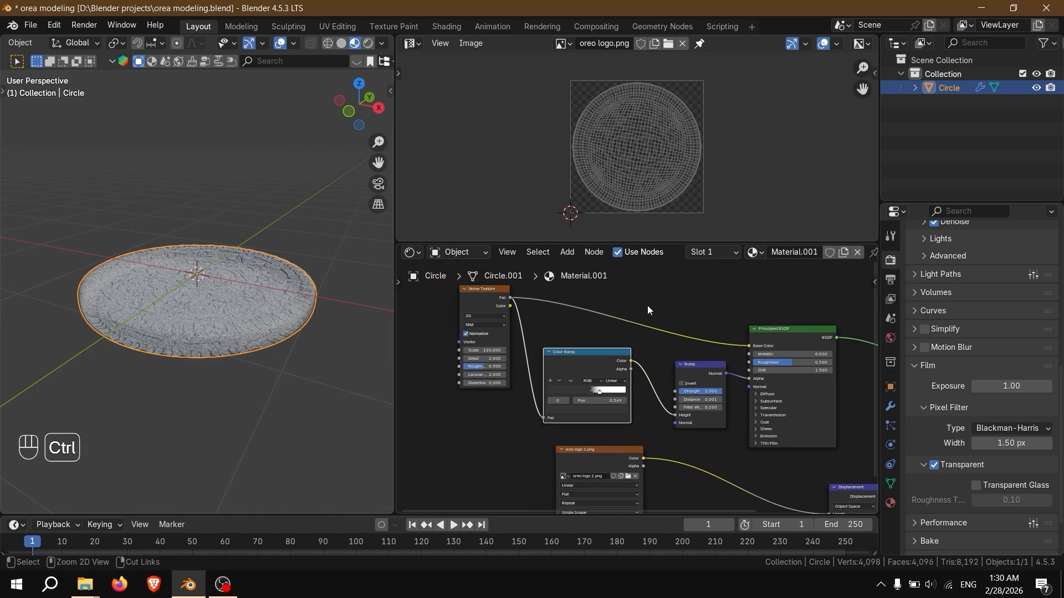
ctrl+right_drag(647, 305, 659, 345)
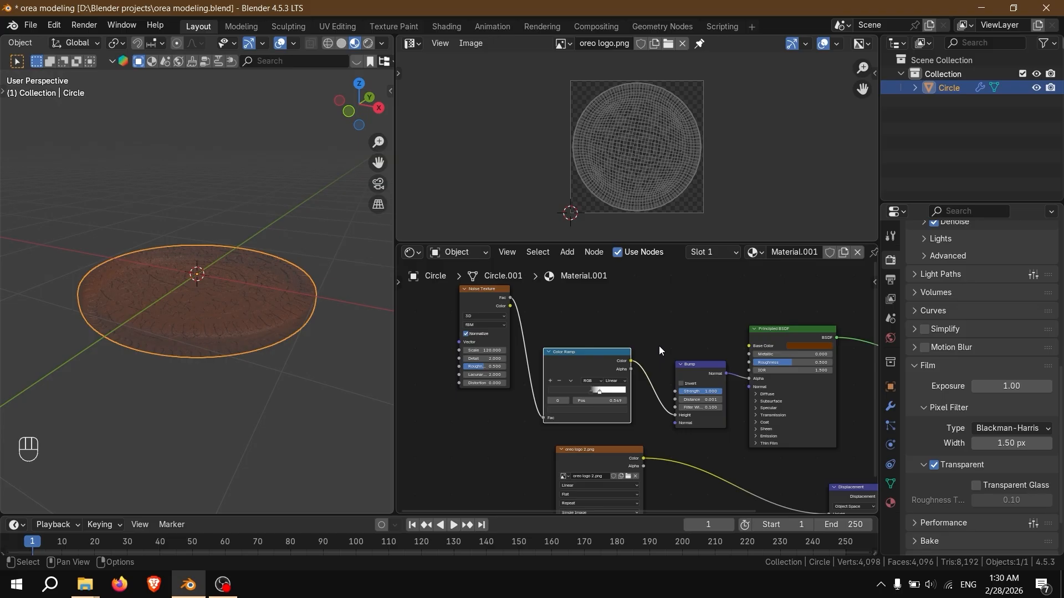
key(ctrl+z)
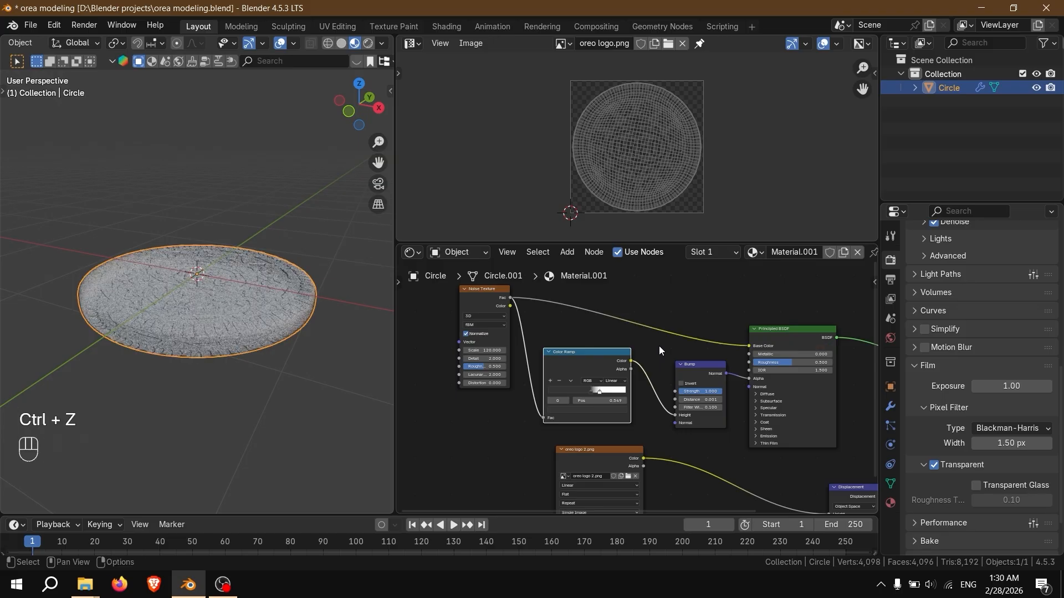
Step: Connect the Color Ramp's Color output to the Principled BSDF's Base Color and check the disc from a lower angle
drag(631, 361, 748, 346)
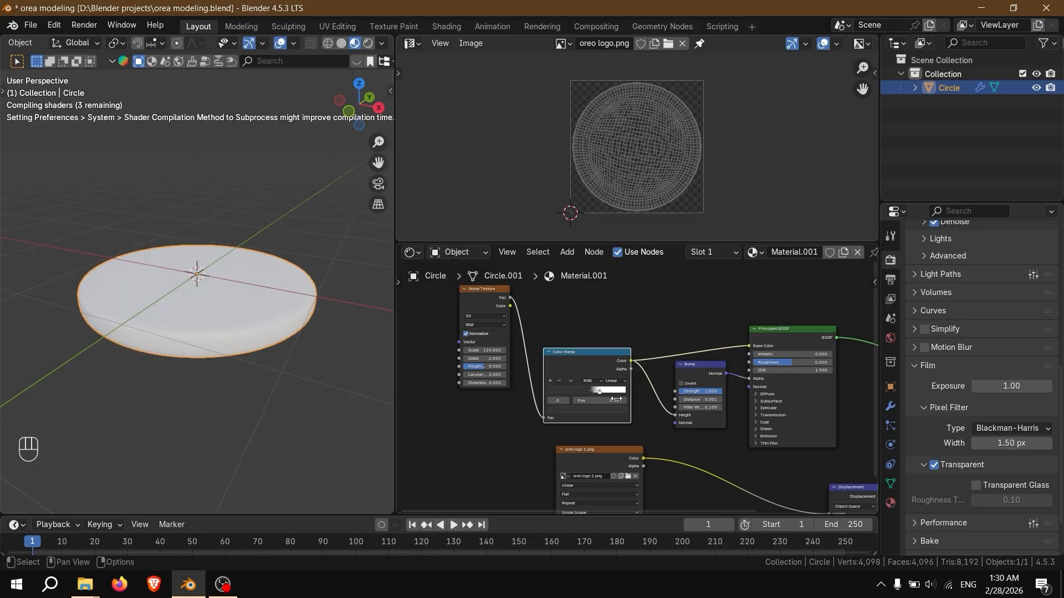
scroll(633, 413, up, 1)
scroll(633, 413, up, 2)
middle_drag(291, 308, 244, 287)
middle_drag(234, 311, 233, 306)
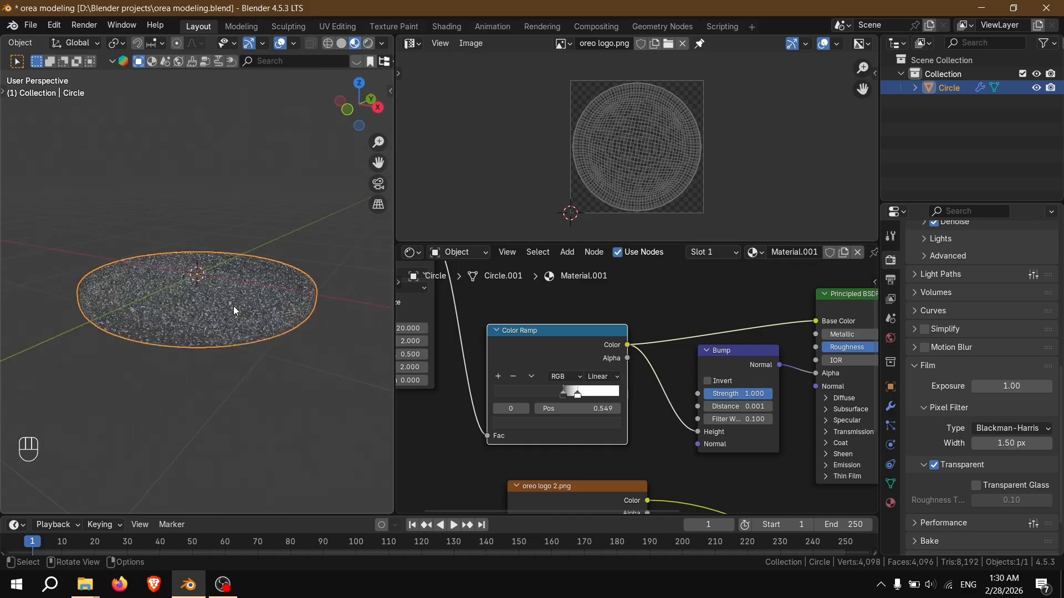
Step: Tint the Color Ramp's dark grey stop to a dark brown
key(z)
click(565, 399)
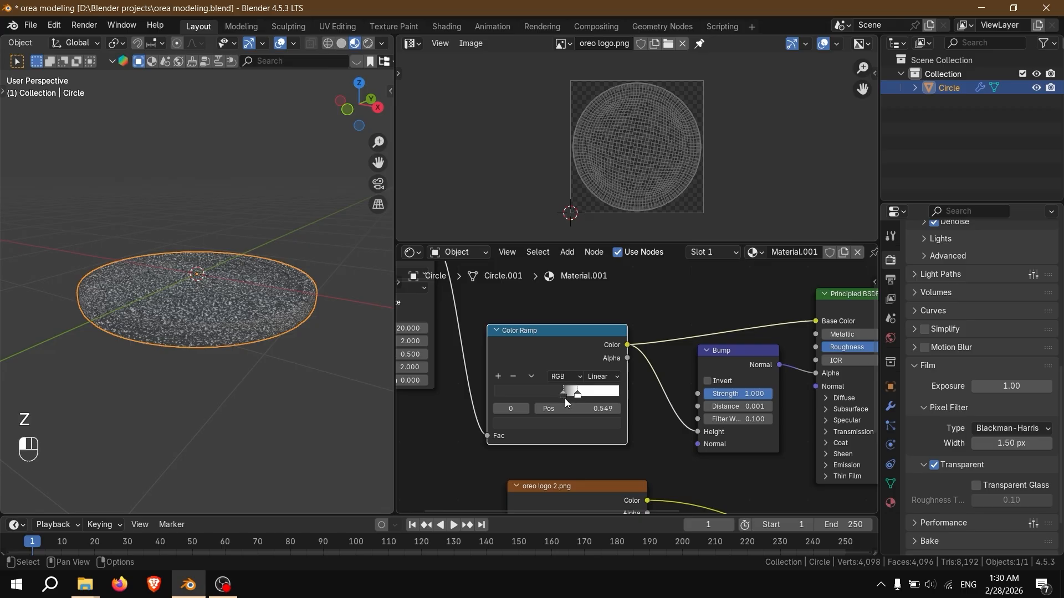
click(579, 423)
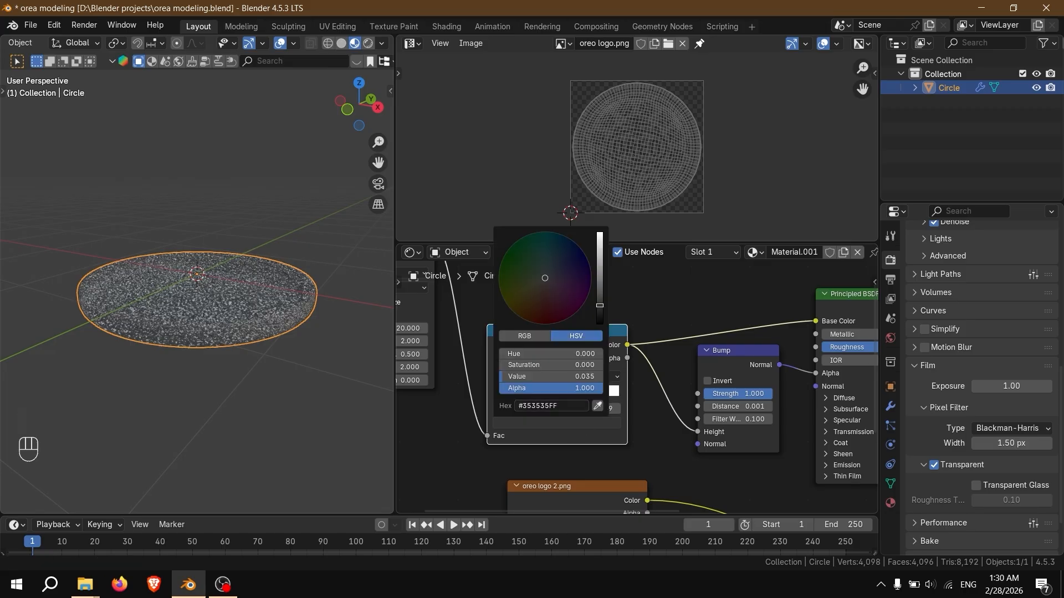
drag(545, 277, 541, 298)
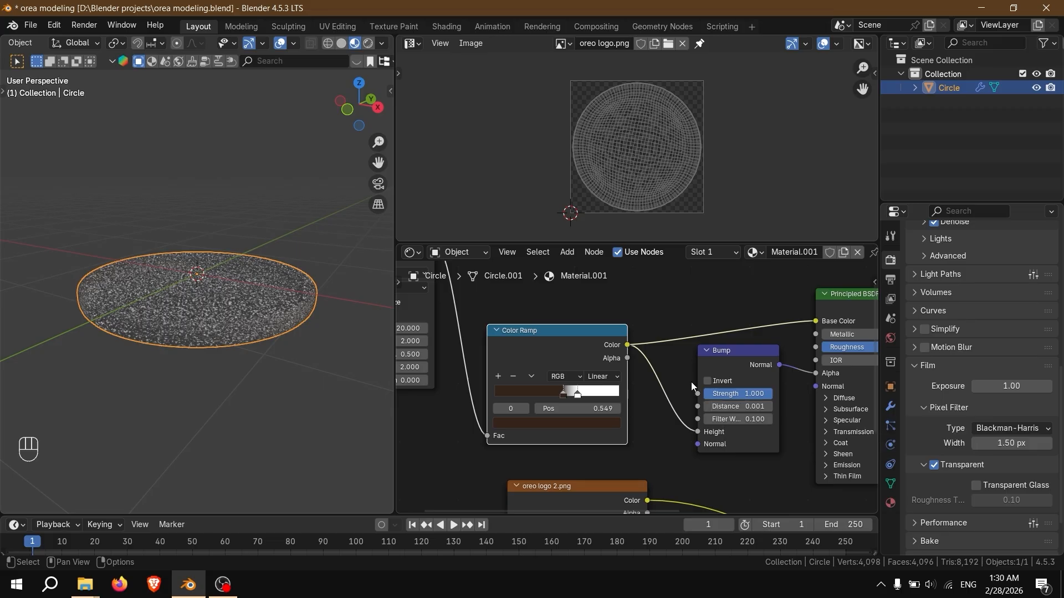
Step: Add a Texture Coordinate node in front of the Noise Texture node
scroll(637, 439, down, 2)
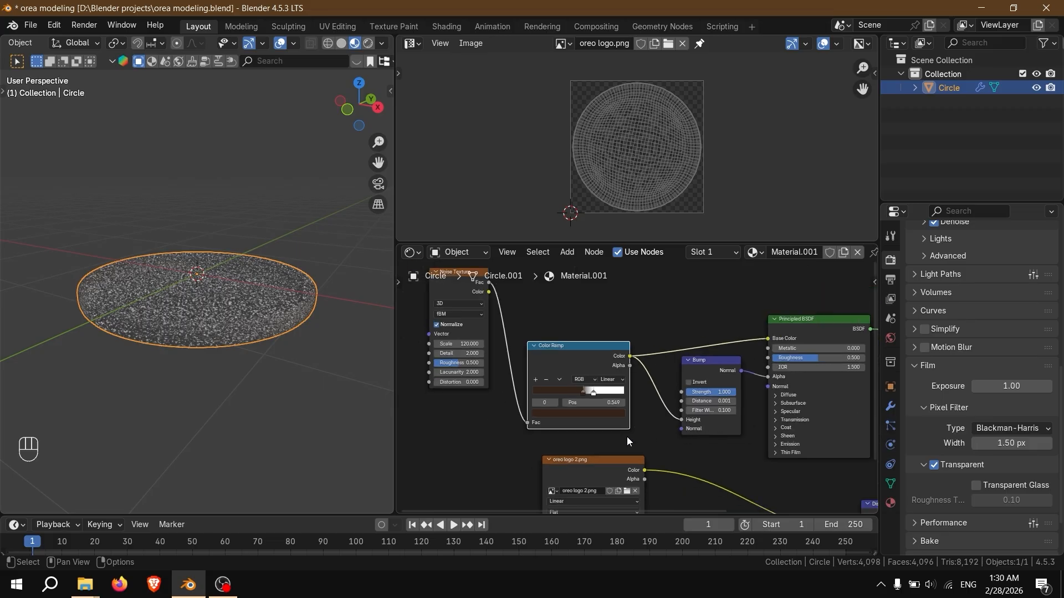
scroll(623, 436, down, 4)
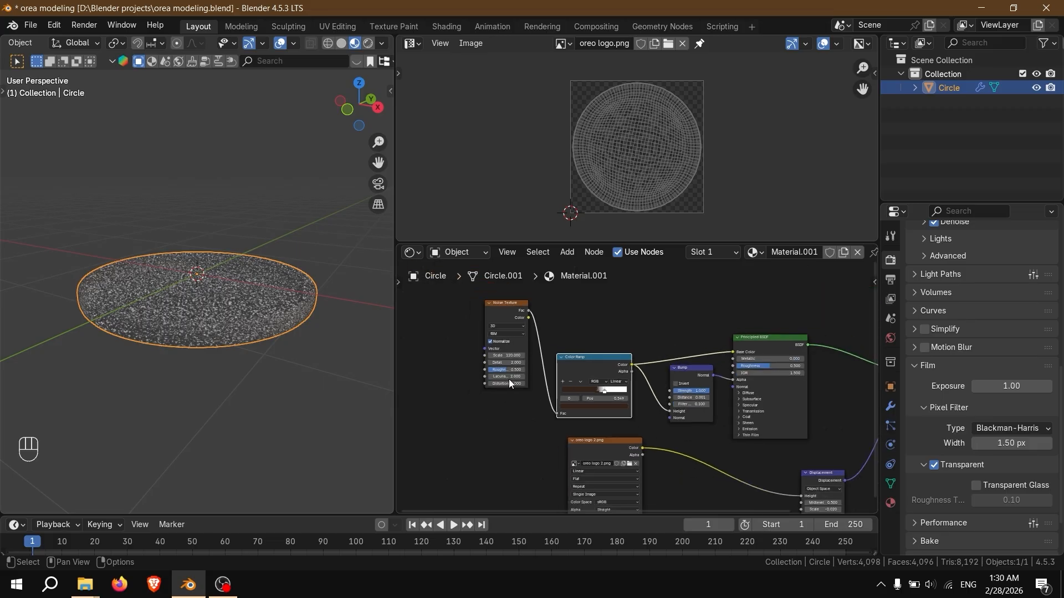
middle_drag(508, 379, 614, 398)
key(shift+a)
click(491, 334)
text(tex)
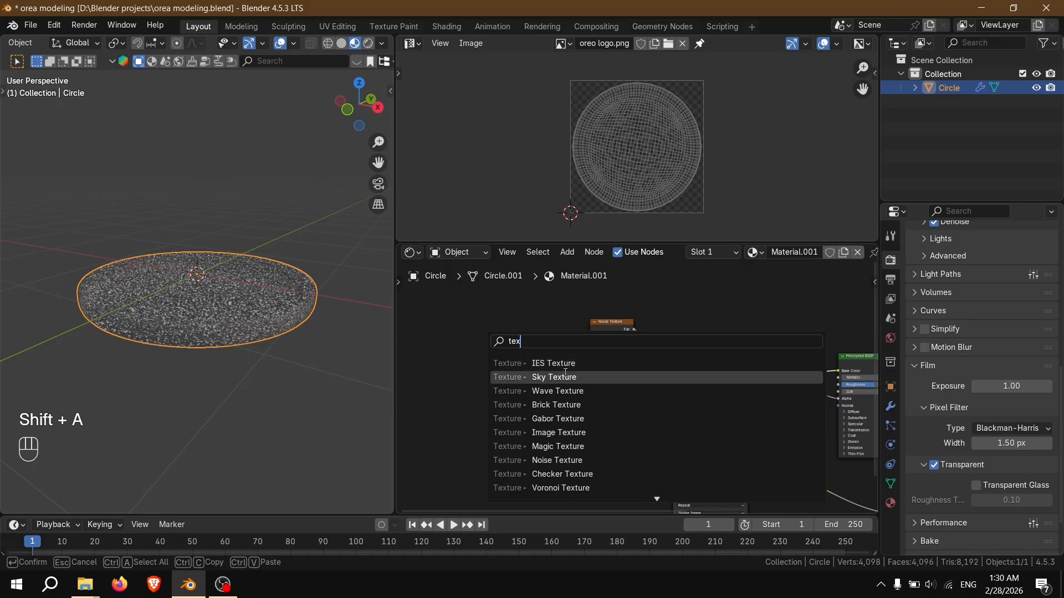
text(ture c)
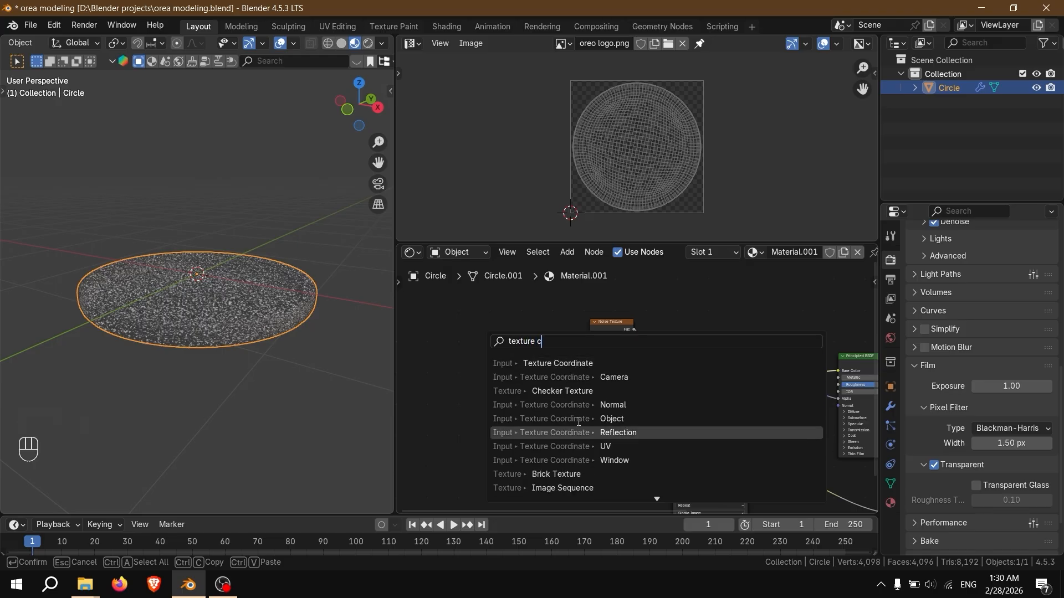
click(559, 364)
click(468, 336)
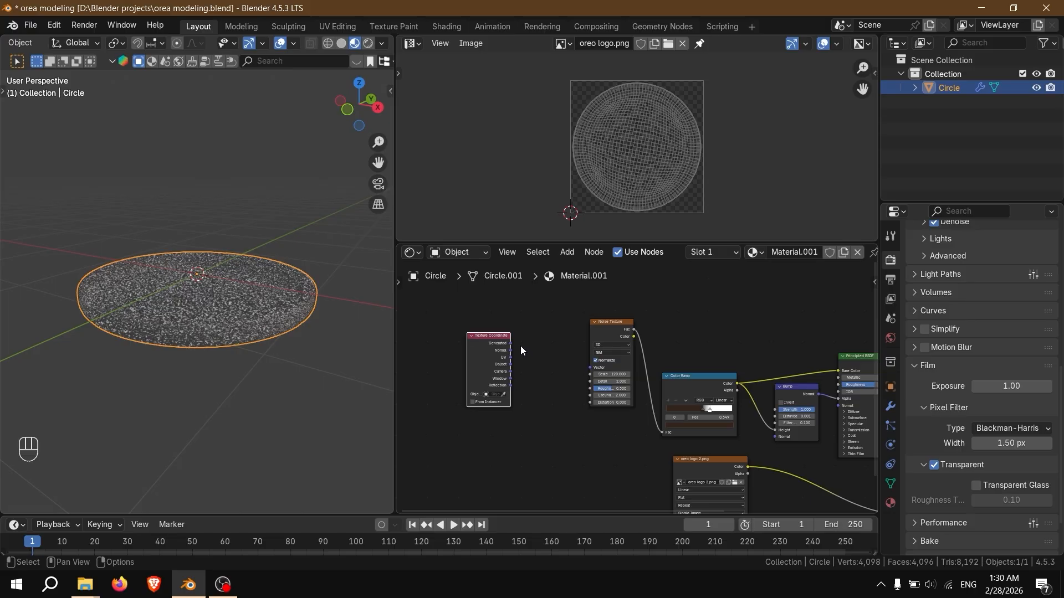
Step: Connect the Texture Coordinate's Object output to the Noise Texture's Vector input and save the file
drag(510, 343, 590, 366)
drag(560, 449, 560, 450)
key(ctrl+s)
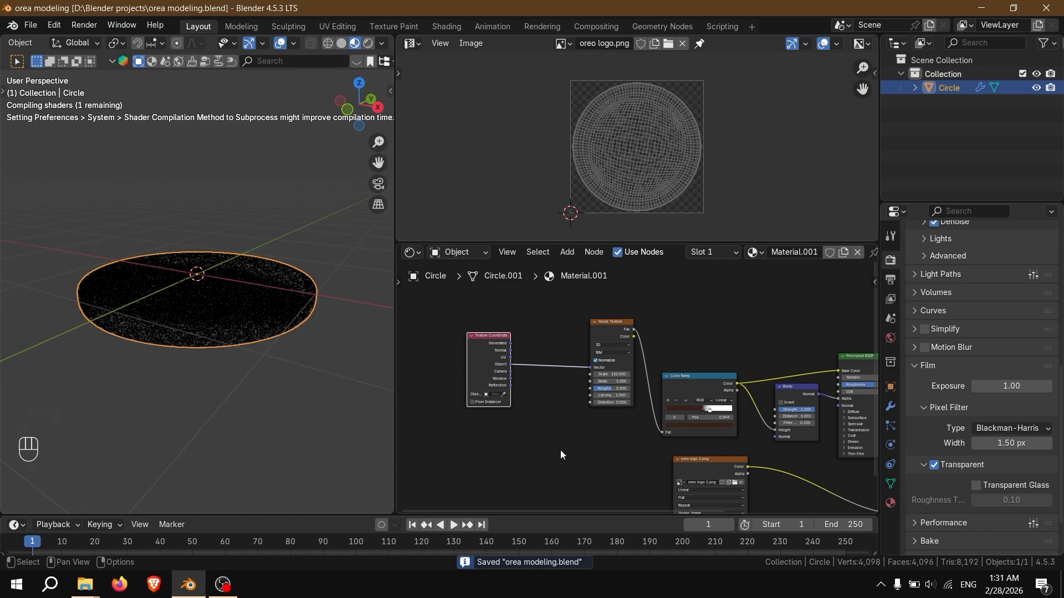
Step: Set the Bump node's Strength to 0.2 and Distance to 1, and reconnect its Normal output to the Principled BSDF's Normal input
click(690, 370)
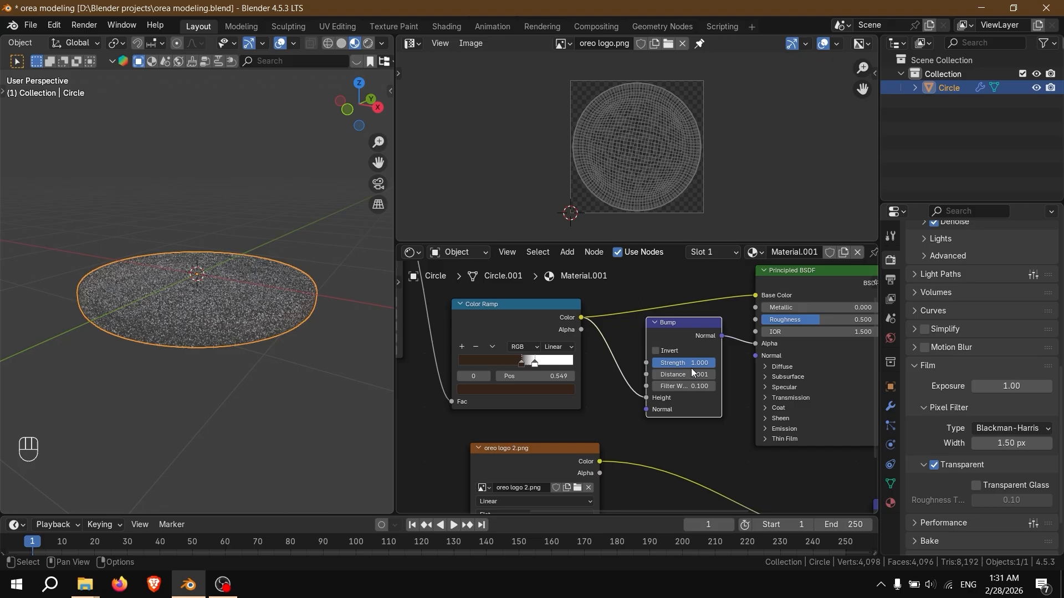
drag(690, 363, 665, 364)
middle_drag(740, 456, 710, 451)
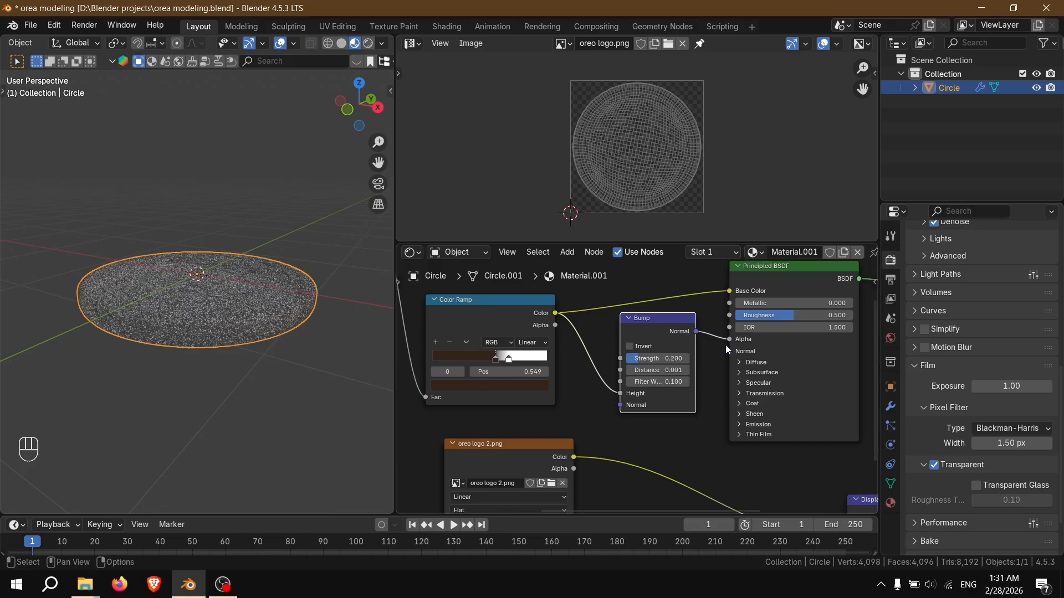
drag(731, 340, 695, 406)
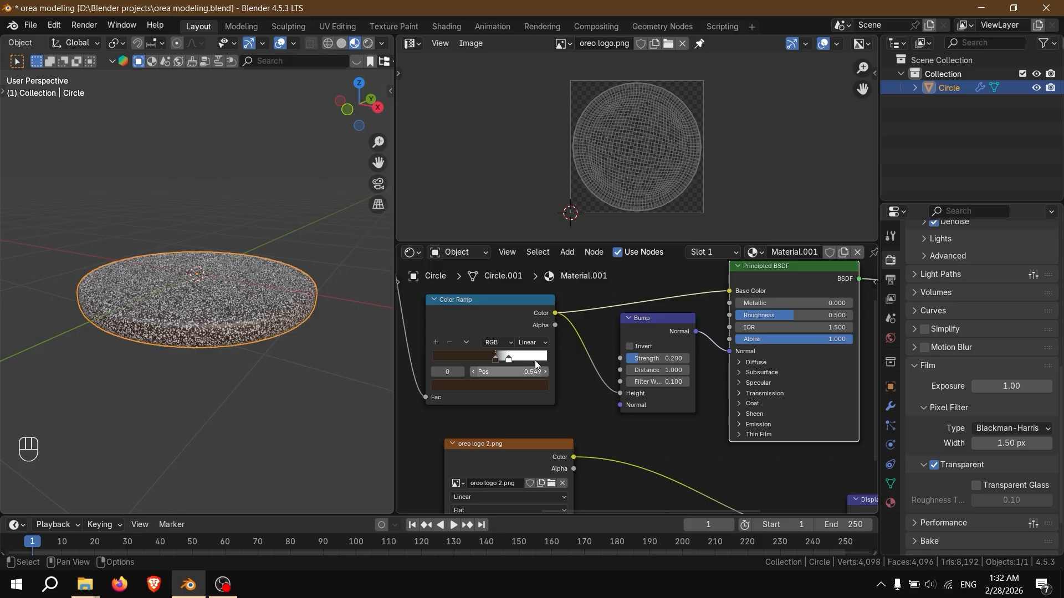
Step: Cut the Color Ramp's link to Base Color, duplicate the Color Ramp above it, and connect the copy's Color output to Base Color
scroll(530, 355, down, 3)
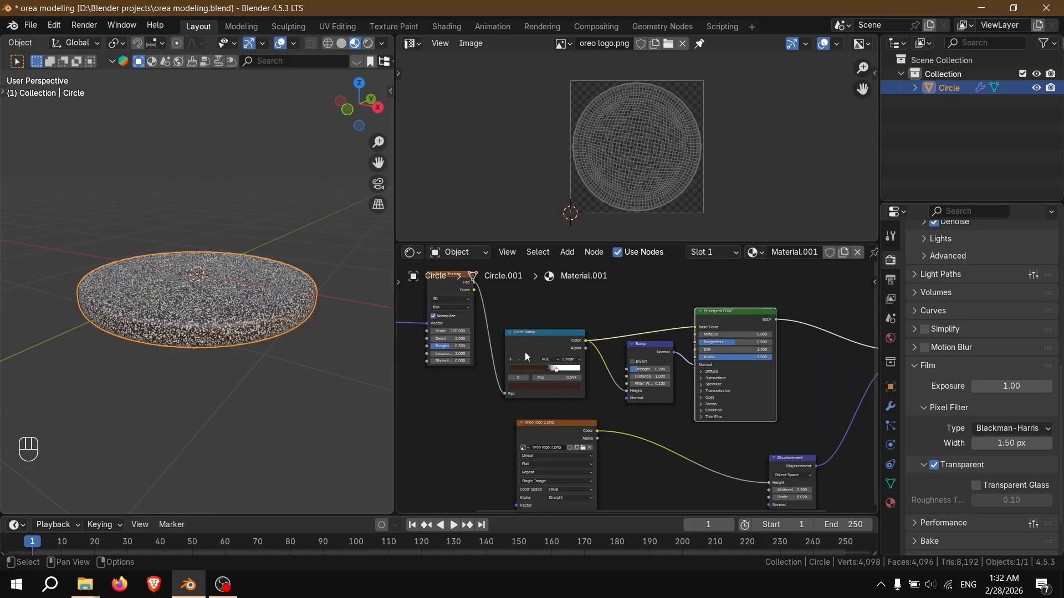
click(520, 340)
ctrl+right_drag(673, 321, 694, 338)
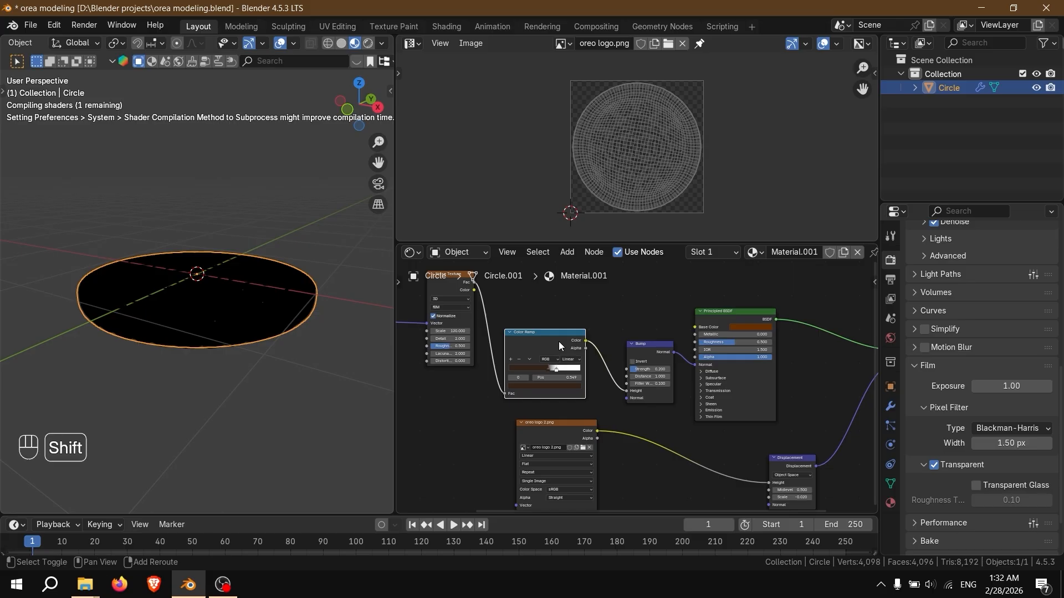
key(shift+d)
click(569, 270)
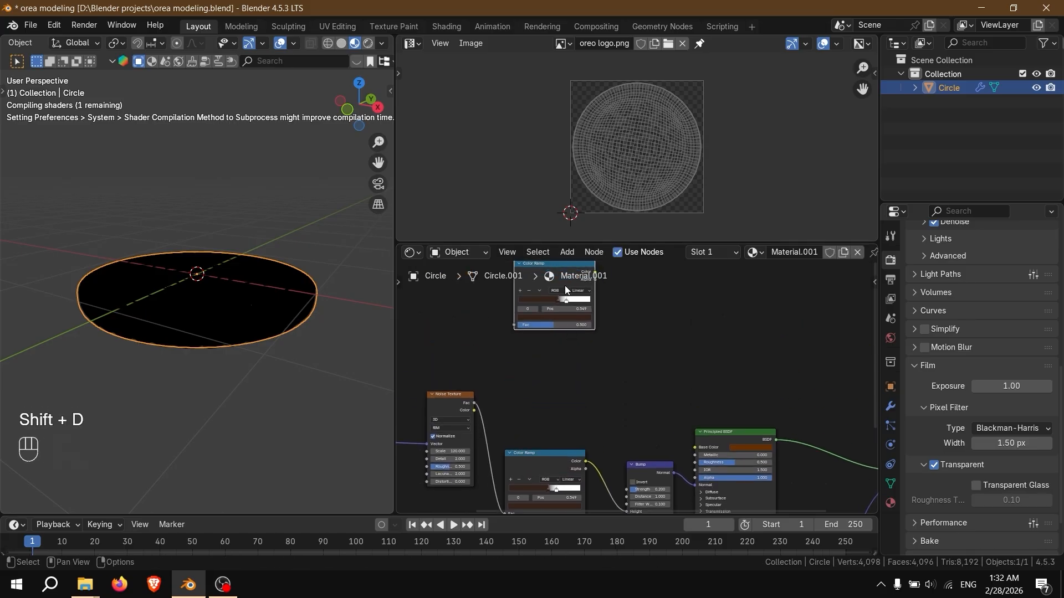
mouse_move(559, 284)
mouse_down()
mouse_move(539, 385)
mouse_move(613, 388)
mouse_move(701, 461)
mouse_move(677, 402)
mouse_up()
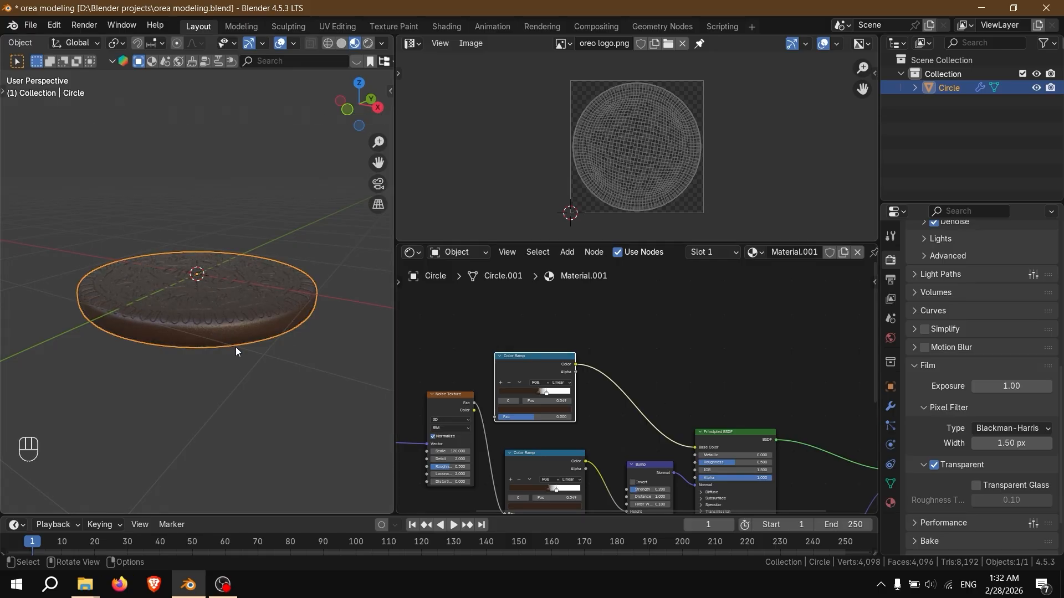
Step: Connect the Noise Texture's Fac output to the Fac inputs of both Color Ramps
middle_drag(475, 399, 556, 344)
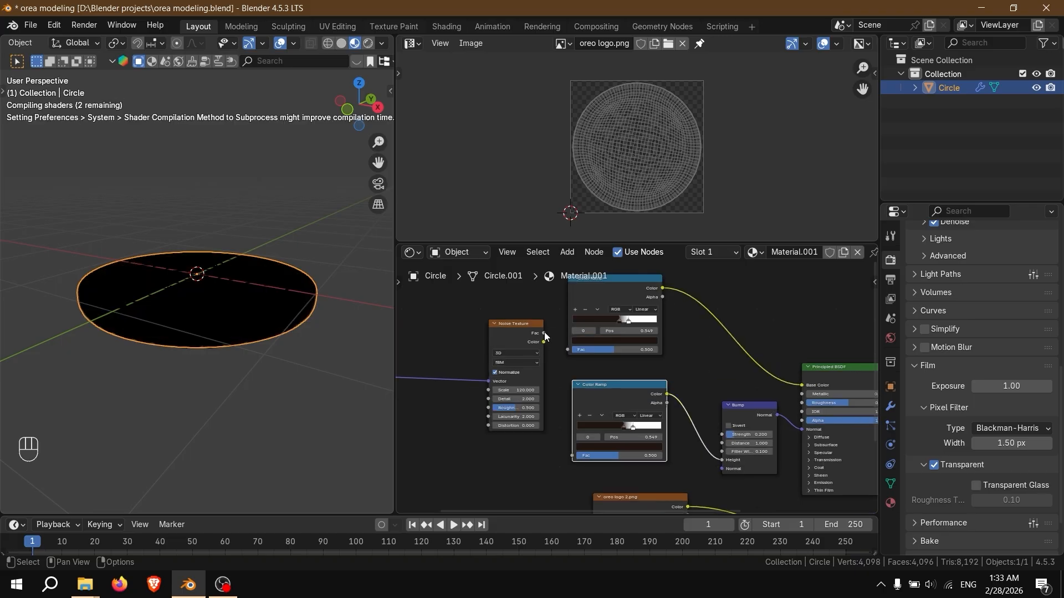
drag(544, 332, 564, 451)
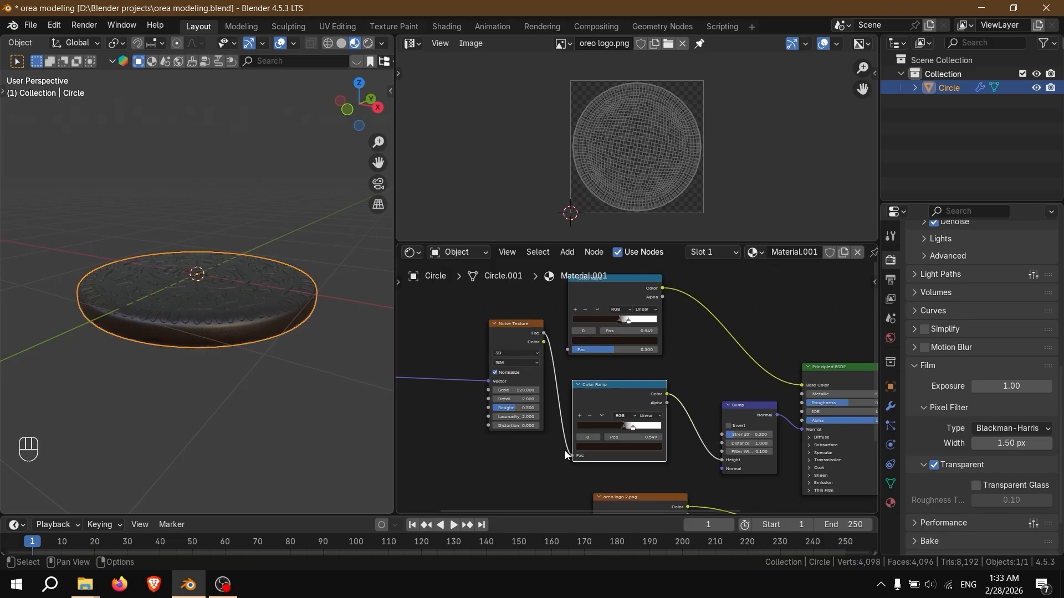
drag(544, 332, 563, 341)
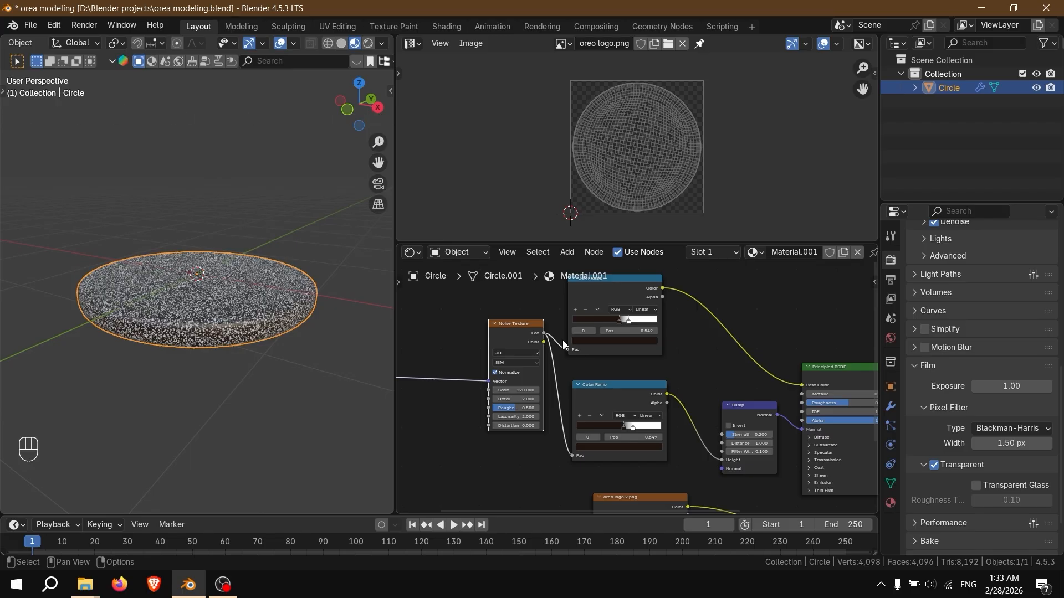
Step: Recolour the upper Color Ramp's white stop to a dark brown and move its darker stop to position 0.476
scroll(562, 340, up, 1)
click(629, 317)
click(641, 335)
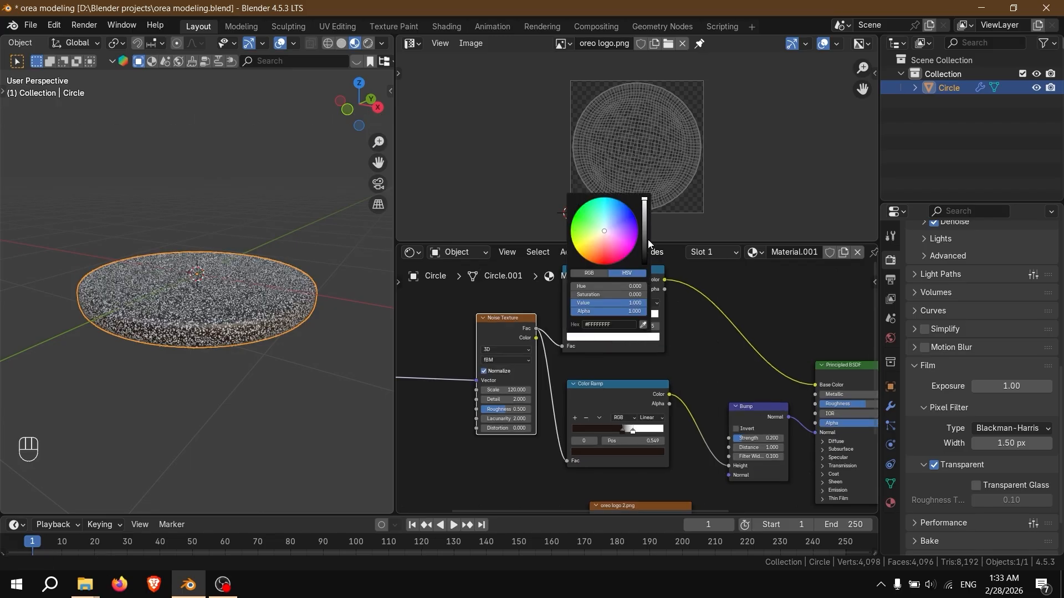
drag(648, 244, 646, 258)
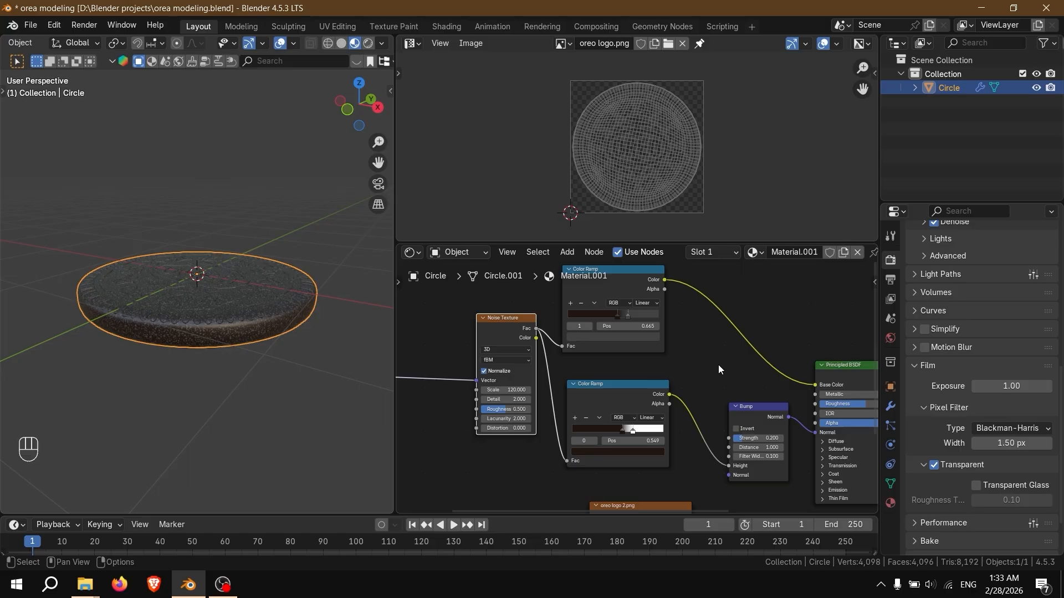
click(618, 316)
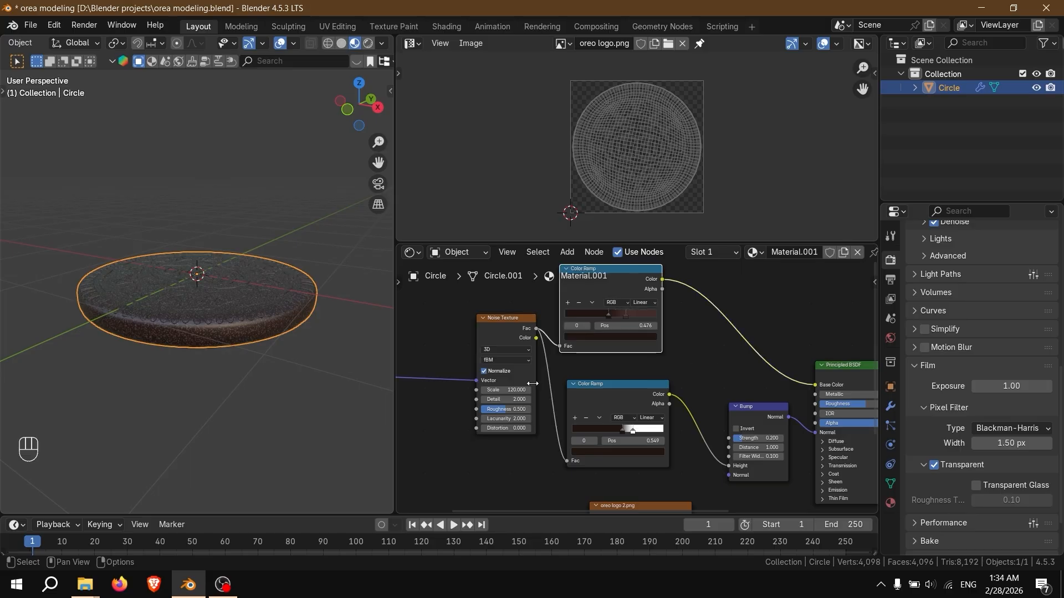
Step: Duplicate the disc and move the copy about 0.16 m down along Z, directly below the original
scroll(442, 405, up, 2)
drag(442, 405, 515, 404)
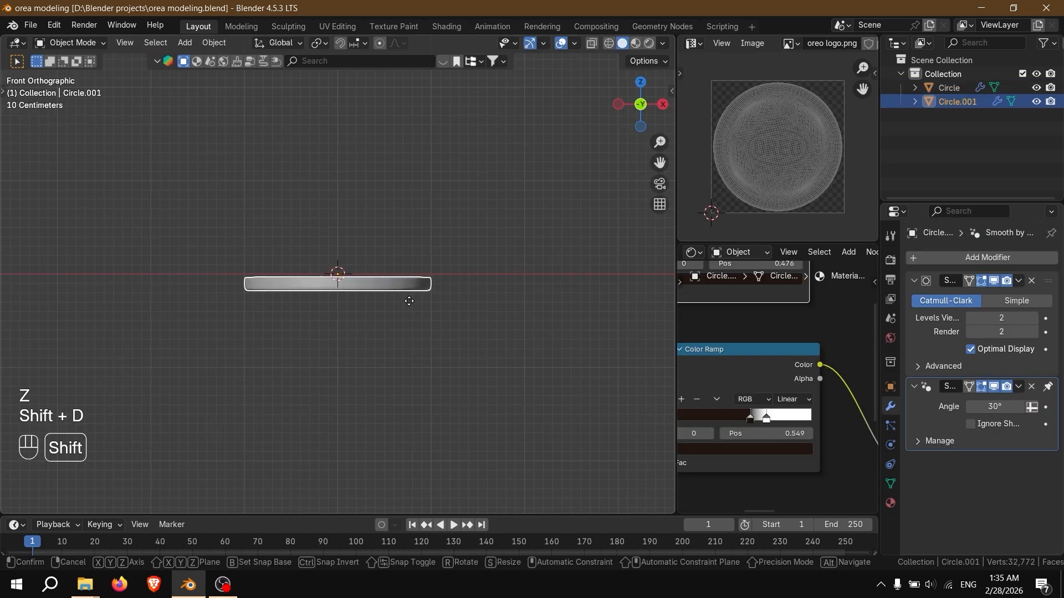
key(g)
key(z)
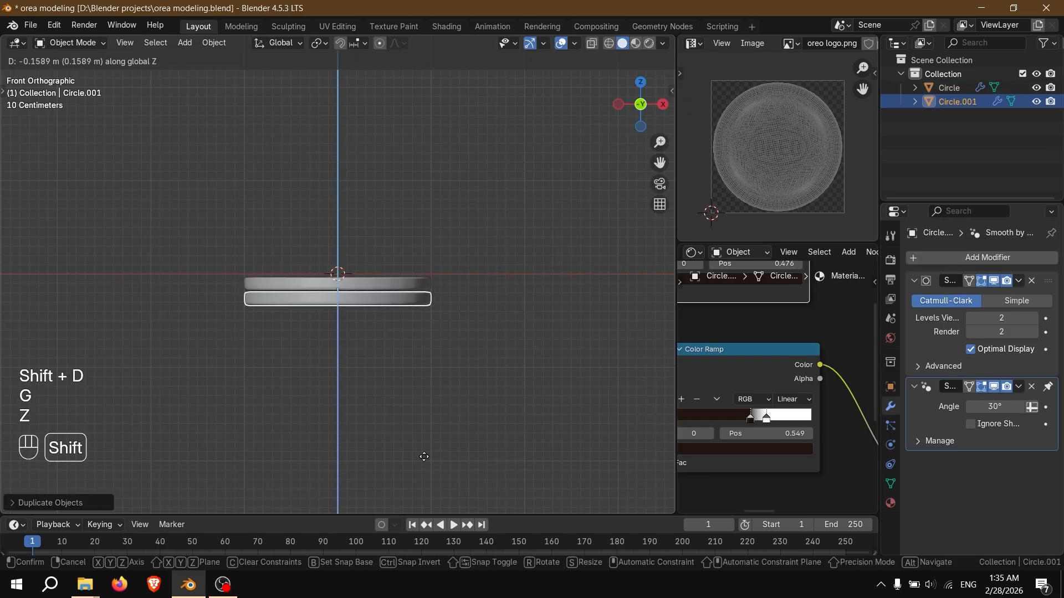
click(423, 463)
Step: Duplicate the lower disc and move the new copy about 0.16 m down along Z to form a stack of three
key(shift+d)
key(g)
key(z)
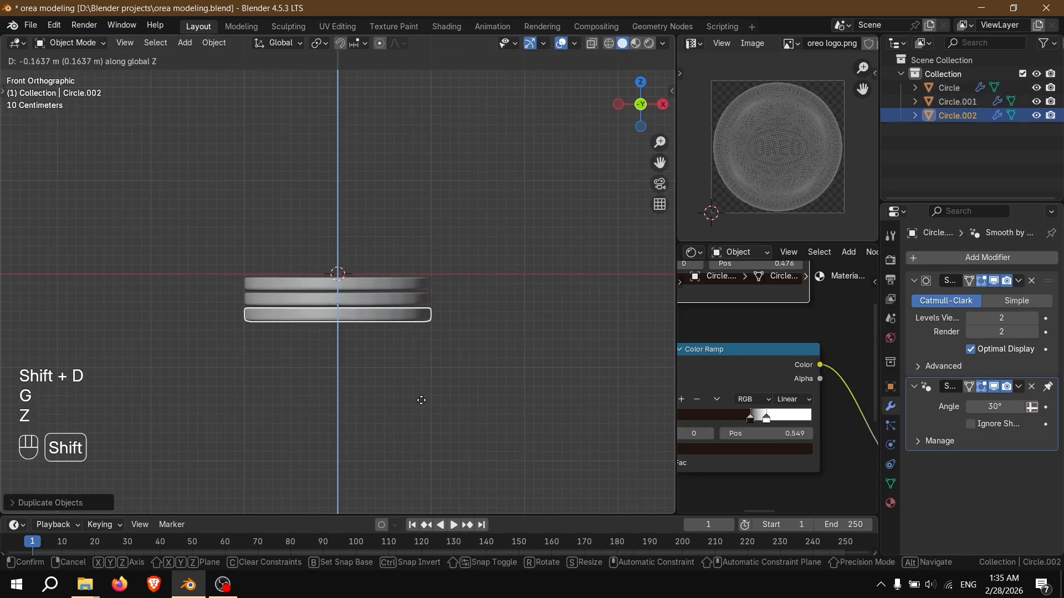
click(424, 407)
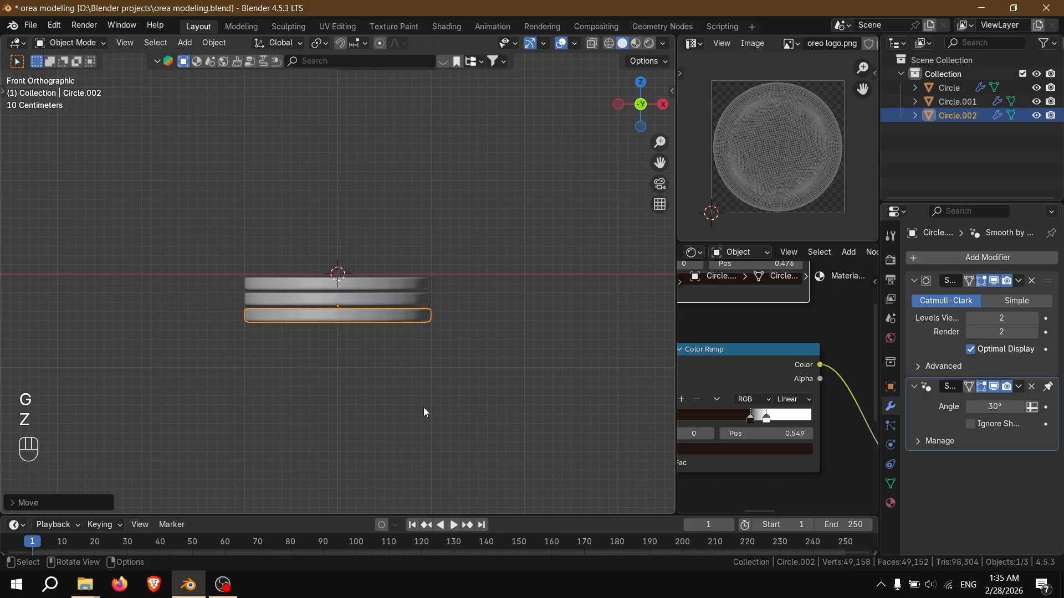
Step: Undo the last action and hide the middle disc of the stack
key(ctrl+z)
click(407, 281)
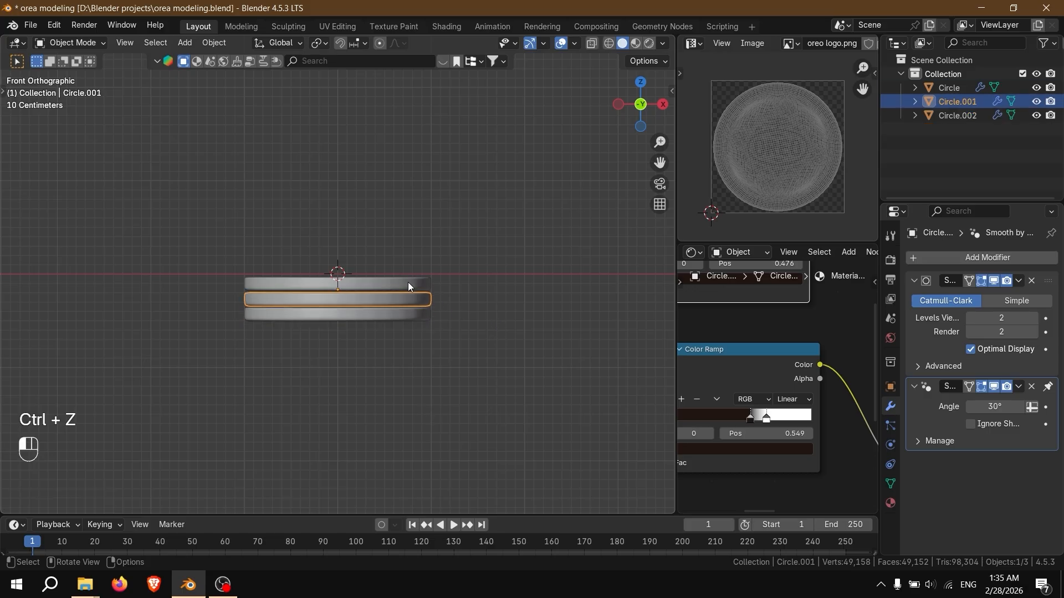
click(415, 301)
key(h)
Step: Select the top and bottom discs and flatten them along Z to about 0.68 of their thickness
click(400, 286)
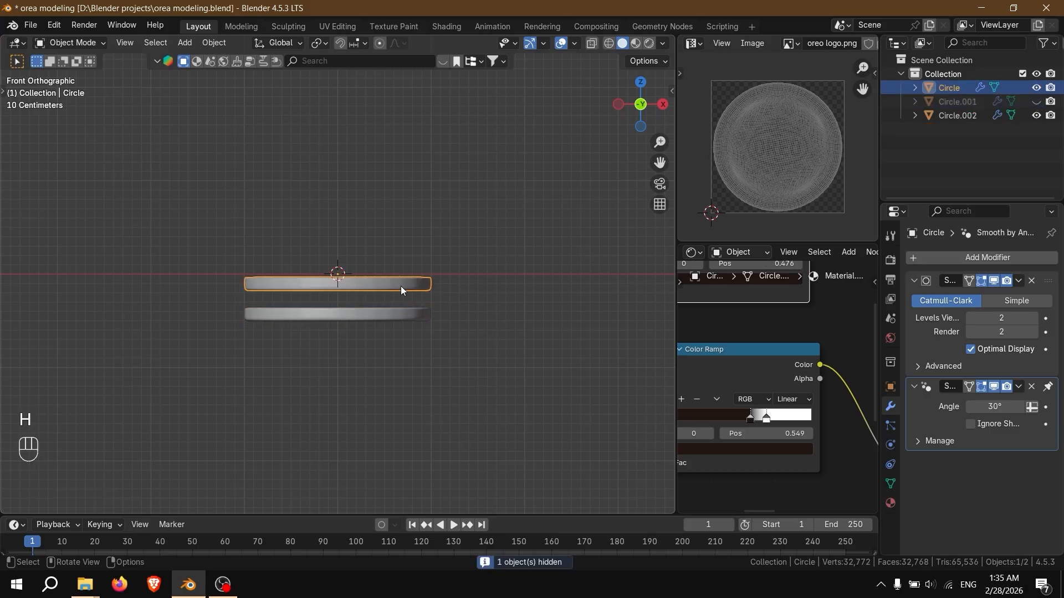
shift+click(405, 319)
key(s)
key(z)
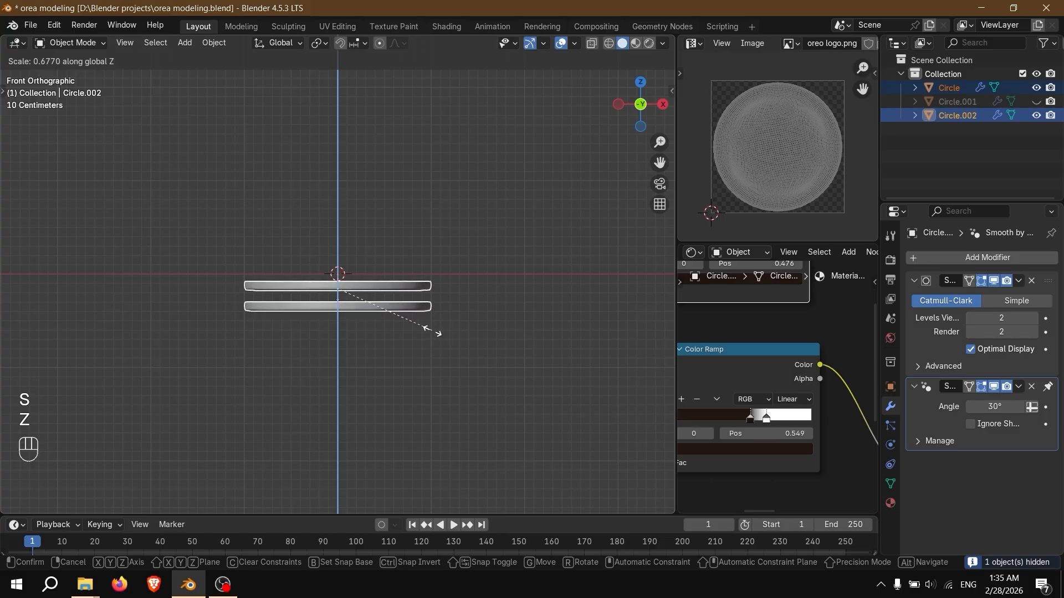
click(444, 333)
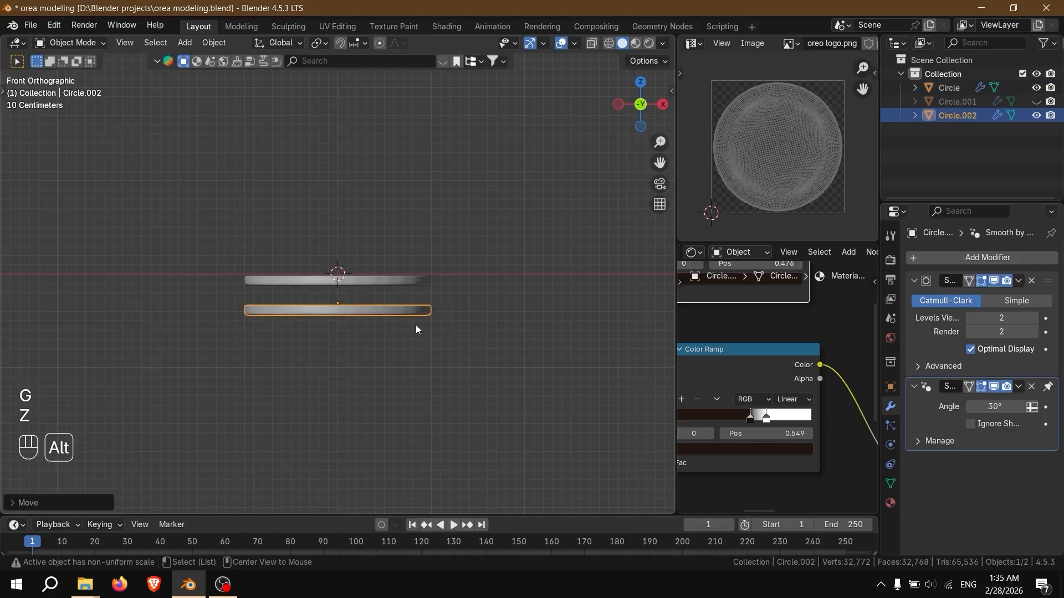
Step: Unhide the middle disc and clear the selection to check the three-disc stack in perspective
key(alt+h)
click(430, 329)
middle_drag(430, 329, 507, 342)
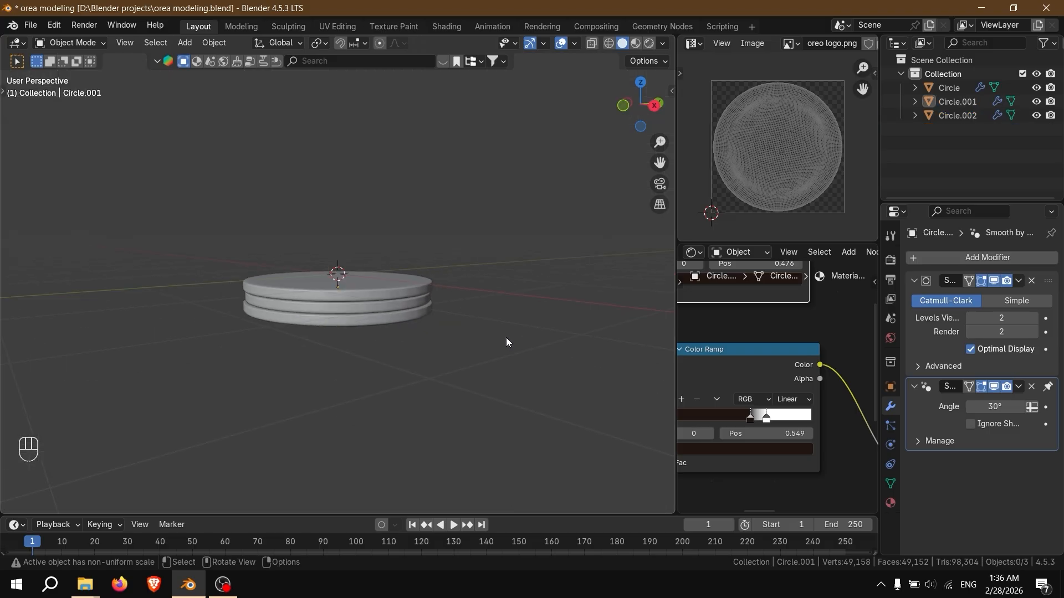
Step: Give the middle disc its own independent copy of the shared cookie material
click(421, 314)
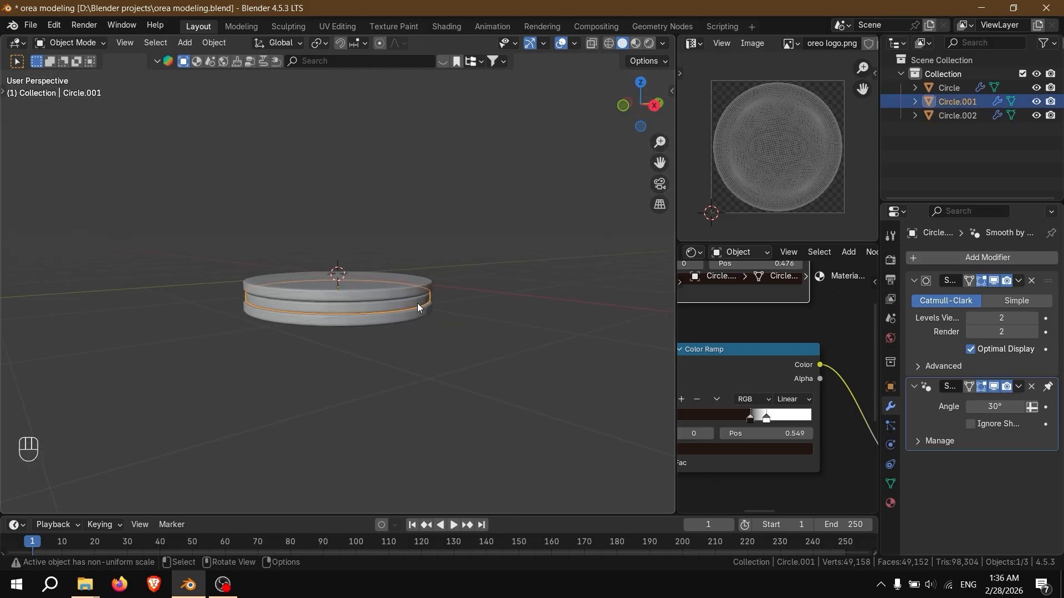
click(891, 503)
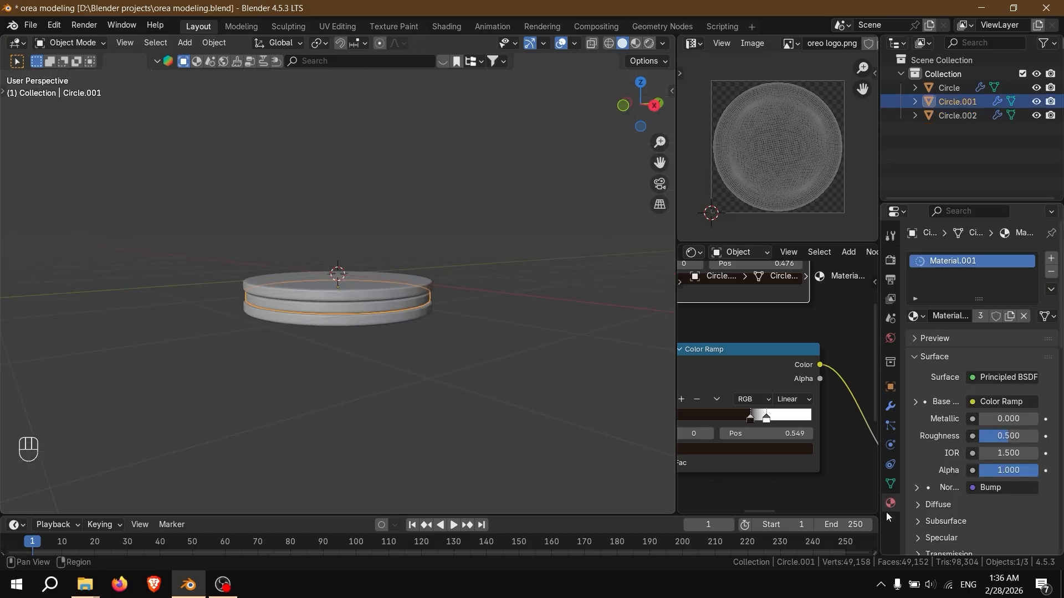
click(1013, 316)
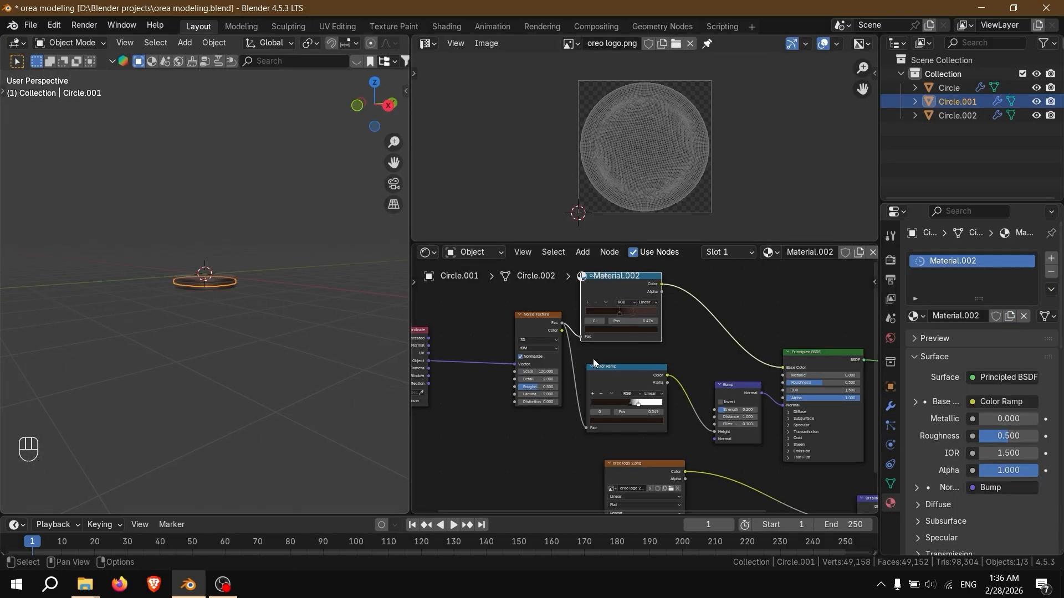
Step: Delete all nodes of the middle disc's material except the Principled BSDF and Material Output
scroll(593, 358, down, 3)
drag(469, 321, 706, 502)
middle_drag(704, 449, 633, 415)
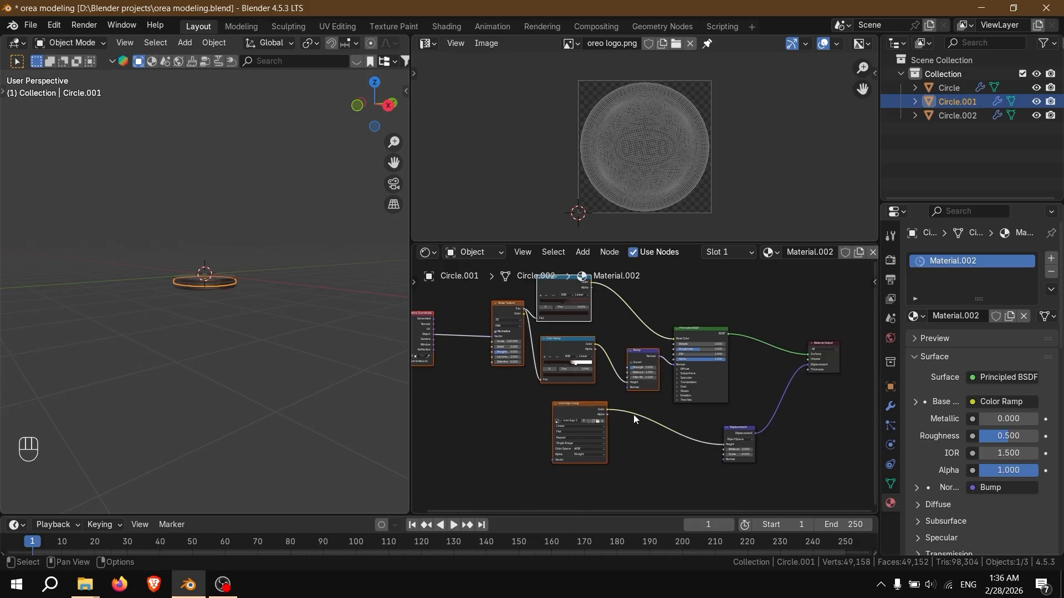
key(x)
click(737, 438)
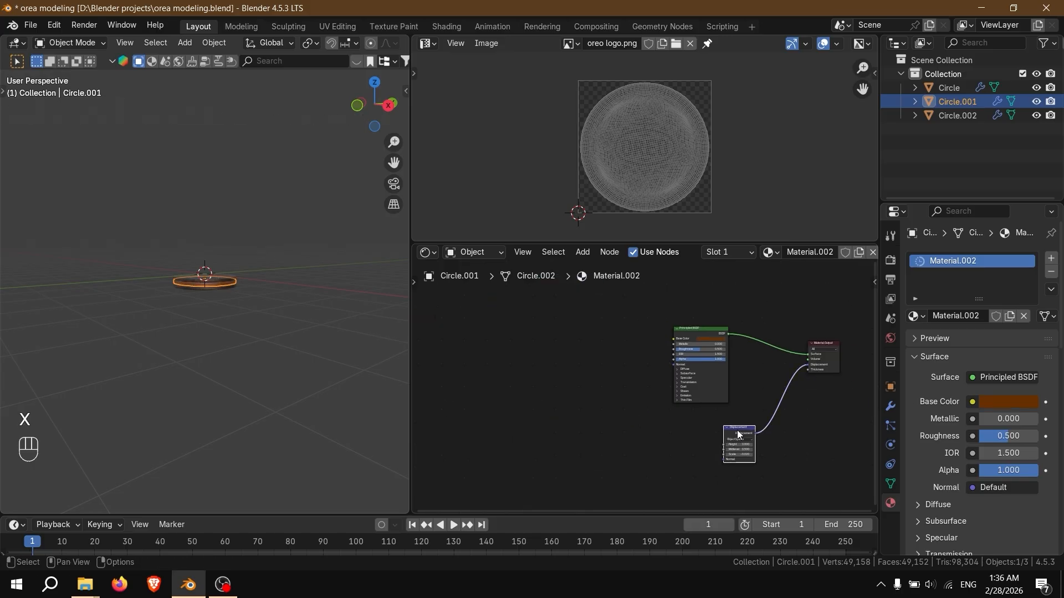
key(x)
scroll(737, 418, up, 4)
middle_drag(642, 452, 524, 490)
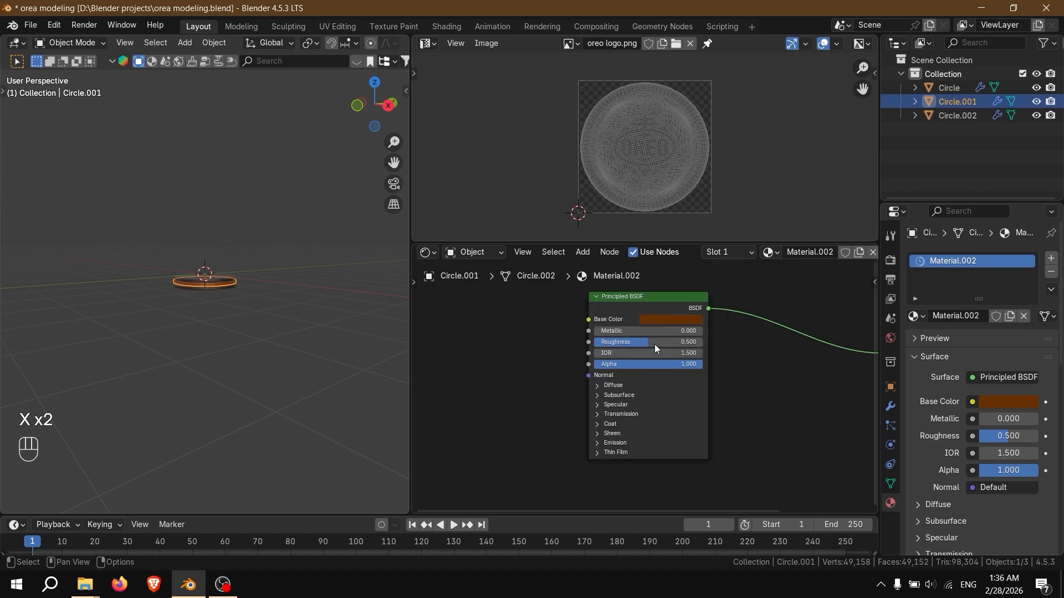
Step: Set the middle disc's Base Color to a near-white cream tone and check the assembled cookie from above
click(666, 320)
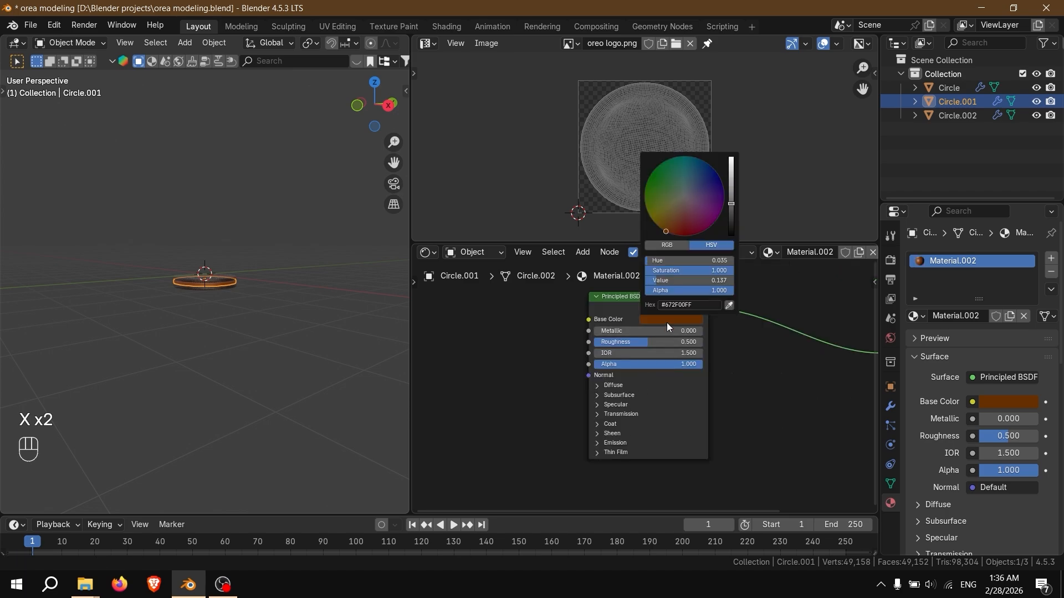
click(686, 198)
drag(730, 207, 731, 160)
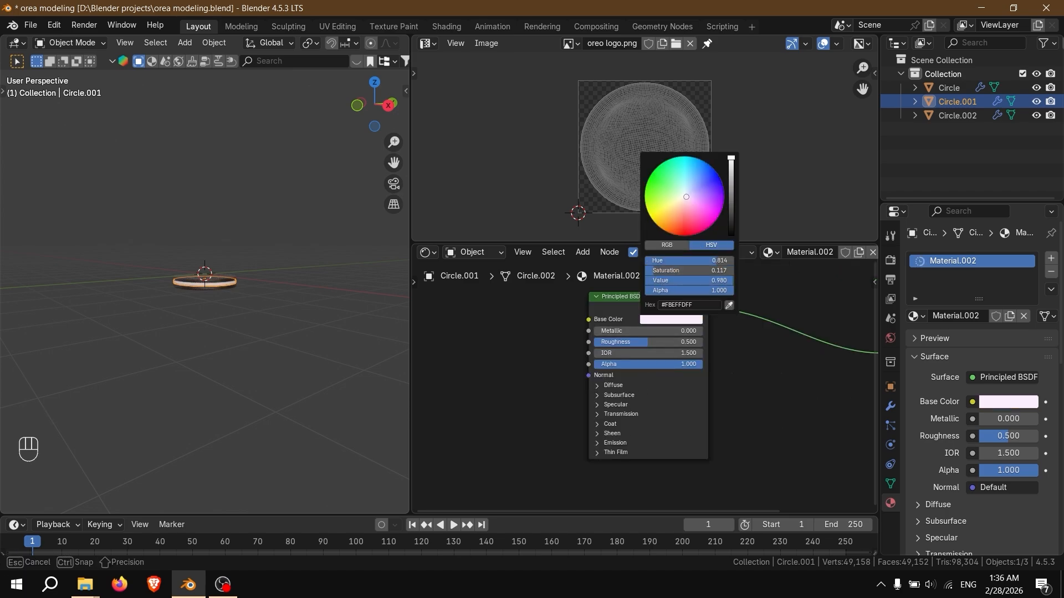
click(258, 325)
scroll(258, 326, up, 5)
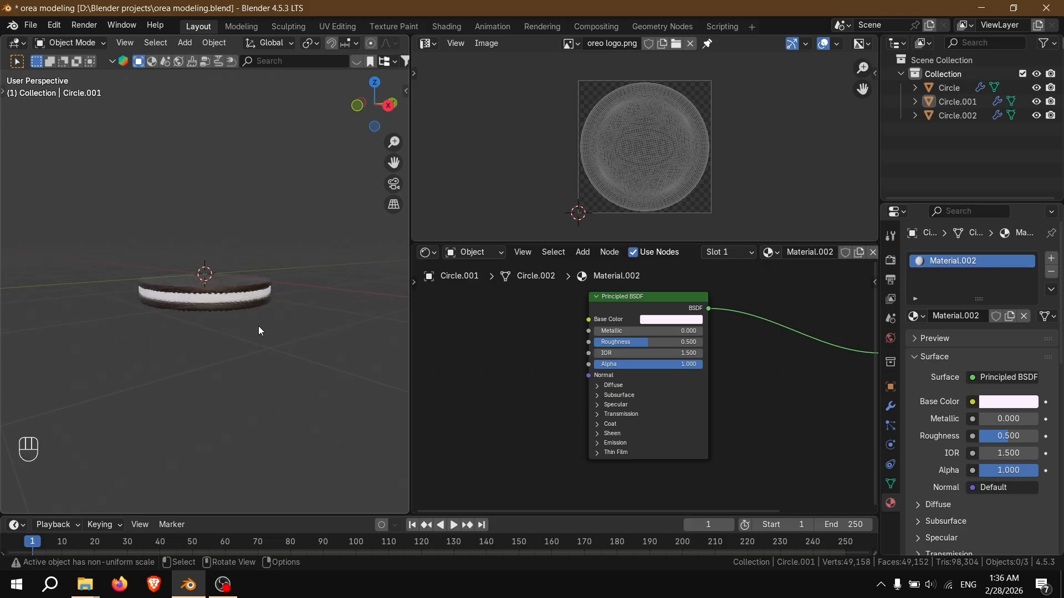
mouse_move(258, 325)
middle_down()
mouse_move(311, 374)
mouse_move(284, 337)
mouse_move(301, 350)
mouse_move(294, 383)
mouse_move(255, 311)
middle_up()
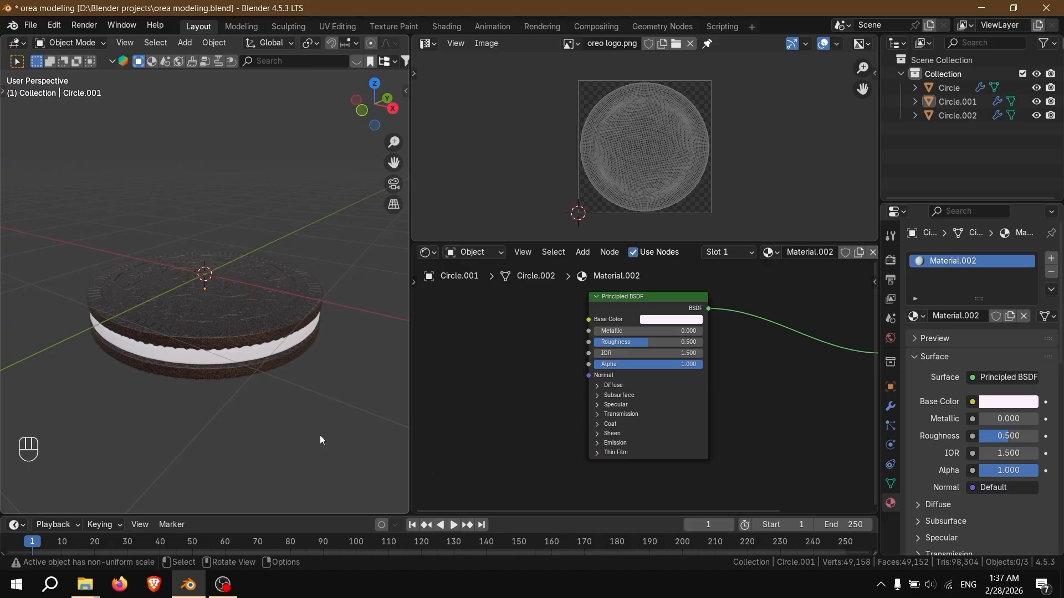
Step: Parent the middle and bottom discs to the top disc in solid shading, using Object (Keep Transform)
key(shift+z)
click(267, 298)
shift+click(274, 329)
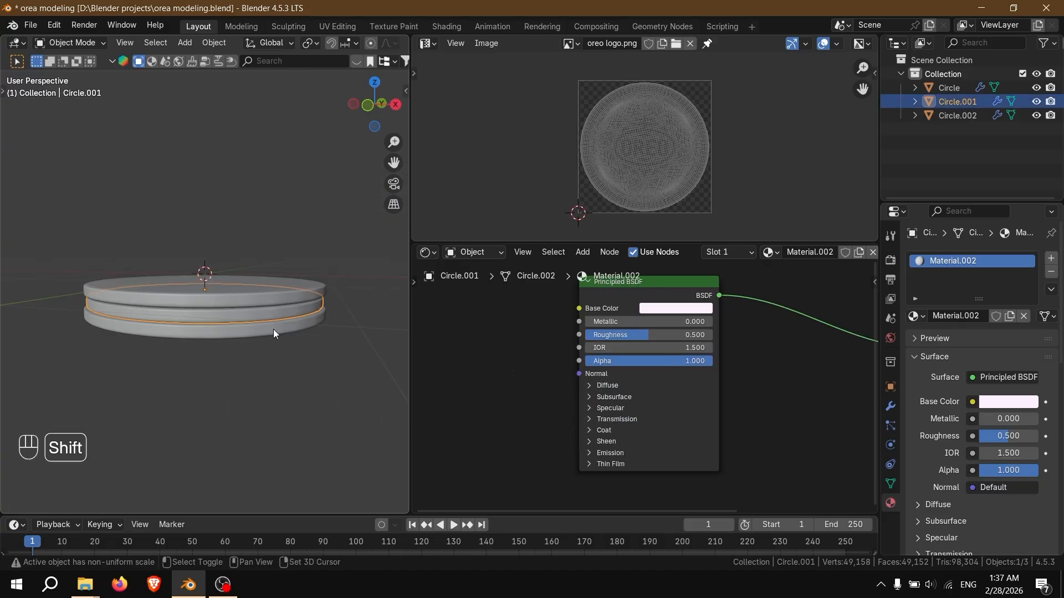
shift+click(264, 297)
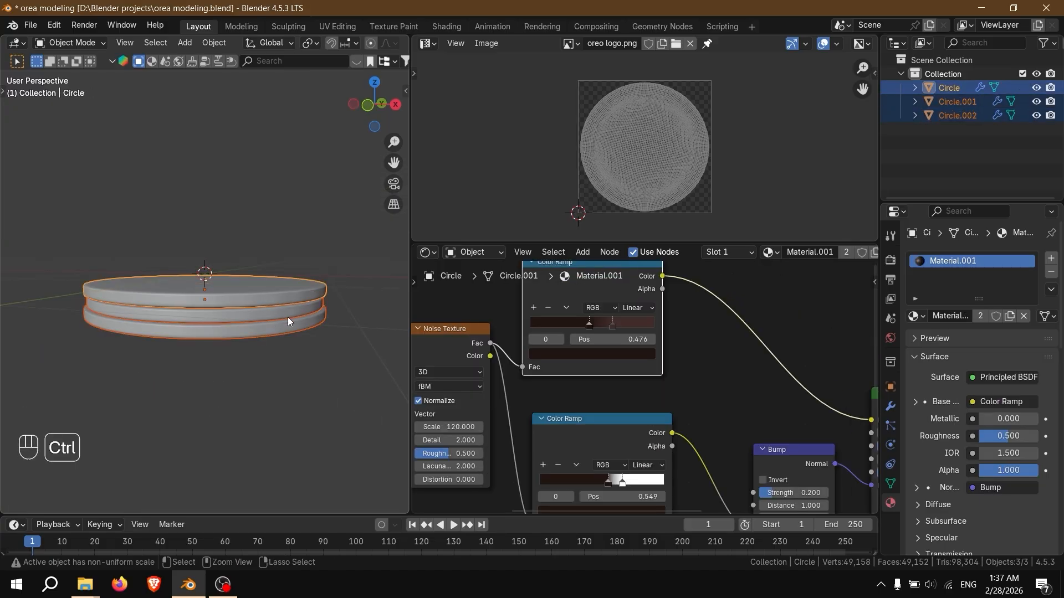
key(ctrl+p)
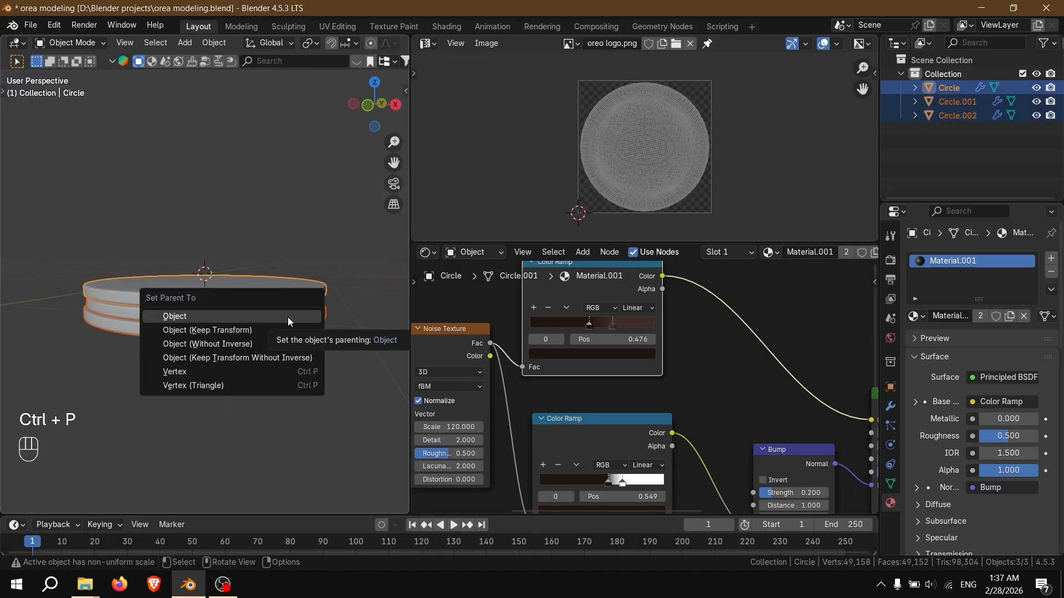
click(254, 329)
Step: Rotate the parented cookie 90° about the X axis and show it rendered from the front
key(r)
key(x)
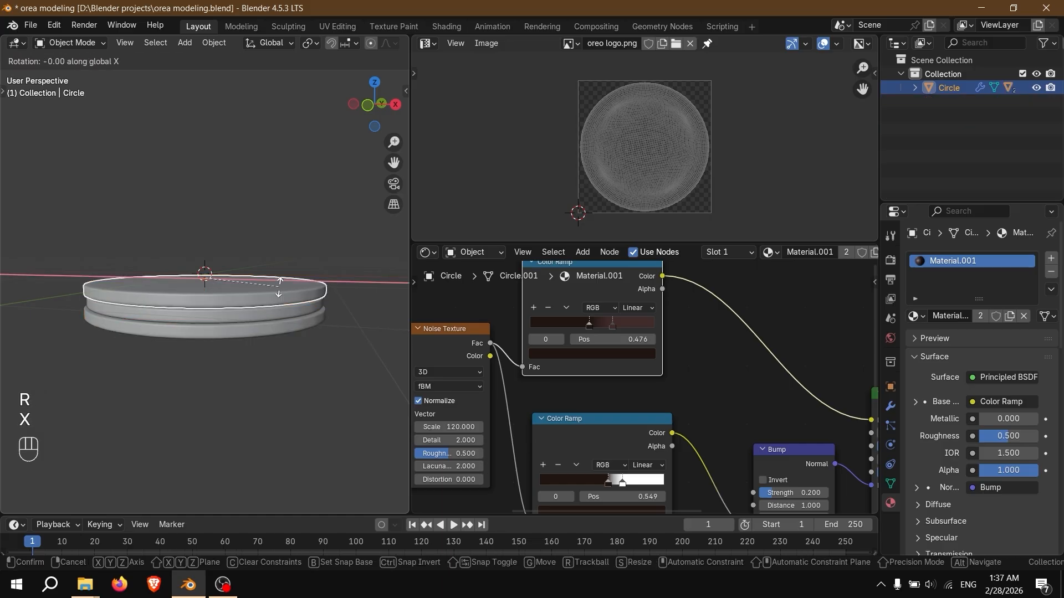
right_click(292, 351)
key(r)
key(x)
key(KP_9)
key(KP_0)
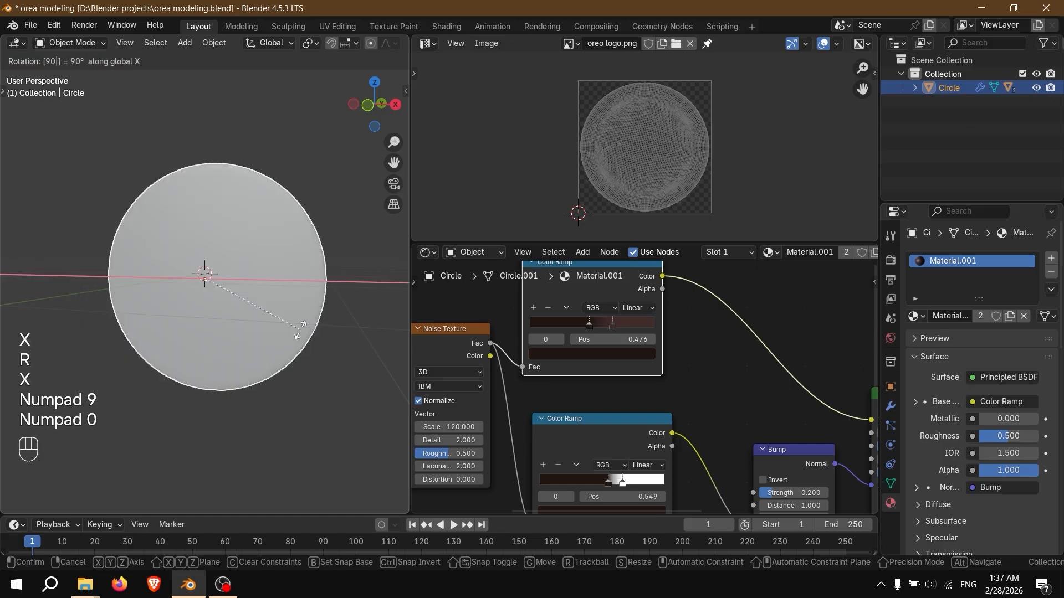
click(300, 330)
key(z)
click(347, 250)
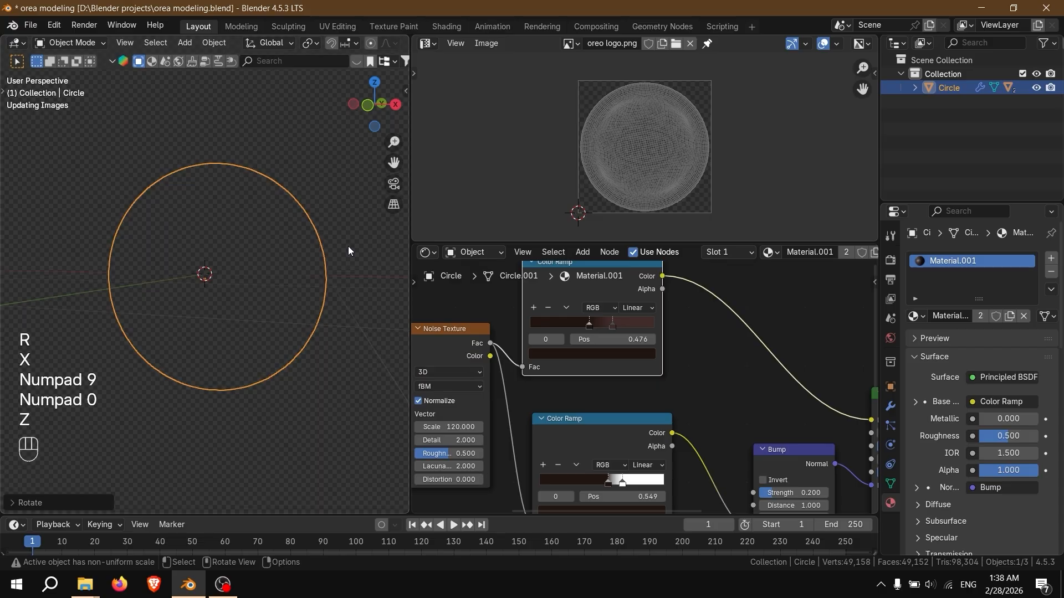
key(KP_1)
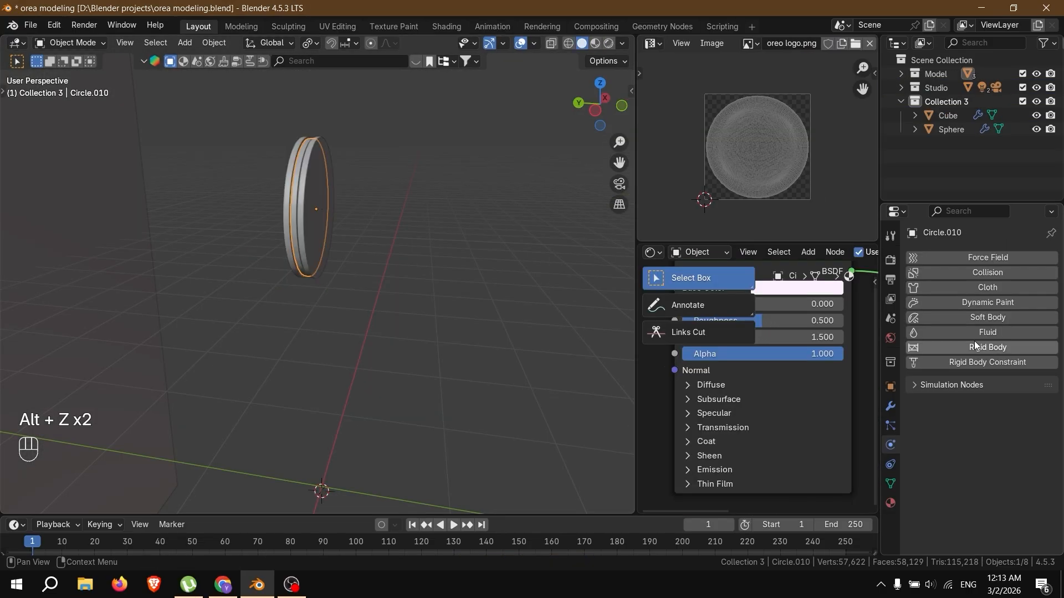
Step: Add Fluid physics to the cookie's cream disc, as an Effector with the Collision effector type
click(975, 333)
click(994, 422)
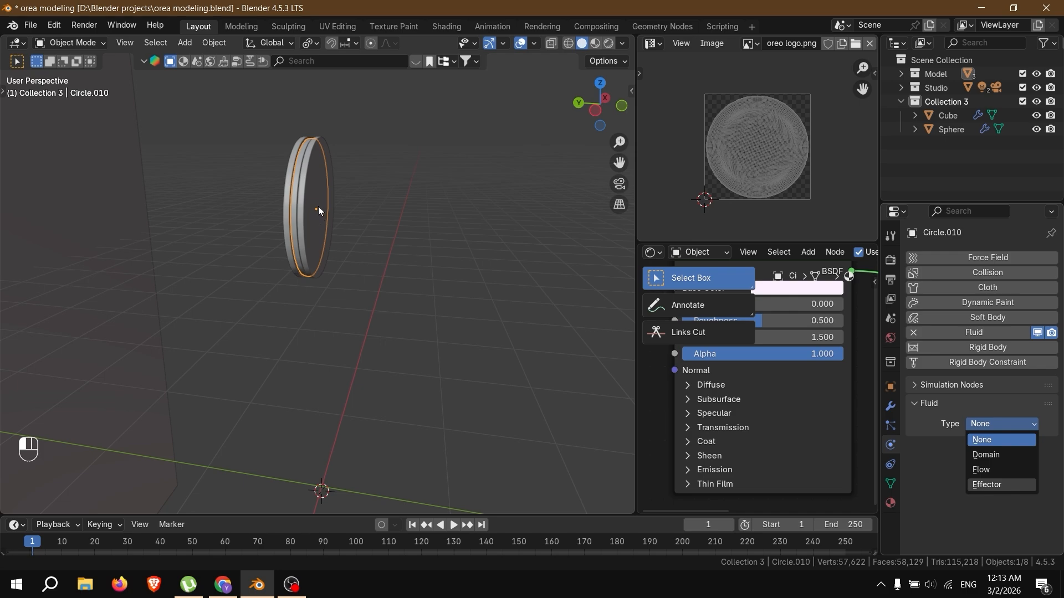
key(Return)
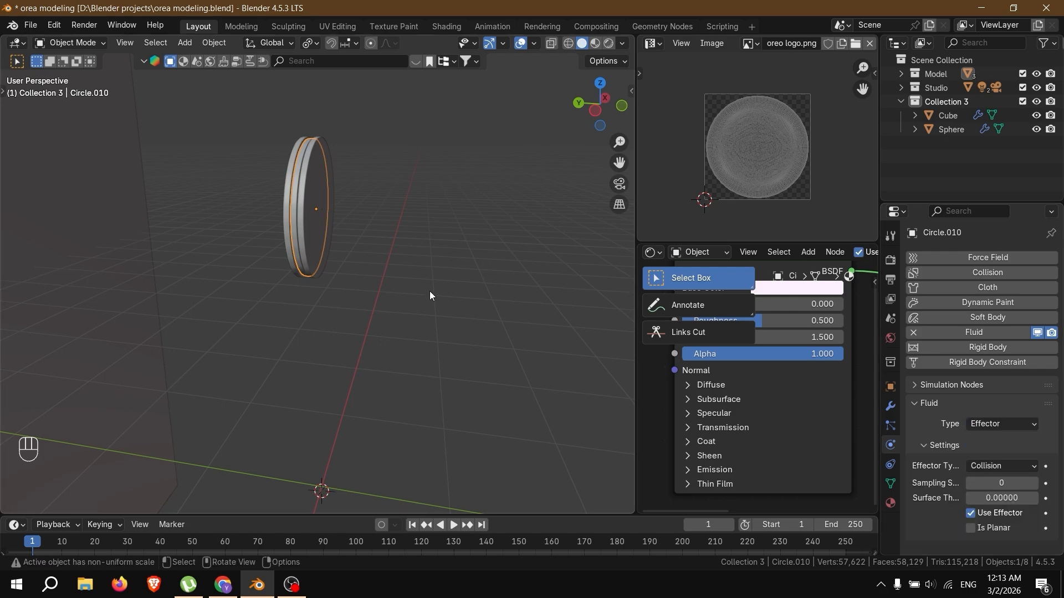
click(999, 465)
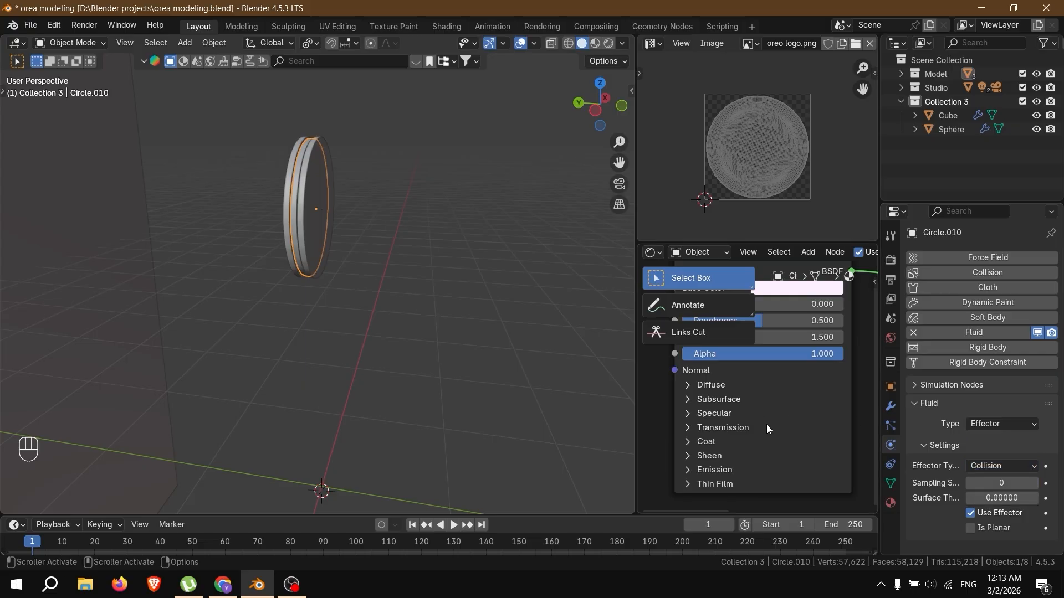
Step: Check the outer disc's fluid effector settings and box-select the cookie's discs in see-through display
click(313, 176)
middle_drag(363, 221, 308, 191)
click(328, 182)
click(313, 183)
key(alt+z)
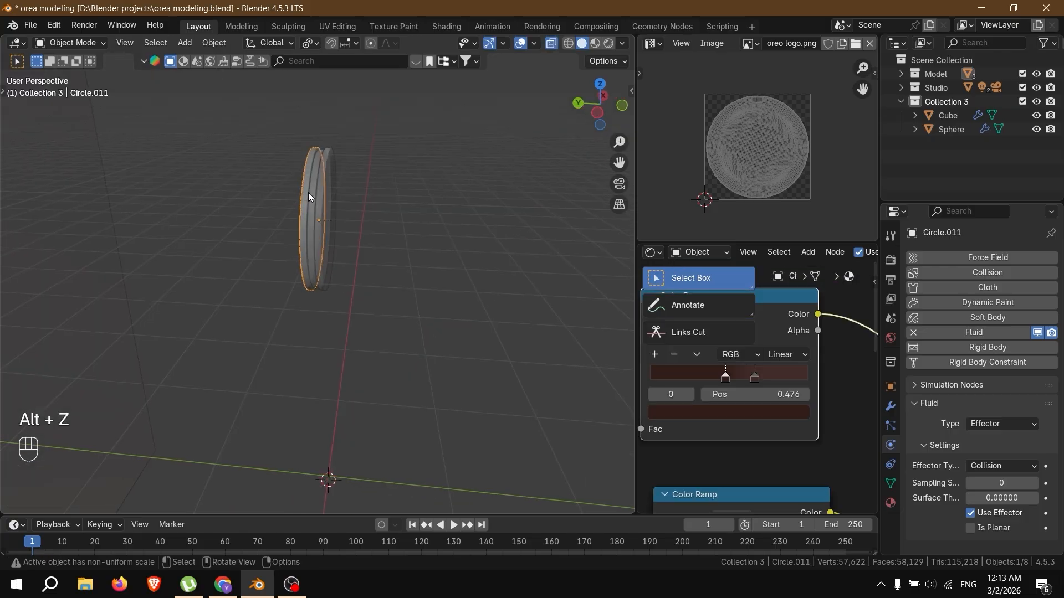
key(alt+z)
key(alt+z)
shift+drag(287, 188, 360, 300)
key(alt+z)
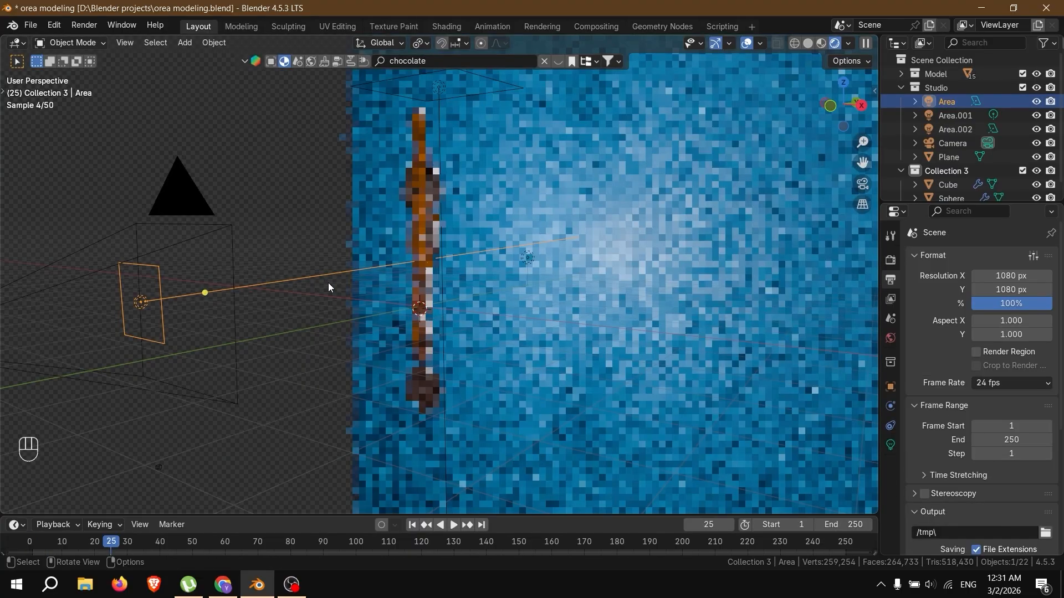
Step: Show the light settings of the area light facing the backdrop
click(328, 282)
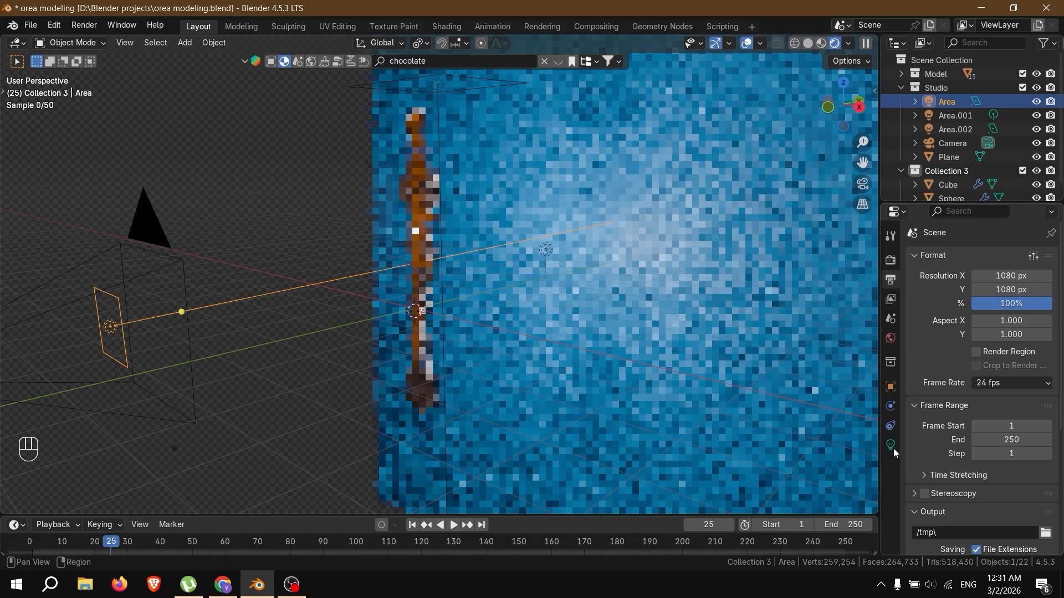
click(891, 445)
double_click(988, 376)
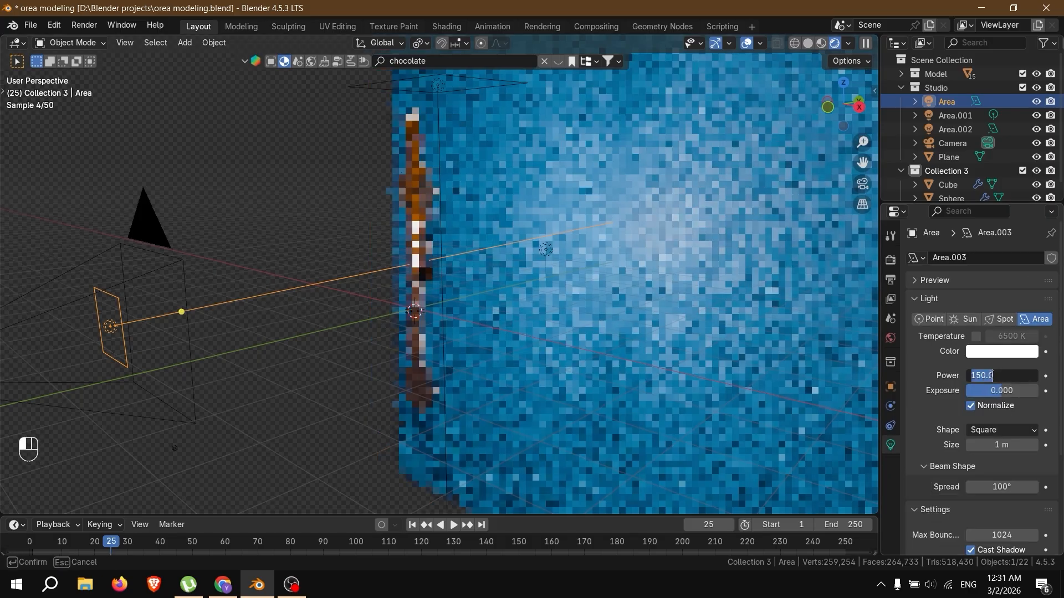
text(7)
key(Escape)
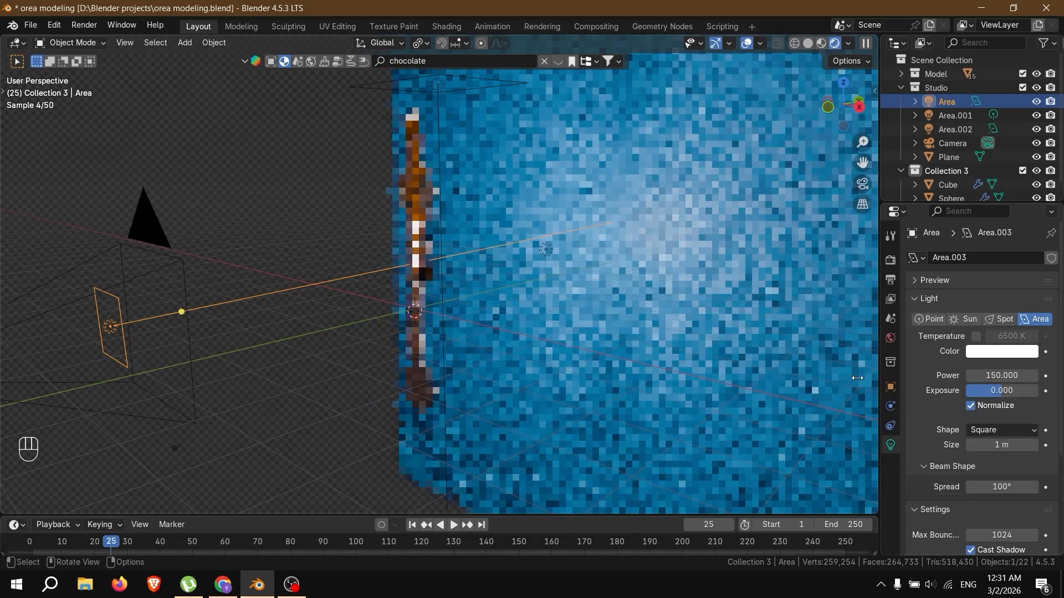
Step: Set the area light's beam spread to 180°
double_click(992, 483)
text(180)
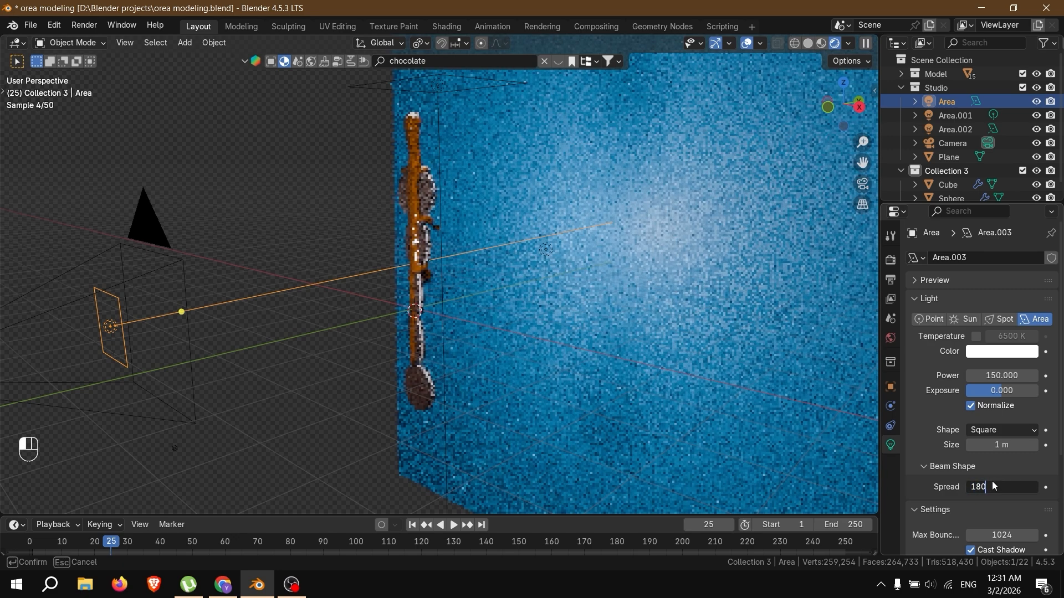
key(Return)
Step: Move the area light slightly toward the cookies along its local Z axis
middle_drag(558, 364, 461, 327)
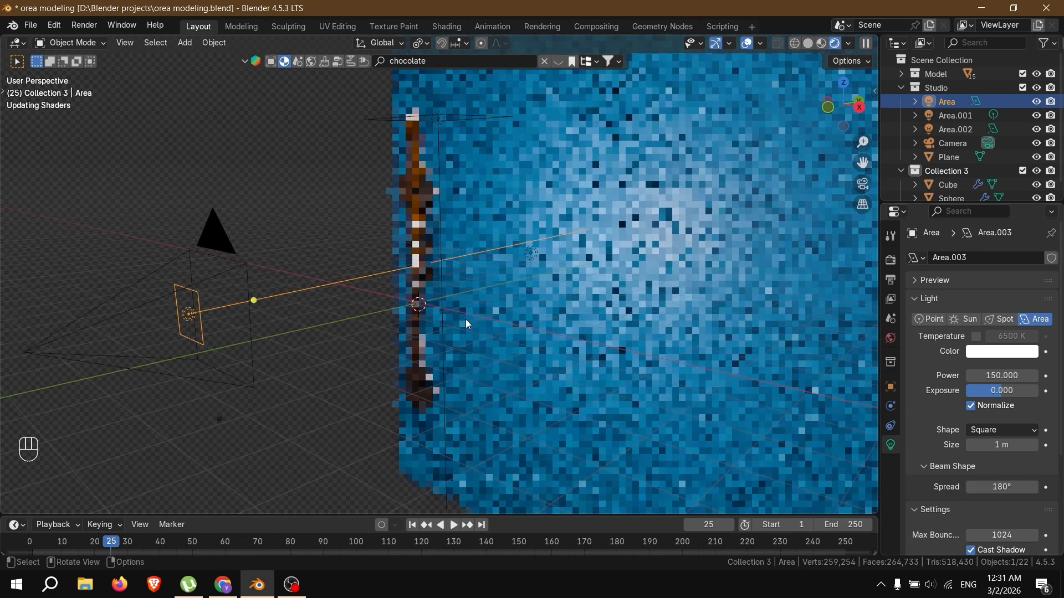
key(g)
key(z)
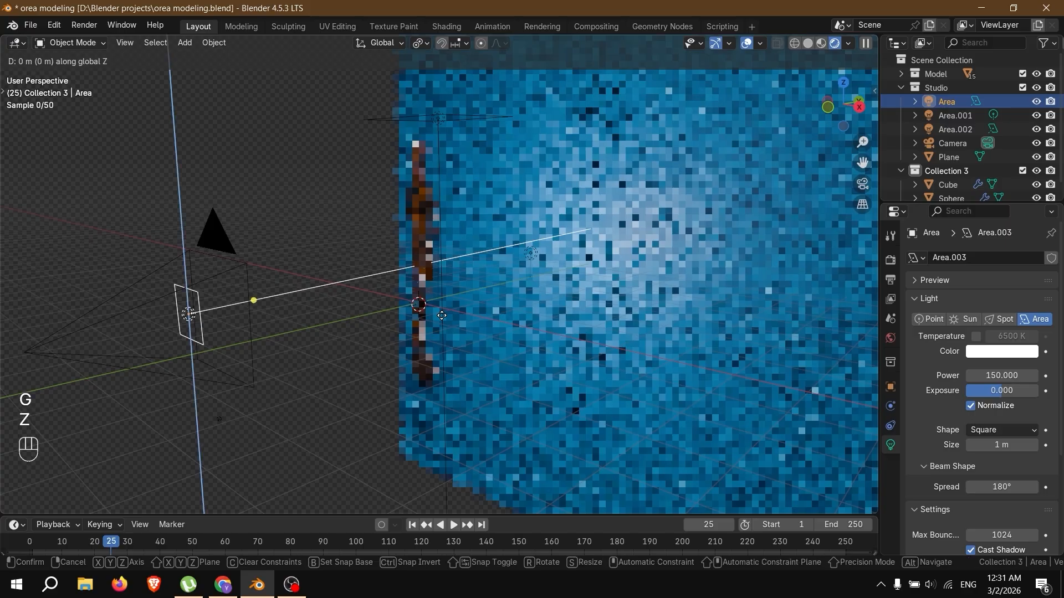
key(z)
click(453, 329)
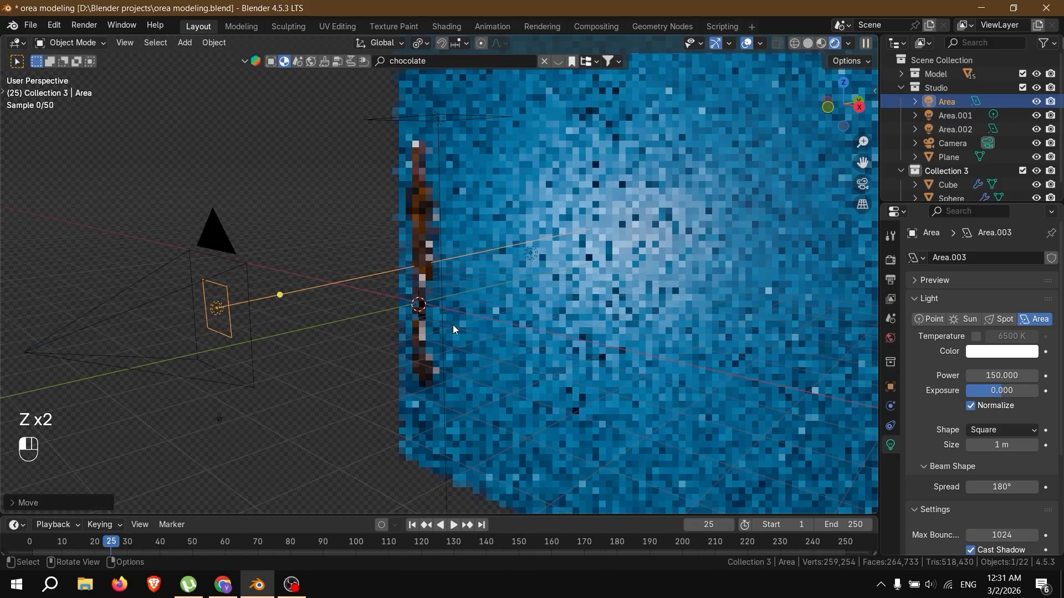
Step: Scale up the area light and bring it still closer to the cookies along its local Z axis
key(s)
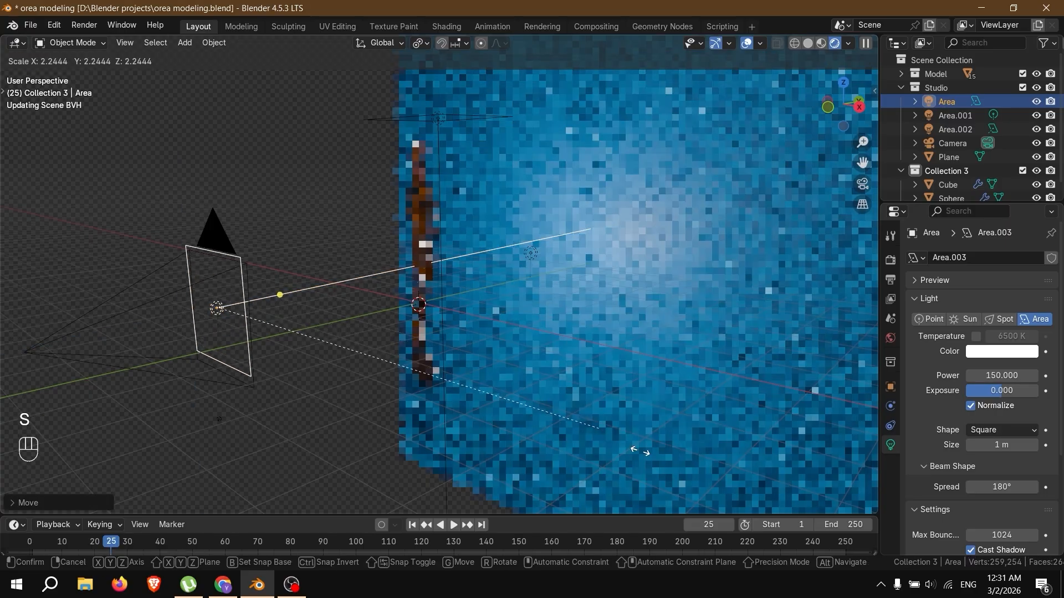
click(567, 402)
key(z)
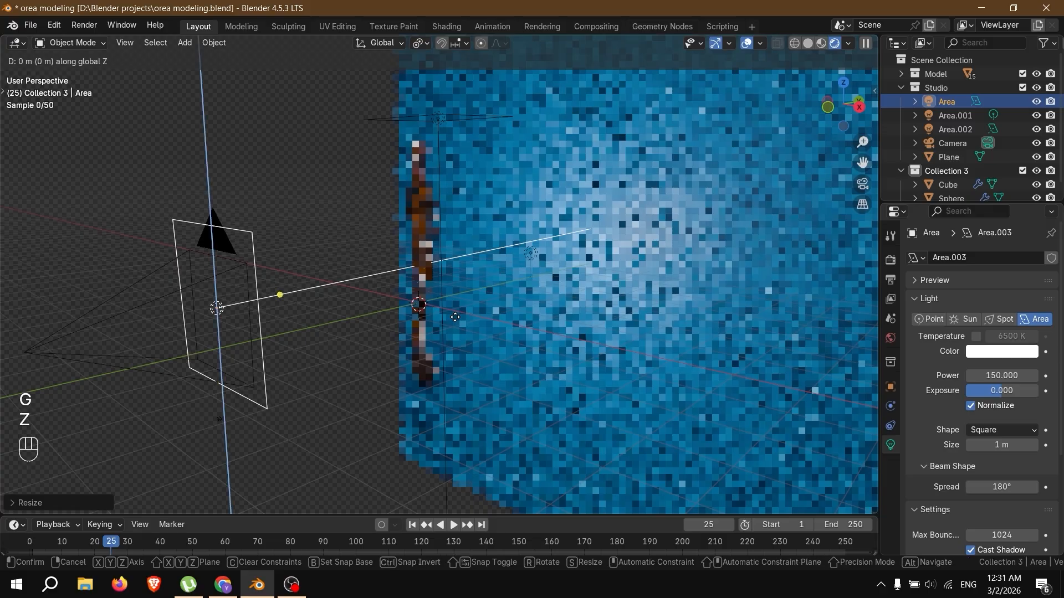
key(z)
click(481, 320)
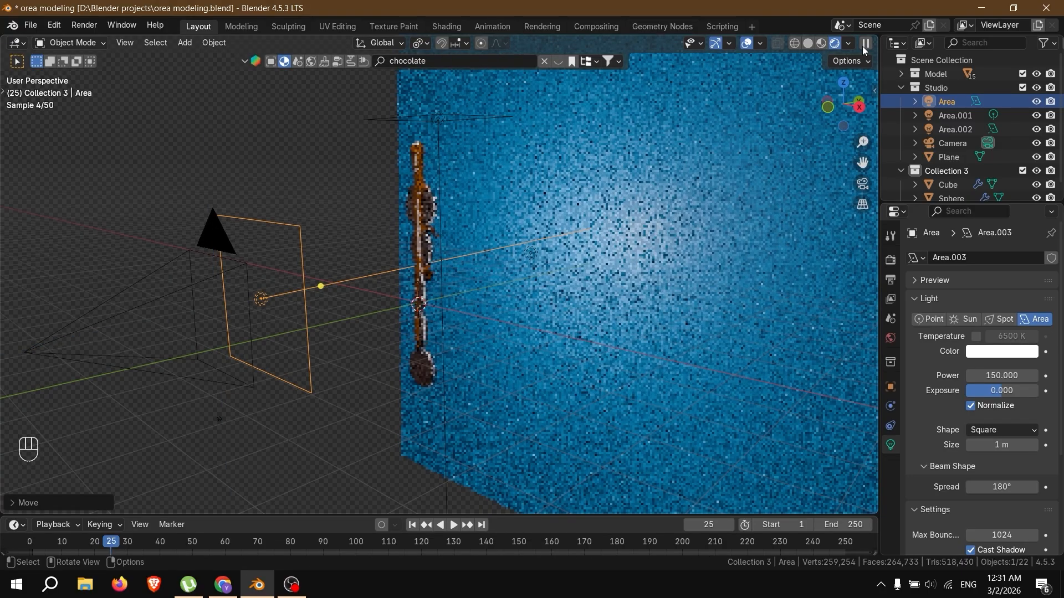
Step: Split the viewport in two, with a rendered camera view beside a solid-shaded perspective view, both framed on the cookies
mouse_move(869, 44)
mouse_down()
mouse_move(828, 138)
mouse_move(523, 182)
mouse_up()
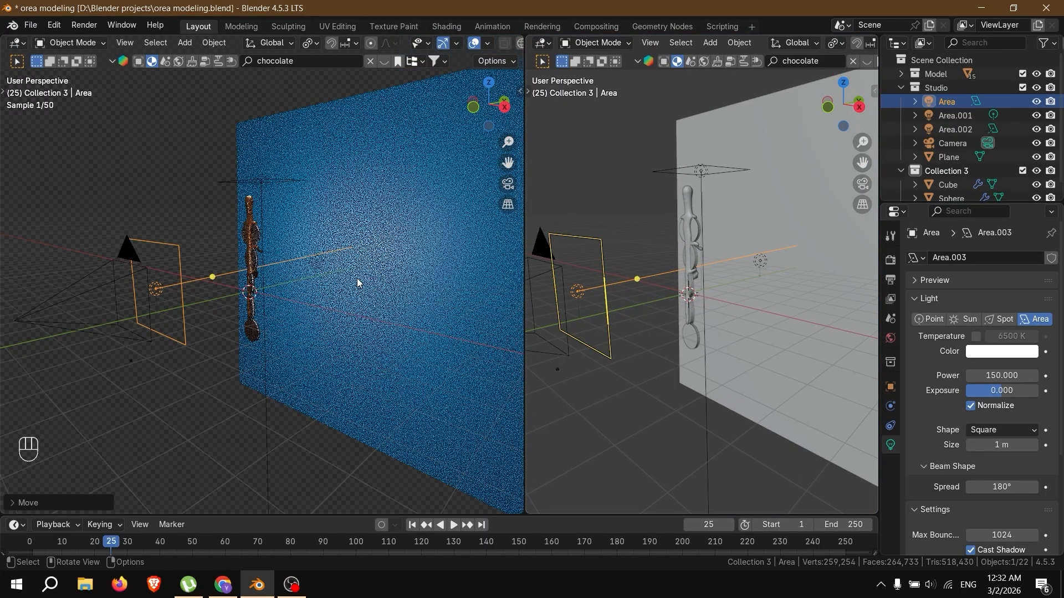
key(KP_0)
scroll(667, 282, up, 5)
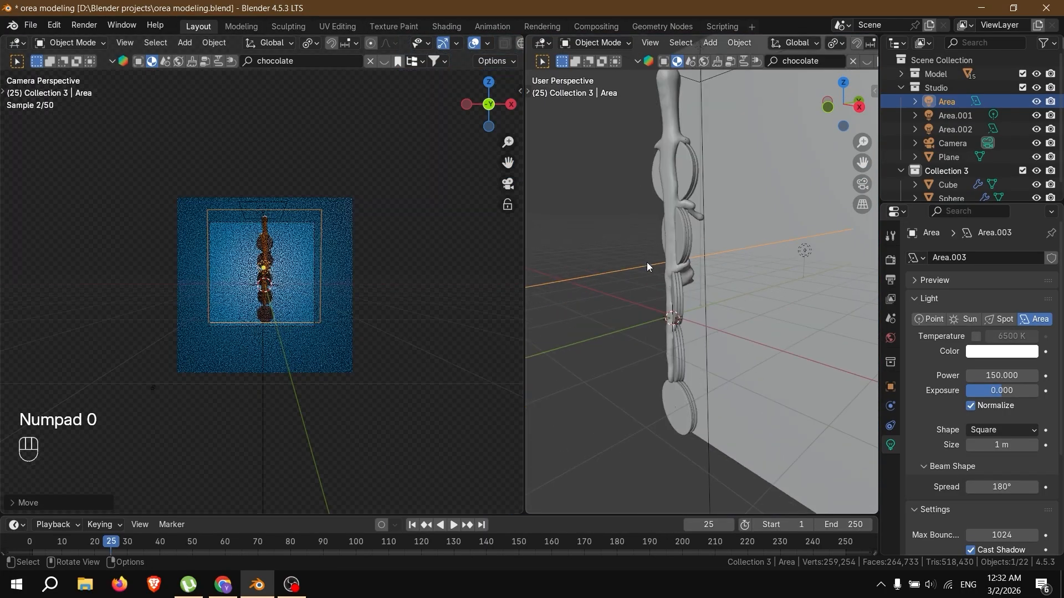
shift+middle_drag(650, 271, 704, 274)
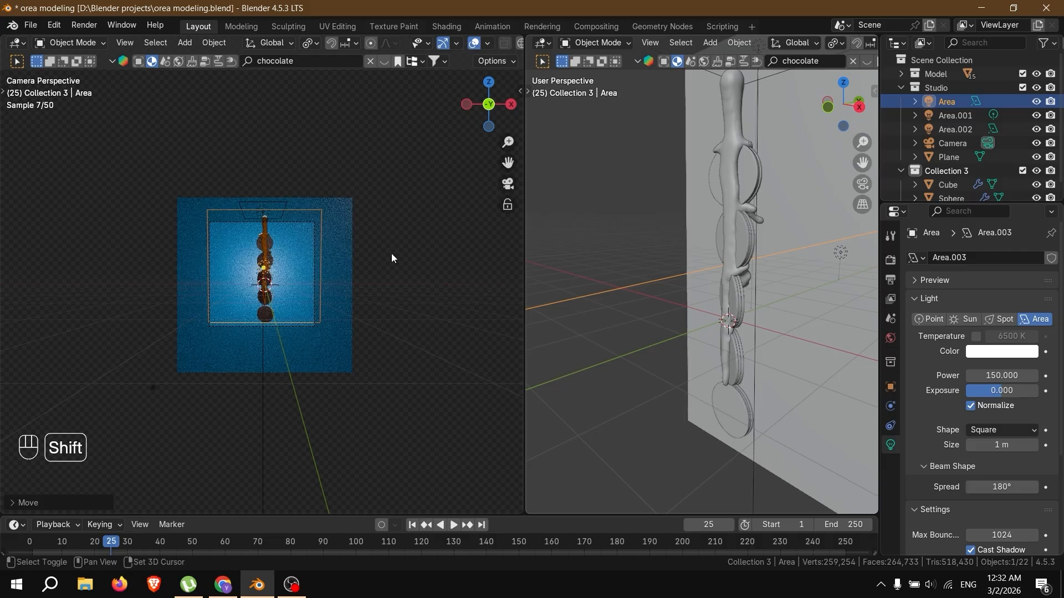
scroll(420, 254, up, 2)
scroll(357, 229, up, 1)
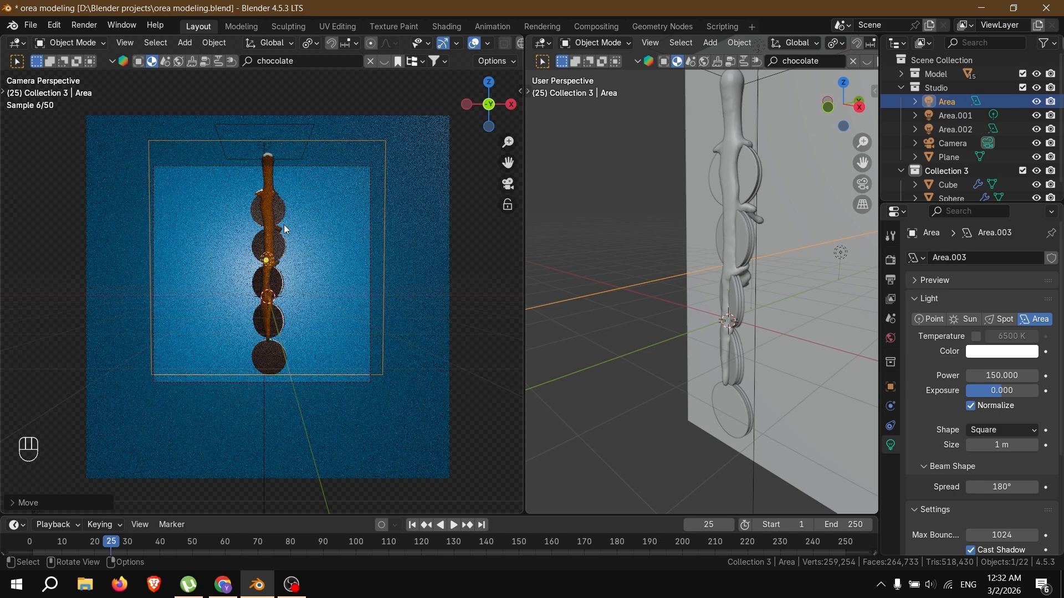
Step: Duplicate the front area light in place
click(287, 126)
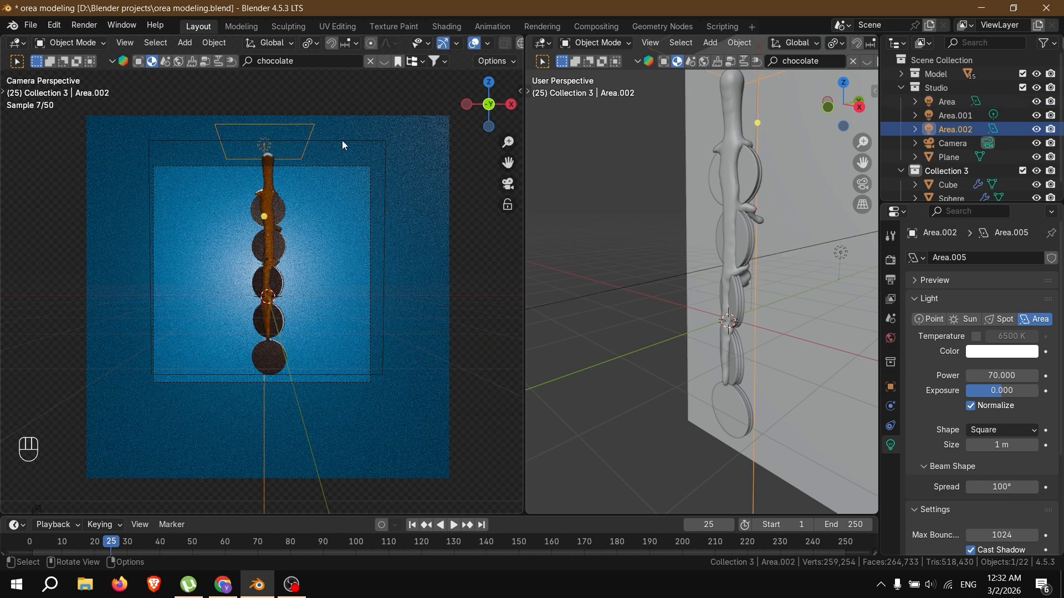
scroll(742, 251, down, 4)
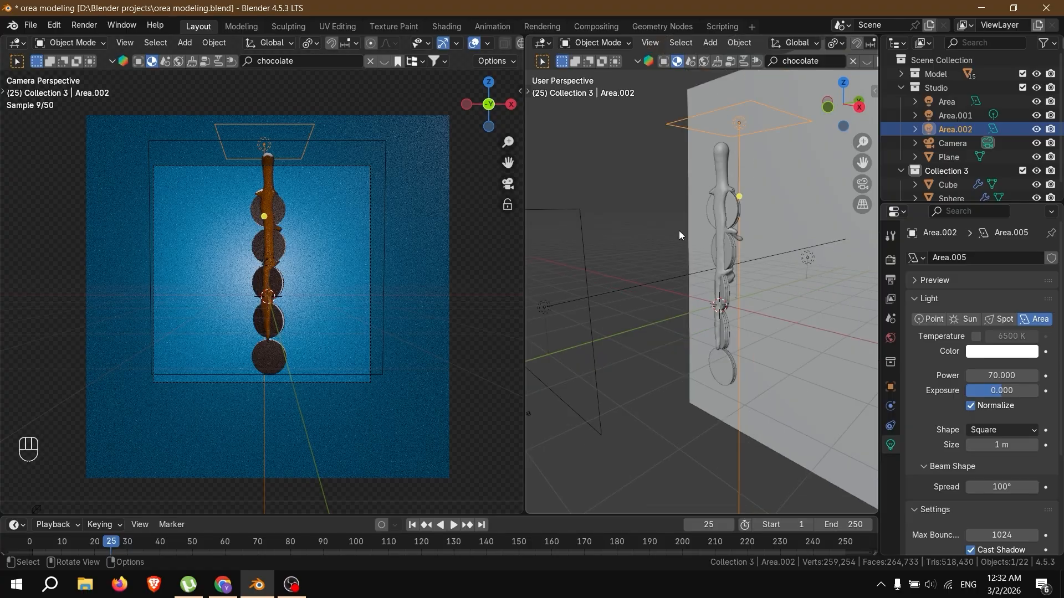
middle_drag(679, 231, 700, 235)
click(682, 256)
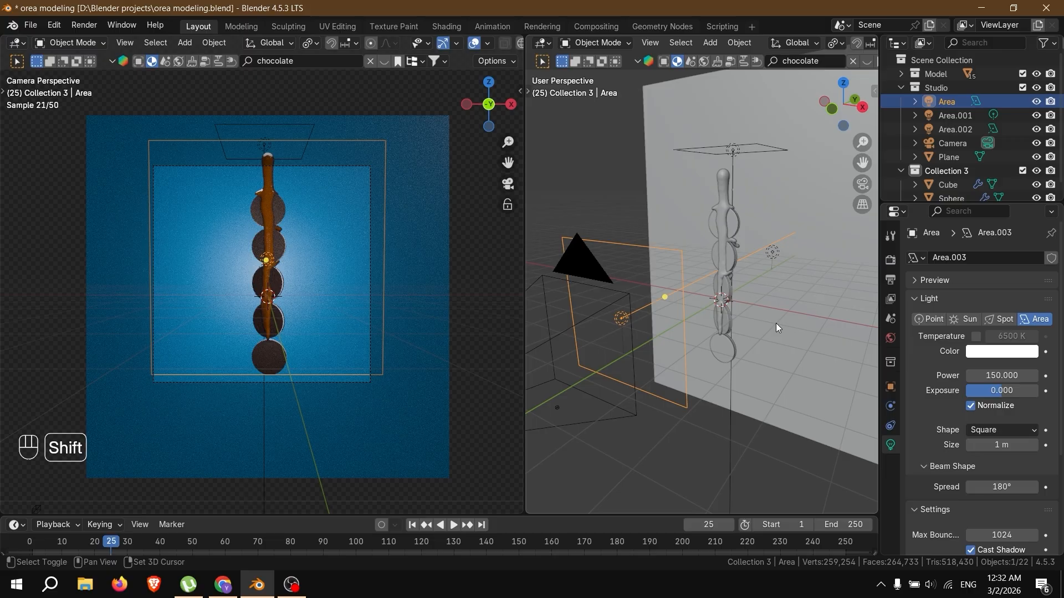
key(shift+d)
right_click(785, 302)
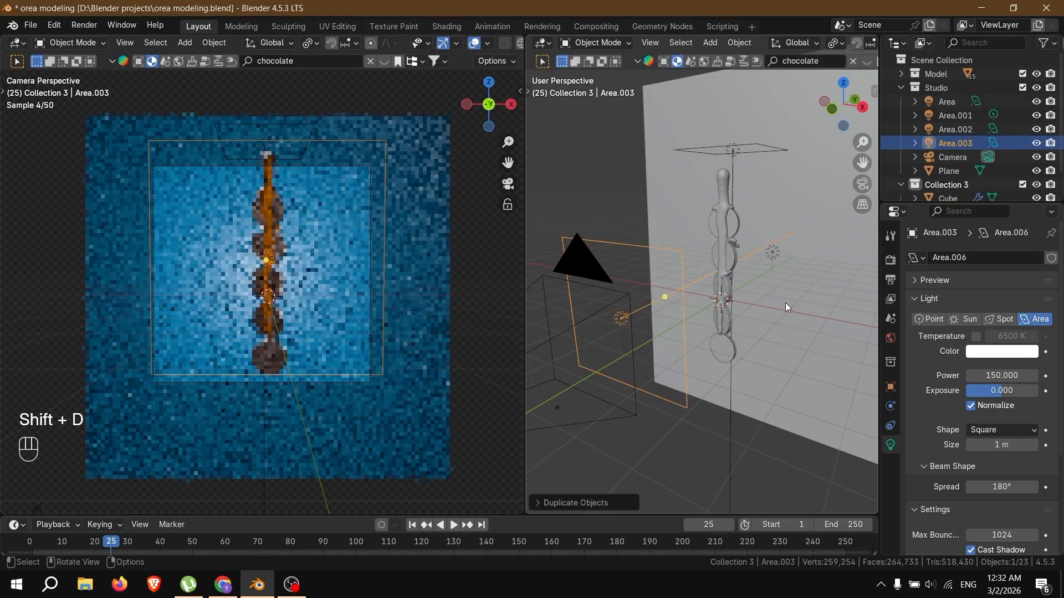
Step: Set the pivot to the 3D Cursor and rotate the duplicated light about Z by 180° plus about another 50°
click(835, 43)
click(840, 92)
key(r)
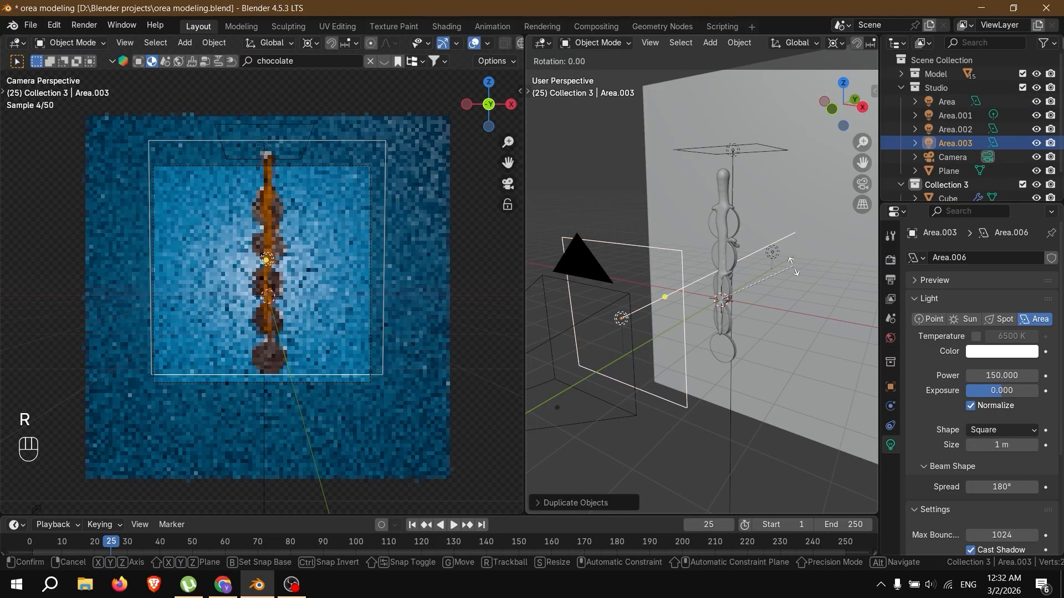
key(z)
key(KP_1)
key(KP_8)
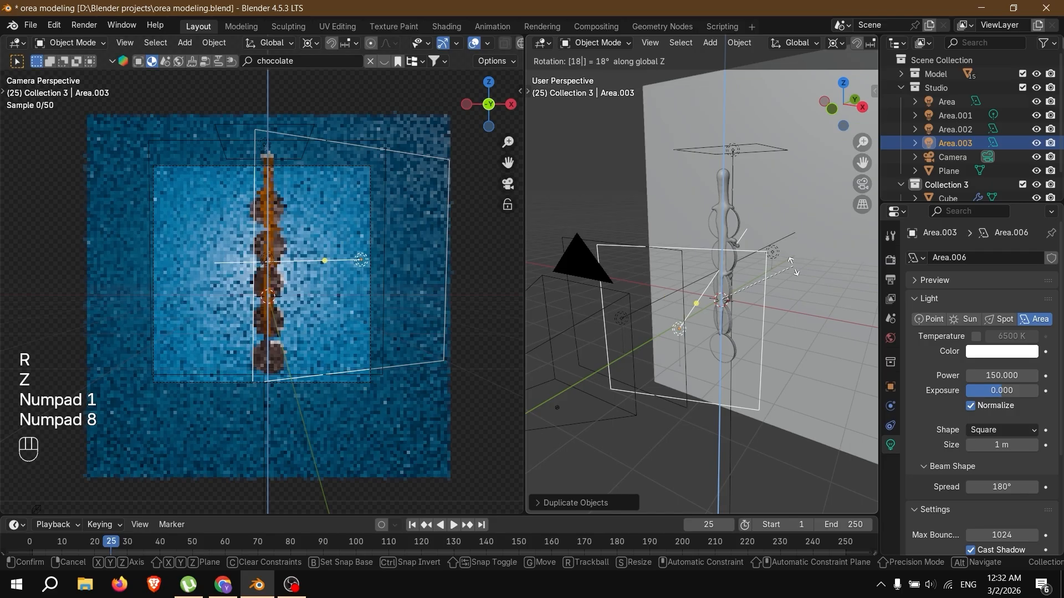
key(KP_0)
key(Return)
key(z)
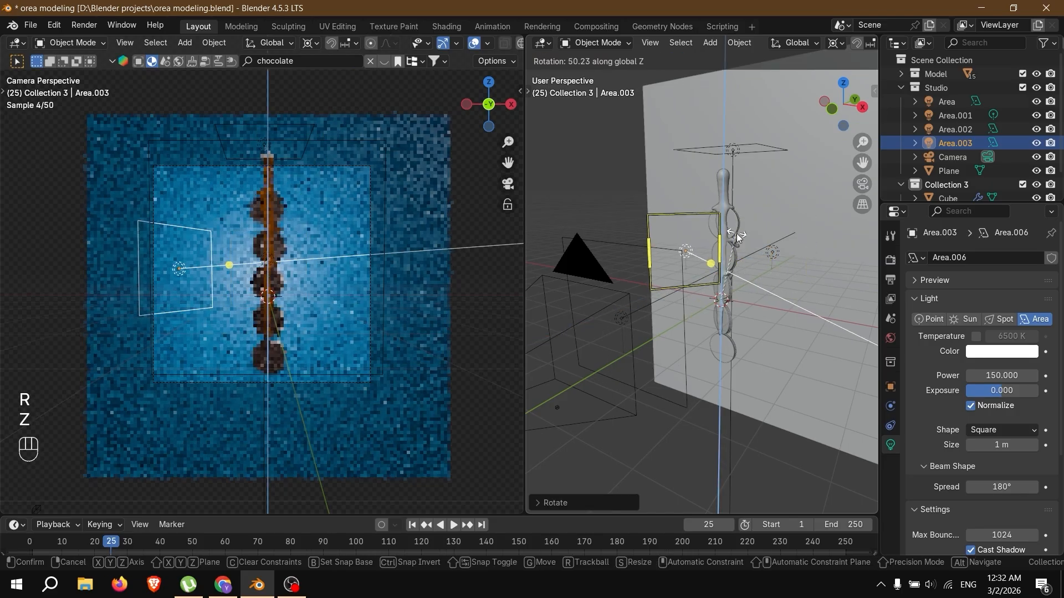
click(759, 292)
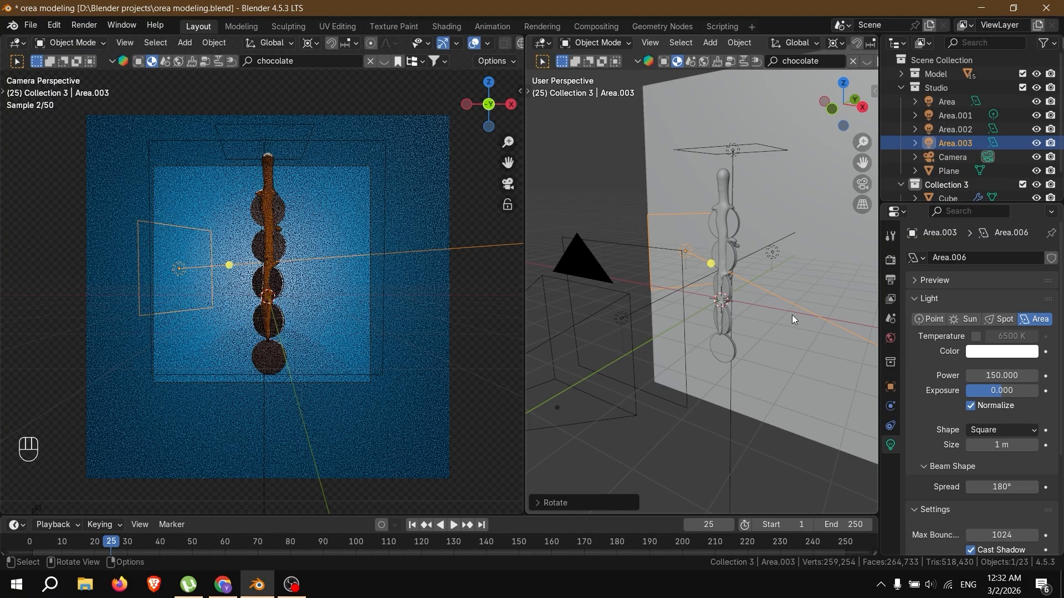
click(999, 377)
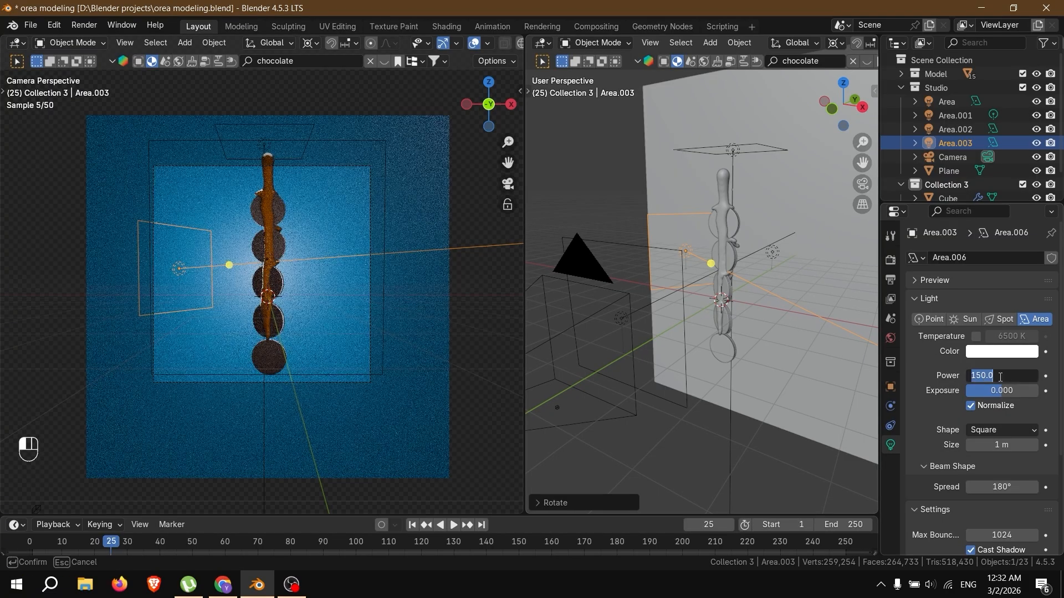
text(200)
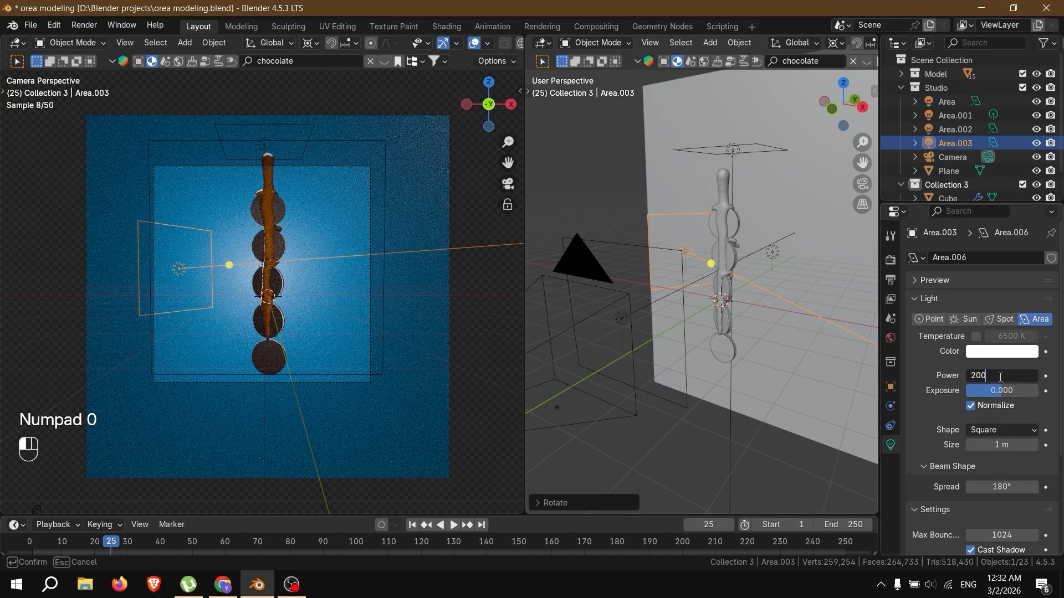
key(Escape)
click(991, 378)
click(823, 426)
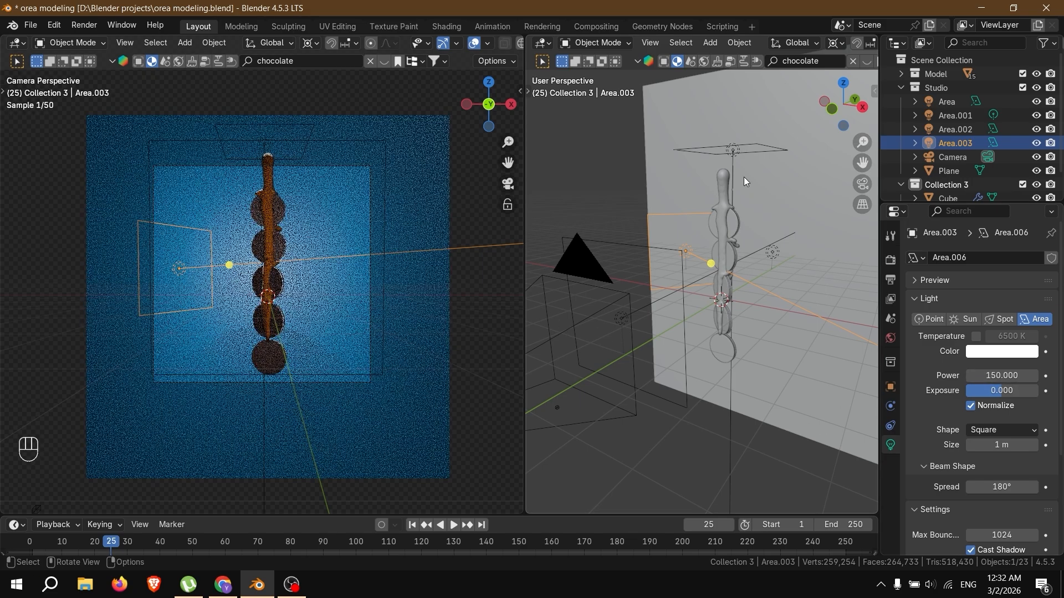
key(s)
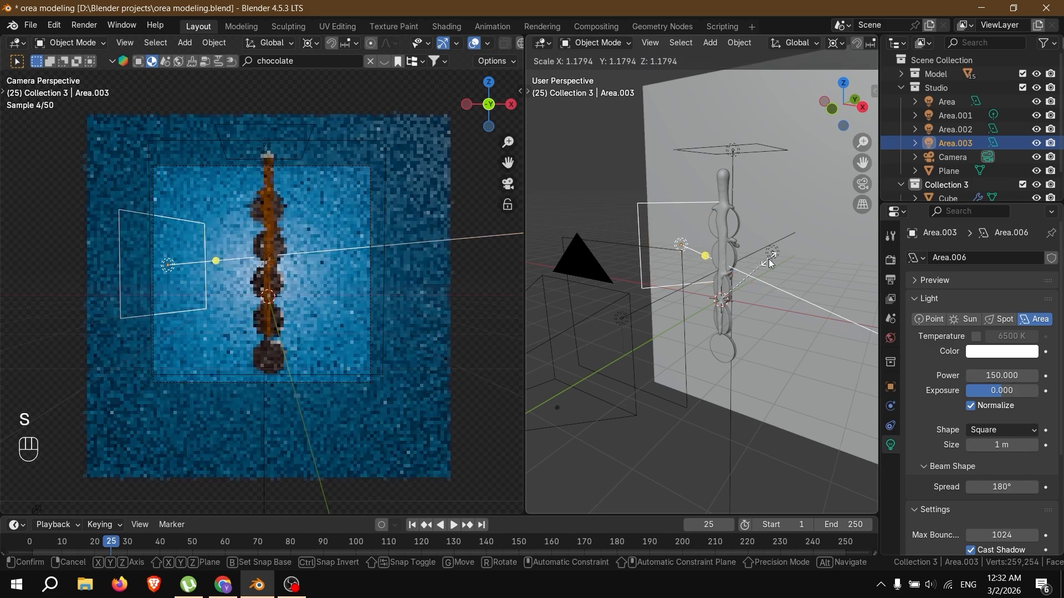
click(866, 311)
Step: Set the pivot to Individual Origins and scale up the front area light by about 1.4
click(679, 259)
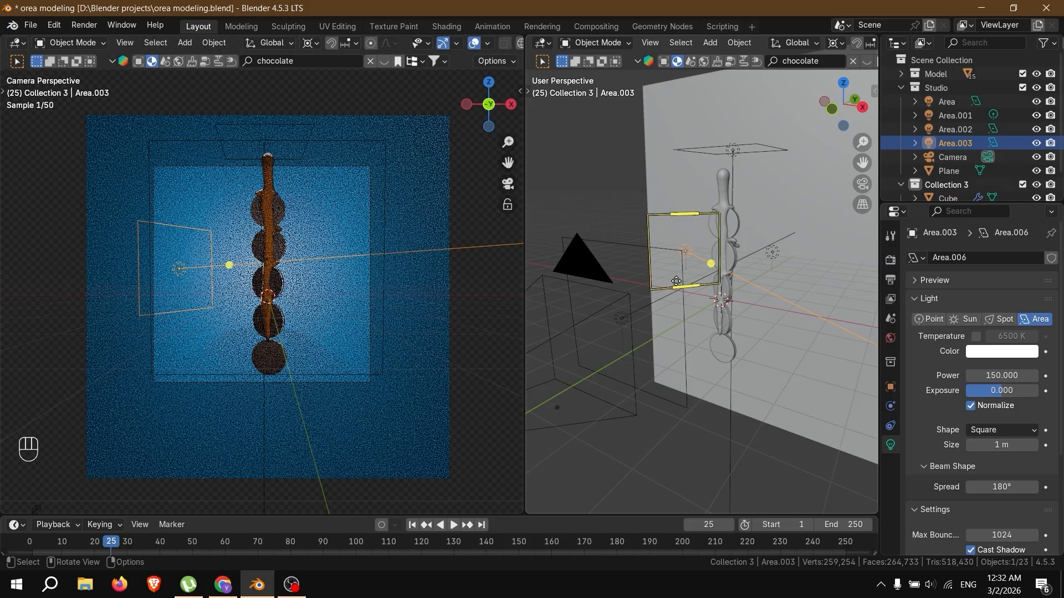
click(670, 251)
key(s)
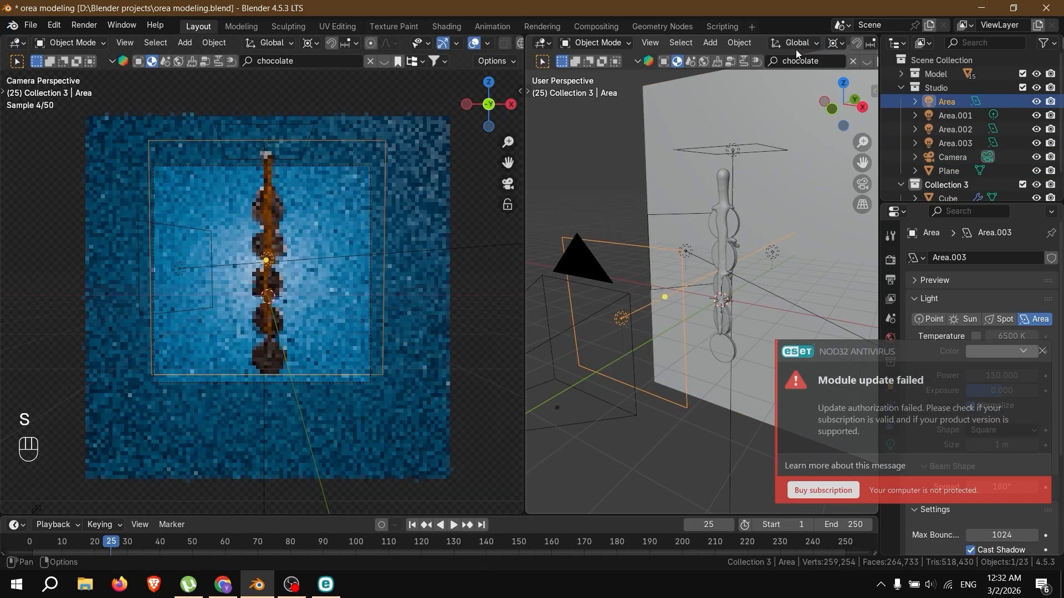
click(832, 42)
click(845, 120)
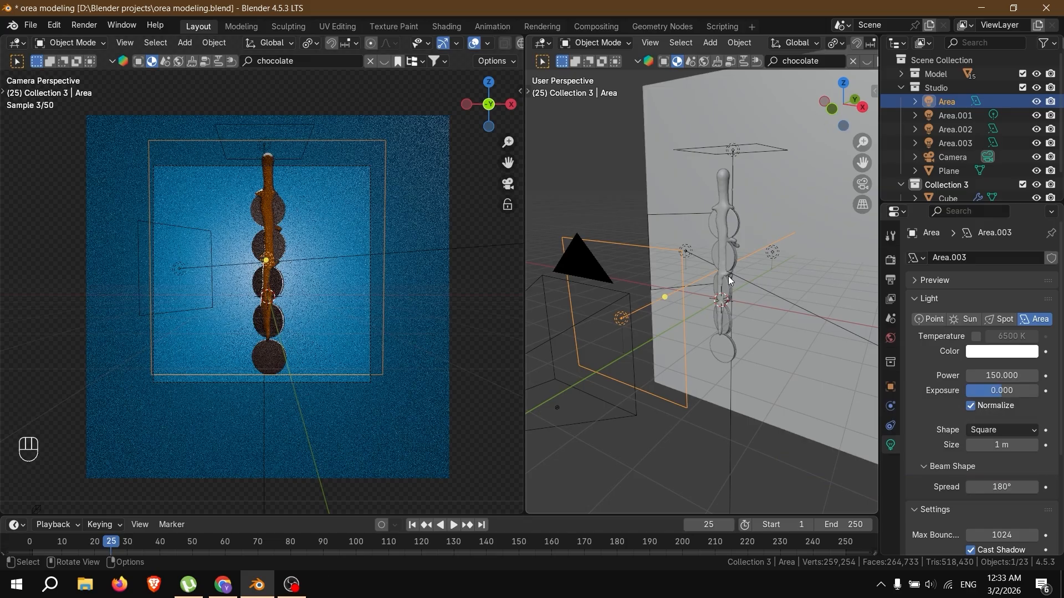
key(s)
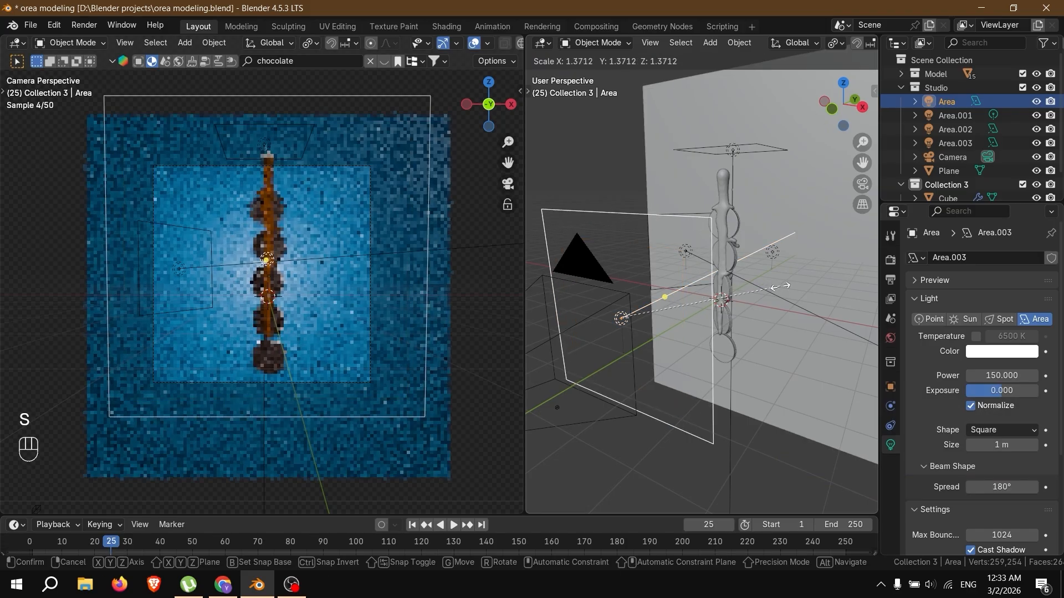
click(694, 250)
Step: Scale the rotated area light behind the cookies down to about 0.81
click(690, 251)
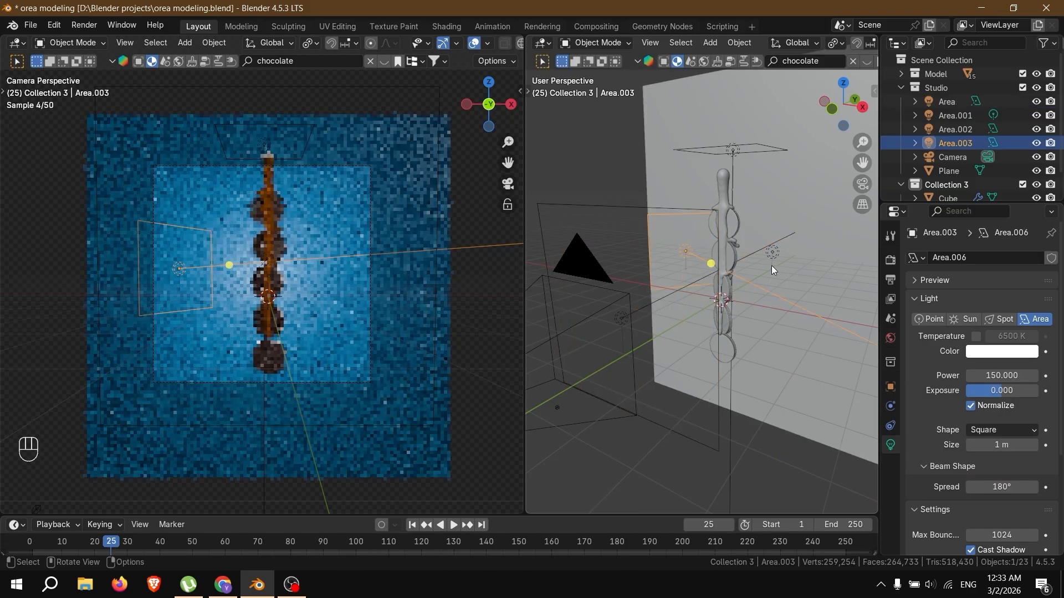
key(s)
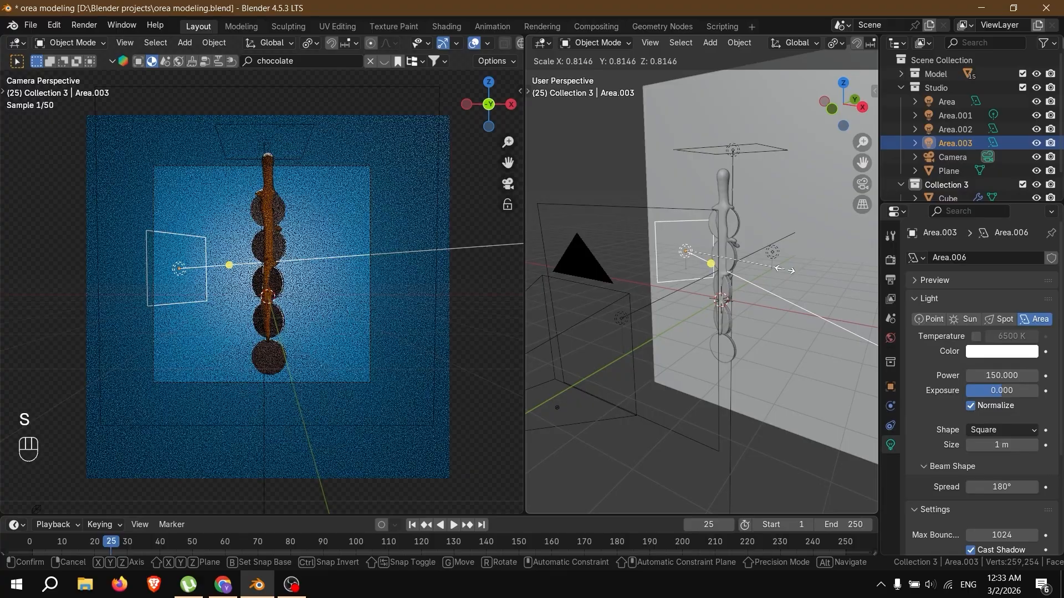
click(785, 269)
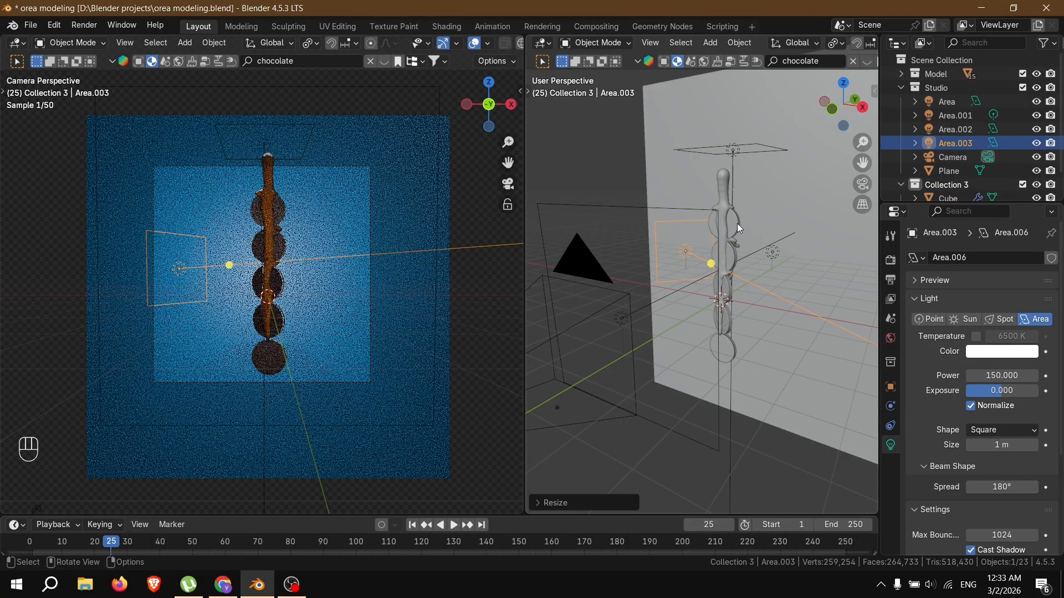
Step: Set the pivot to the 3D Cursor and rotate the overhead area light 90° about the X axis
middle_drag(737, 224, 740, 159)
click(734, 160)
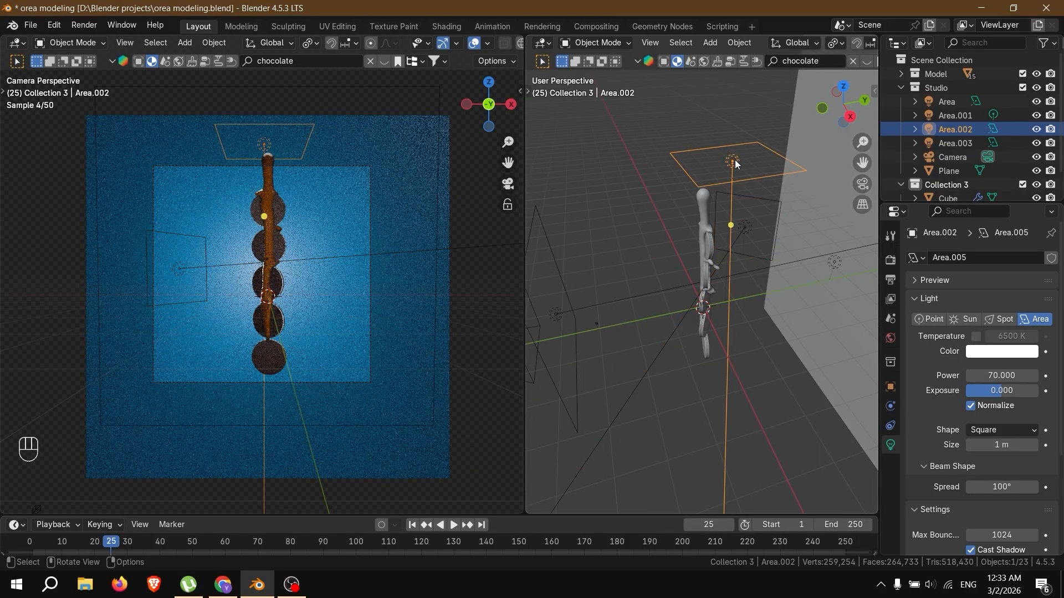
mouse_move(768, 217)
middle_down()
mouse_move(840, 197)
mouse_move(787, 226)
middle_up()
key(r)
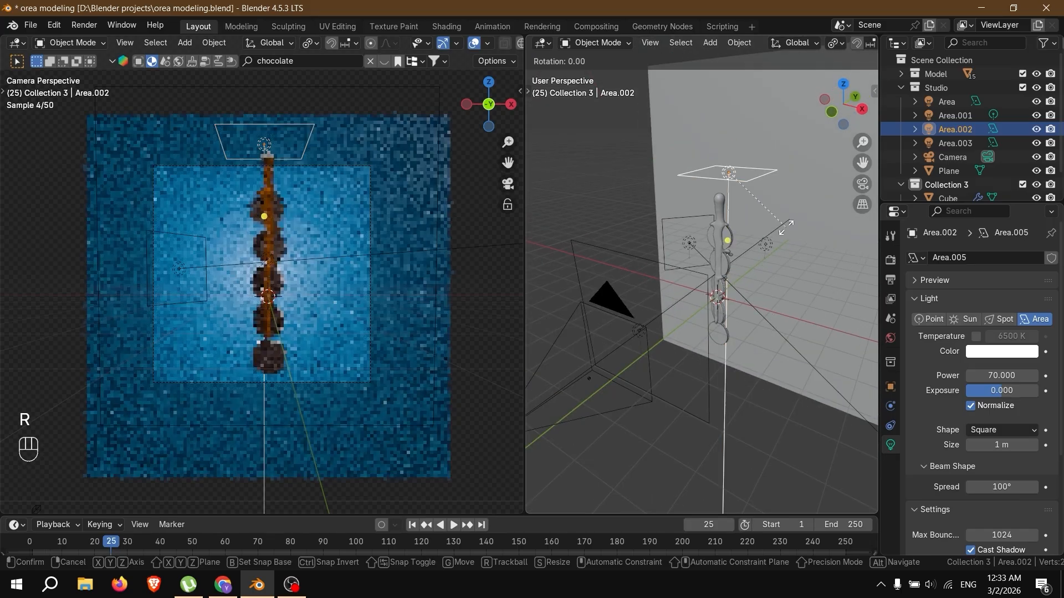
key(z)
right_click(786, 227)
click(834, 43)
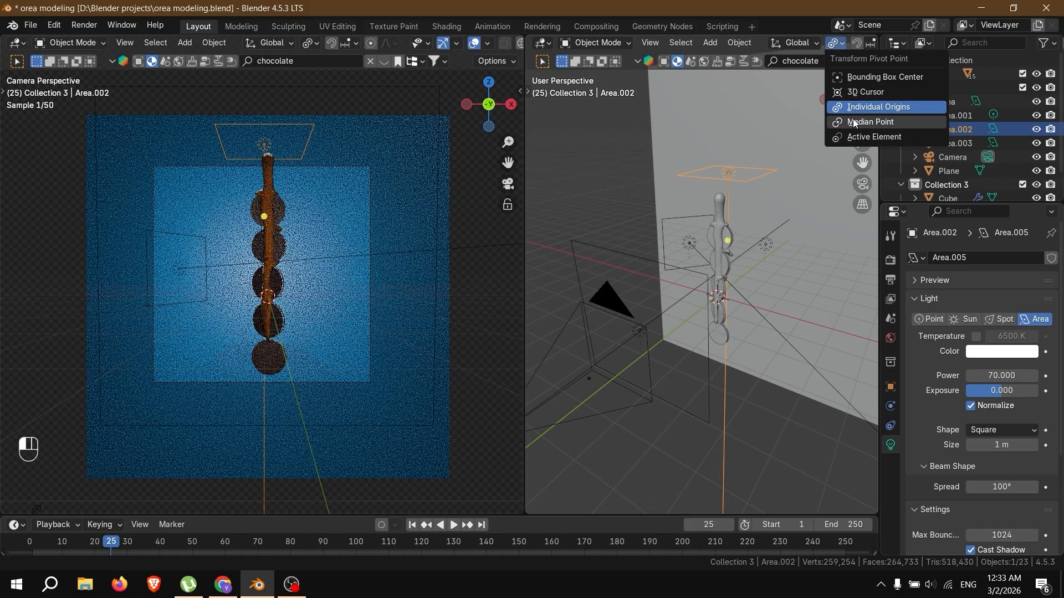
click(846, 91)
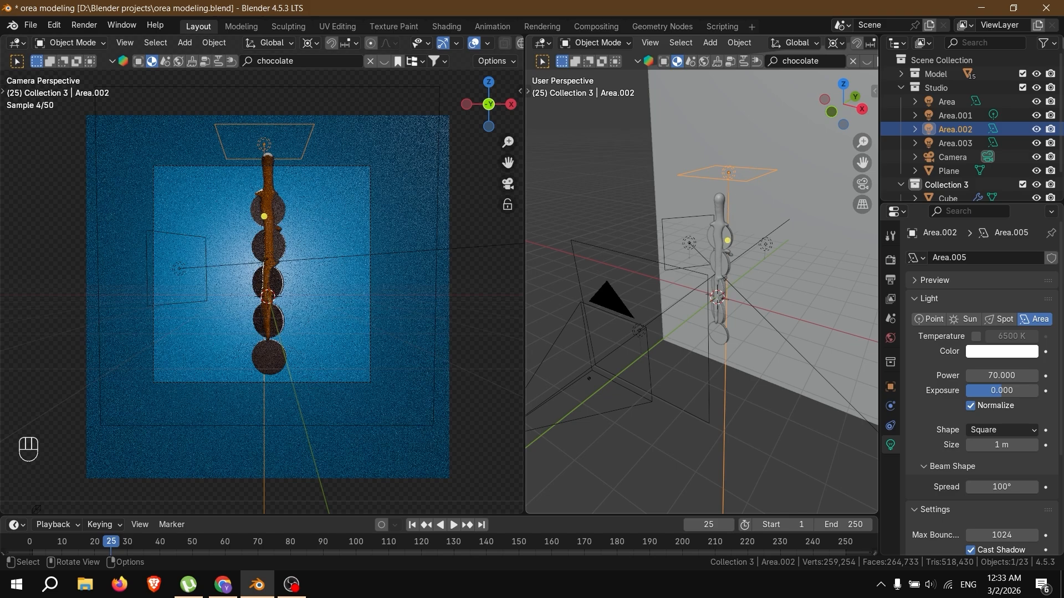
key(r)
key(x)
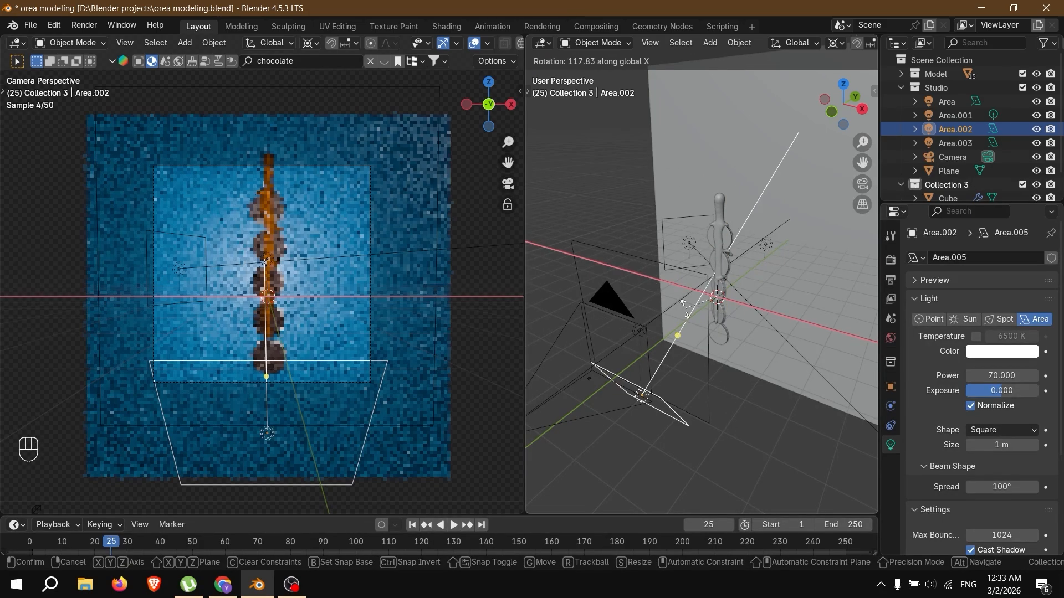
key(KP_9)
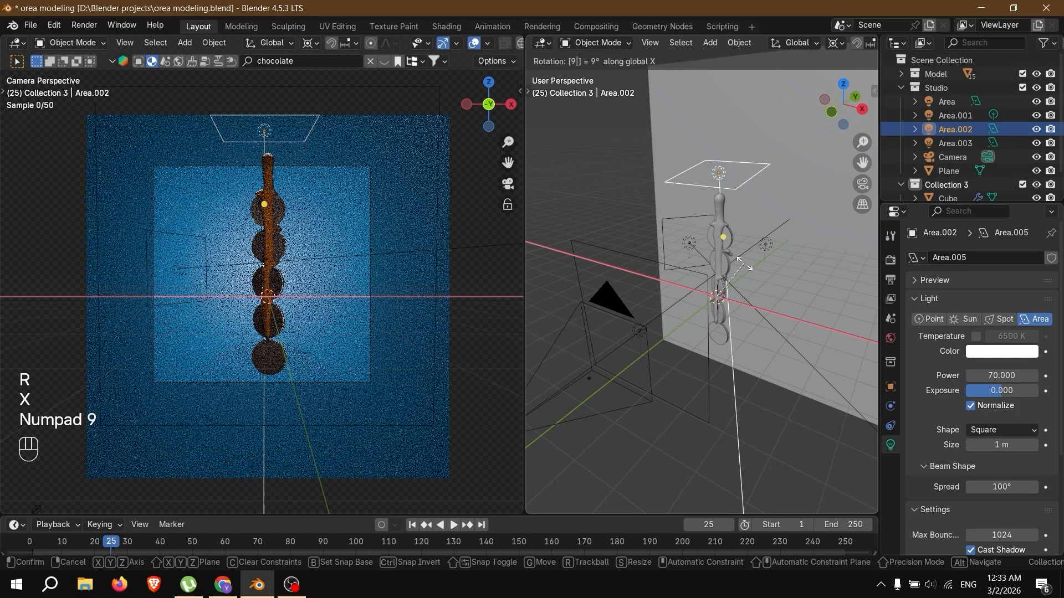
key(KP_0)
click(740, 260)
Step: Rotate the same light about global Z to the right side of the cookies, and set the pivot back to Individual Origins
key(r)
key(z)
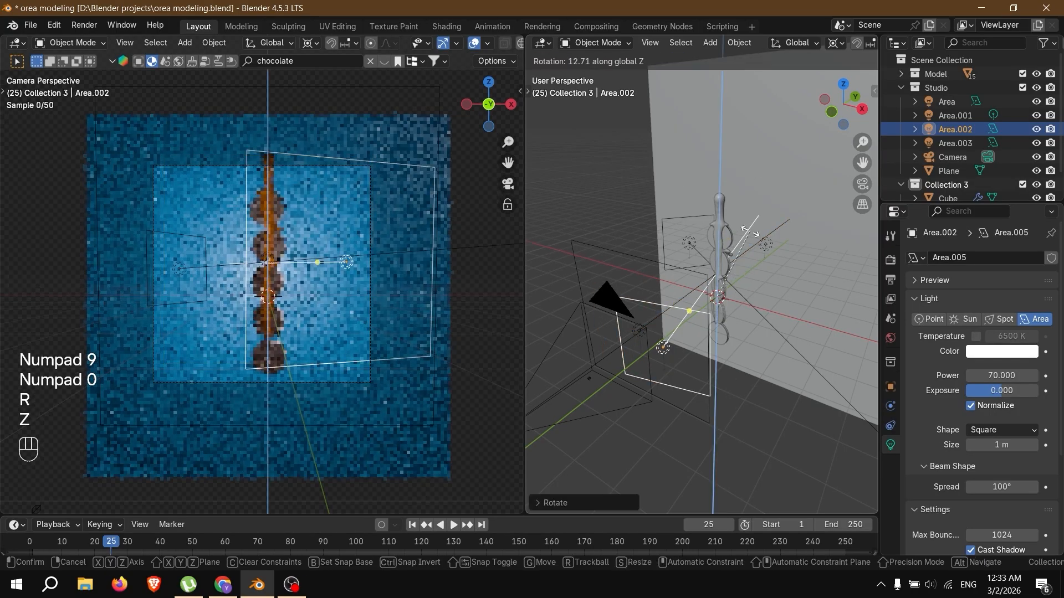
click(716, 235)
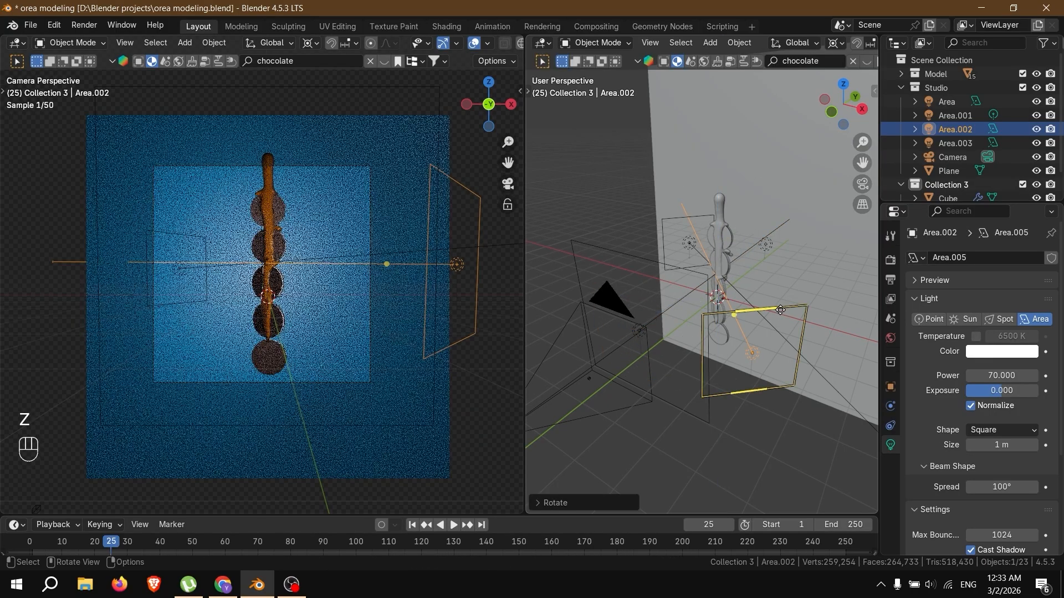
key(s)
right_click(793, 274)
click(835, 45)
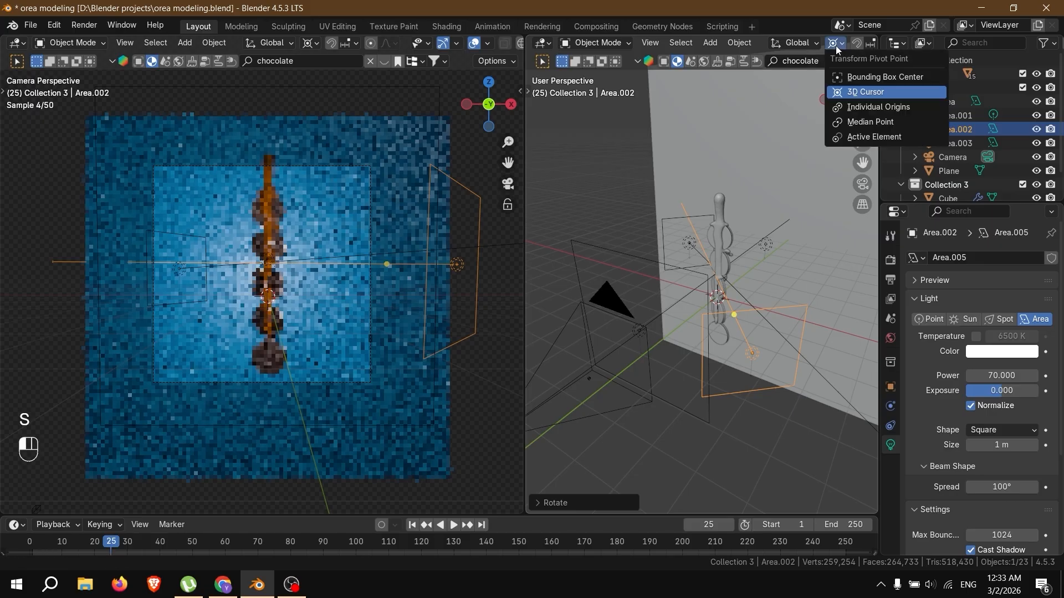
click(841, 106)
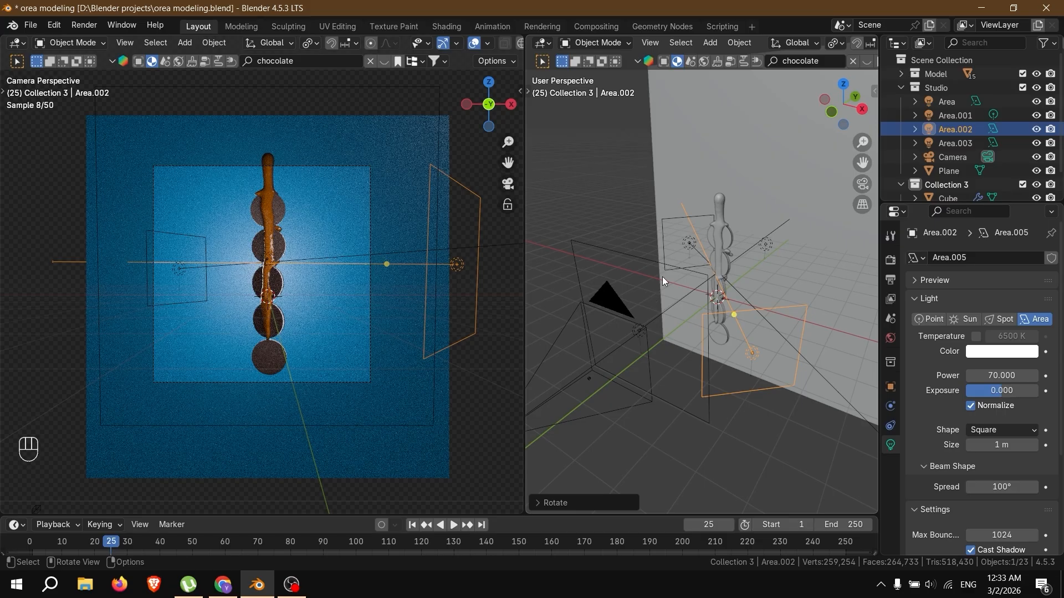
Step: Set the beam spread of the right-side area light to 180°, matching the light behind the cookies
click(679, 220)
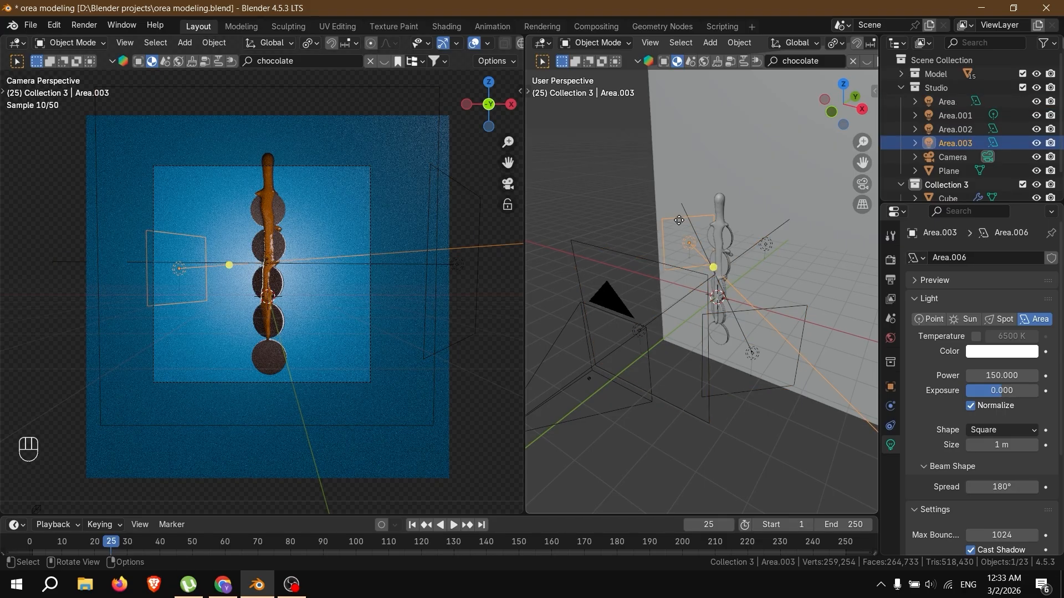
click(800, 289)
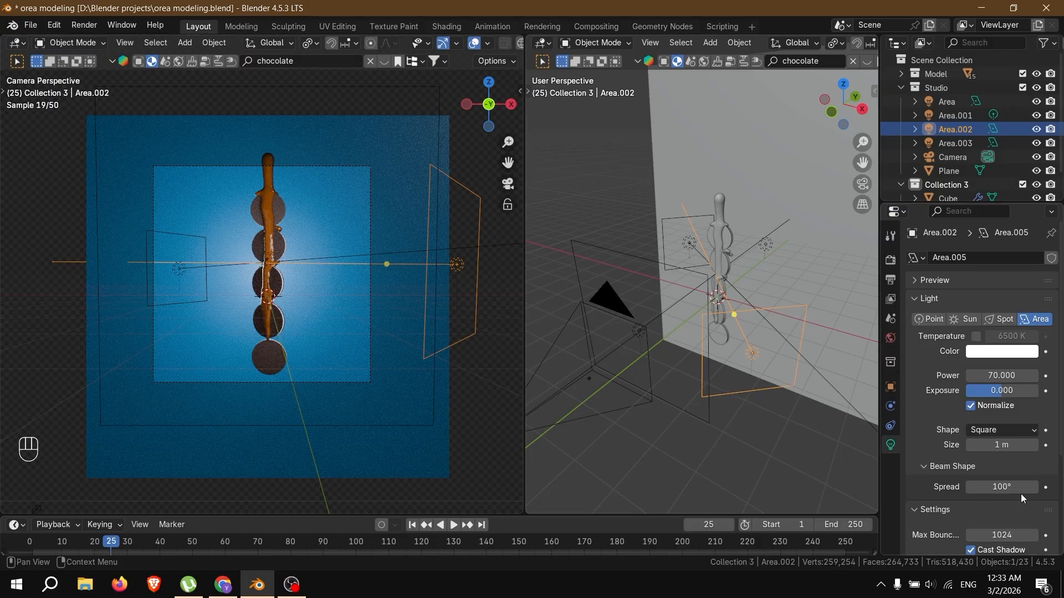
click(1007, 487)
text(180)
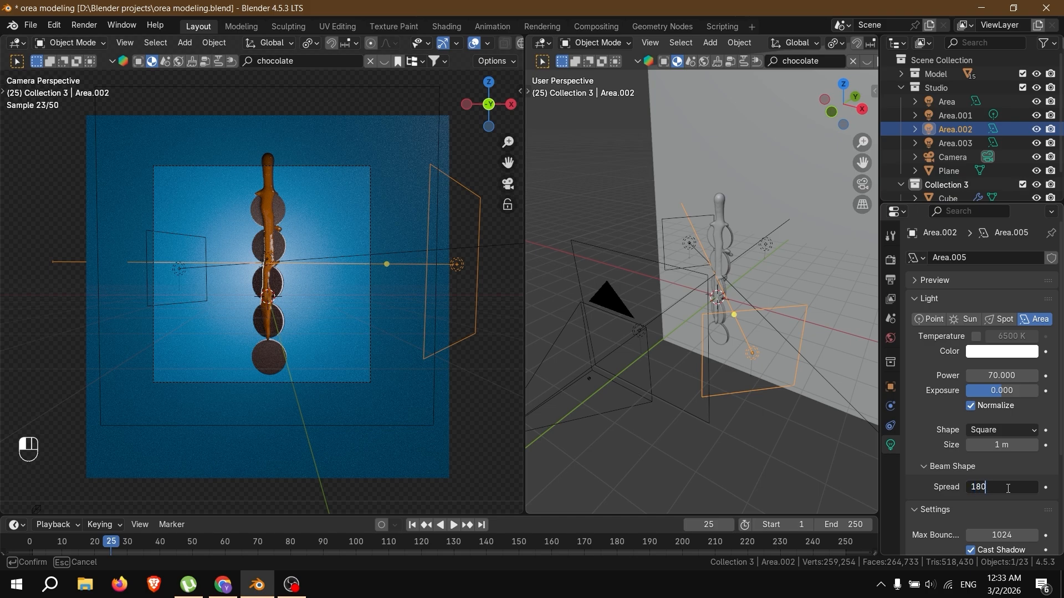
key(Return)
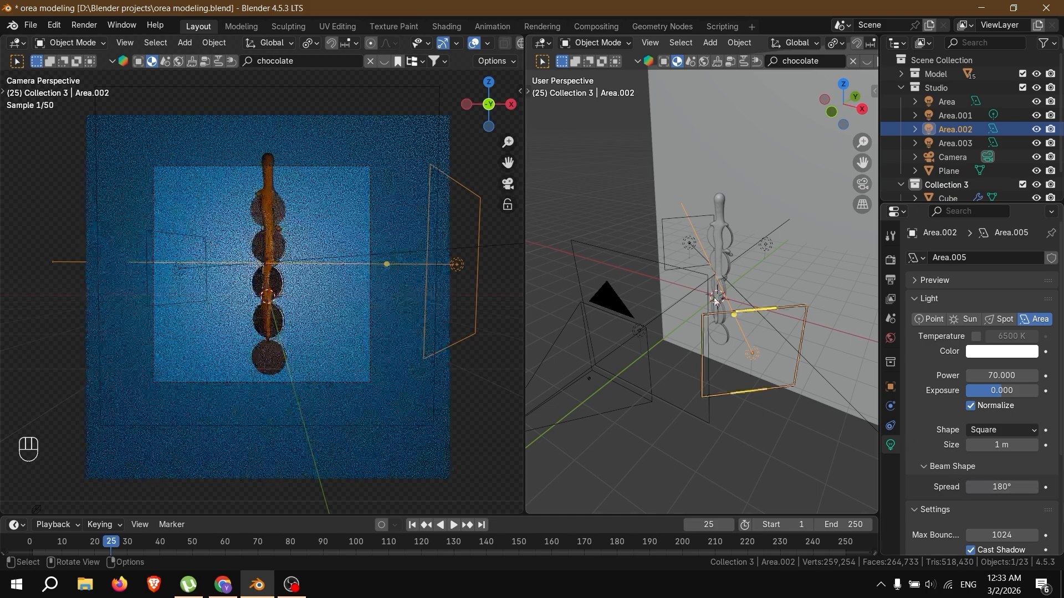
click(687, 242)
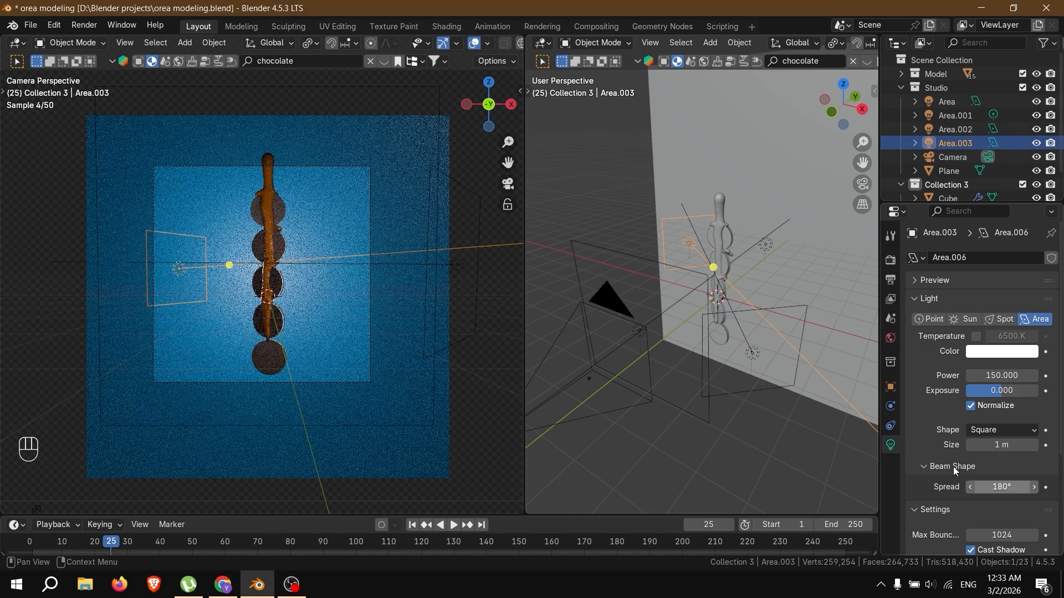
Step: Duplicate the right-side area light and raise the copy about 2.15 m along global Z
click(767, 311)
key(shift+d)
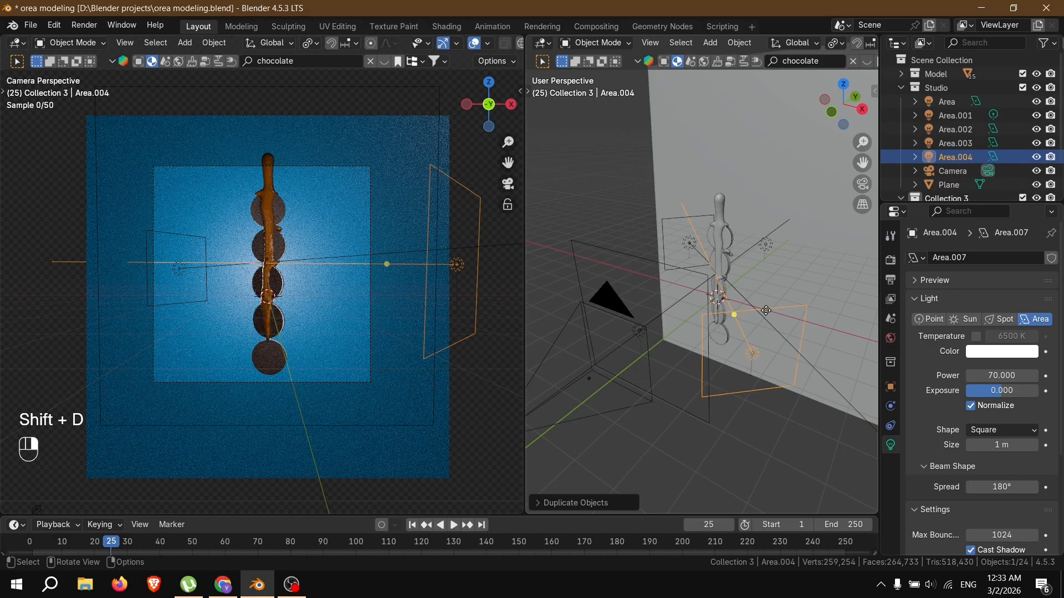
key(g)
key(z)
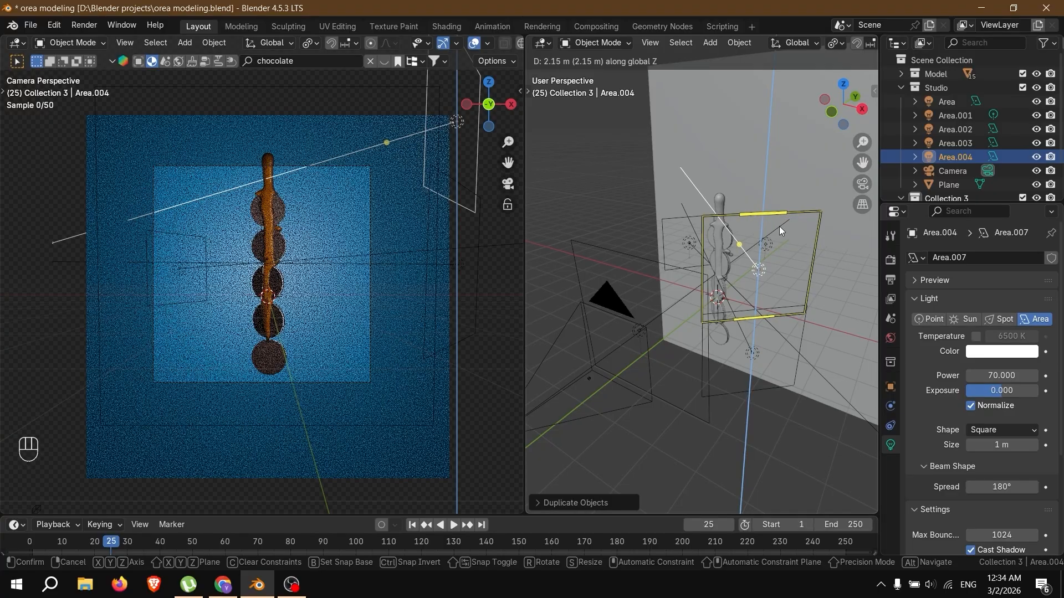
click(779, 227)
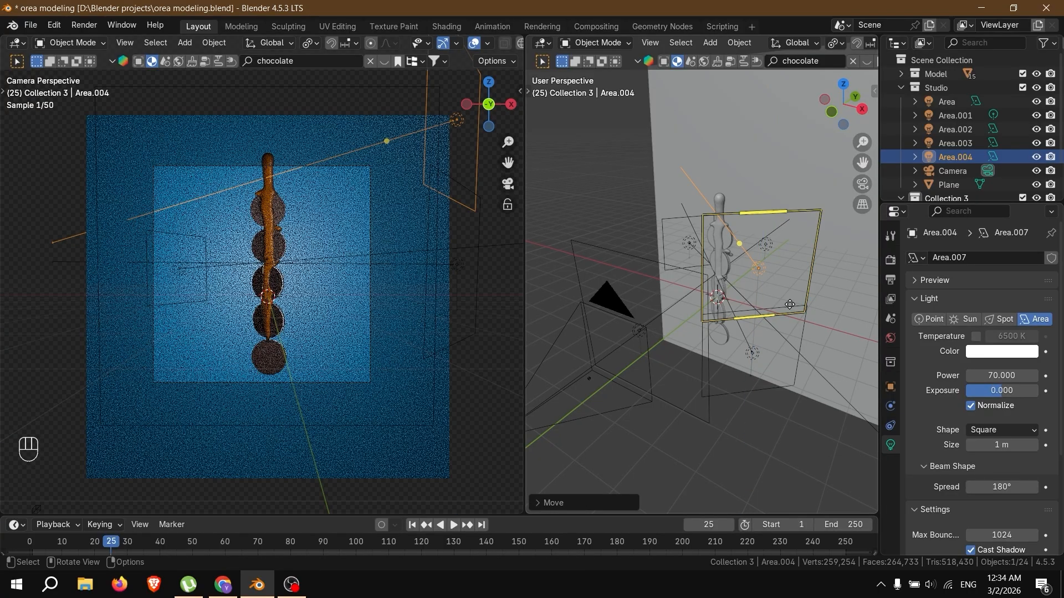
Step: Scale down the duplicated light and move it closer to the cookies along its local Z axis
key(s)
click(788, 316)
key(g)
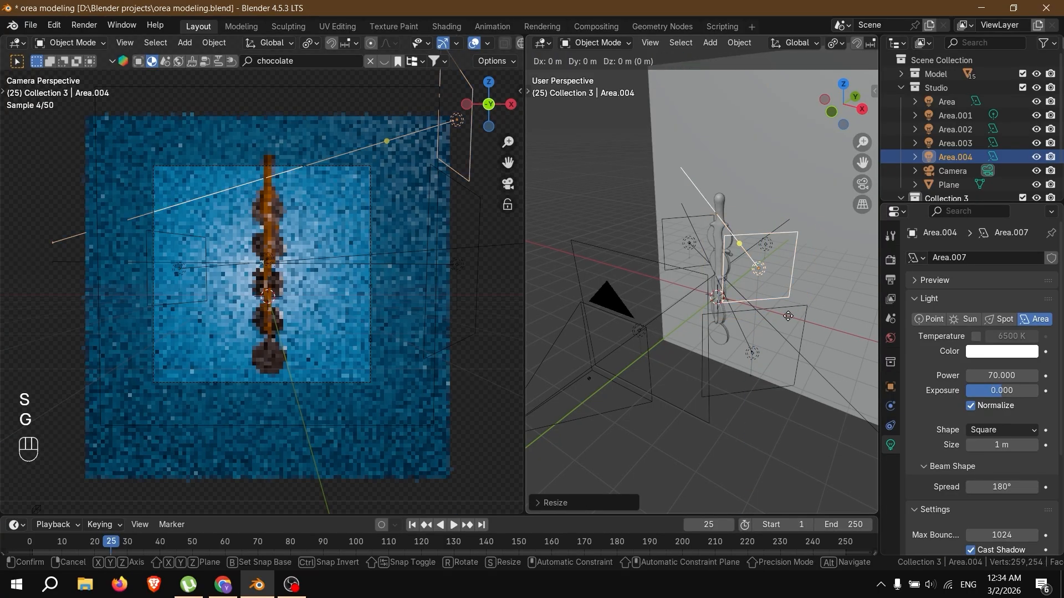
key(z)
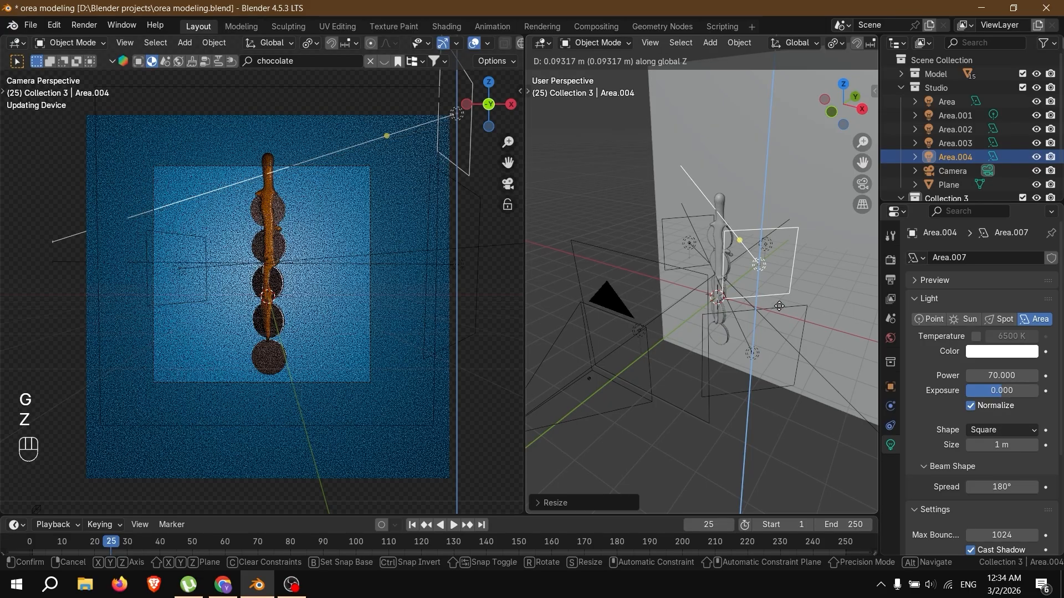
right_click(810, 302)
key(g)
key(z)
key(z)
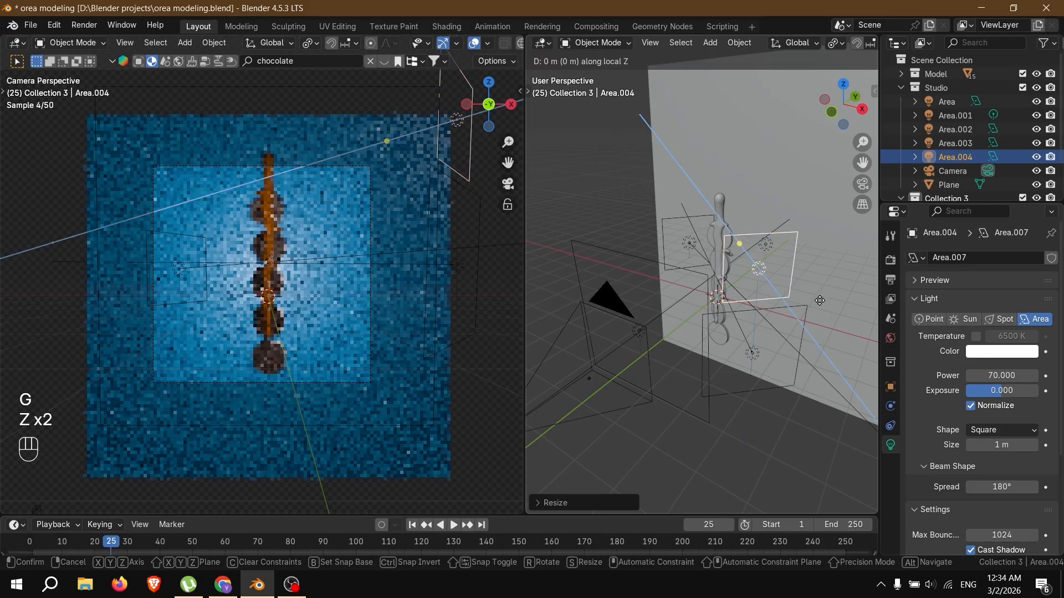
click(819, 301)
Step: Set the power of the duplicated light to 30
click(1000, 375)
text(30)
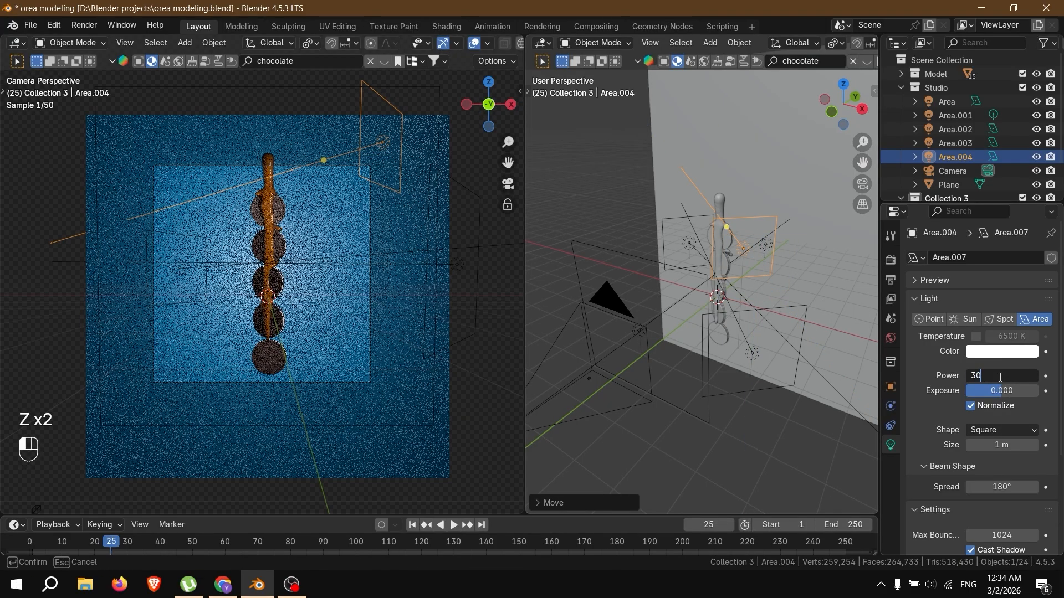
key(Return)
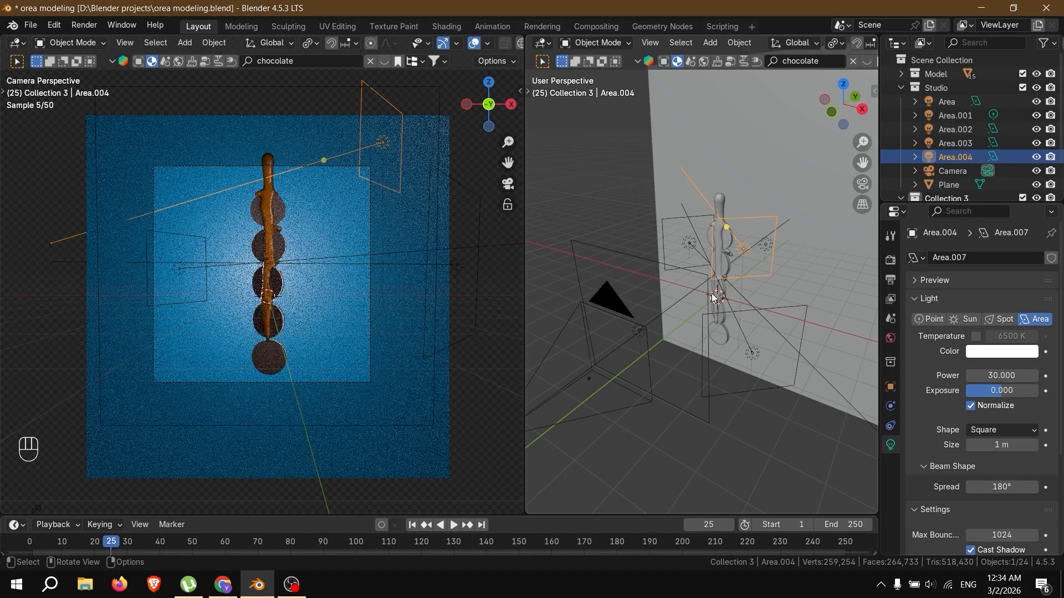
Step: Set the power of the large area light in front of the cookies to 70
middle_drag(712, 294, 643, 313)
click(738, 294)
click(652, 315)
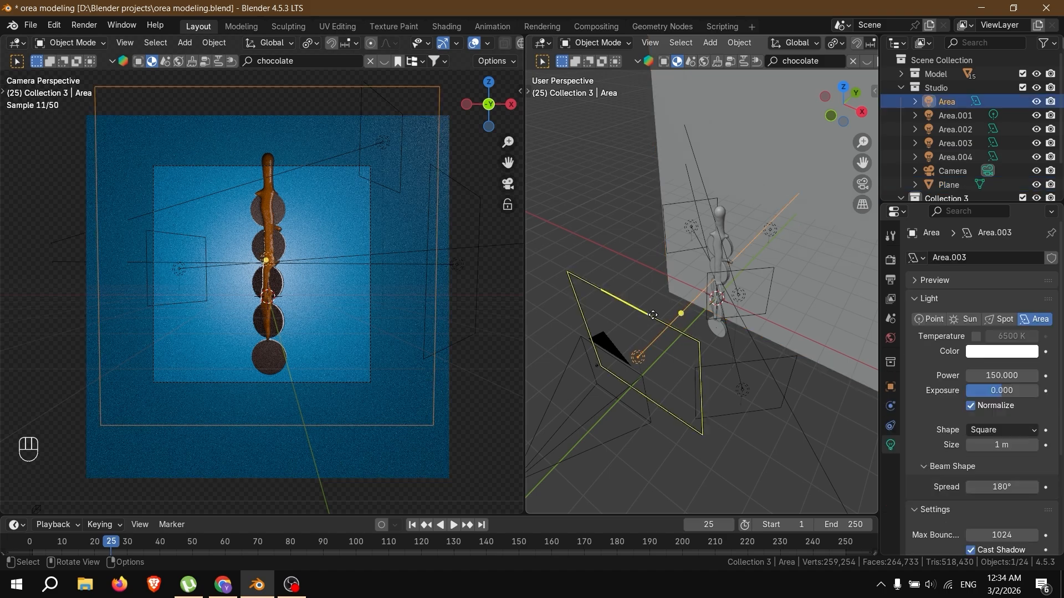
click(994, 377)
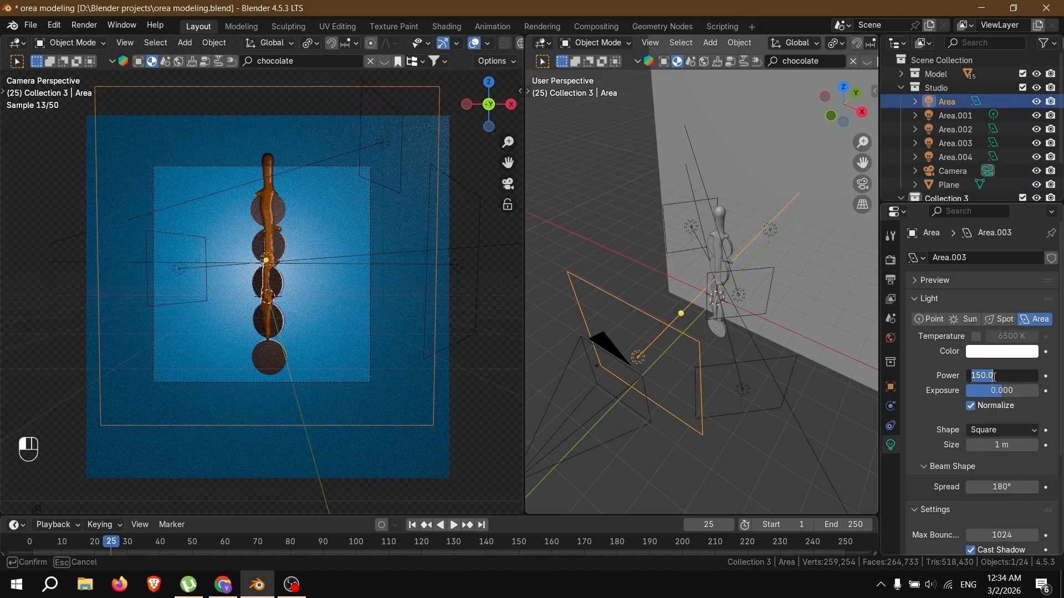
text(70)
key(Return)
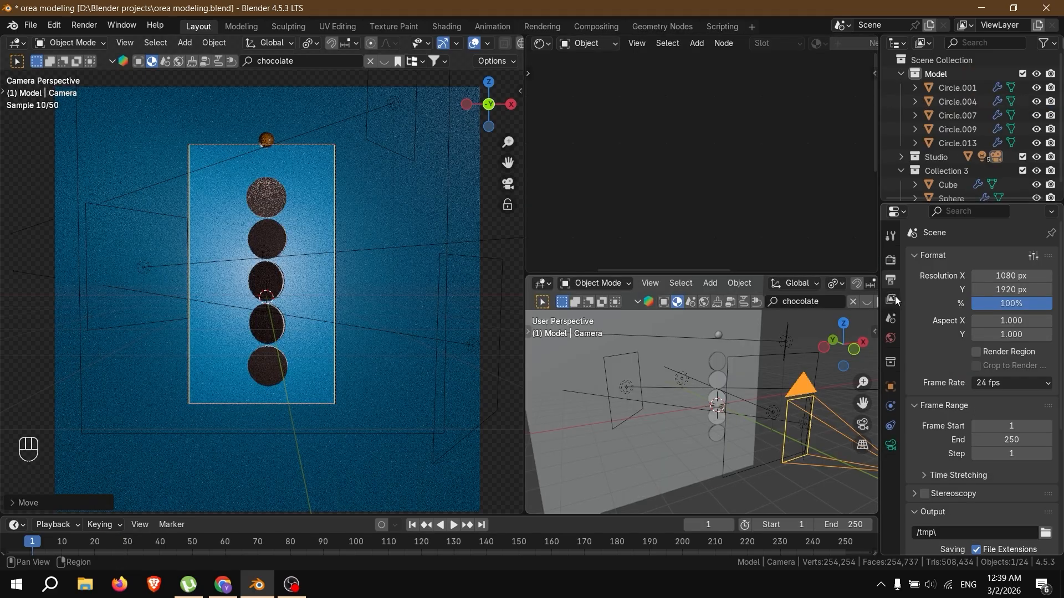
Step: Set the render output folder to D:\oreo animation\ in the scene's output settings
click(891, 299)
scroll(1032, 436, down, 6)
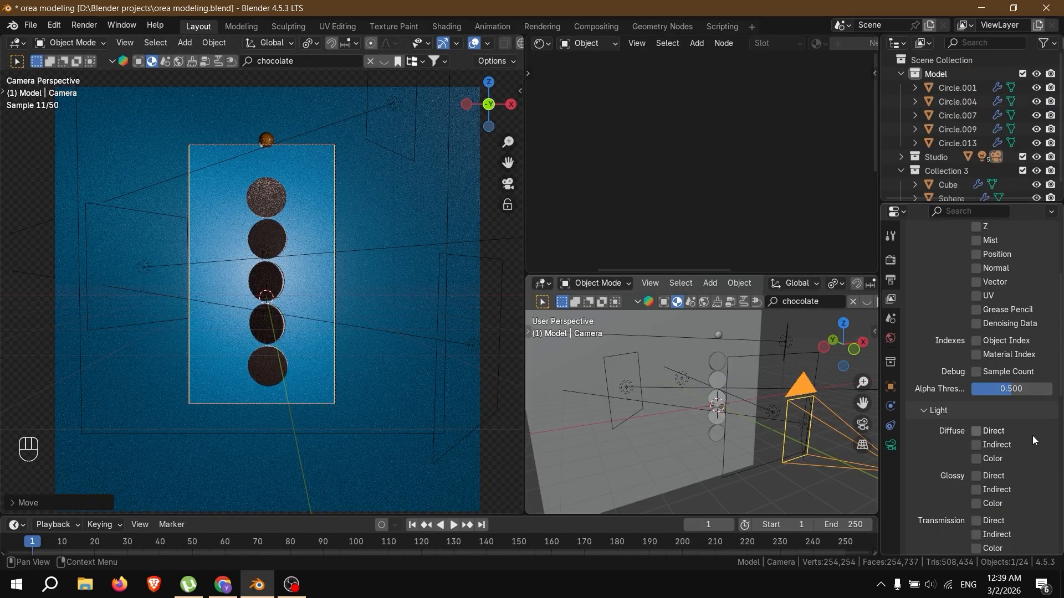
click(890, 280)
scroll(1025, 355, down, 2)
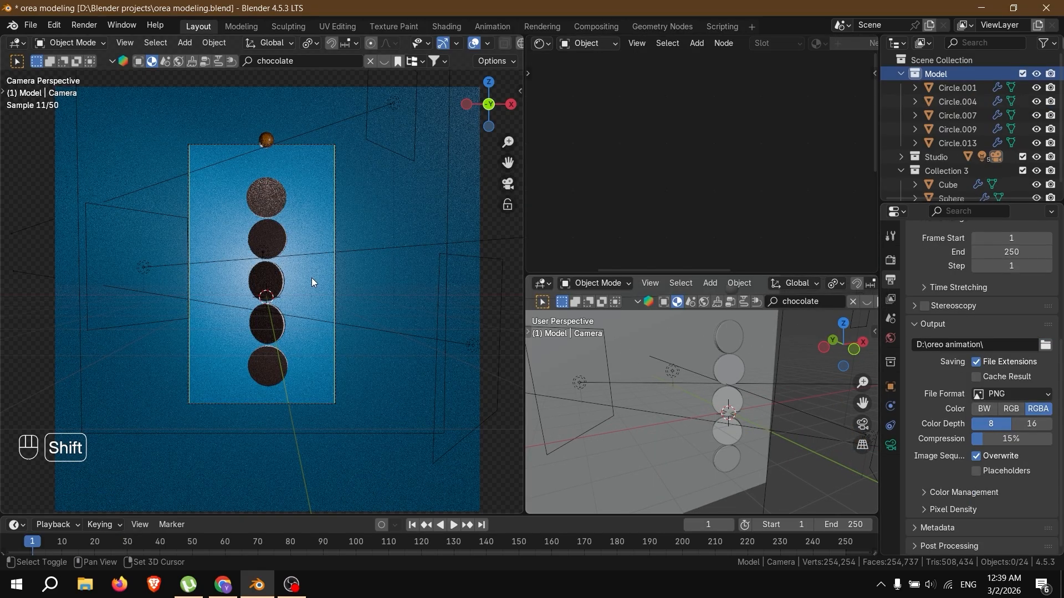
Step: Add a cube-shaped empty around the middle of the cookie stack and scale it down slightly
key(shift+a)
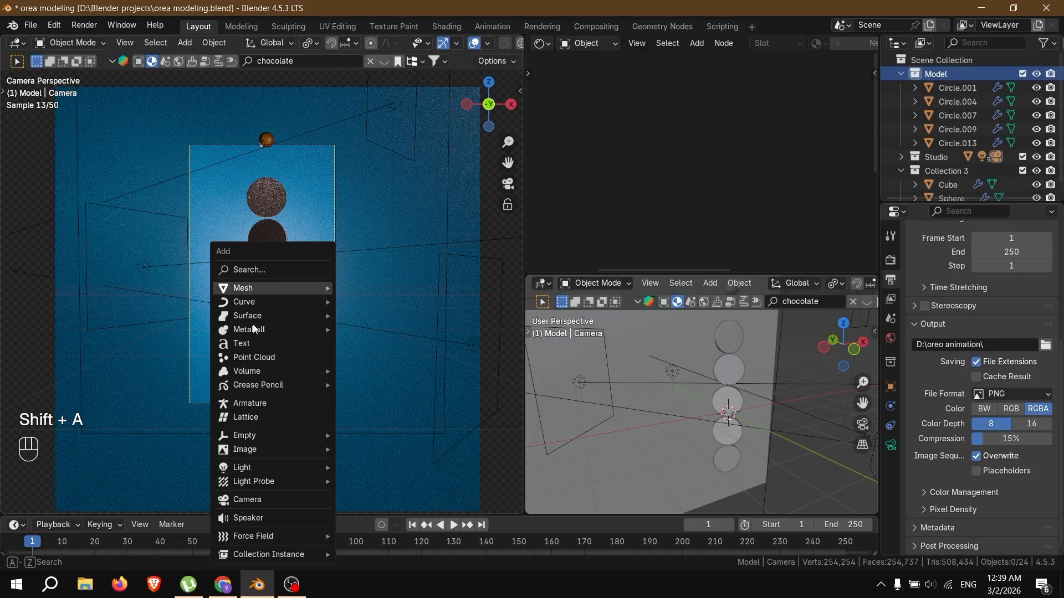
mouse_move(261, 435)
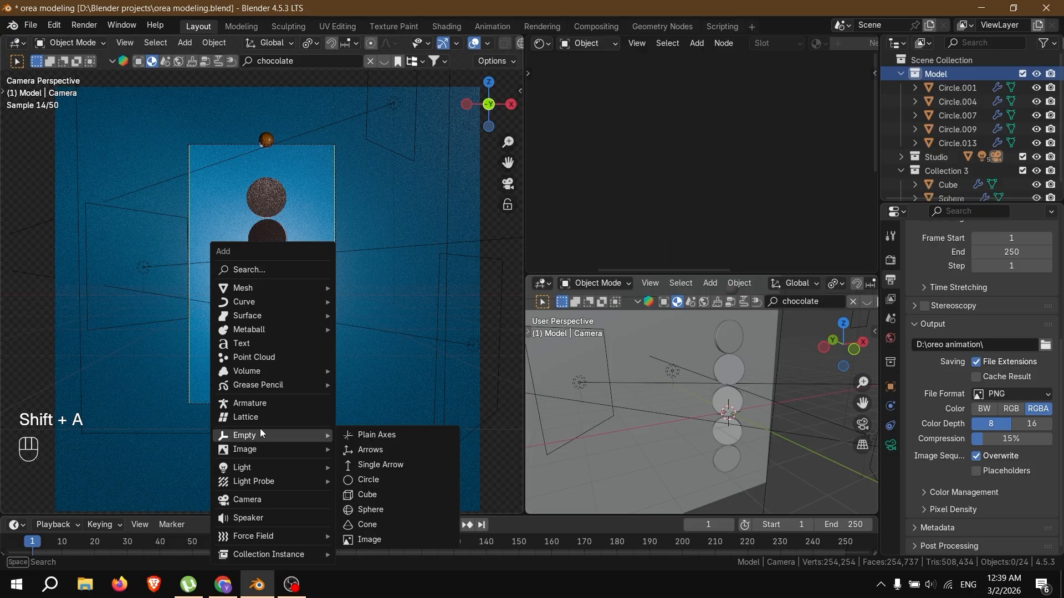
click(374, 494)
key(s)
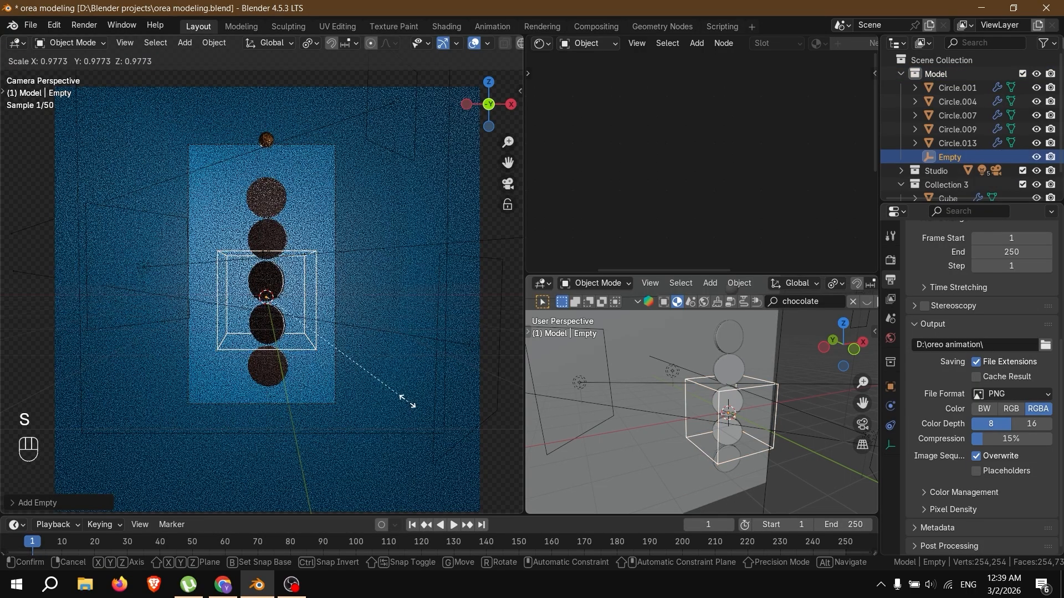
click(339, 351)
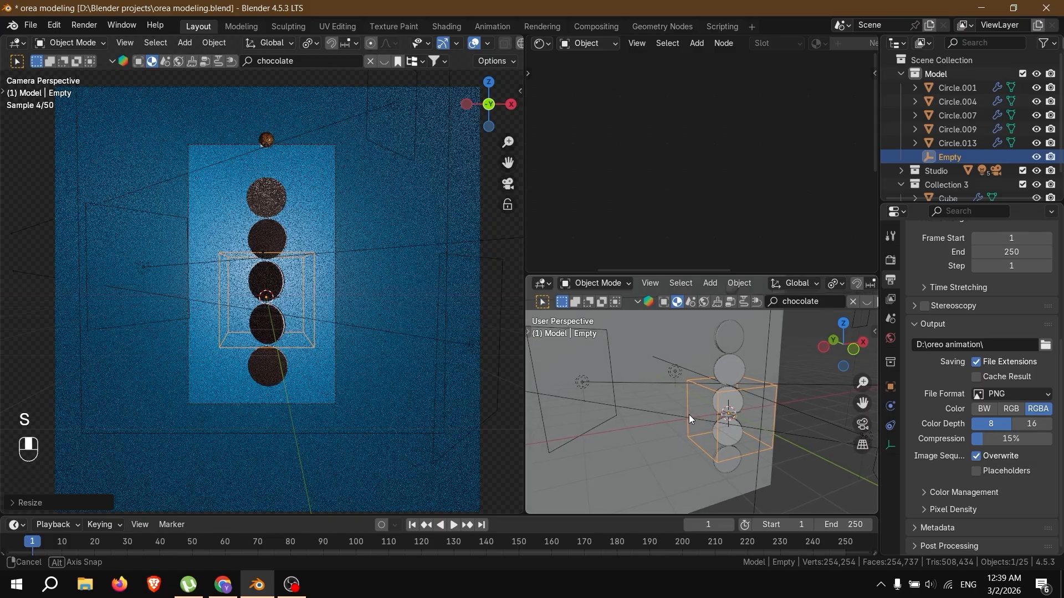
Step: Select the camera and the area lights in front of the cookies and hide them from the viewport
middle_drag(689, 415, 768, 388)
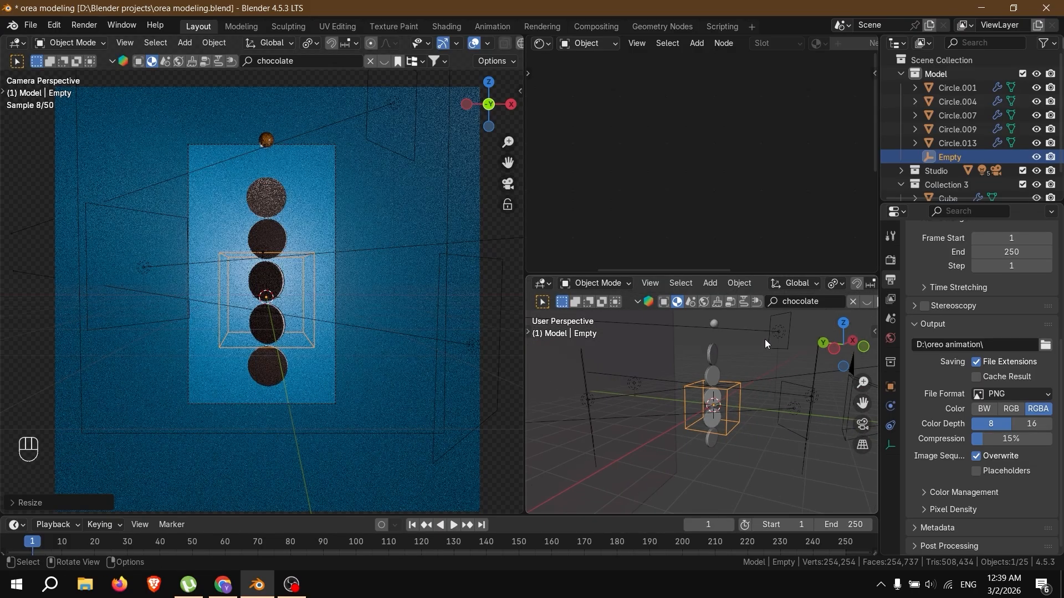
scroll(765, 339, down, 3)
drag(740, 342, 807, 447)
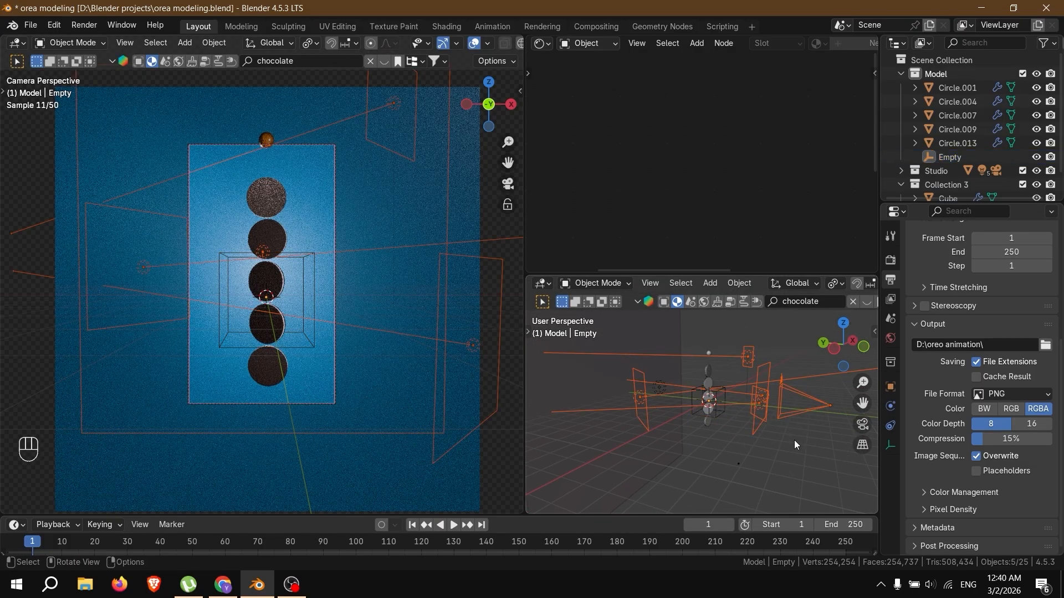
key(h)
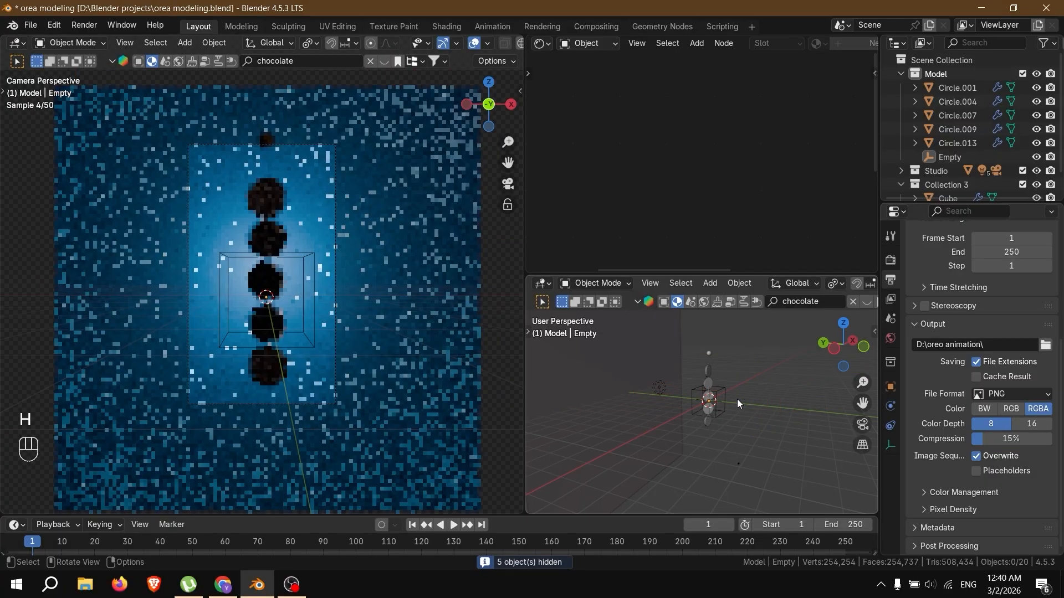
scroll(740, 402, up, 2)
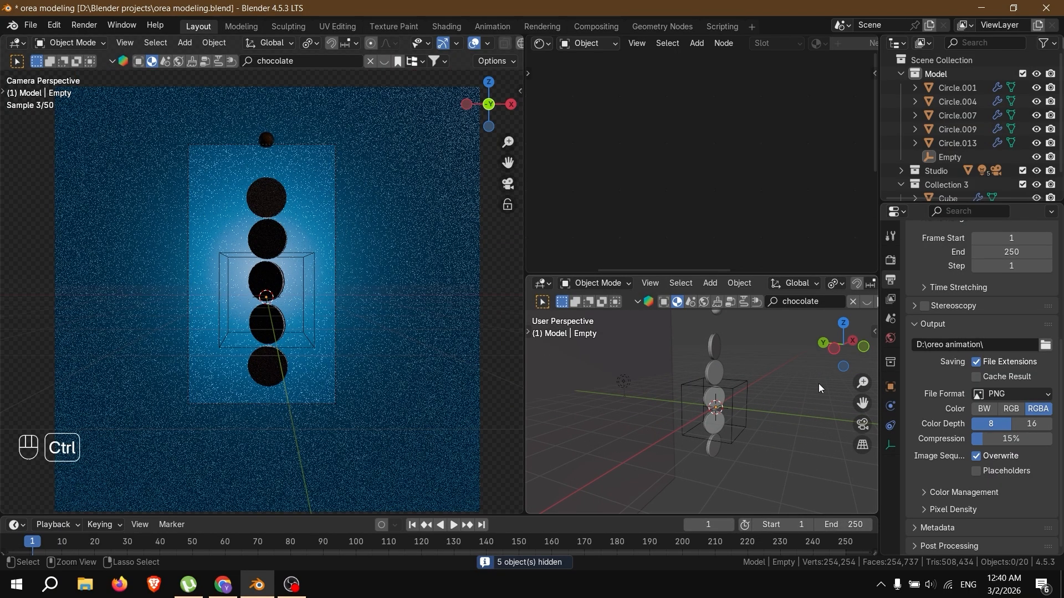
key(h)
scroll(752, 395, down, 3)
scroll(777, 379, up, 4)
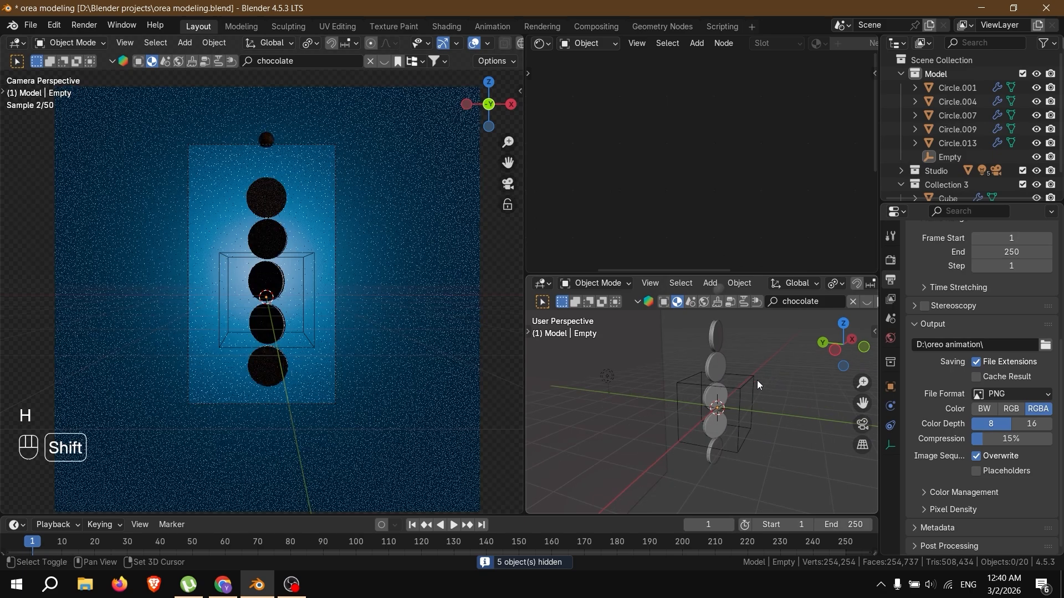
Step: Move the cube empty up along global Z so it surrounds the middle of the cookie stack
shift+middle_drag(757, 380, 757, 397)
click(749, 412)
key(g)
key(z)
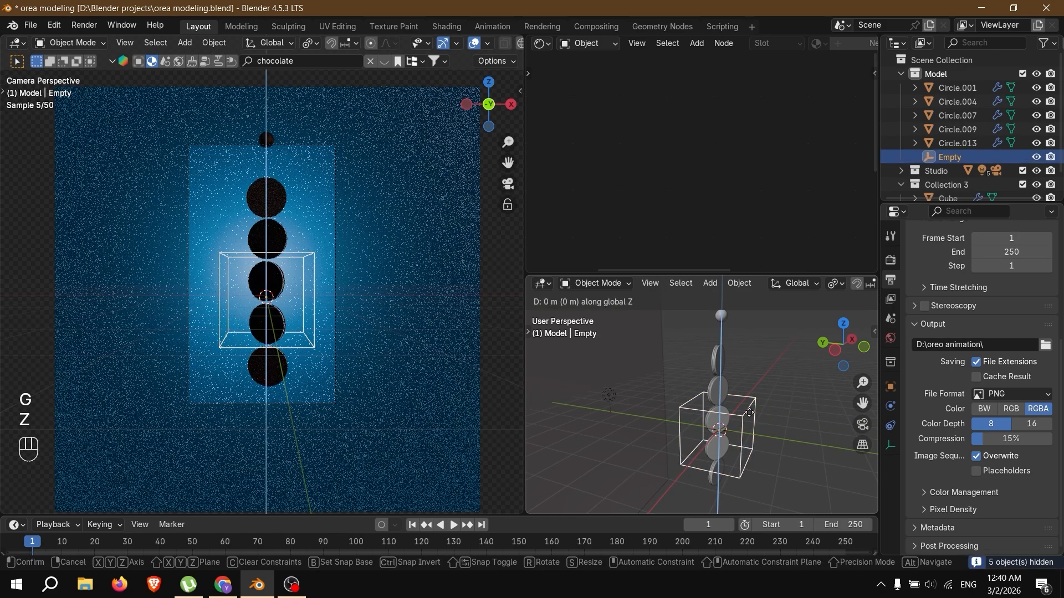
click(776, 389)
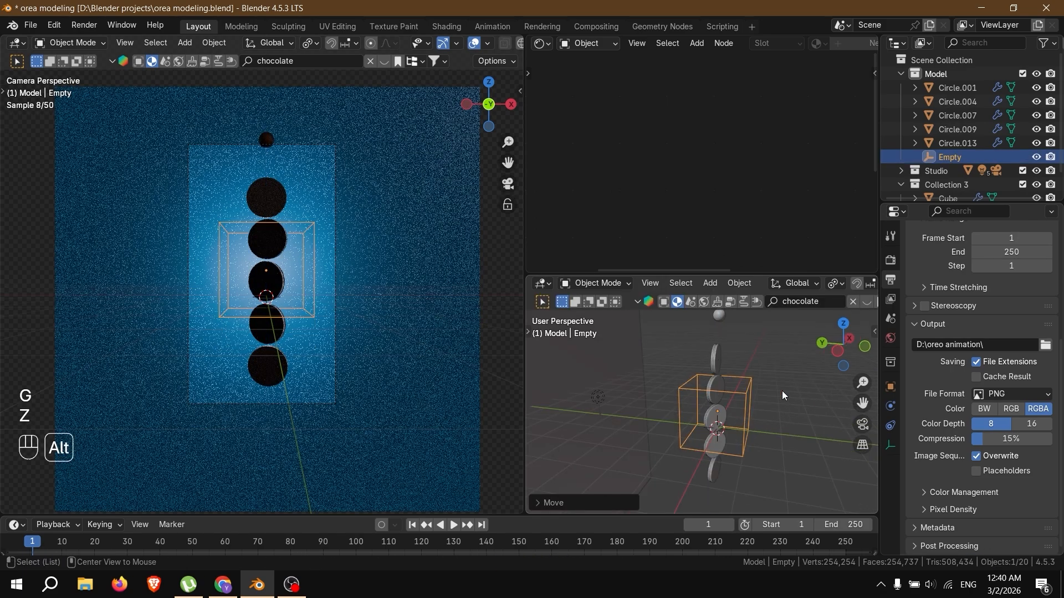
Step: Select all the cookie parts together with the empty while X-ray is temporarily turned on
key(alt+z)
scroll(760, 387, down, 2)
shift+middle_drag(760, 387, 766, 361)
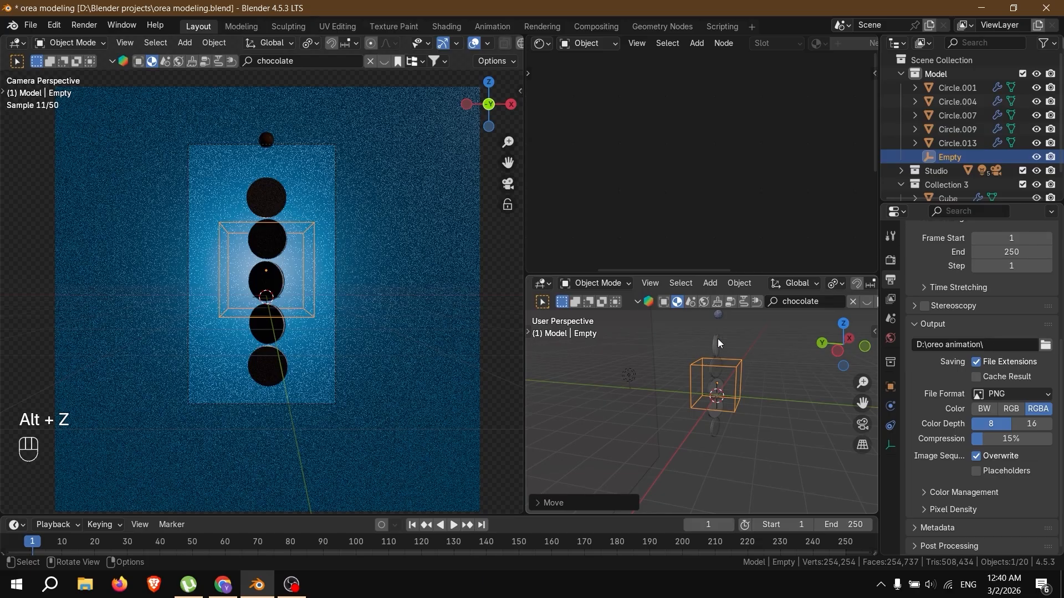
drag(687, 329, 742, 452)
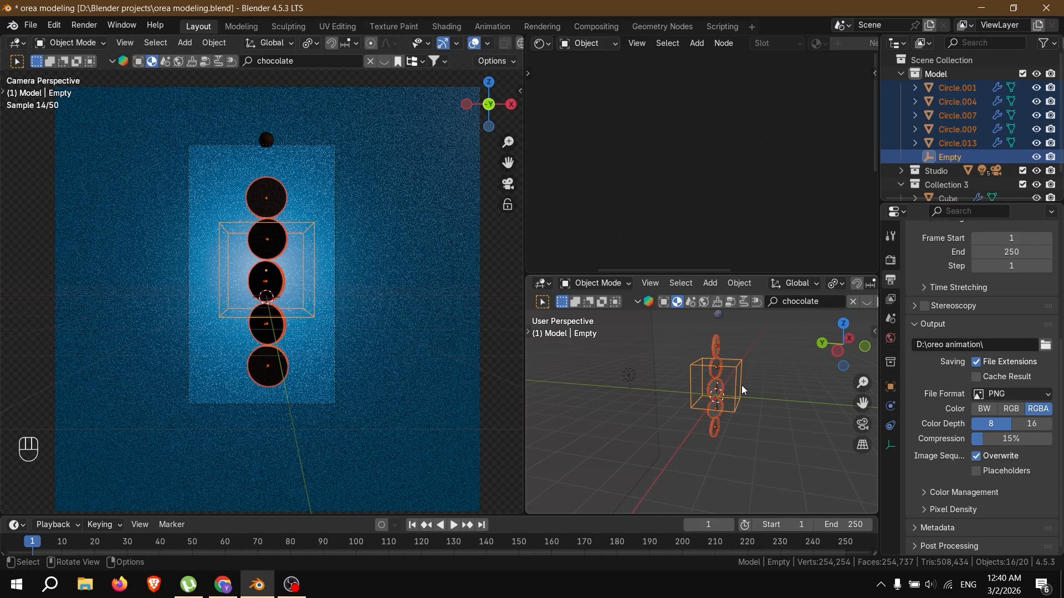
key(alt+z)
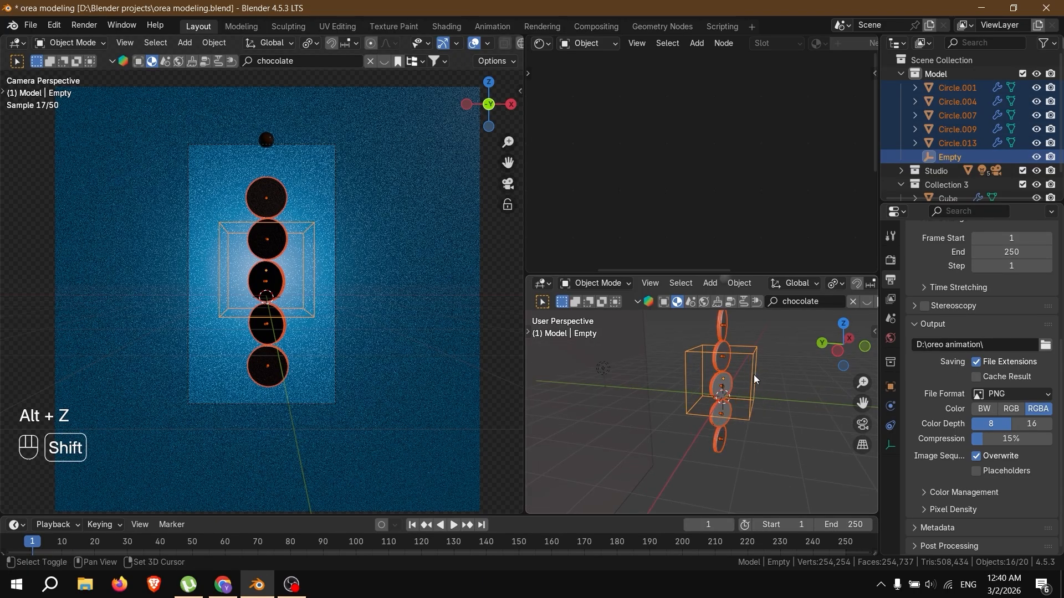
mouse_move(754, 374)
shift+middle_down()
mouse_move(727, 403)
mouse_move(744, 405)
mouse_move(770, 383)
shift+middle_up()
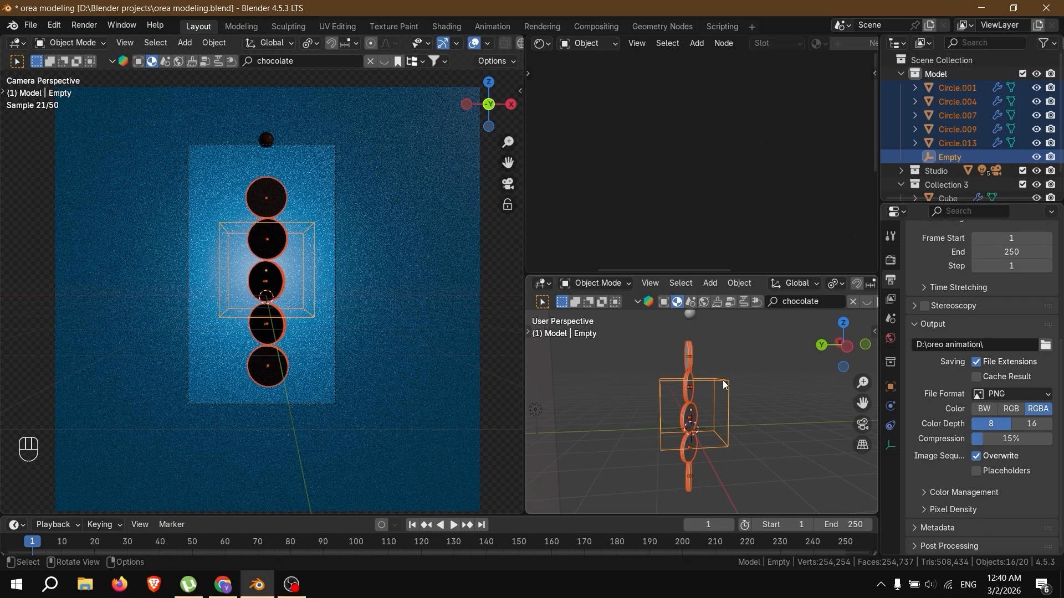
key(g)
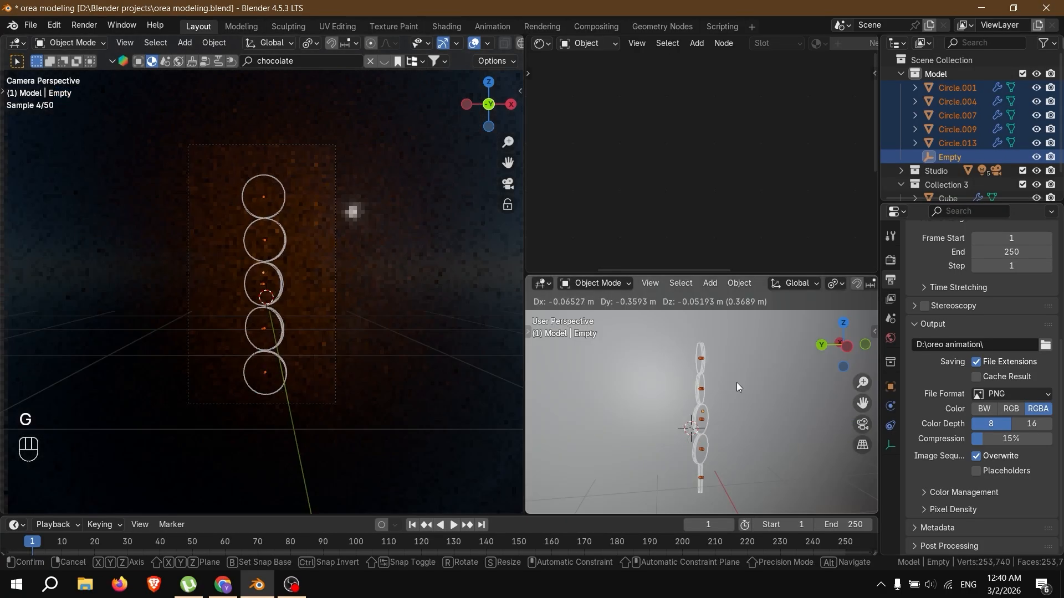
click(736, 383)
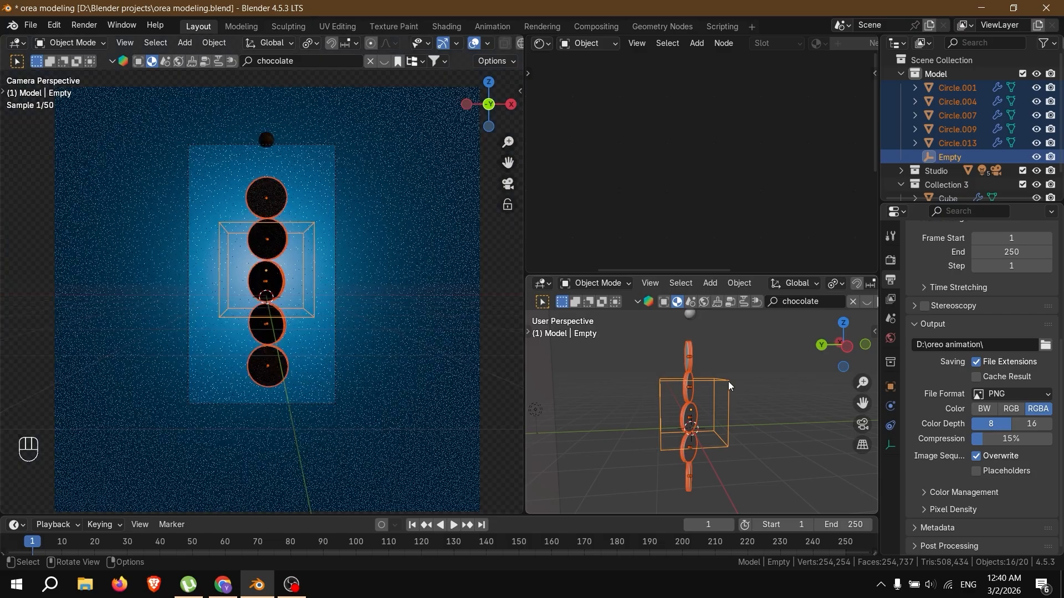
Step: Parent the selected cookie parts to the empty using the Object option, and reveal the hidden lights and camera
shift+click(723, 380)
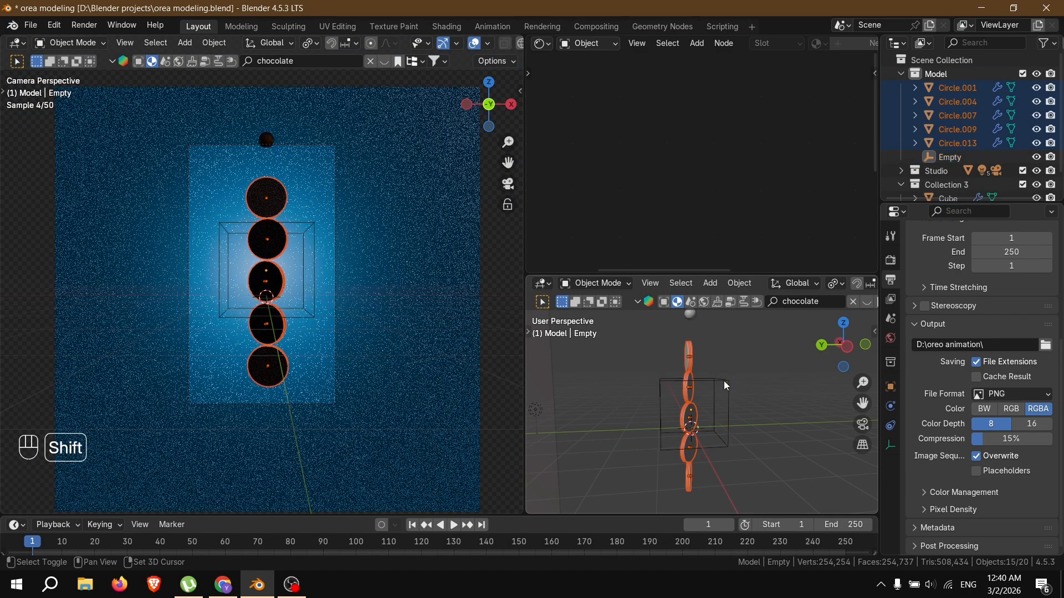
shift+click(723, 380)
key(ctrl+p)
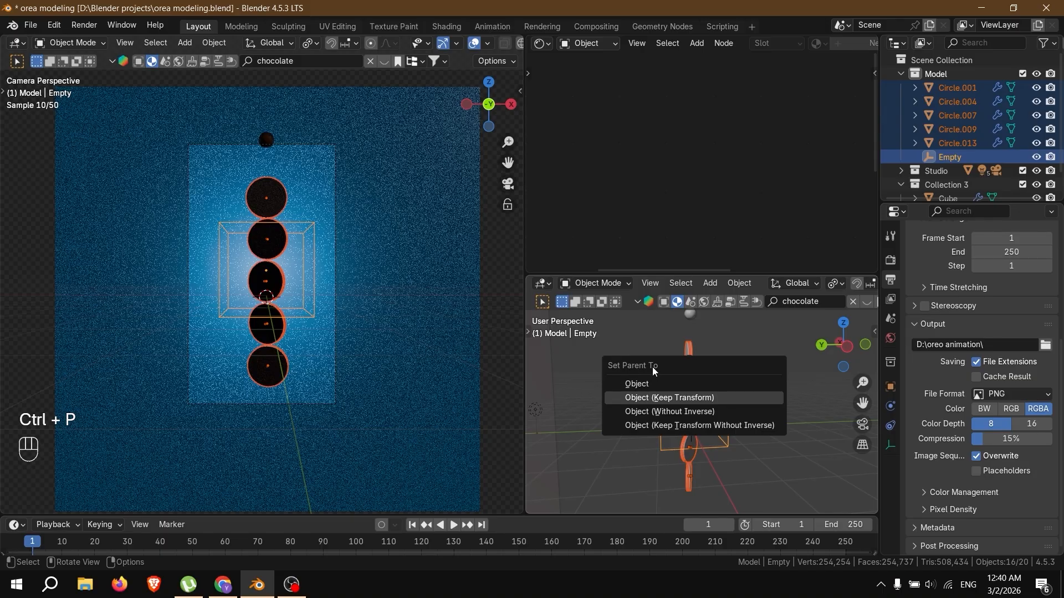
click(636, 384)
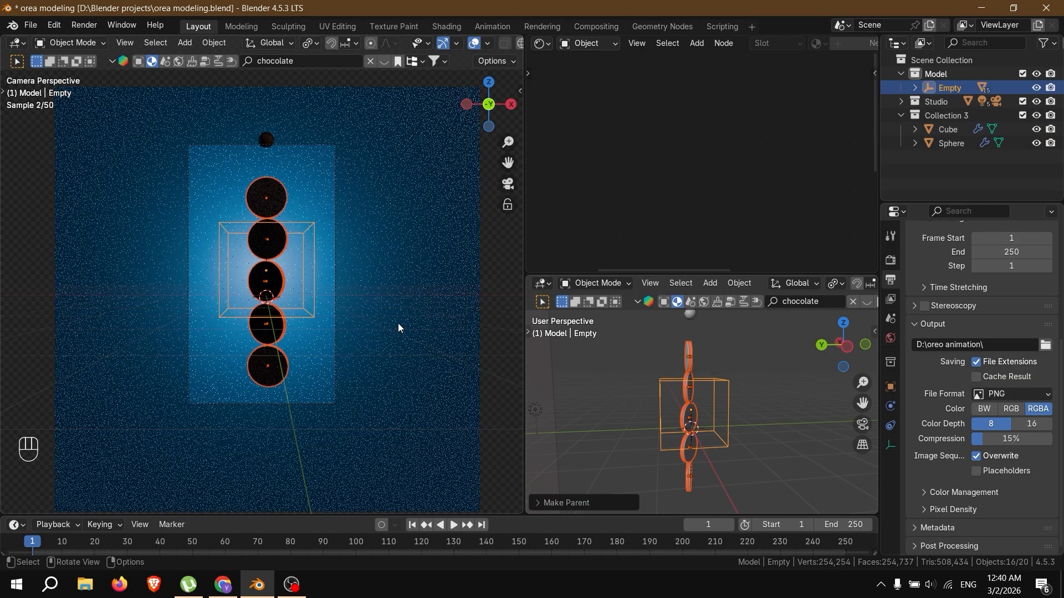
key(alt+h)
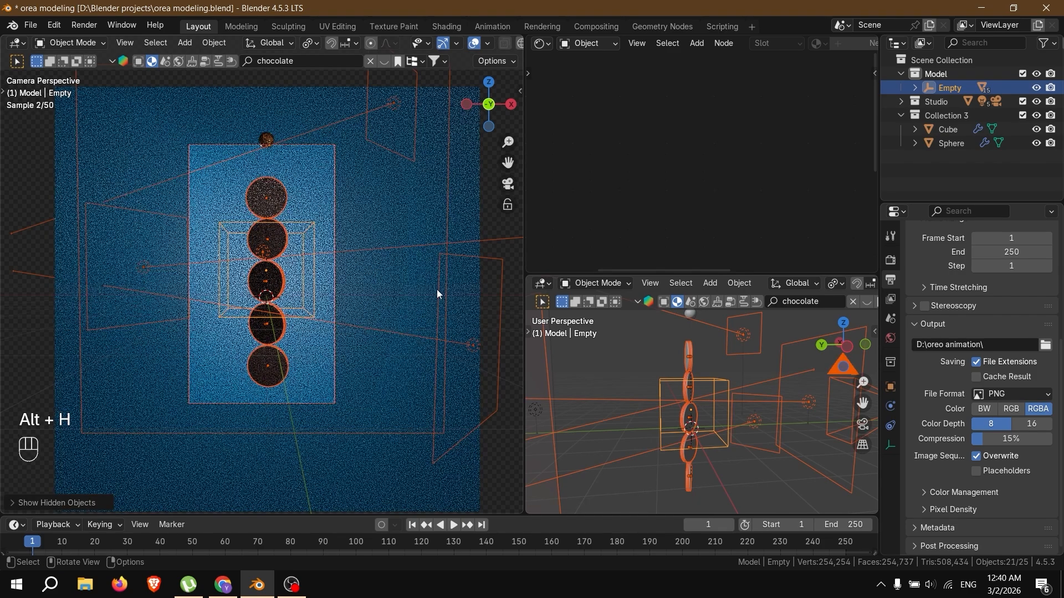
Step: Enlarge the timeline and insert a rotation keyframe for the empty at frame 1
click(718, 387)
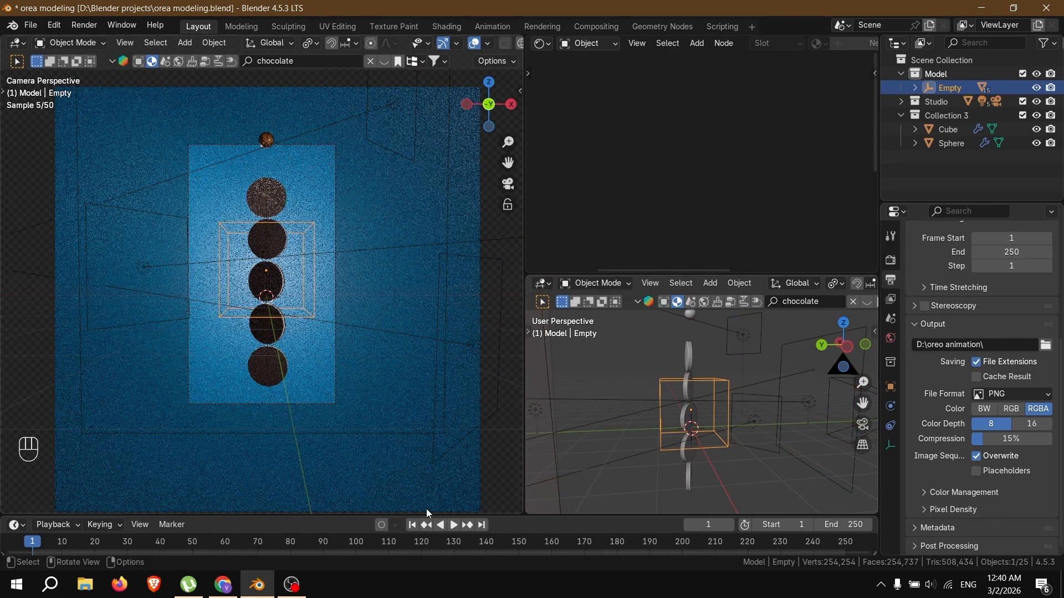
drag(431, 516, 436, 445)
key(k)
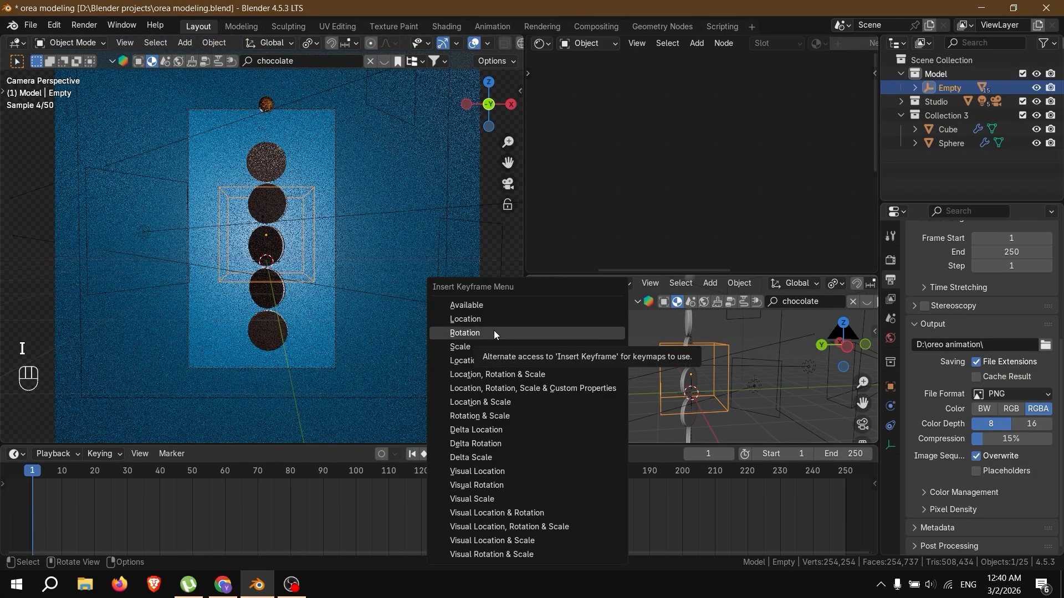
click(469, 411)
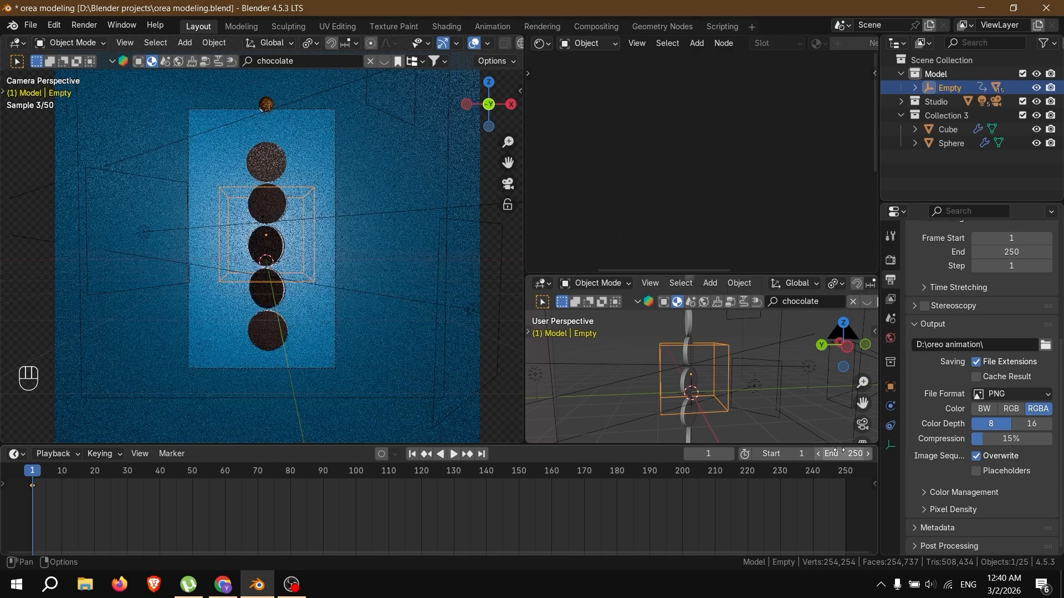
Step: Set the animation's end frame to 150 and go to frame 150
click(836, 454)
text(150)
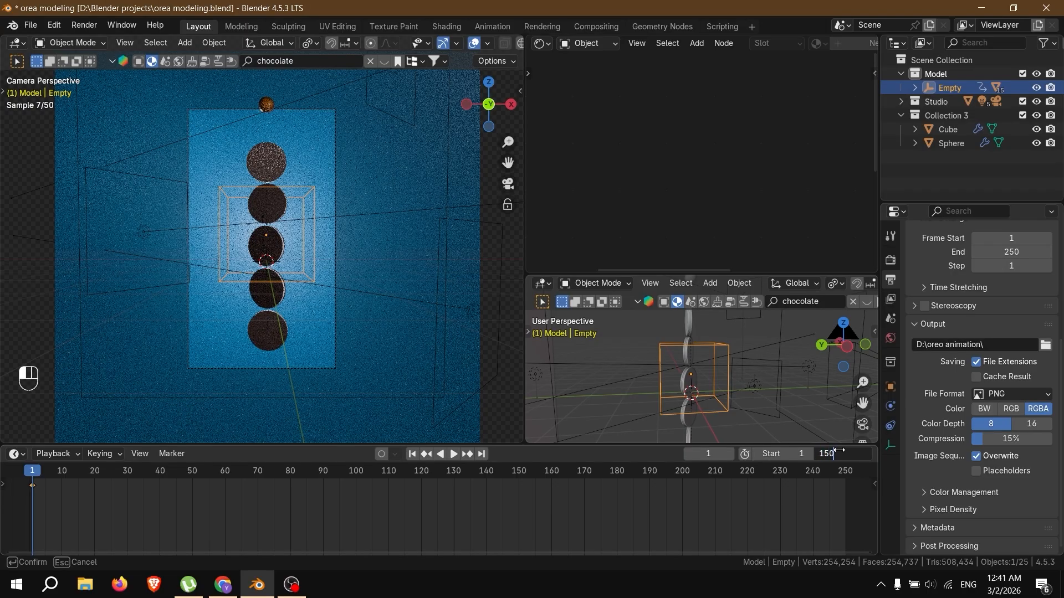
key(Return)
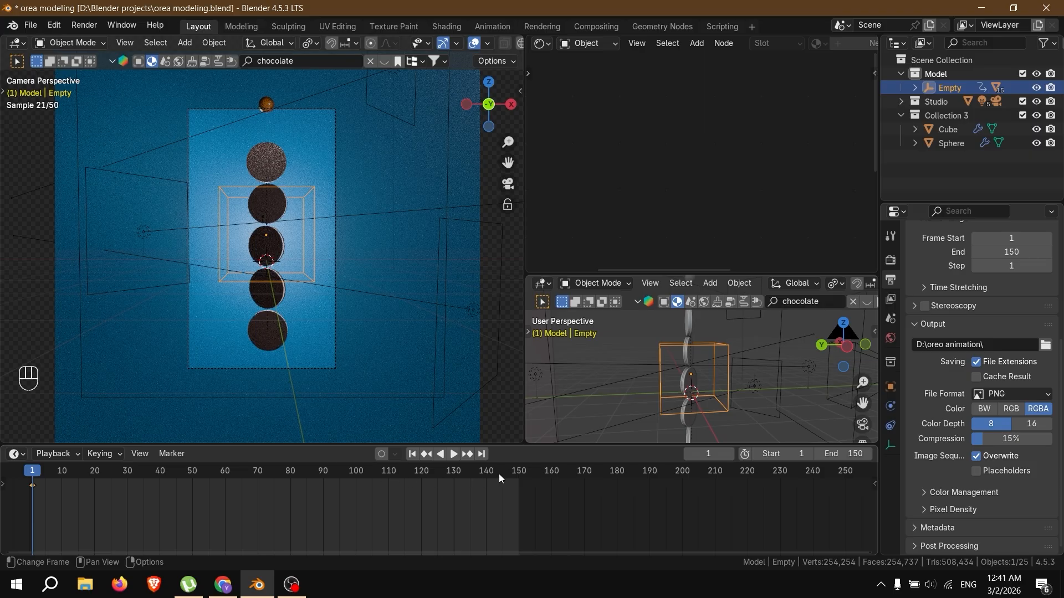
click(517, 471)
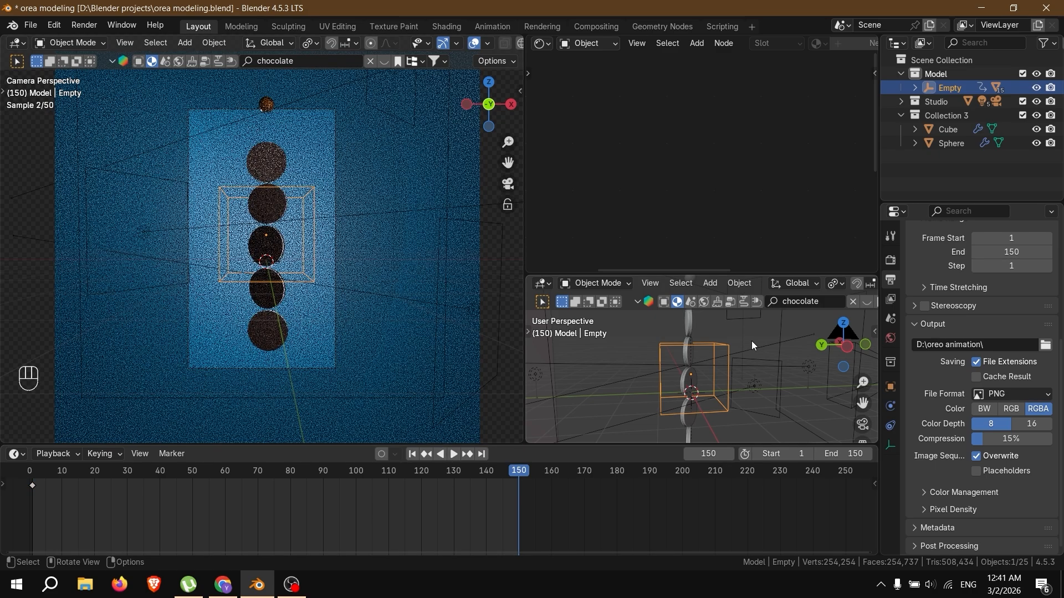
key(r)
key(z)
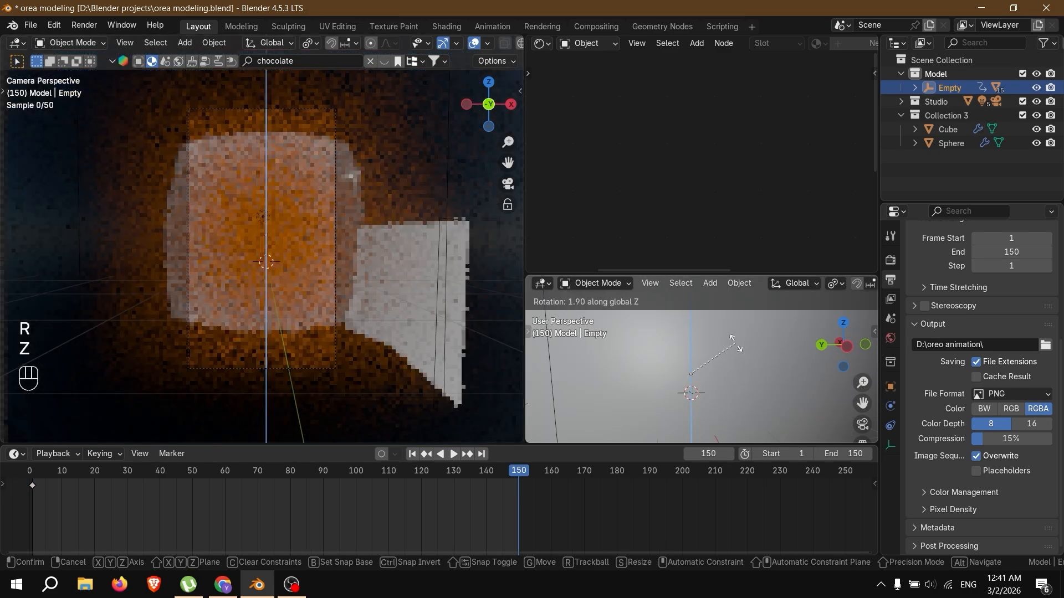
click(680, 351)
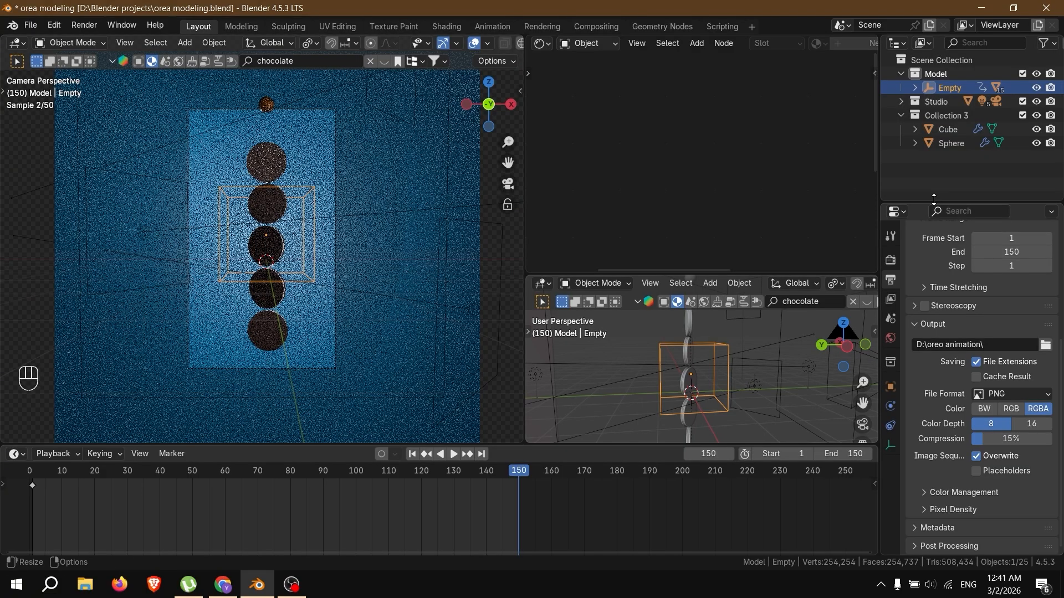
Step: Hide the Cube object of Collection 3 from the viewport
click(1036, 130)
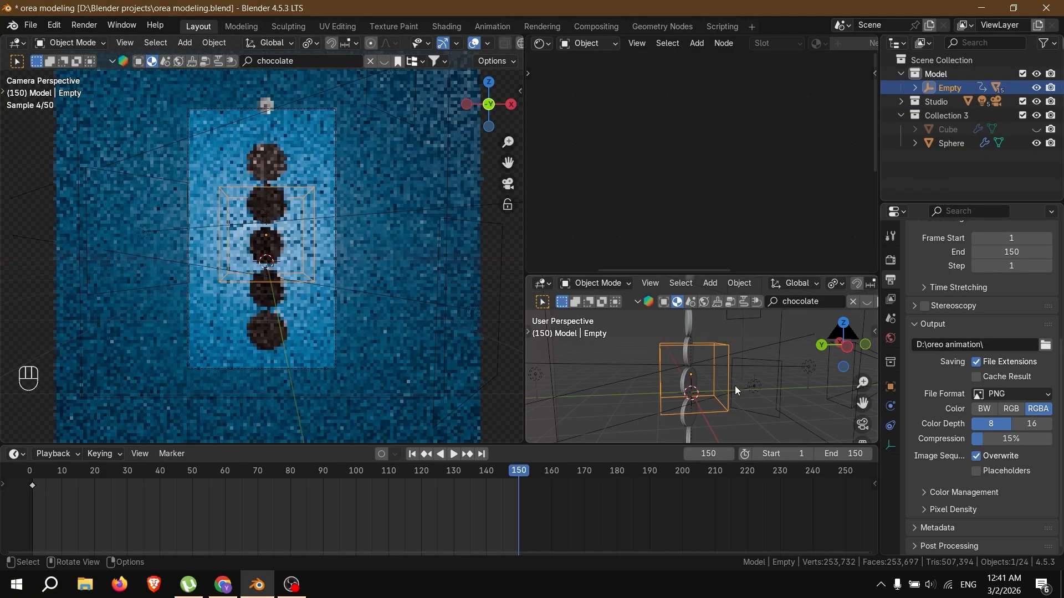
middle_drag(738, 388, 753, 387)
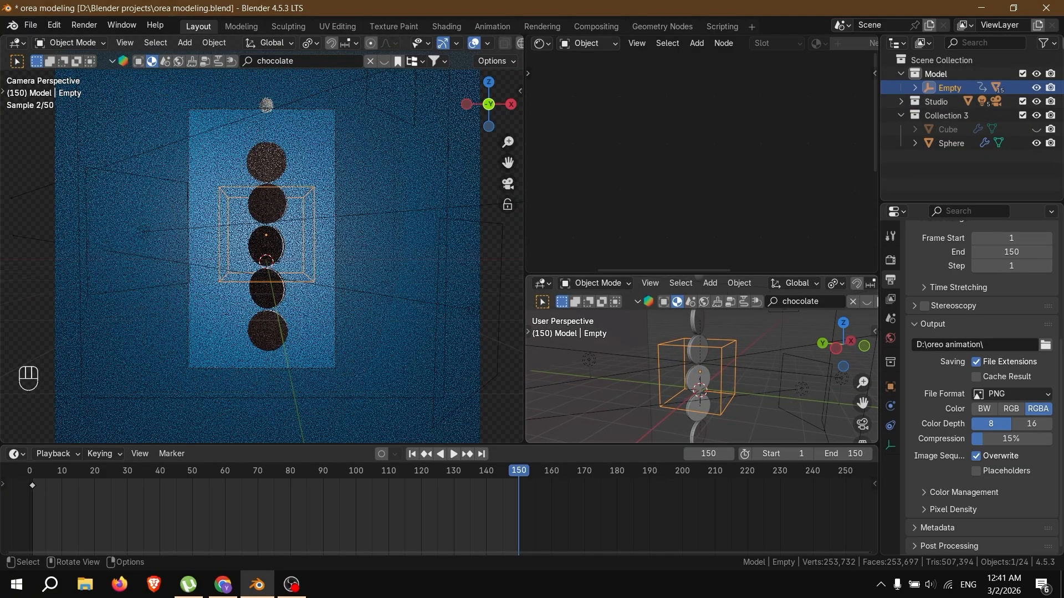
key(r)
key(z)
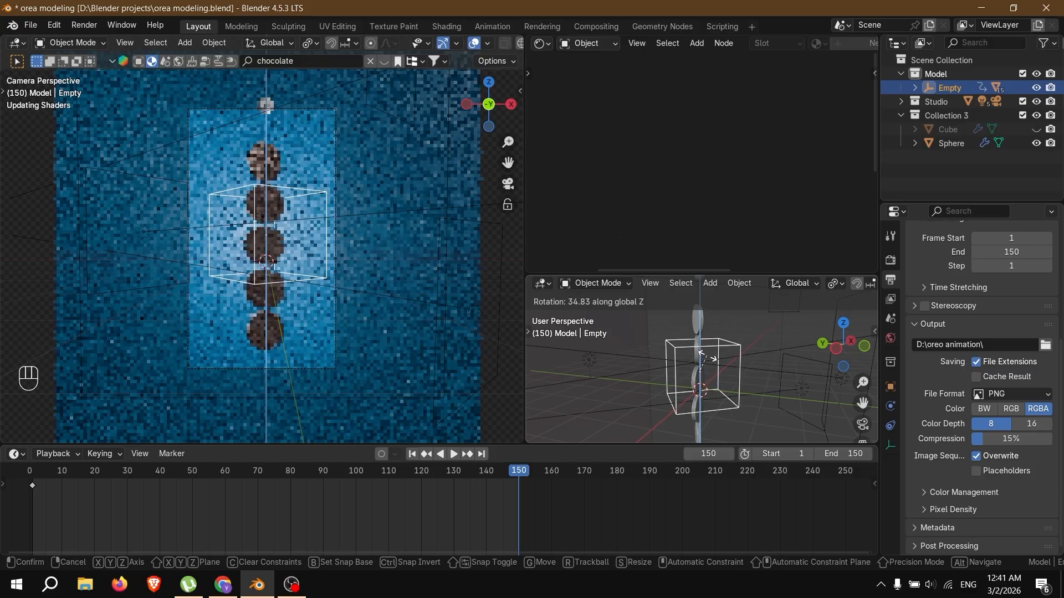
click(719, 354)
Step: Enlarge the solid-shaded 3D viewport and frame the cookie stack with the empty
scroll(719, 354, down, 3)
middle_drag(720, 354, 650, 385)
scroll(650, 385, up, 3)
drag(698, 275, 701, 173)
drag(526, 353, 459, 355)
middle_drag(583, 340, 664, 293)
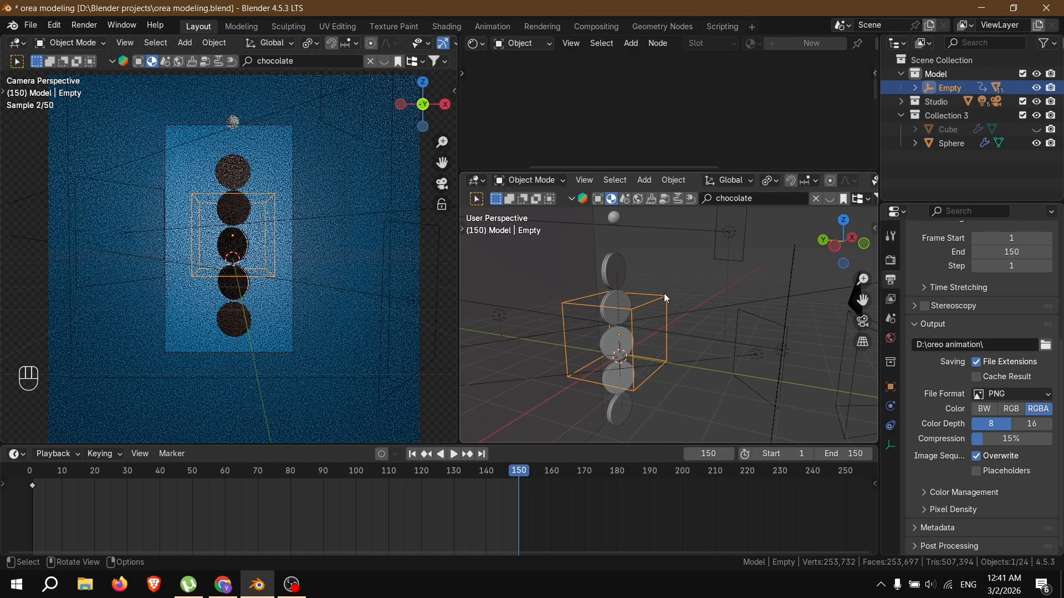
Step: Rotate the empty about 28° around the global Z axis and insert a keyframe for it at frame 150
key(r)
key(z)
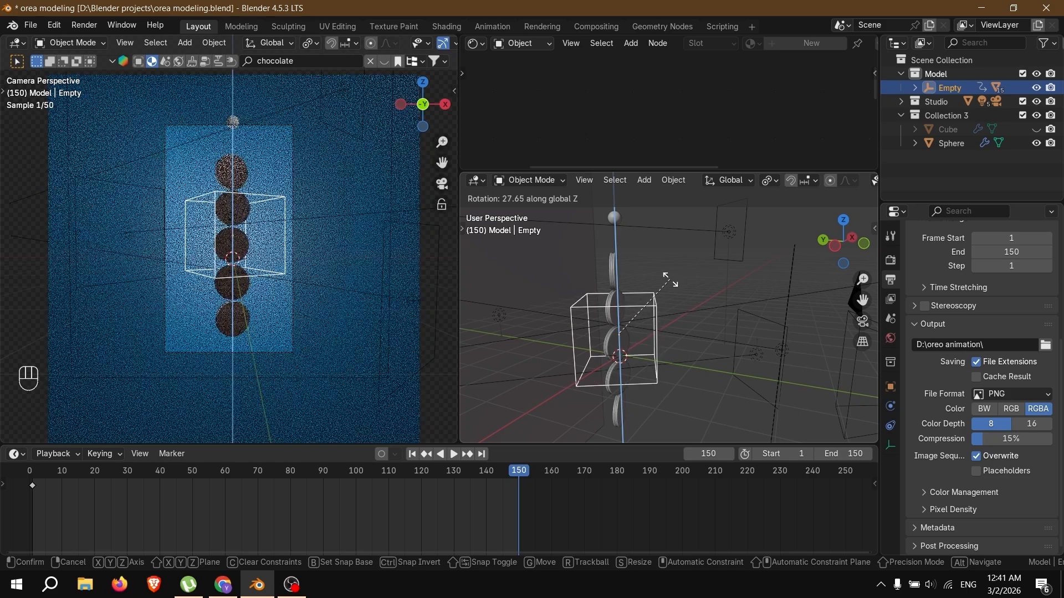
click(669, 280)
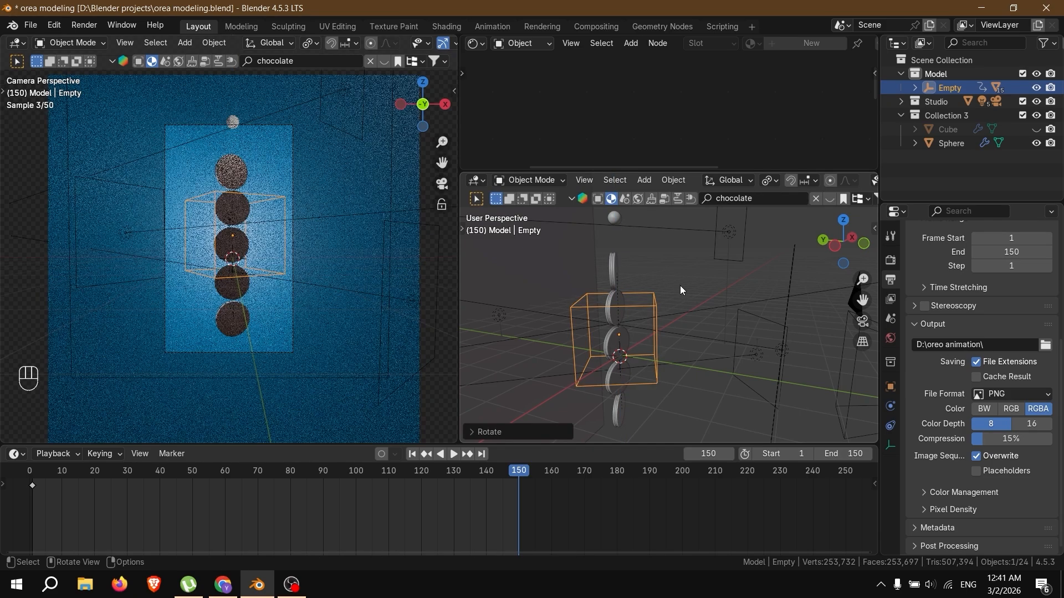
key(i)
click(671, 287)
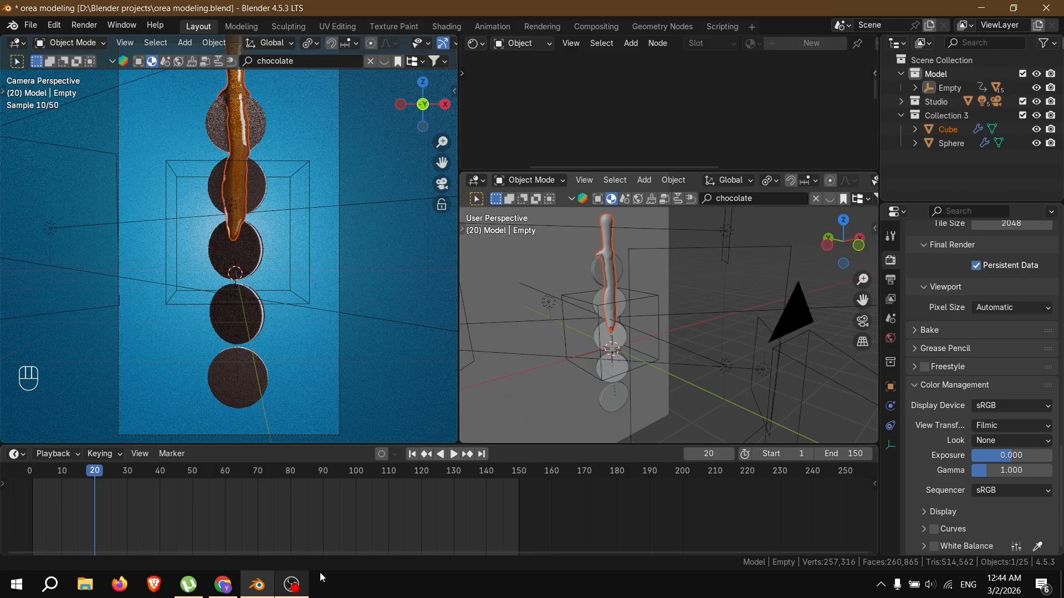
Step: Set the strength of the world's environment background to 0.2
click(890, 339)
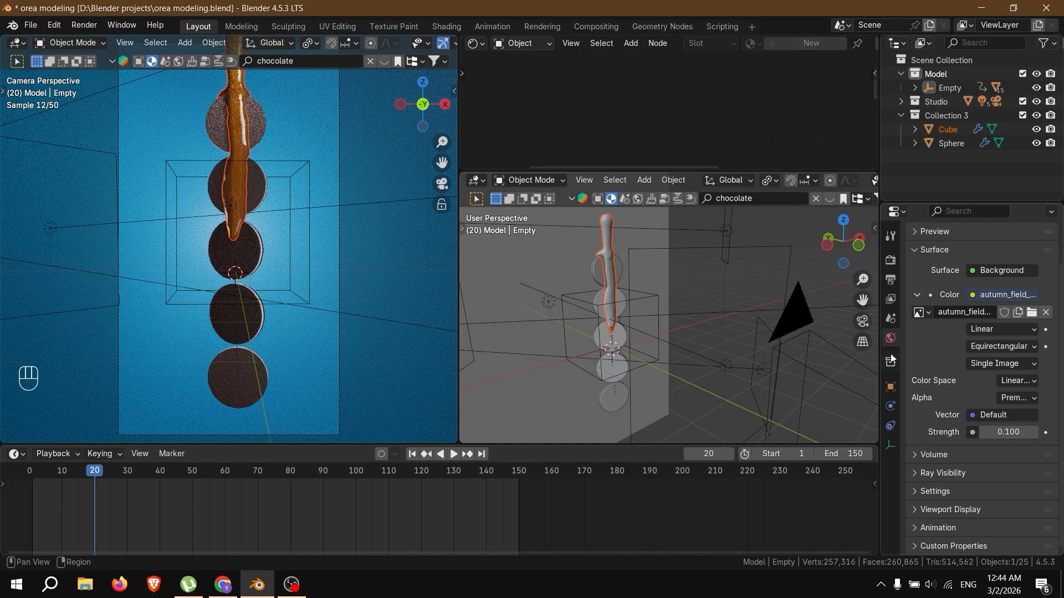
double_click(1007, 432)
key(BackSpace)
text(0.2)
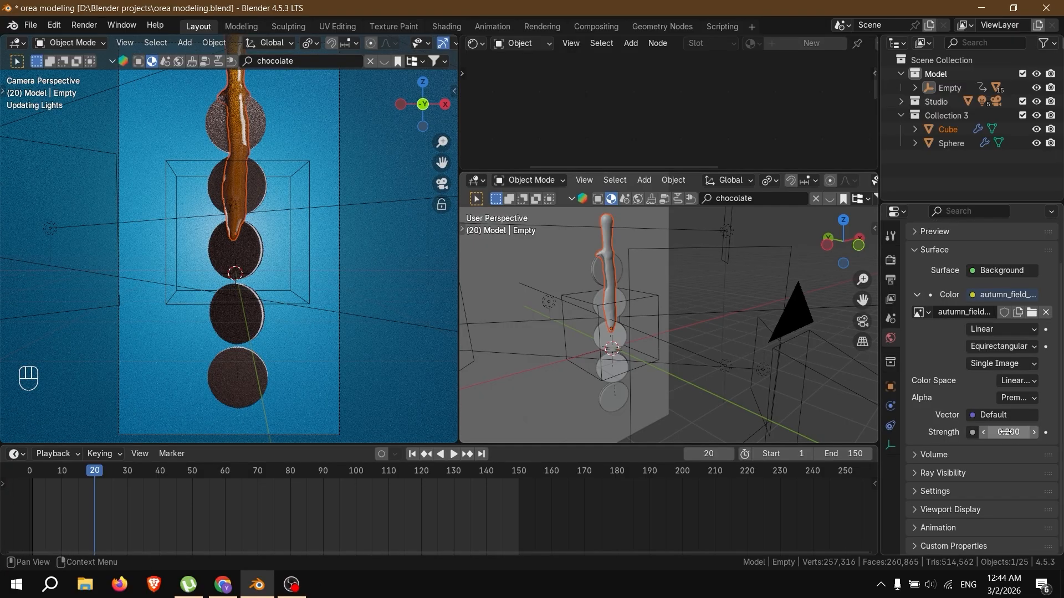
key(Return)
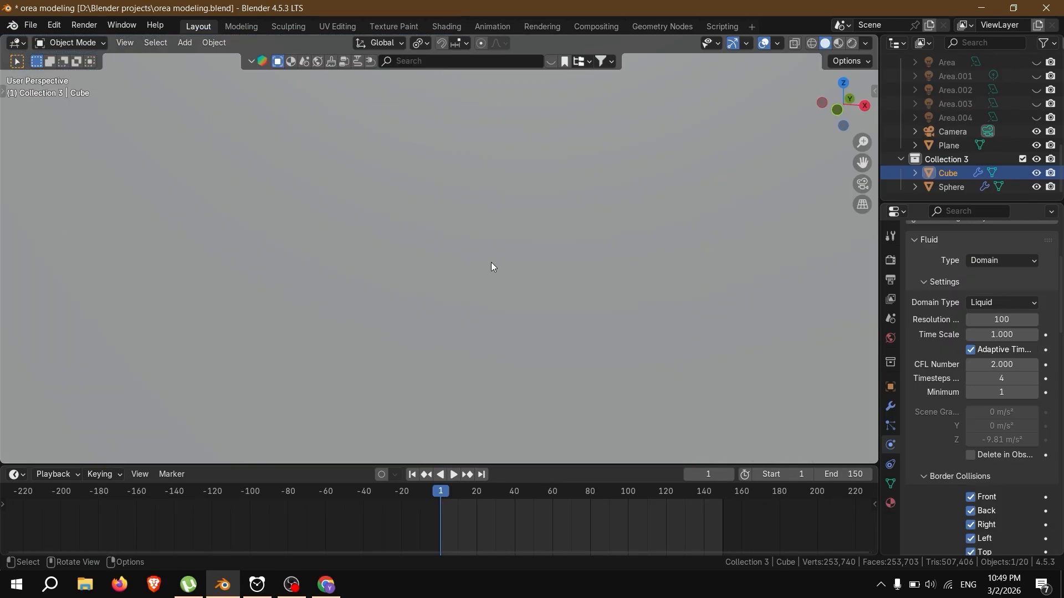
Step: Select the inflow sphere above the cookies and scale it down uniformly to about 0.74
shift+middle_drag(496, 329, 498, 387)
scroll(493, 261, down, 2)
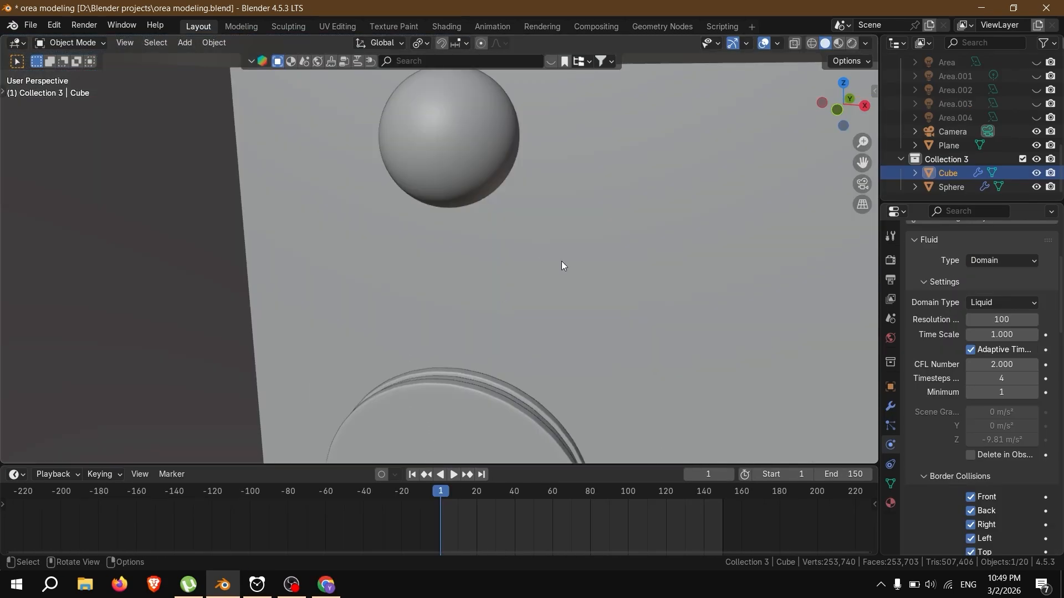
click(498, 162)
key(KP_Decimal)
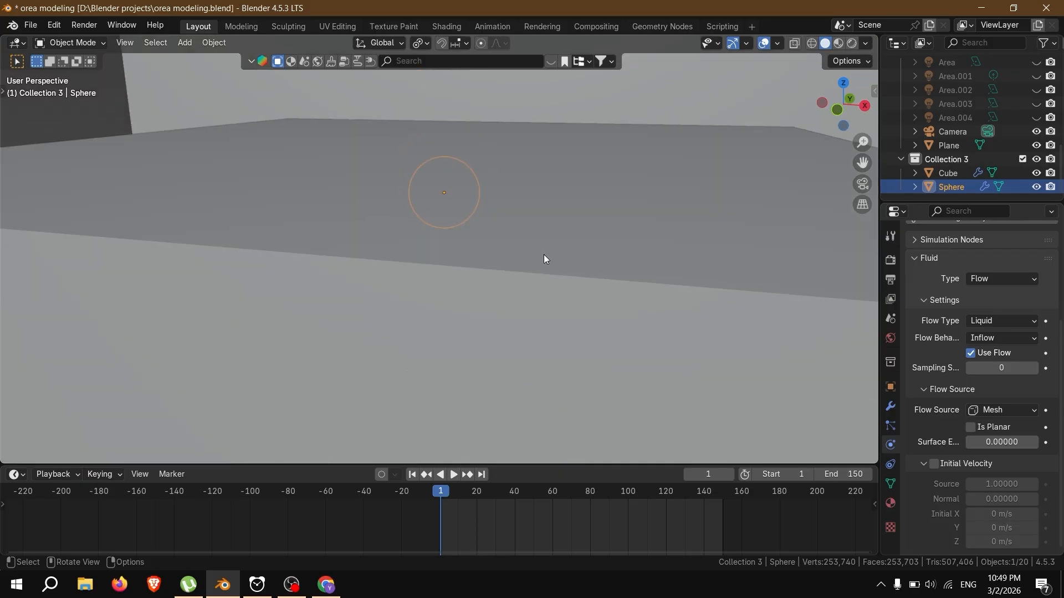
key(s)
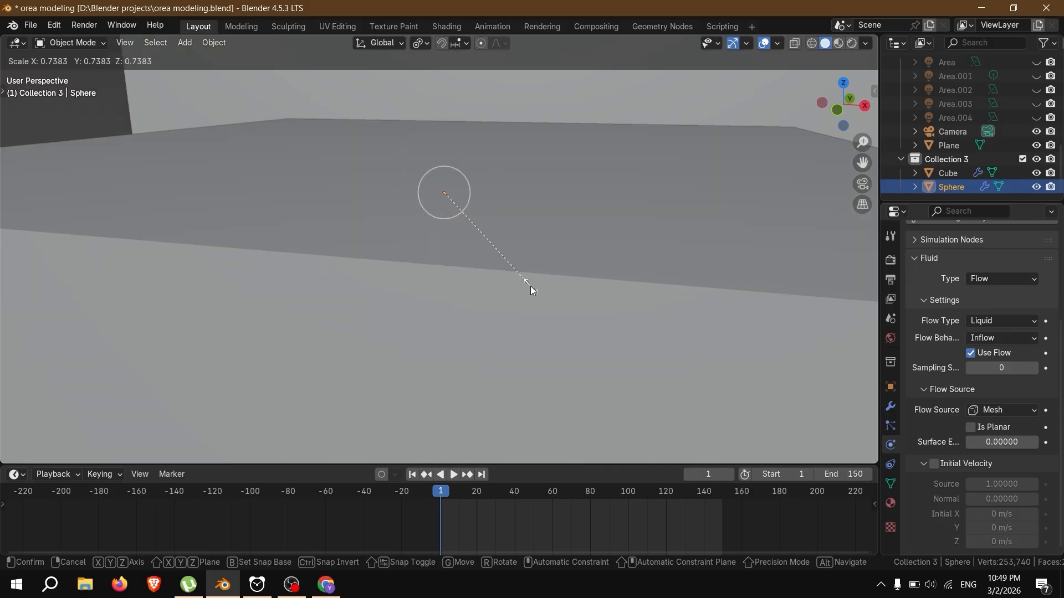
click(523, 280)
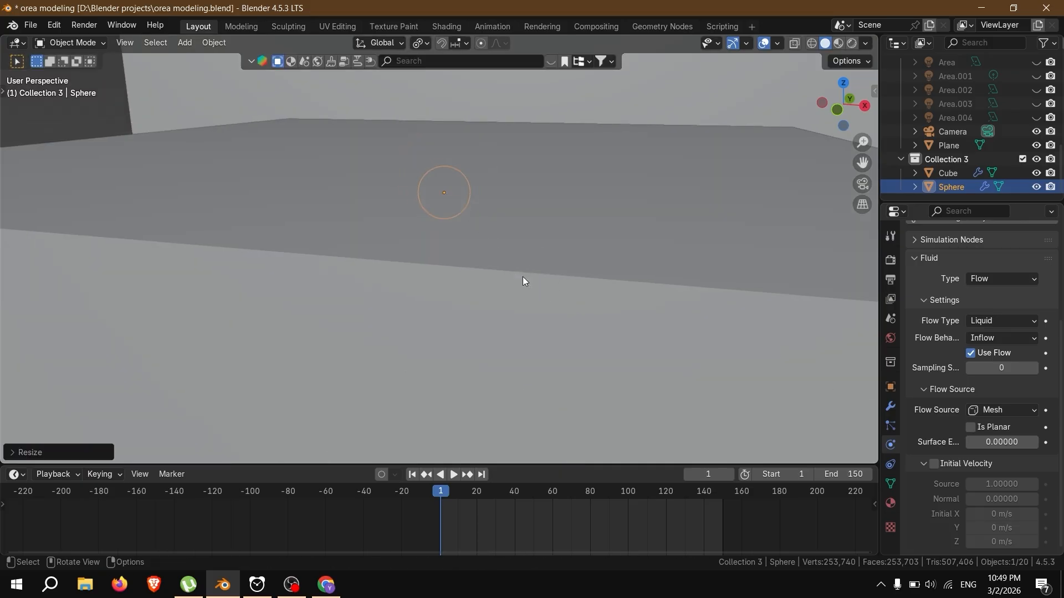
Step: From the camera view, shrink the inflow sphere by a further factor of about 0.74 and apply all its transforms
key(KP_0)
key(alt+z)
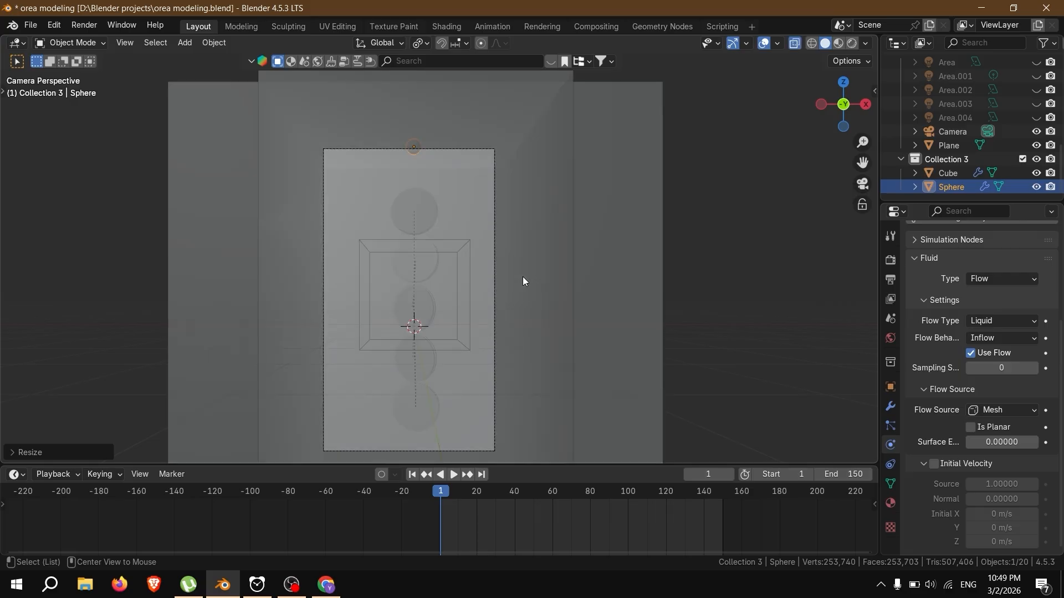
key(s)
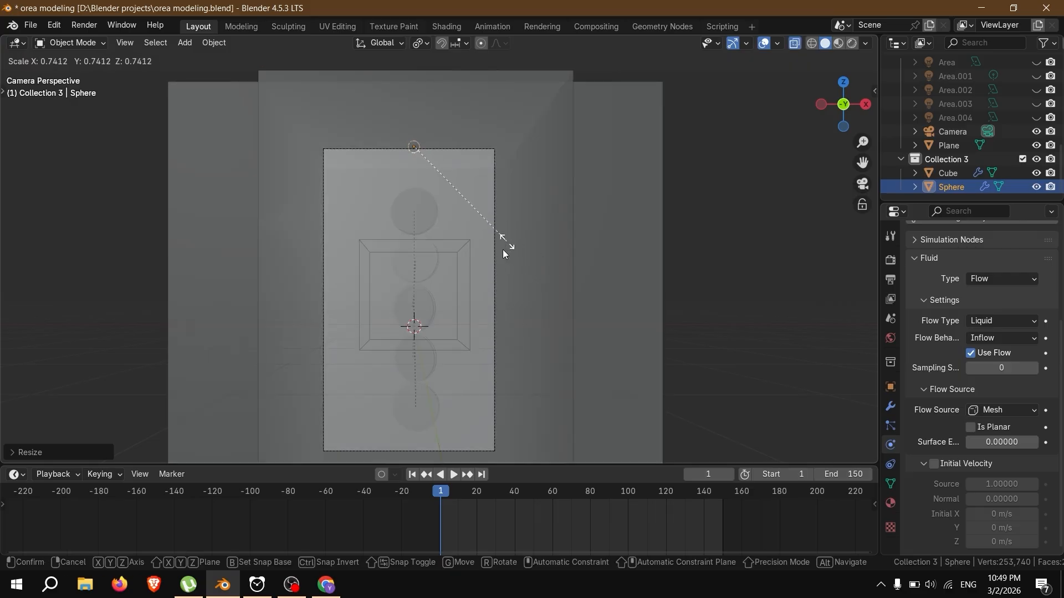
click(529, 216)
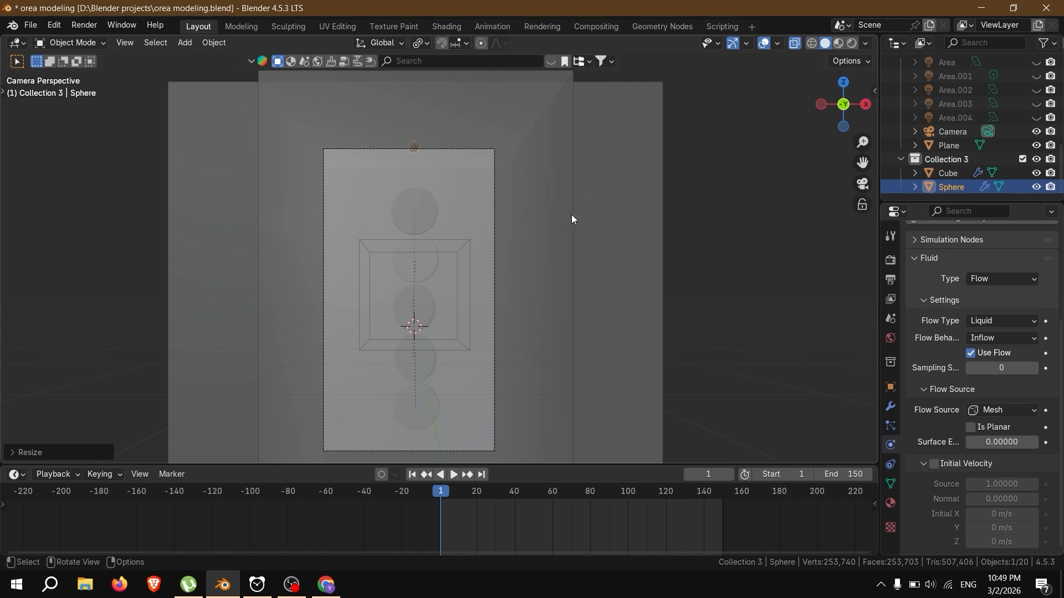
key(ctrl+a)
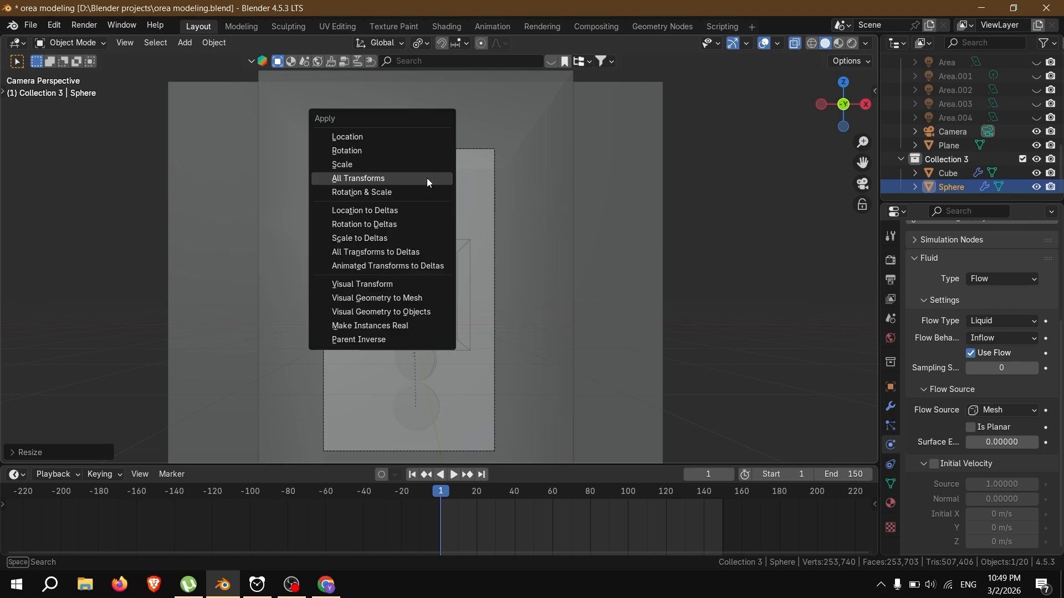
key(Return)
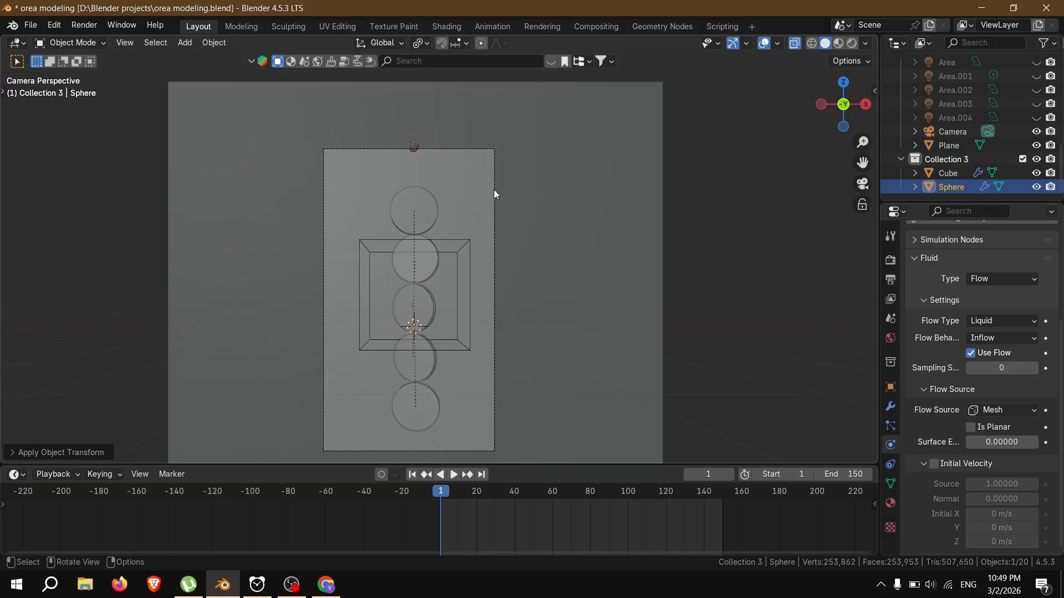
key(alt+z)
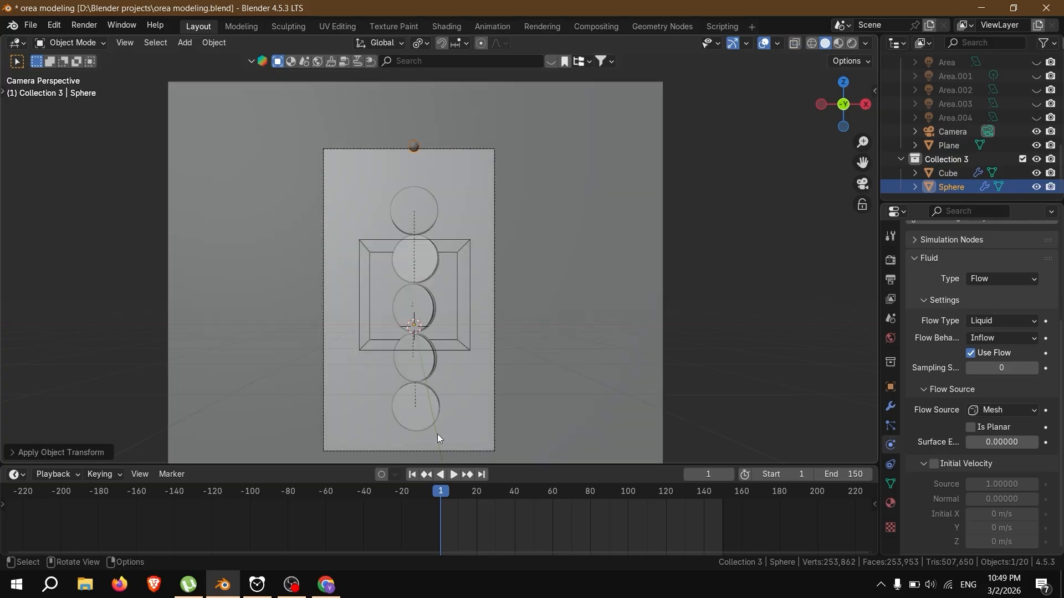
Step: Select the liquid mesh of the Cube domain, try Shade Auto Smooth on it, and settle on Shade Smooth
middle_drag(535, 274, 428, 279)
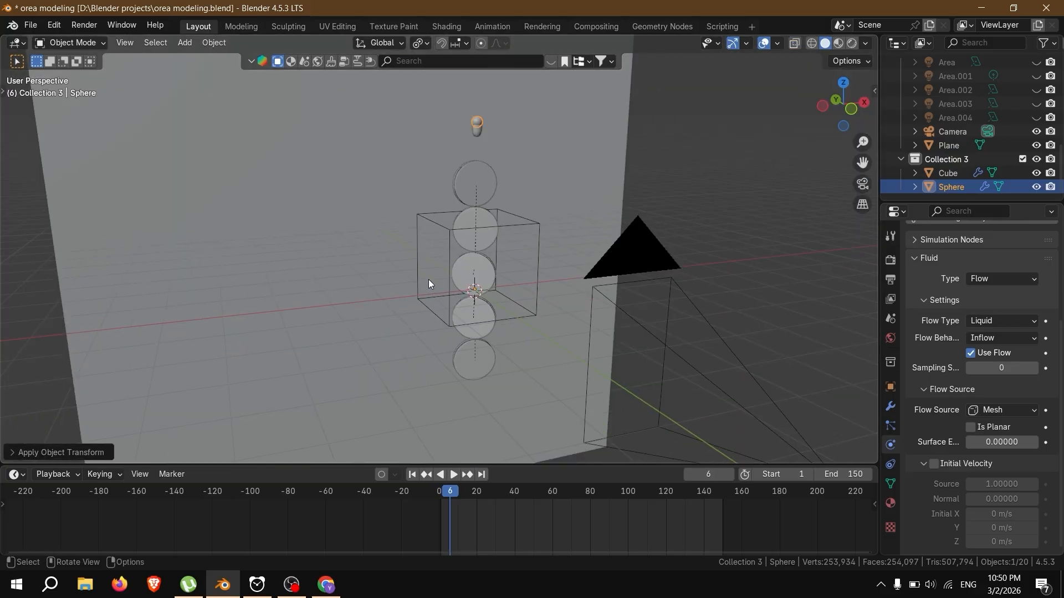
shift+middle_drag(480, 239, 411, 424)
scroll(468, 330, up, 5)
scroll(455, 259, up, 3)
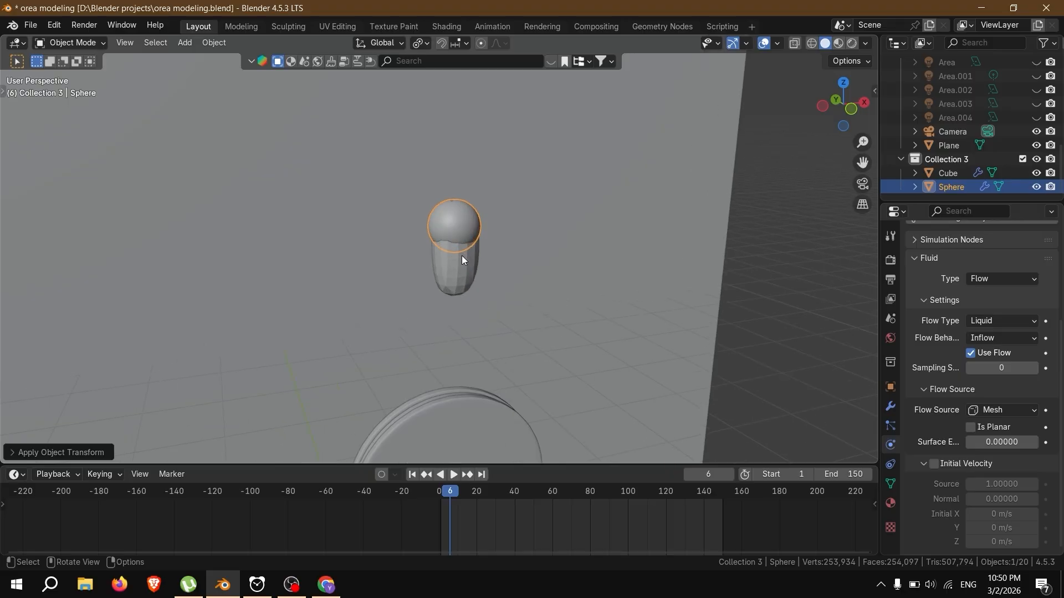
click(464, 270)
right_click(466, 274)
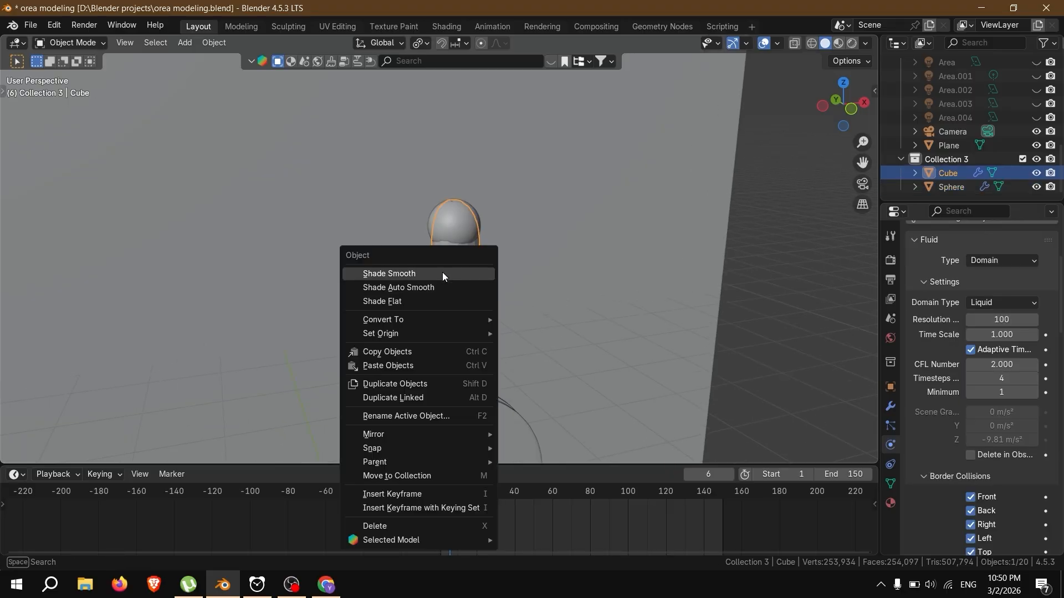
click(442, 273)
right_click(457, 267)
click(451, 283)
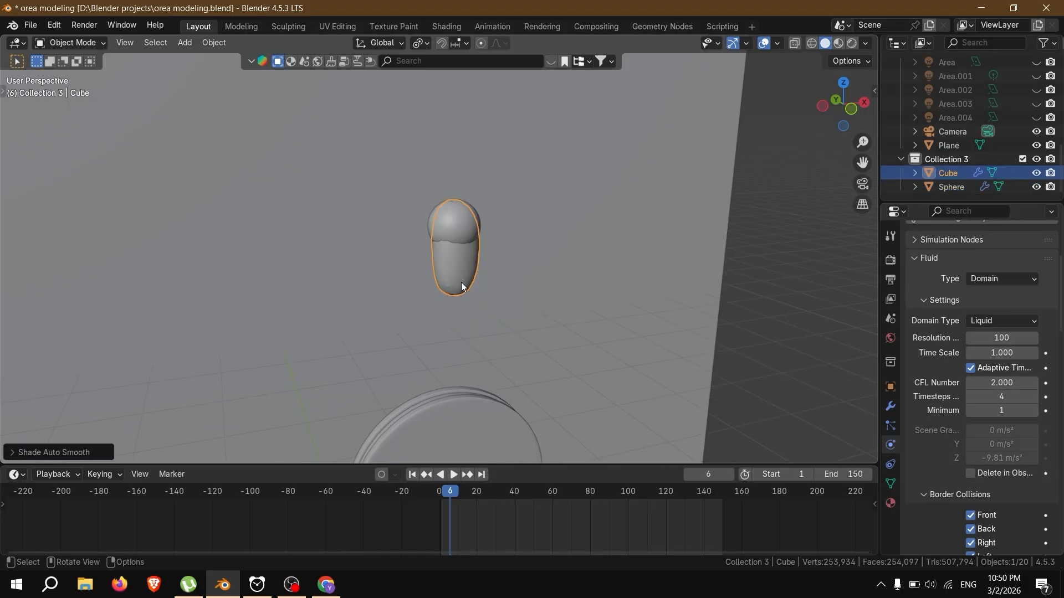
scroll(471, 288, up, 5)
scroll(475, 290, down, 3)
right_click(442, 272)
click(441, 271)
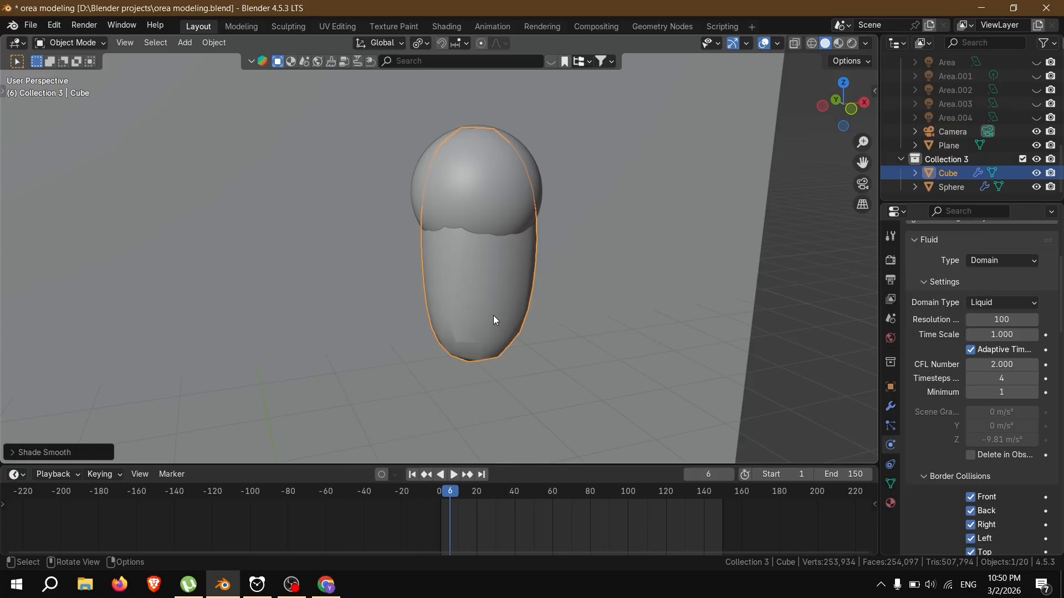
Step: Give the liquid Cube a new material with a dark brown base color of hue 0.041 and saturation 1
key(KP_0)
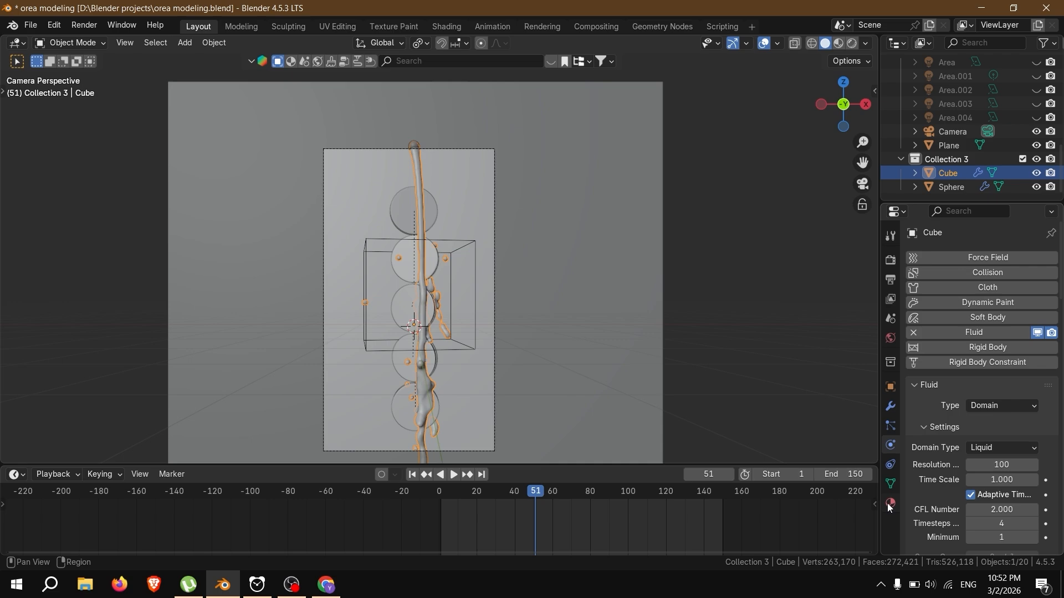
click(887, 503)
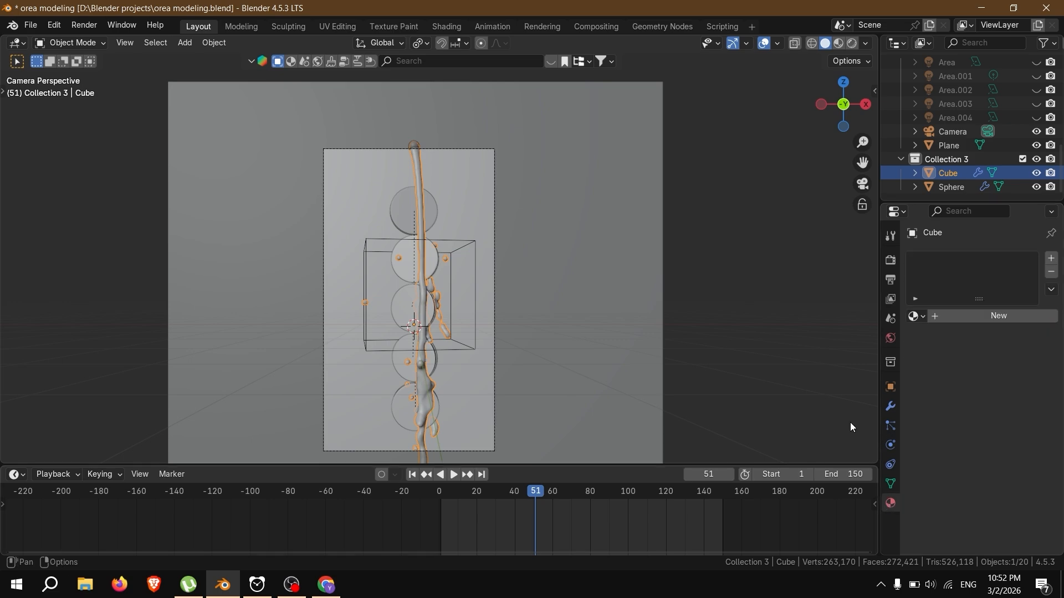
key(z)
click(451, 387)
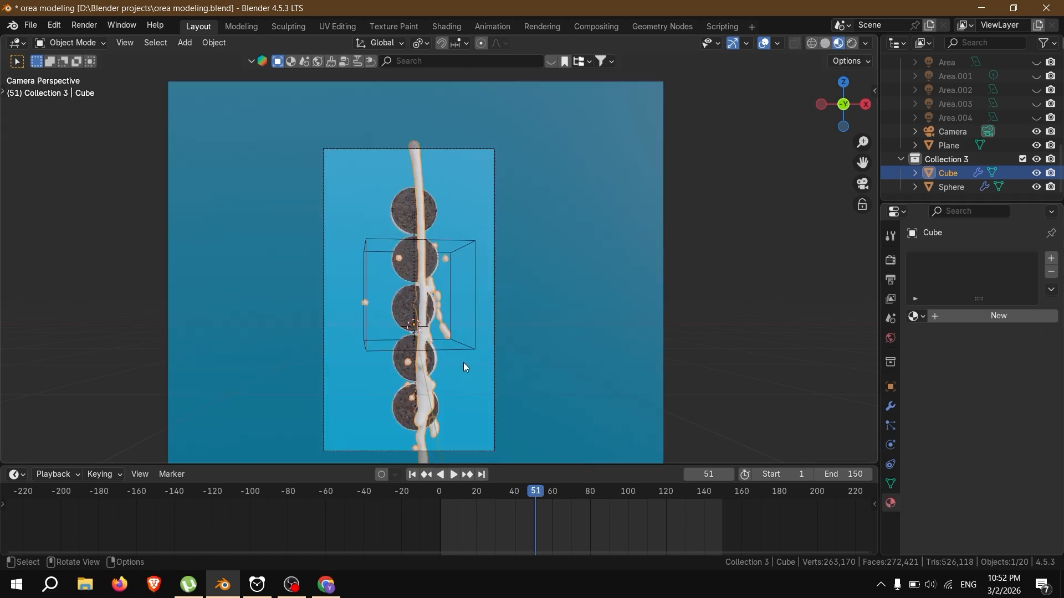
click(970, 318)
click(989, 401)
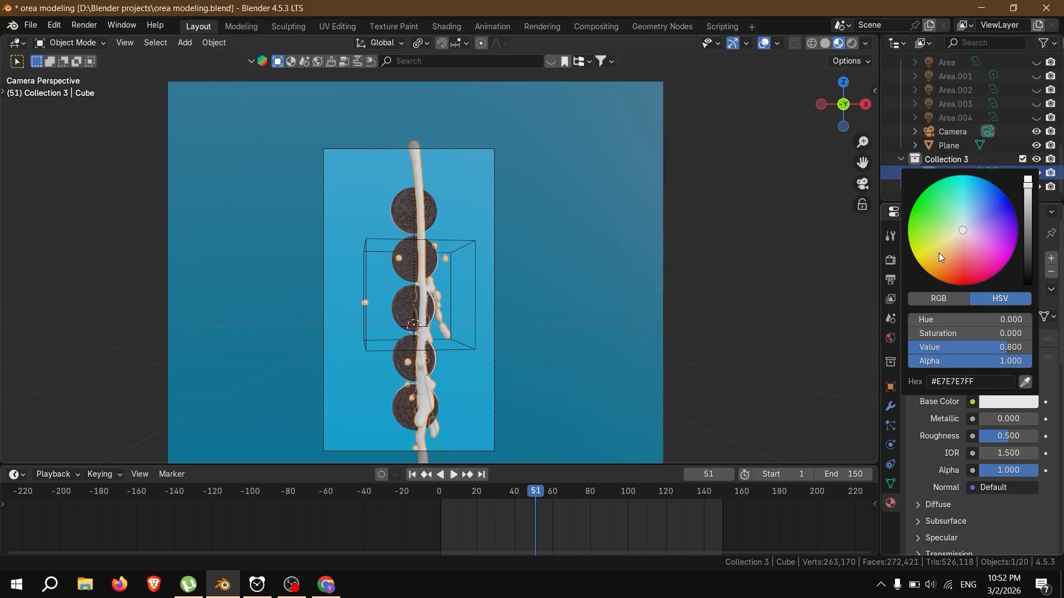
drag(957, 236, 934, 277)
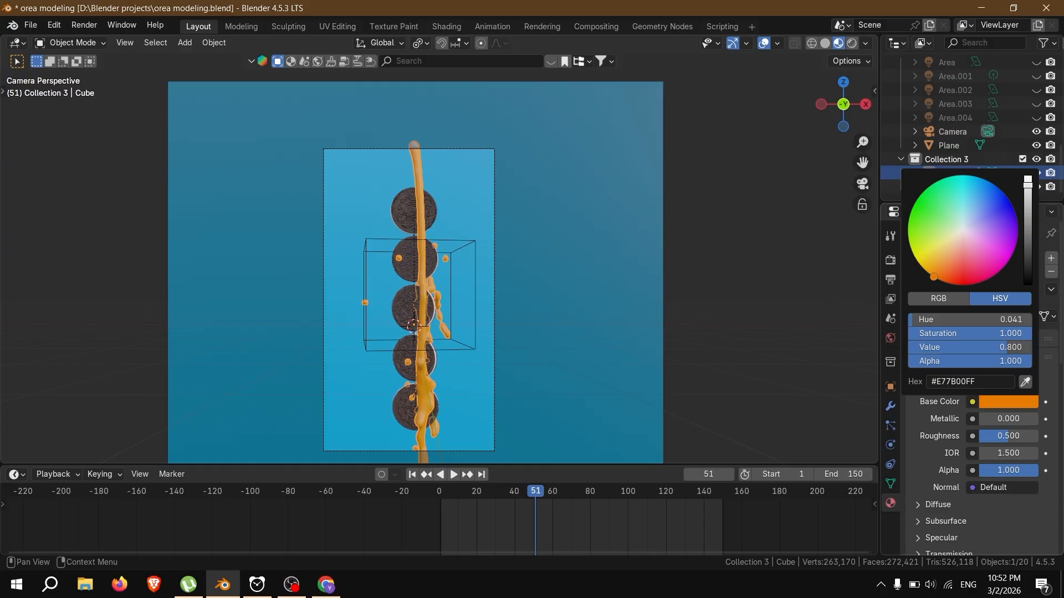
drag(1027, 183, 1028, 240)
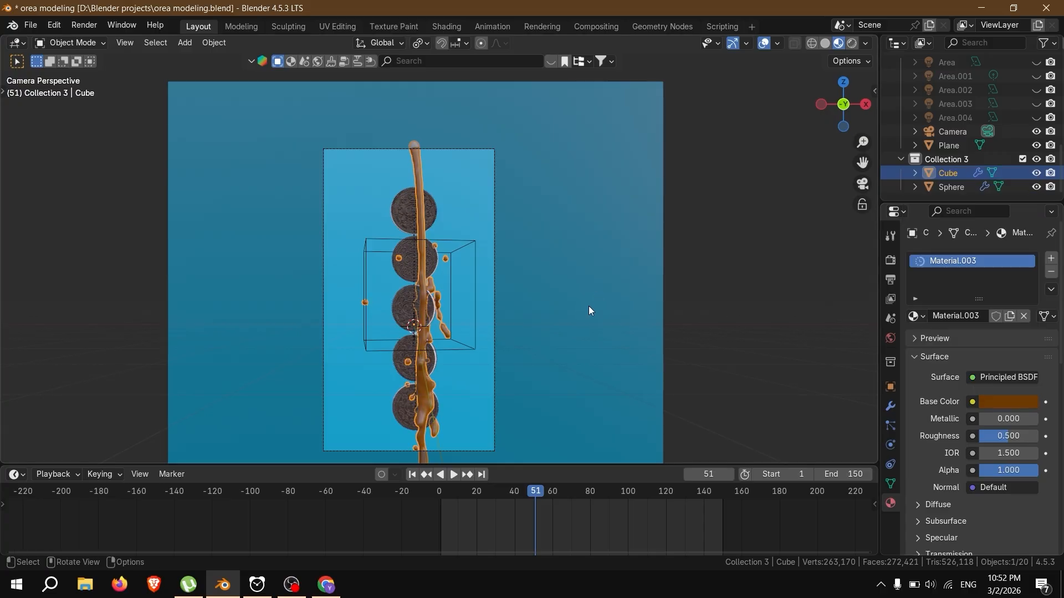
Step: Show the camera view in rendered shading and unhide the lights Area through Area.004
key(z)
click(420, 205)
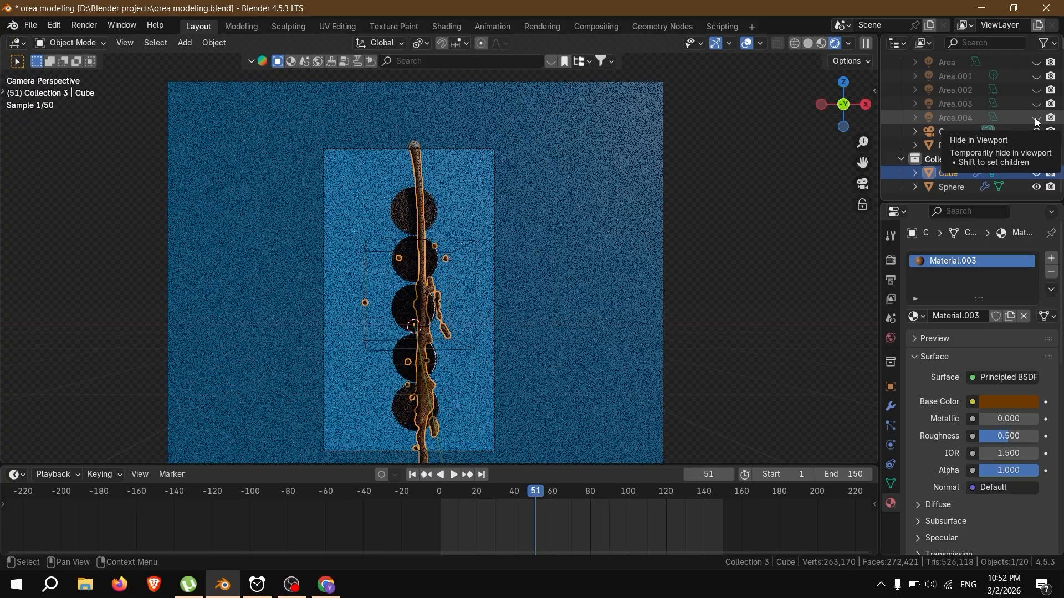
drag(1036, 118, 1036, 68)
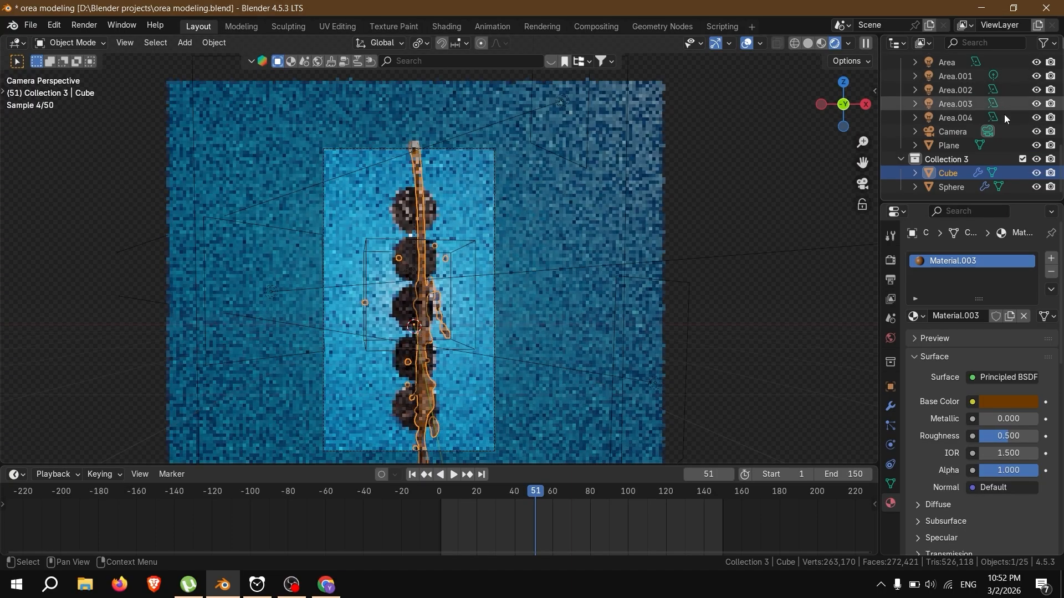
scroll(997, 111, up, 4)
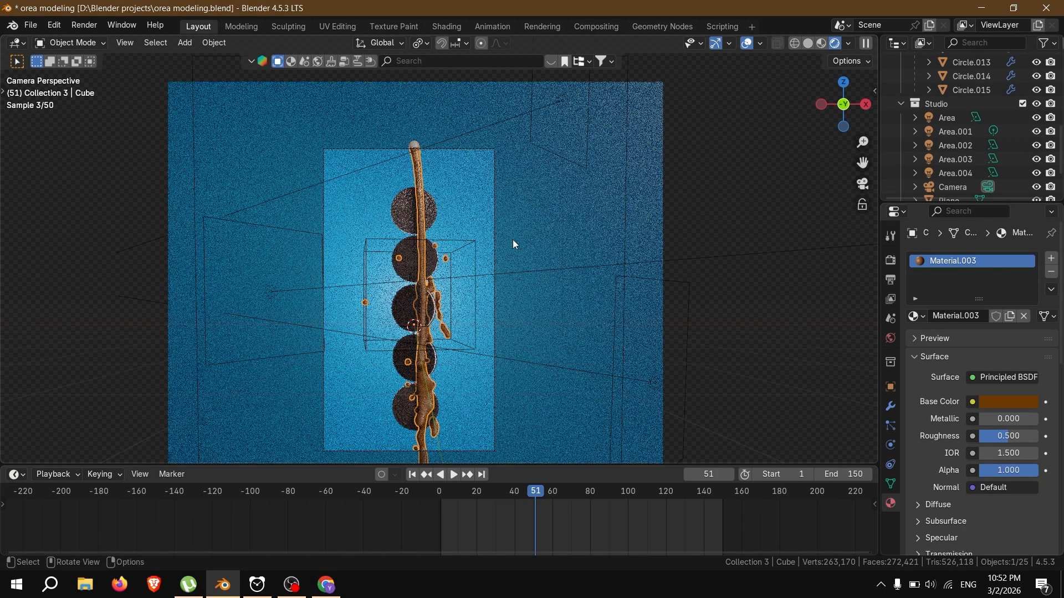
Step: Set the liquid material's roughness to 0.05 and play the animation briefly to check the flow
click(995, 439)
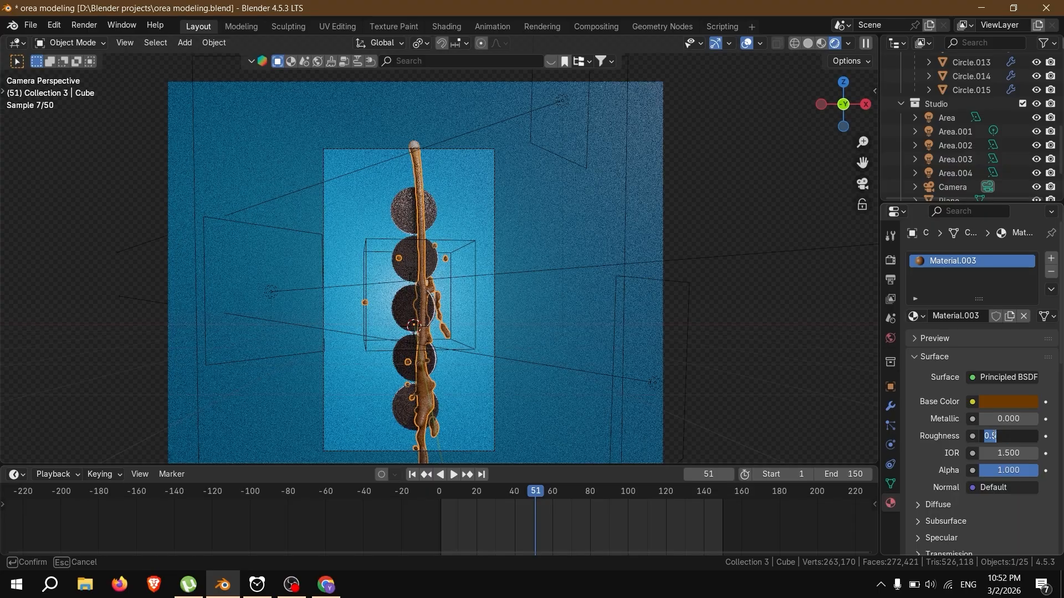
key(BackSpace)
text(0.05)
key(Return)
key(space)
key(space)
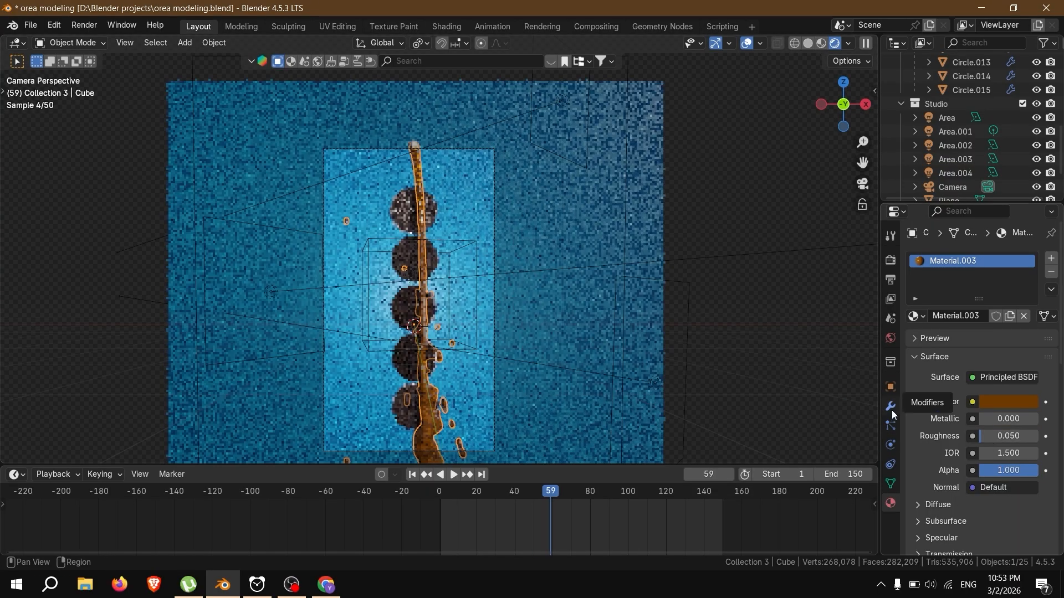
Step: Set the Cube fluid domain's cache type to All and make the bake resumable
click(889, 406)
scroll(946, 148, down, 4)
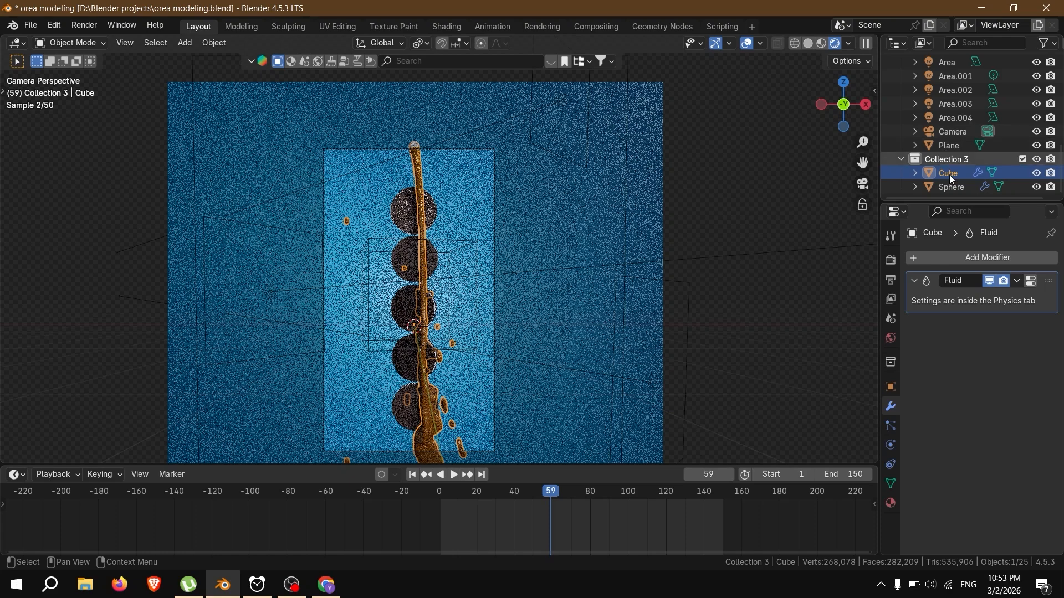
click(1034, 284)
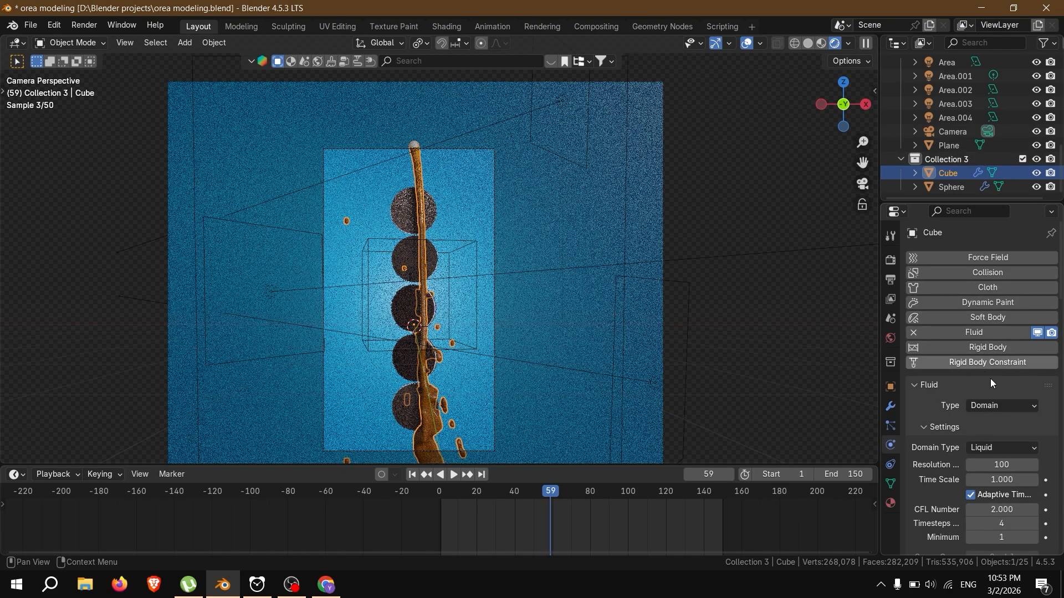
scroll(983, 371, down, 10)
scroll(975, 368, down, 15)
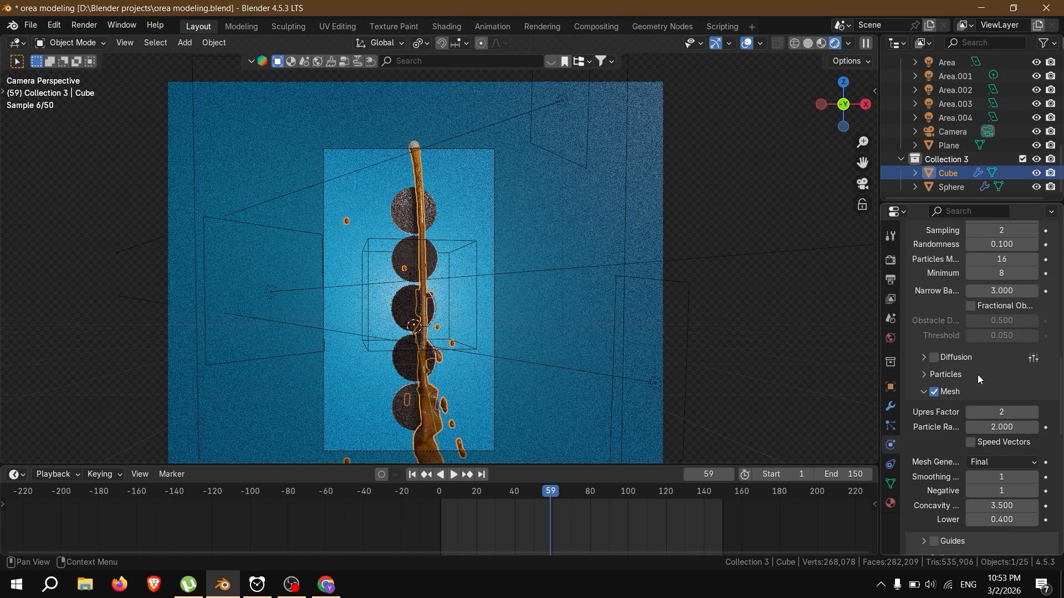
click(990, 397)
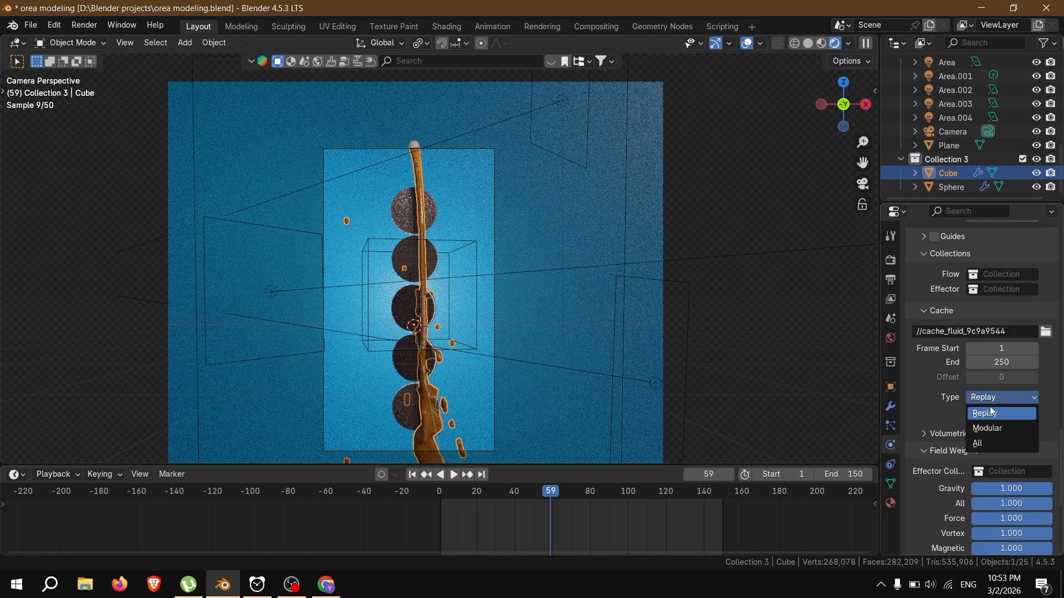
click(984, 442)
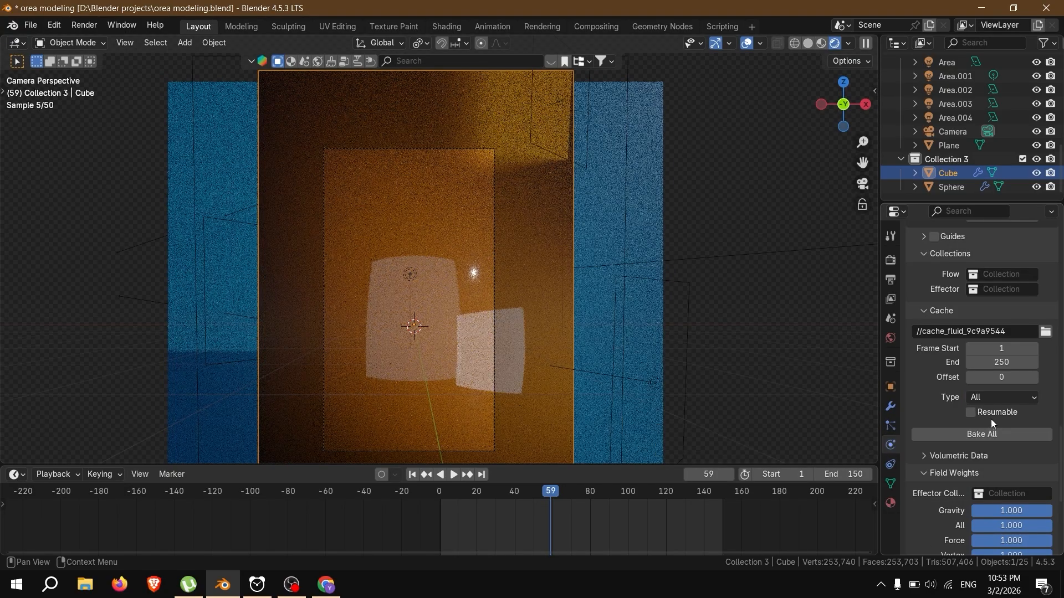
click(972, 412)
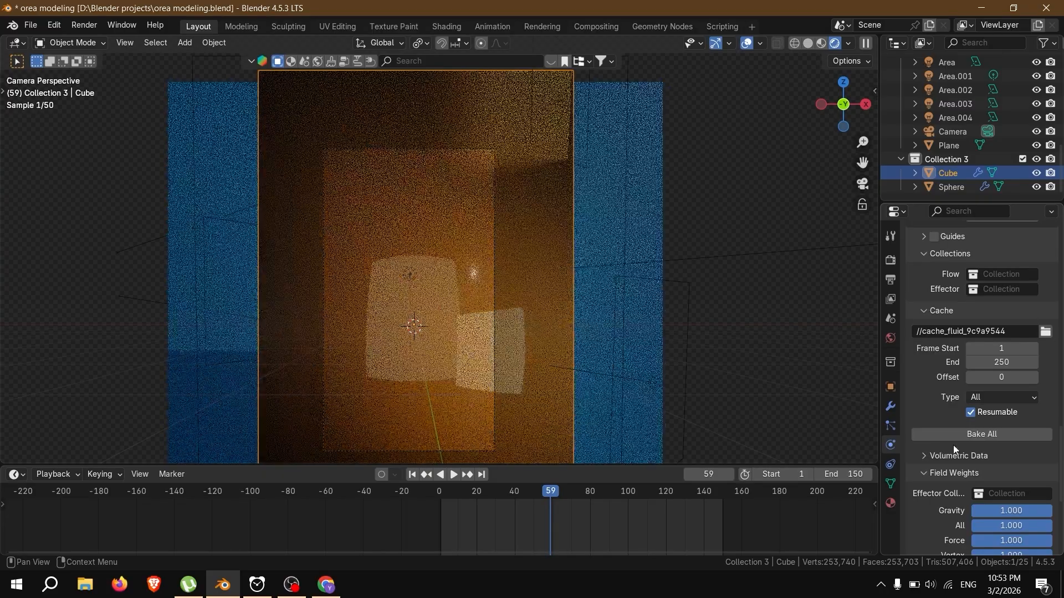
Step: Set the fluid cache's end frame to 170 and bake the entire liquid simulation
drag(1001, 364, 998, 365)
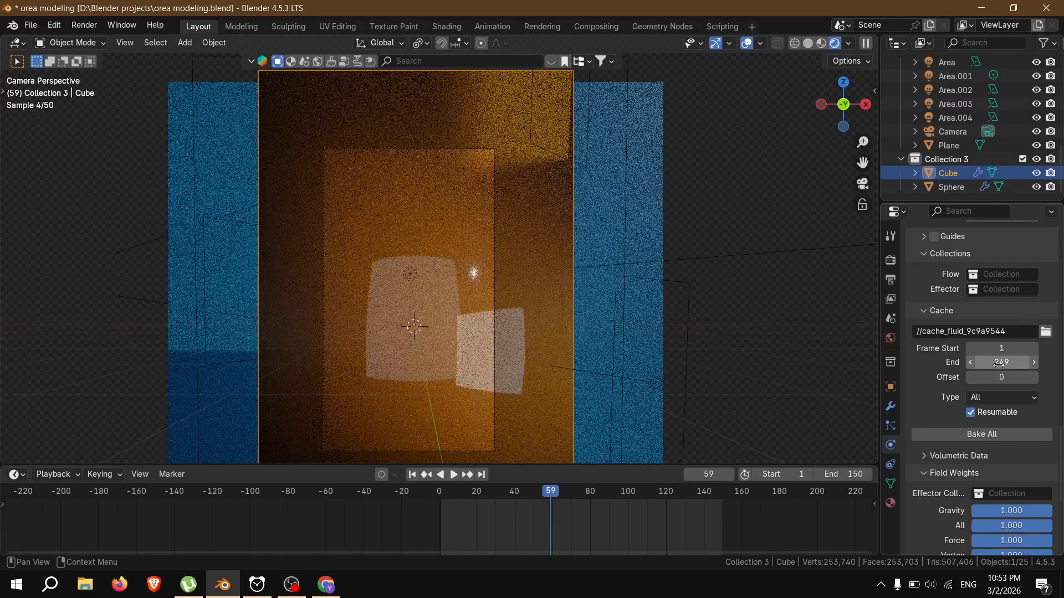
click(999, 364)
text(170)
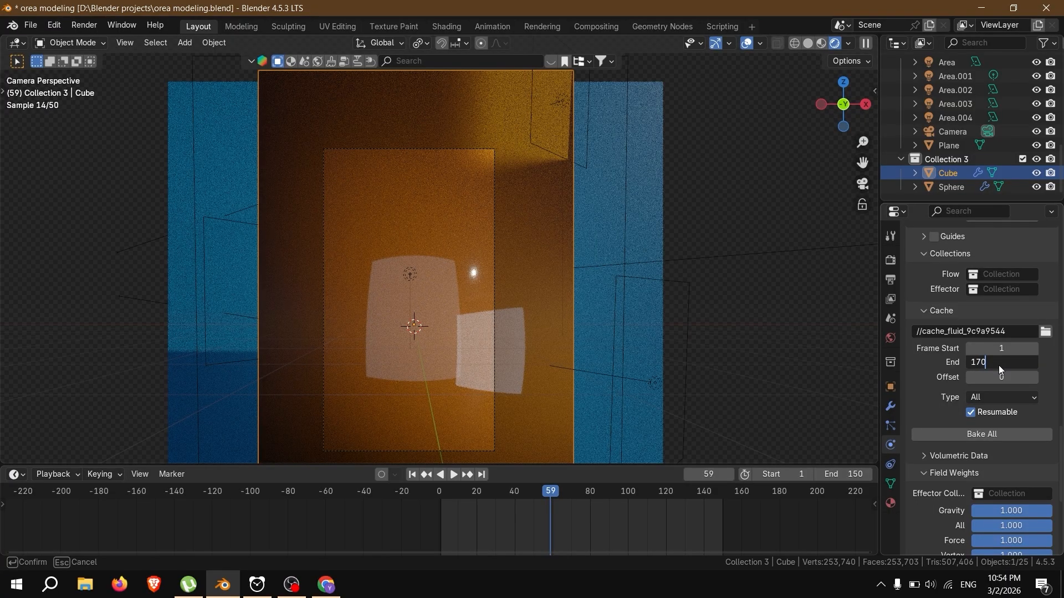
key(Return)
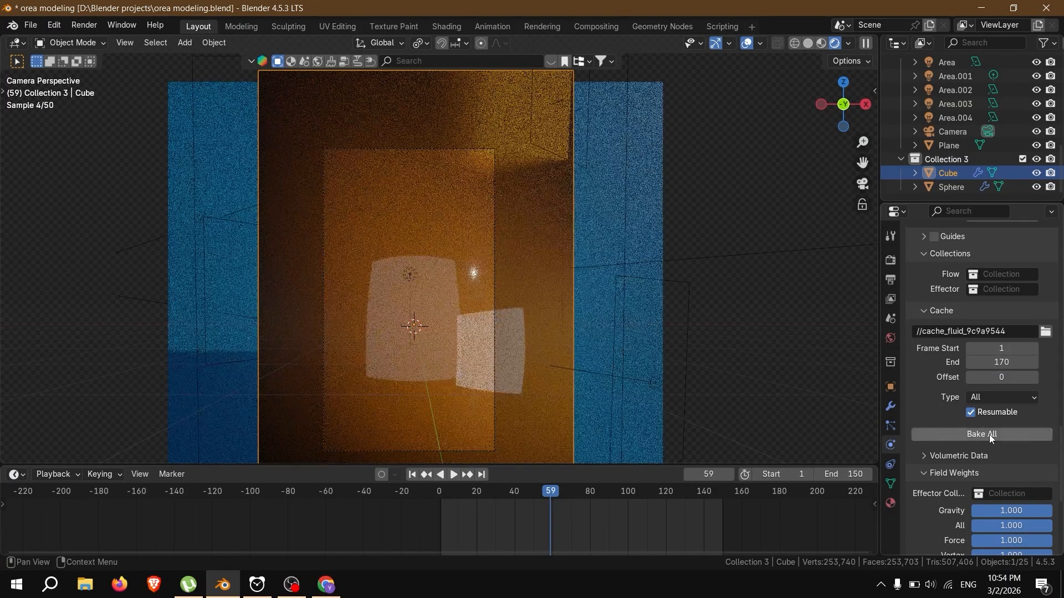
click(989, 434)
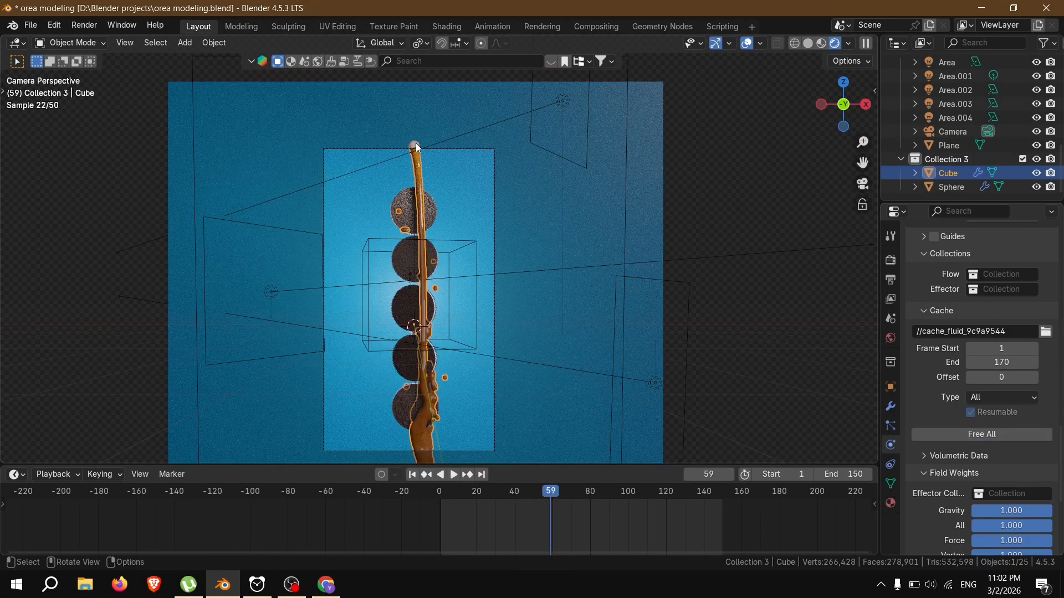
Step: Hide the inflow Sphere from camera rays through its ray visibility and save the file
click(415, 147)
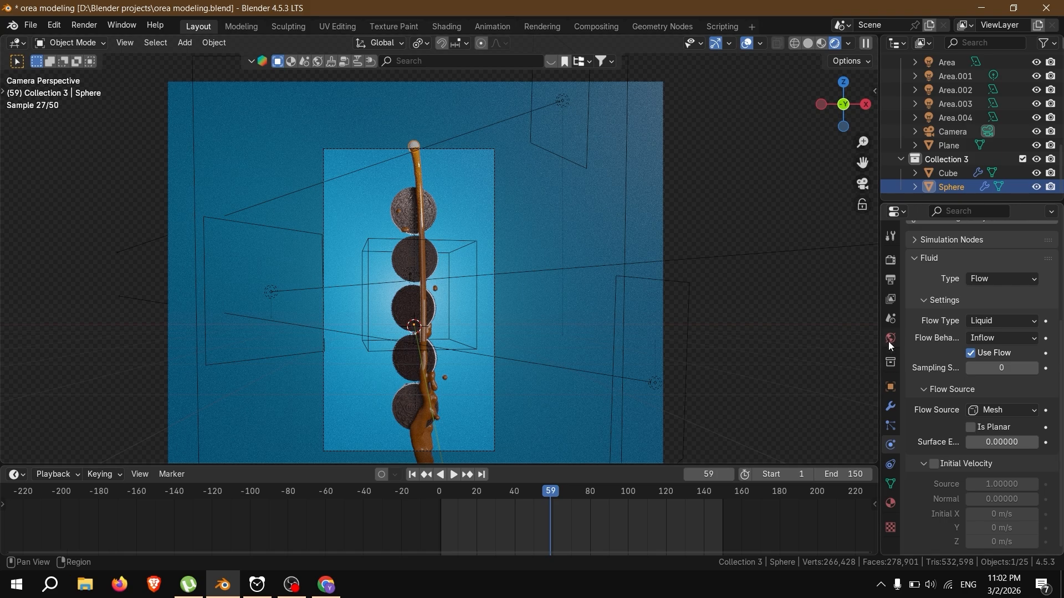
click(892, 385)
scroll(950, 413, down, 3)
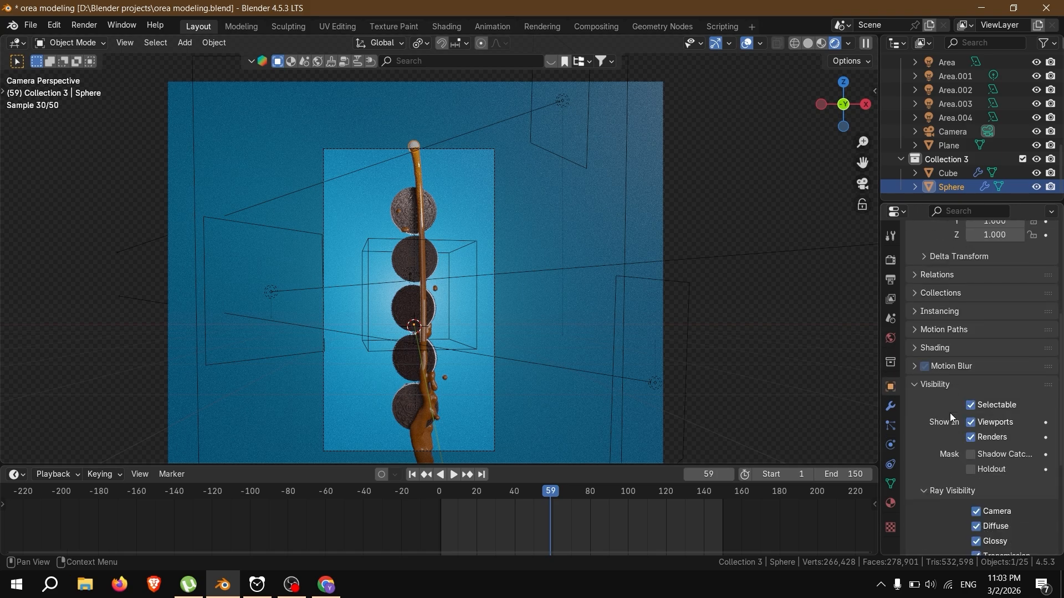
click(977, 511)
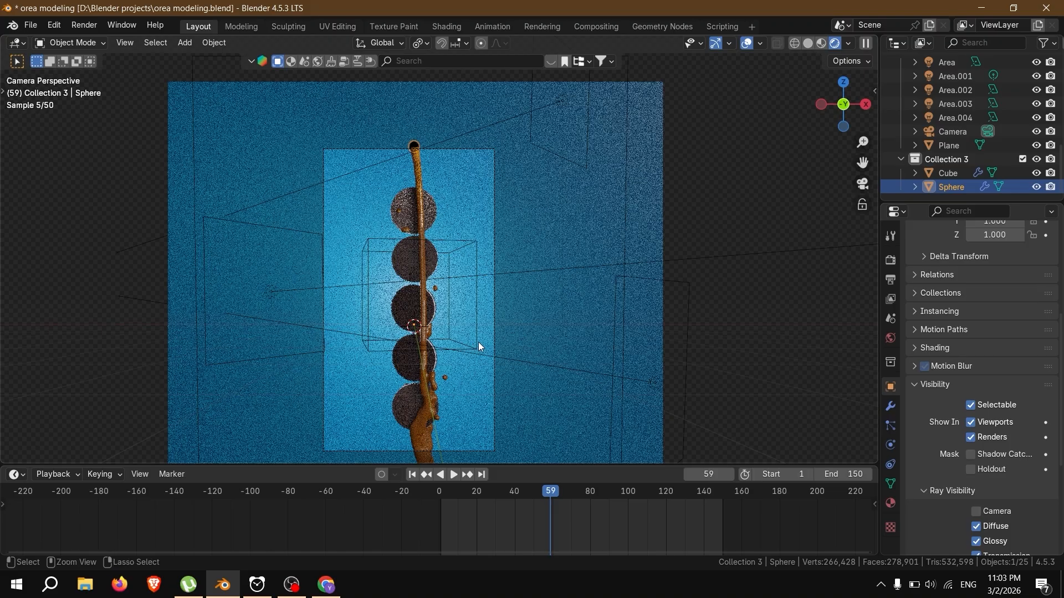
key(ctrl+s)
Step: Enable Render Region in the output format settings and save the file
click(890, 260)
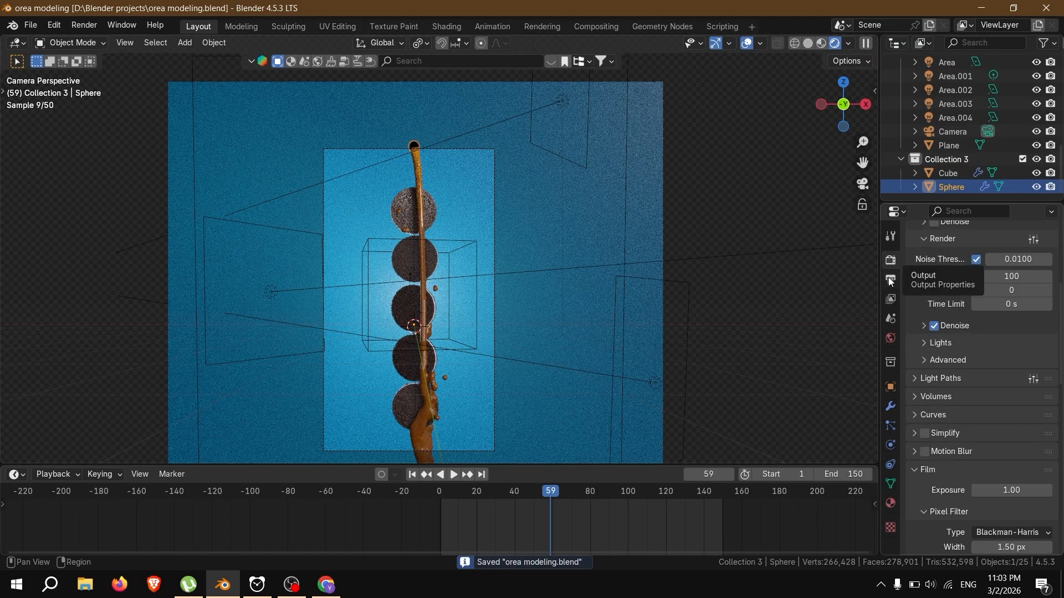
click(888, 279)
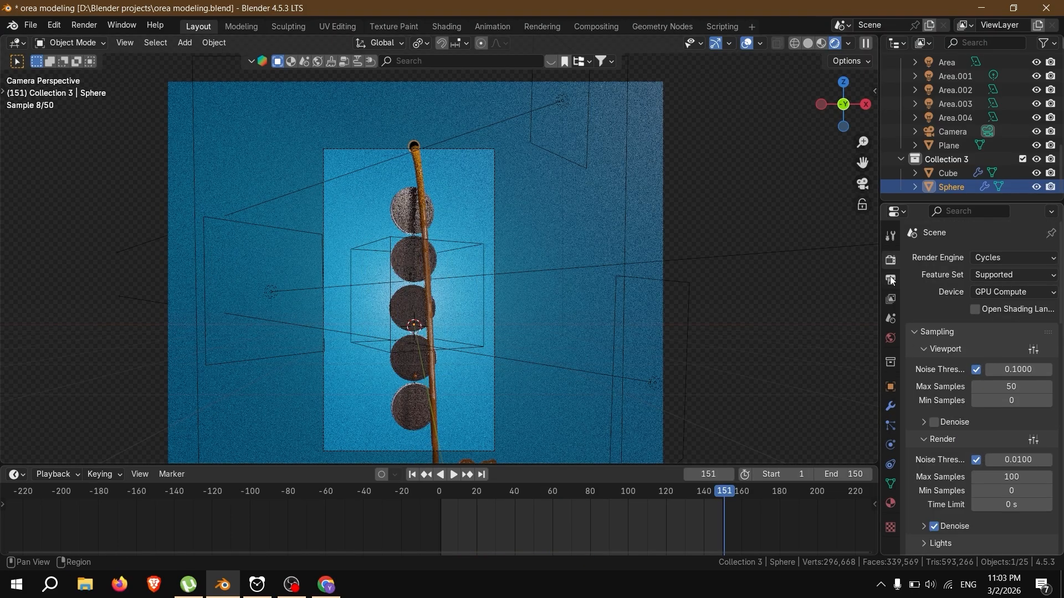
click(890, 279)
click(977, 353)
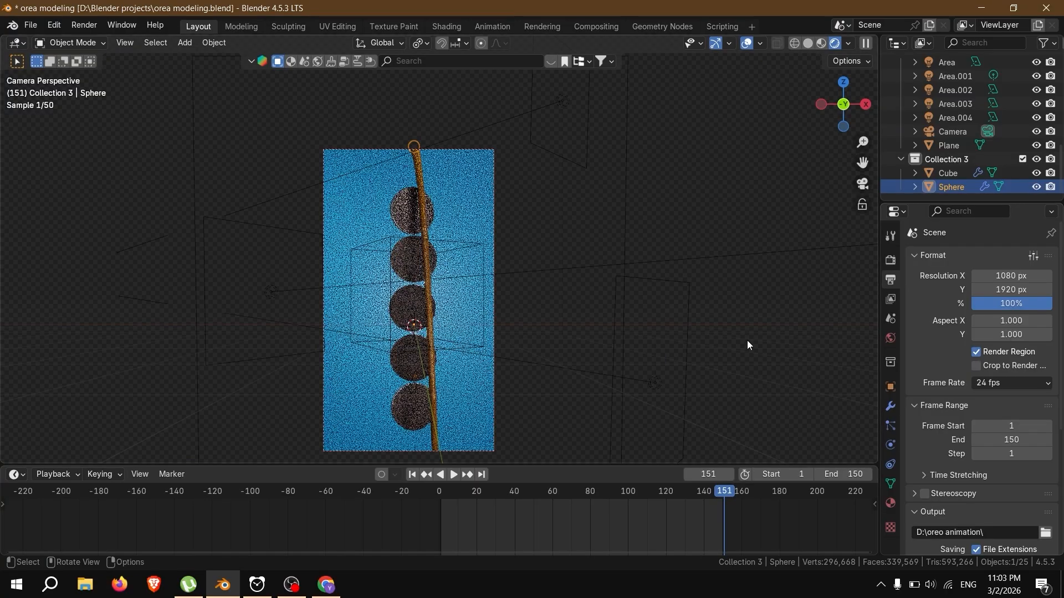
key(ctrl+s)
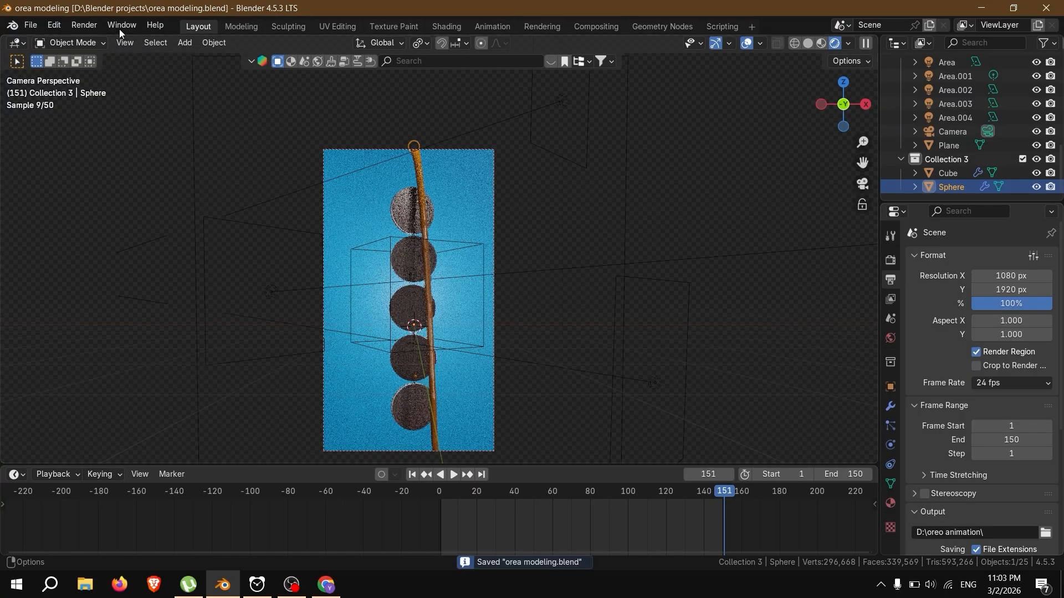